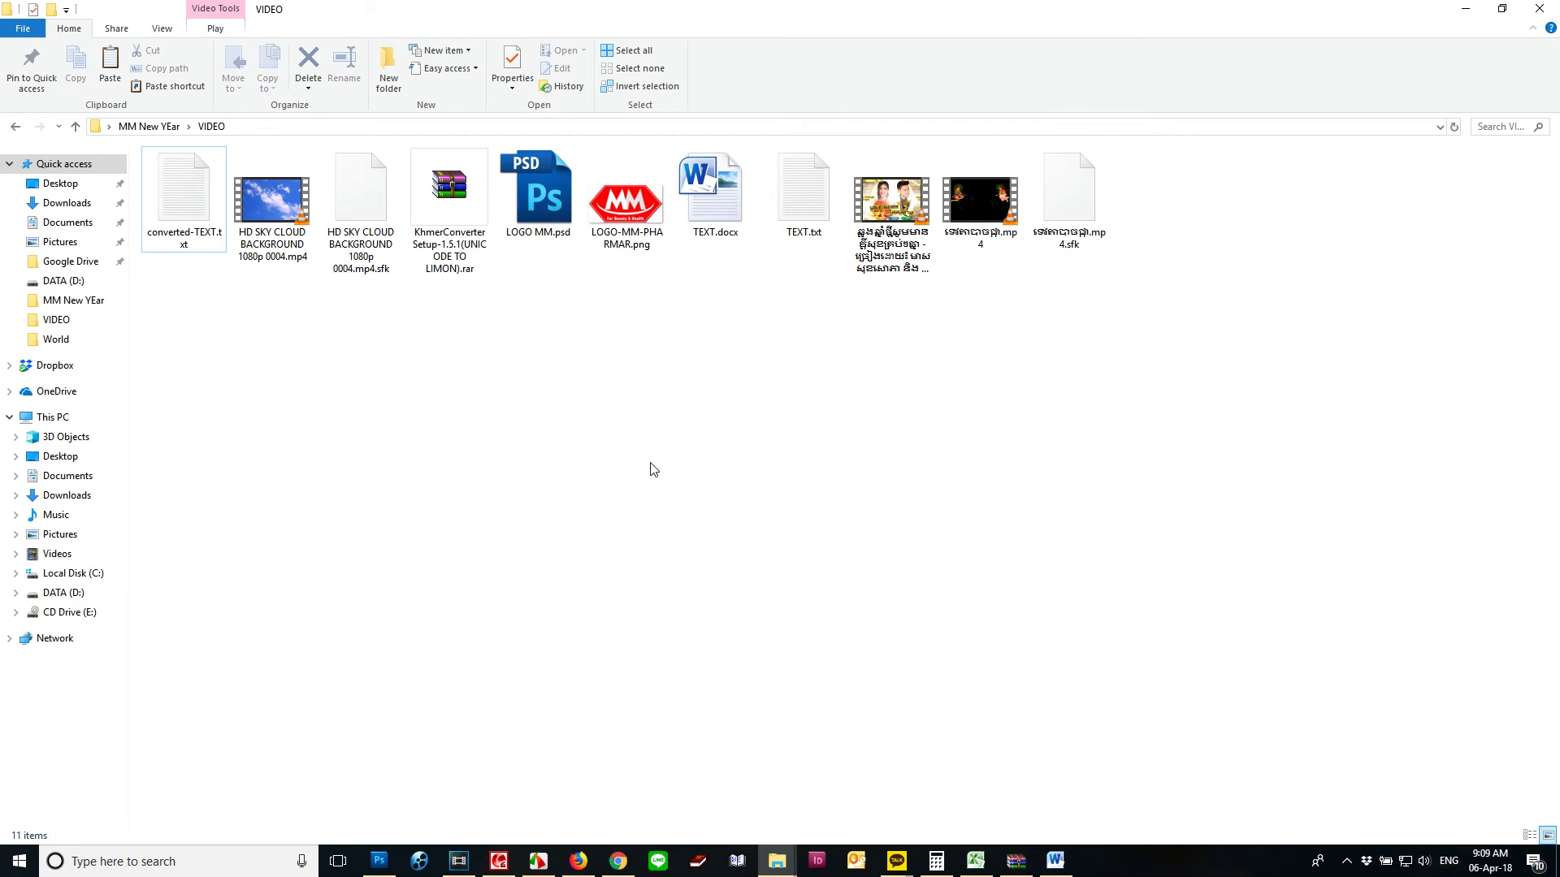
Step: Move LOGO-MM.png from the MM New YEar folder into its VIDEO subfolder
{"action": "right_click", "coordinate": [655, 361]}
{"action": "left_click", "coordinate": [681, 425]}
{"action": "left_click", "coordinate": [15, 129]}
{"action": "left_click", "coordinate": [467, 217]}
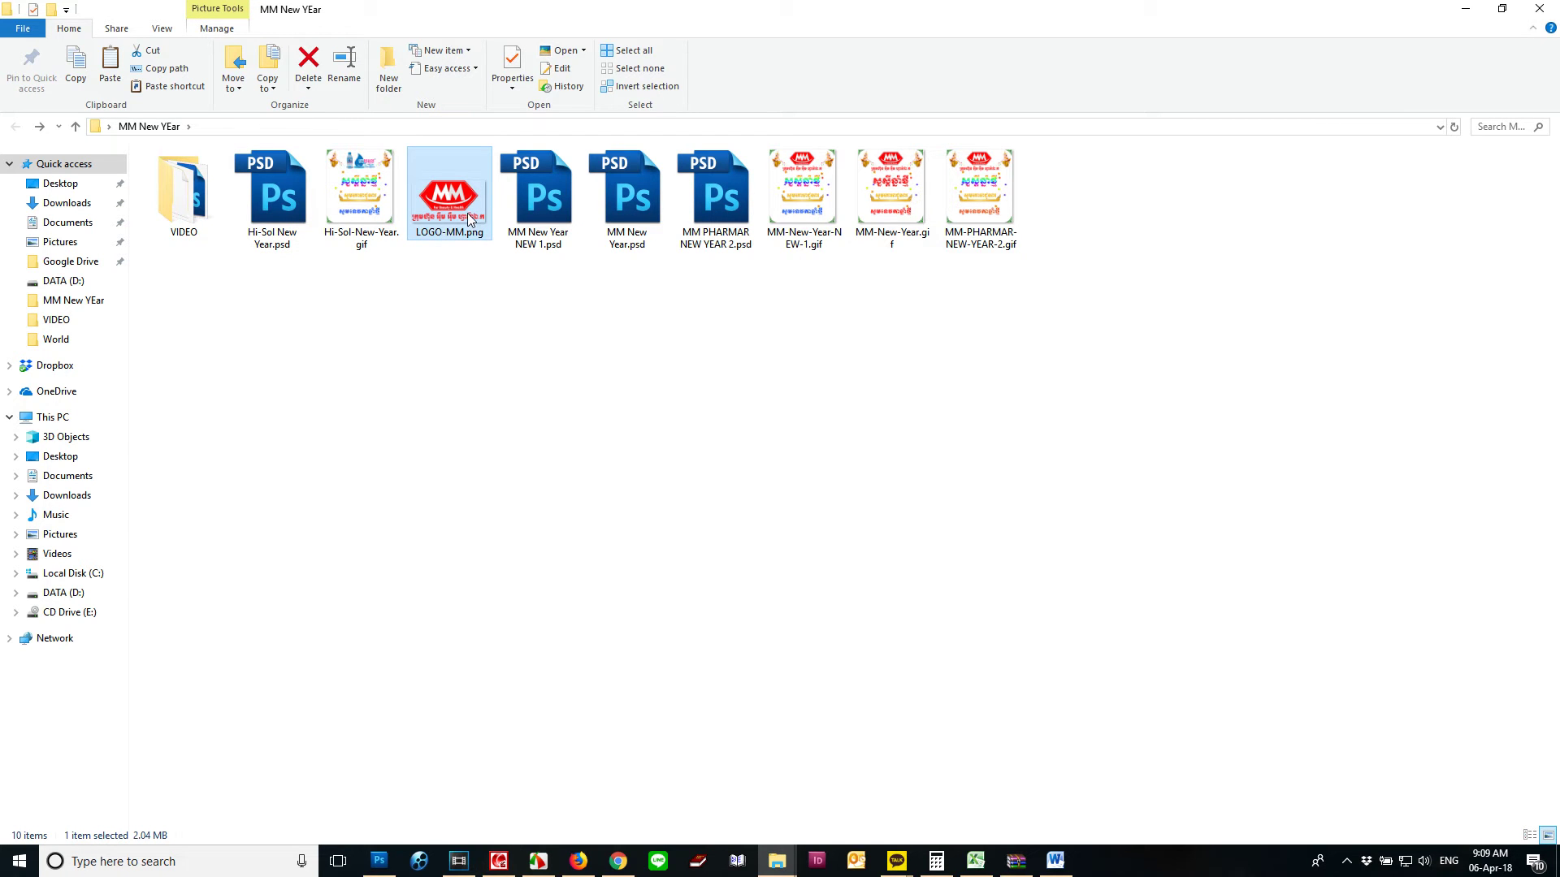
{"action": "double_click", "coordinate": [184, 191]}
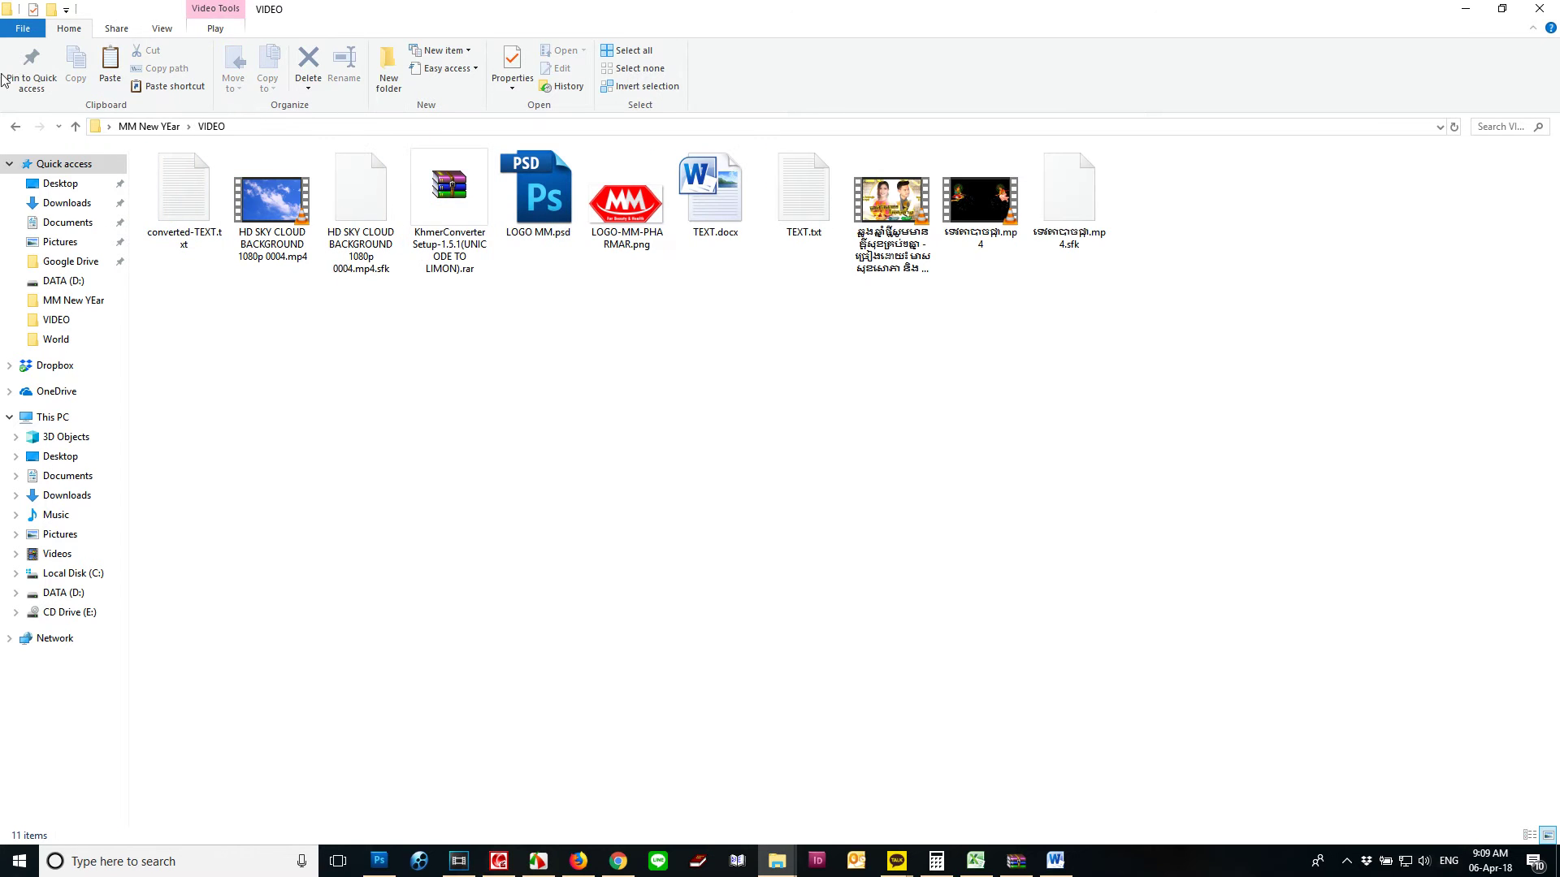
{"action": "left_click", "coordinate": [17, 127]}
{"action": "mouse_move", "coordinate": [201, 213]}
{"action": "left_mouse_down"}
{"action": "mouse_move", "coordinate": [222, 208]}
{"action": "mouse_move", "coordinate": [201, 215]}
{"action": "left_mouse_up"}
{"action": "double_click", "coordinate": [202, 215]}
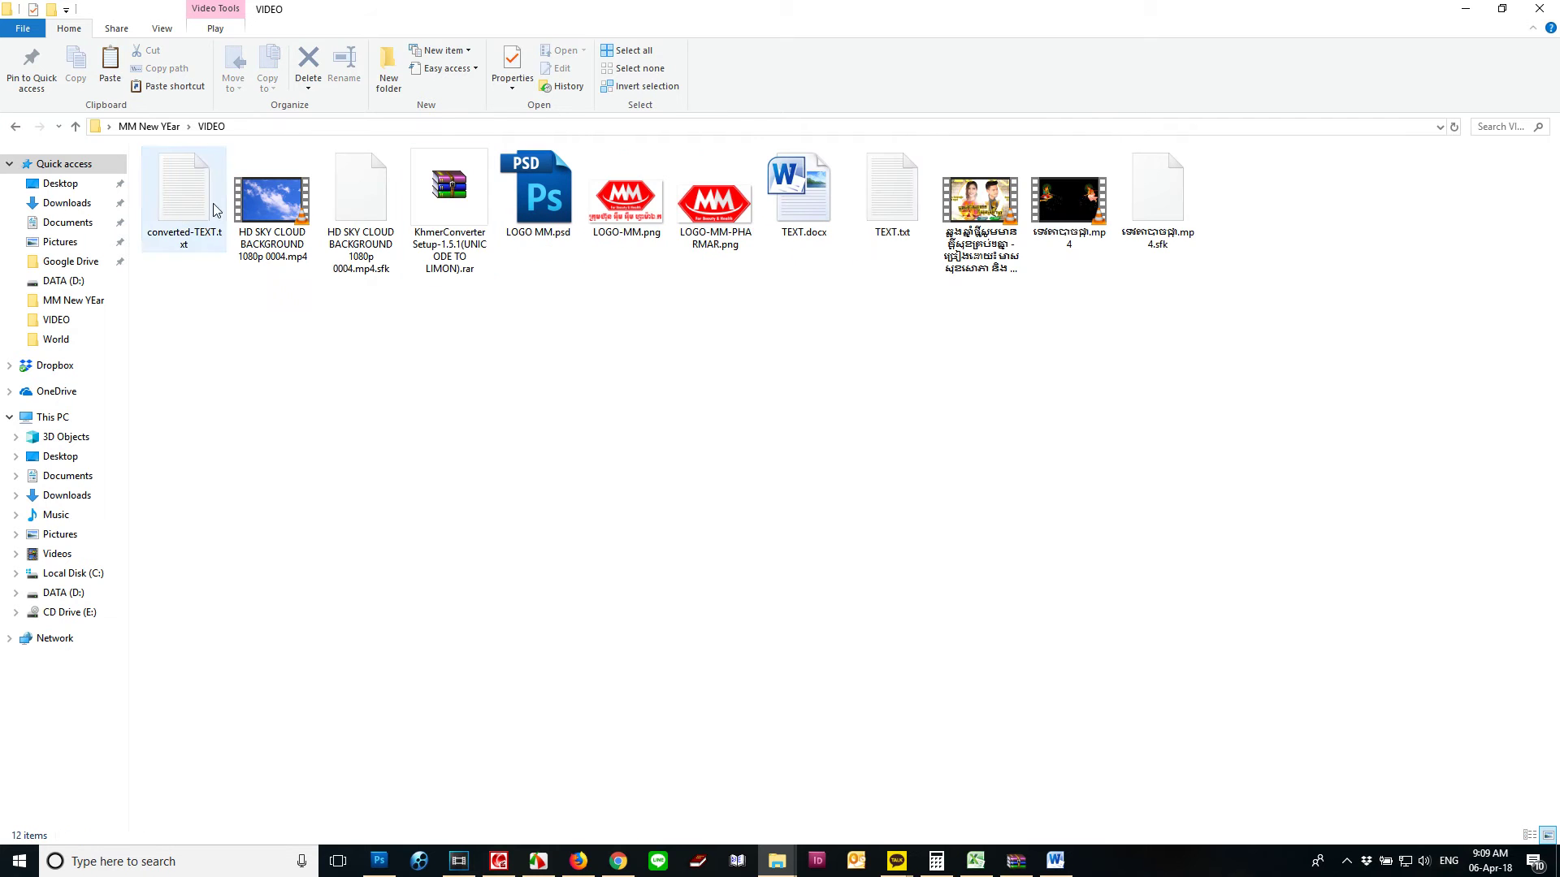
Step: Switch to Vegas Pro, add LOGO-MM.png to the top video track and move it down onto the sky background track
{"action": "left_click_drag", "start_coordinate": [619, 217], "coordinate": [252, 497]}
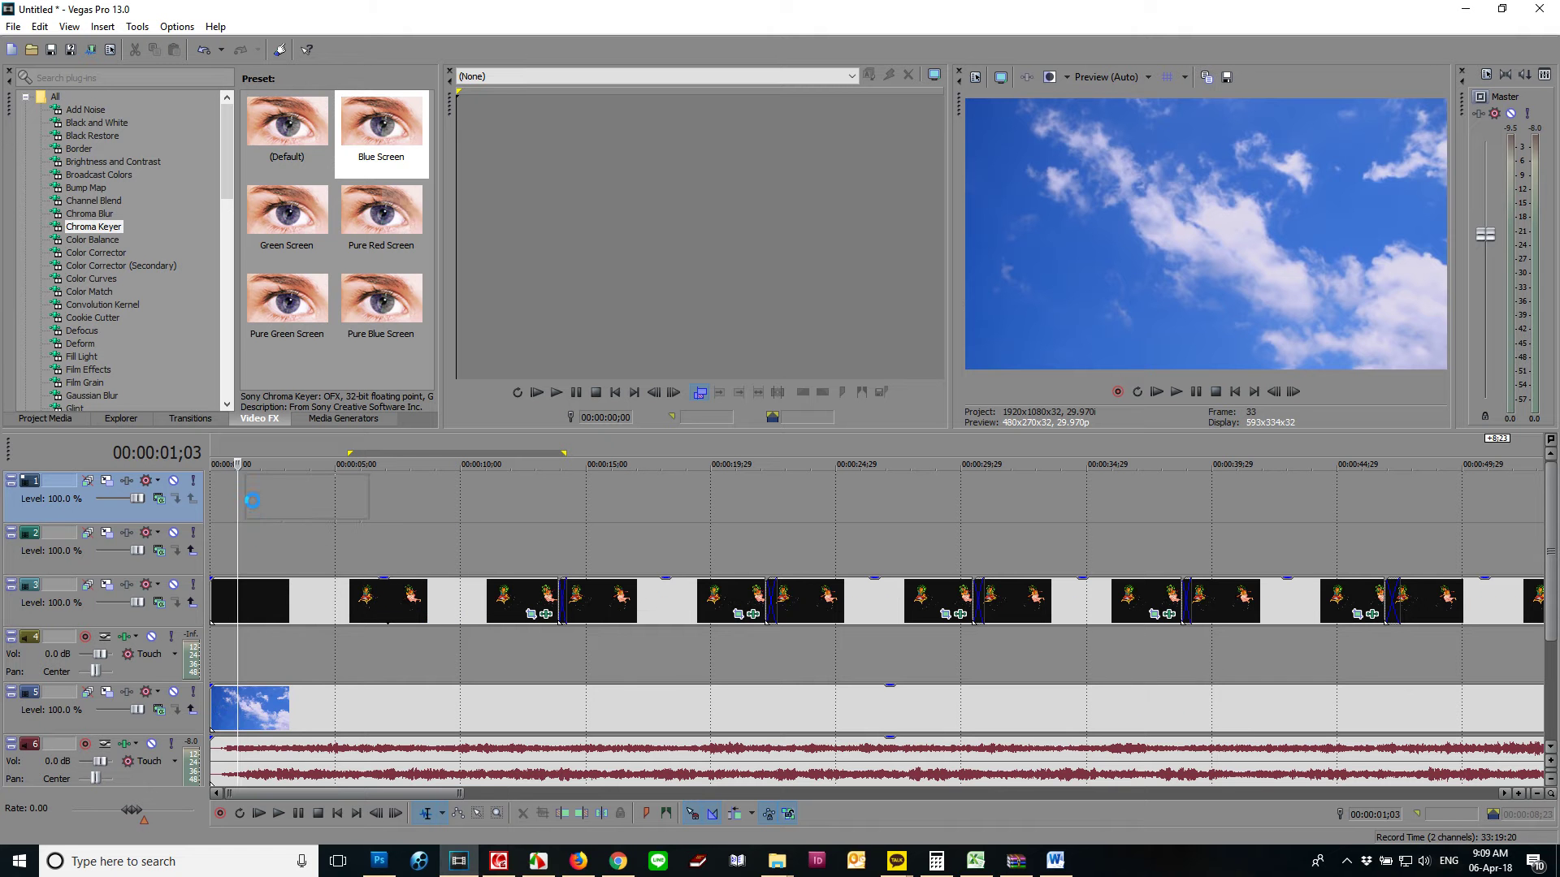
{"action": "left_click", "coordinate": [298, 534]}
{"action": "key", "text": "space"}
{"action": "key", "text": "space"}
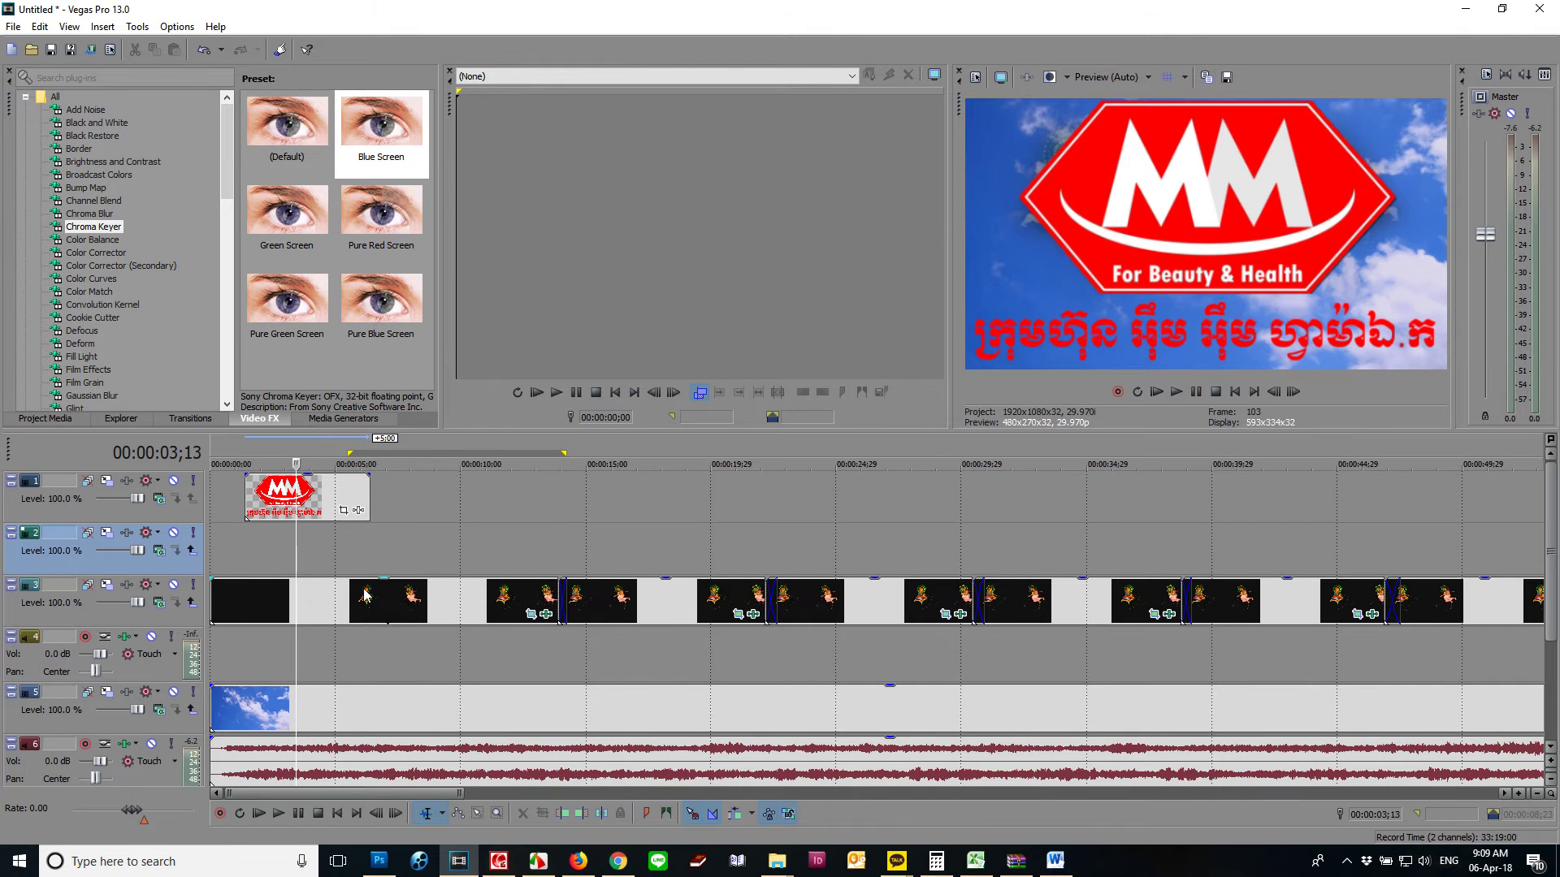
{"action": "left_click_drag", "start_coordinate": [324, 497], "coordinate": [325, 699]}
{"action": "scroll", "coordinate": [437, 666], "scroll_direction": "up", "scroll_amount": 2}
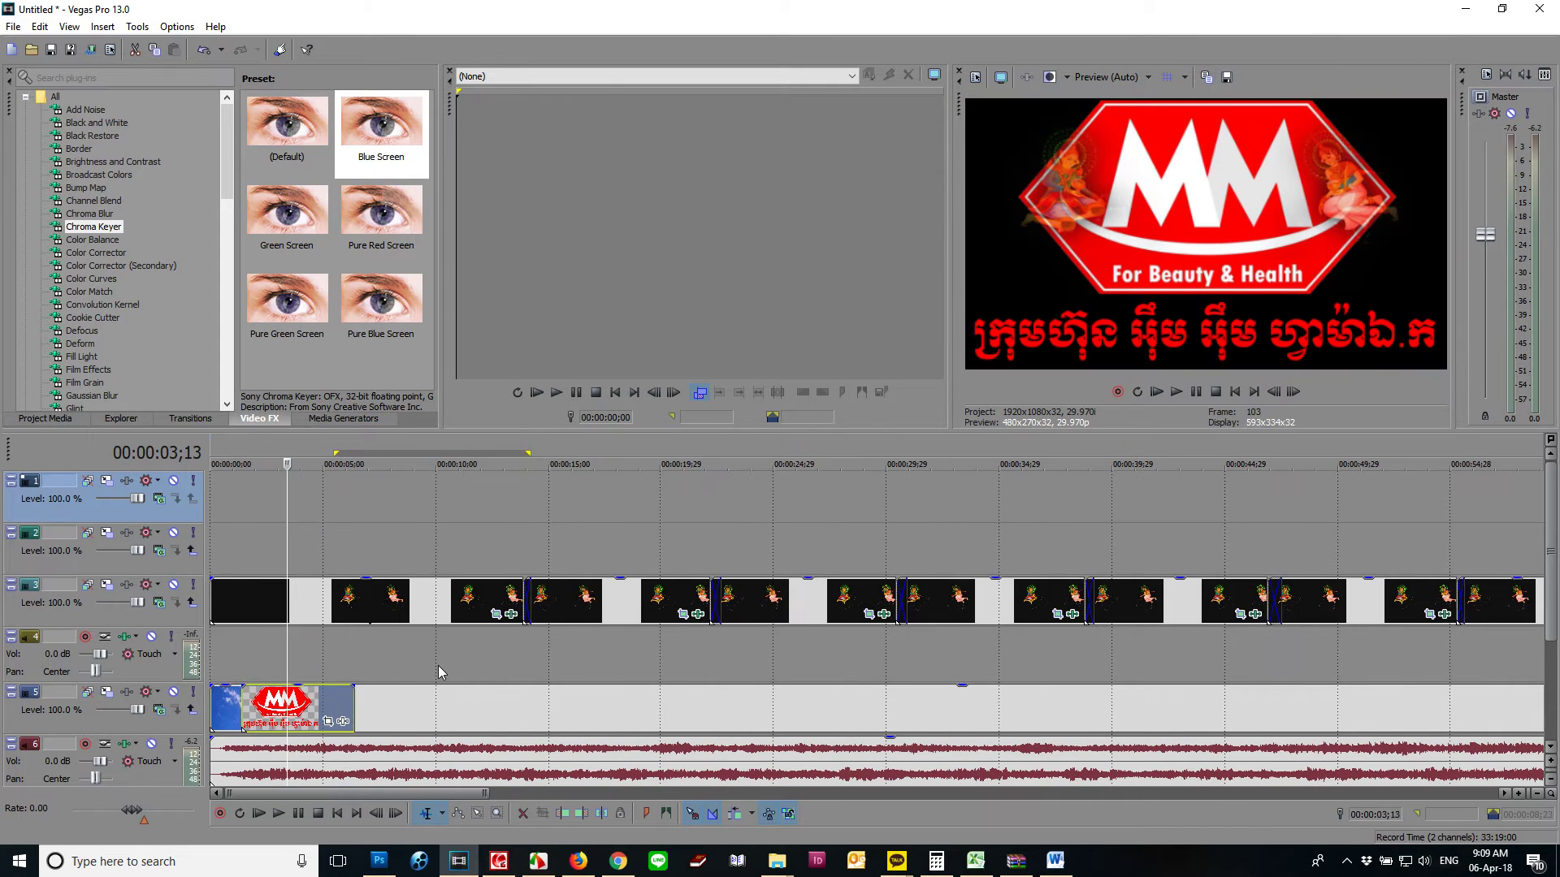
Step: Delete the empty audio track above the sky background track and insert a new video track
{"action": "right_click", "coordinate": [251, 668]}
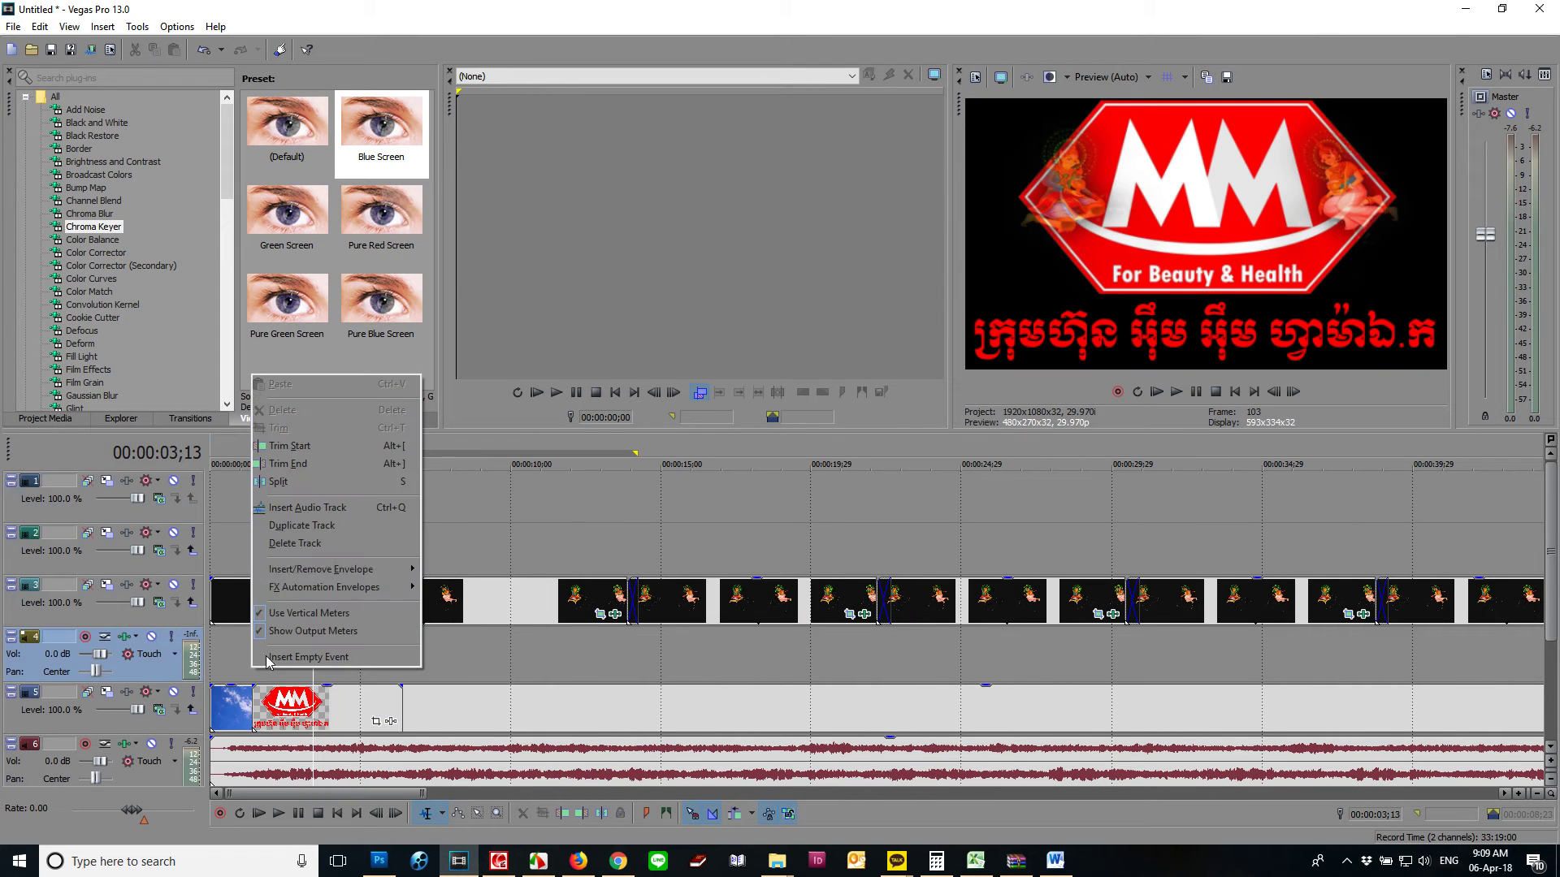
{"action": "left_click", "coordinate": [324, 544]}
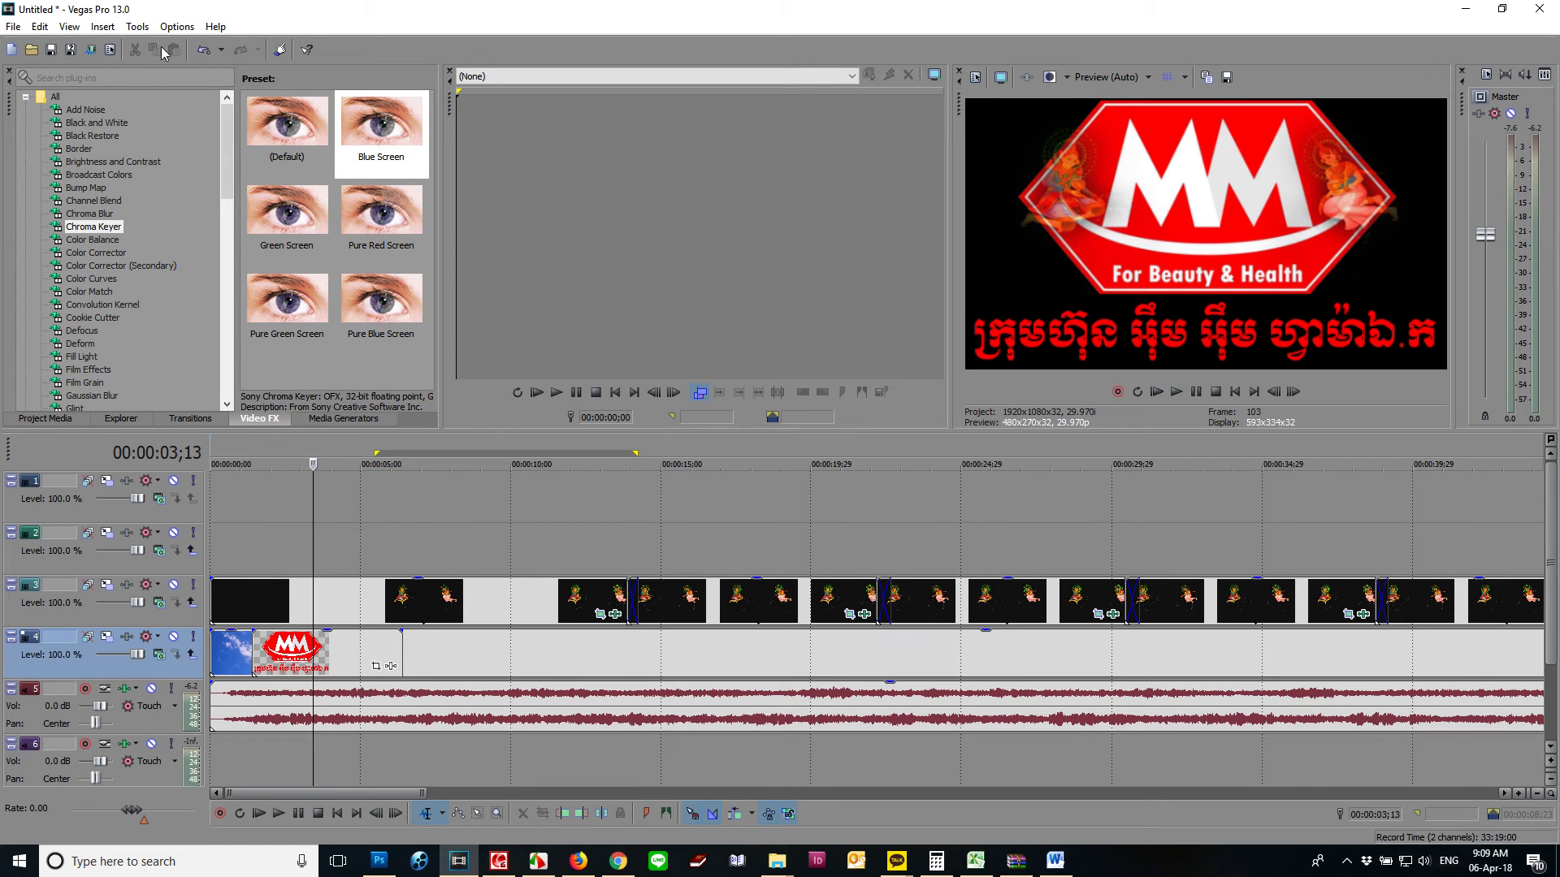
{"action": "left_click", "coordinate": [104, 28]}
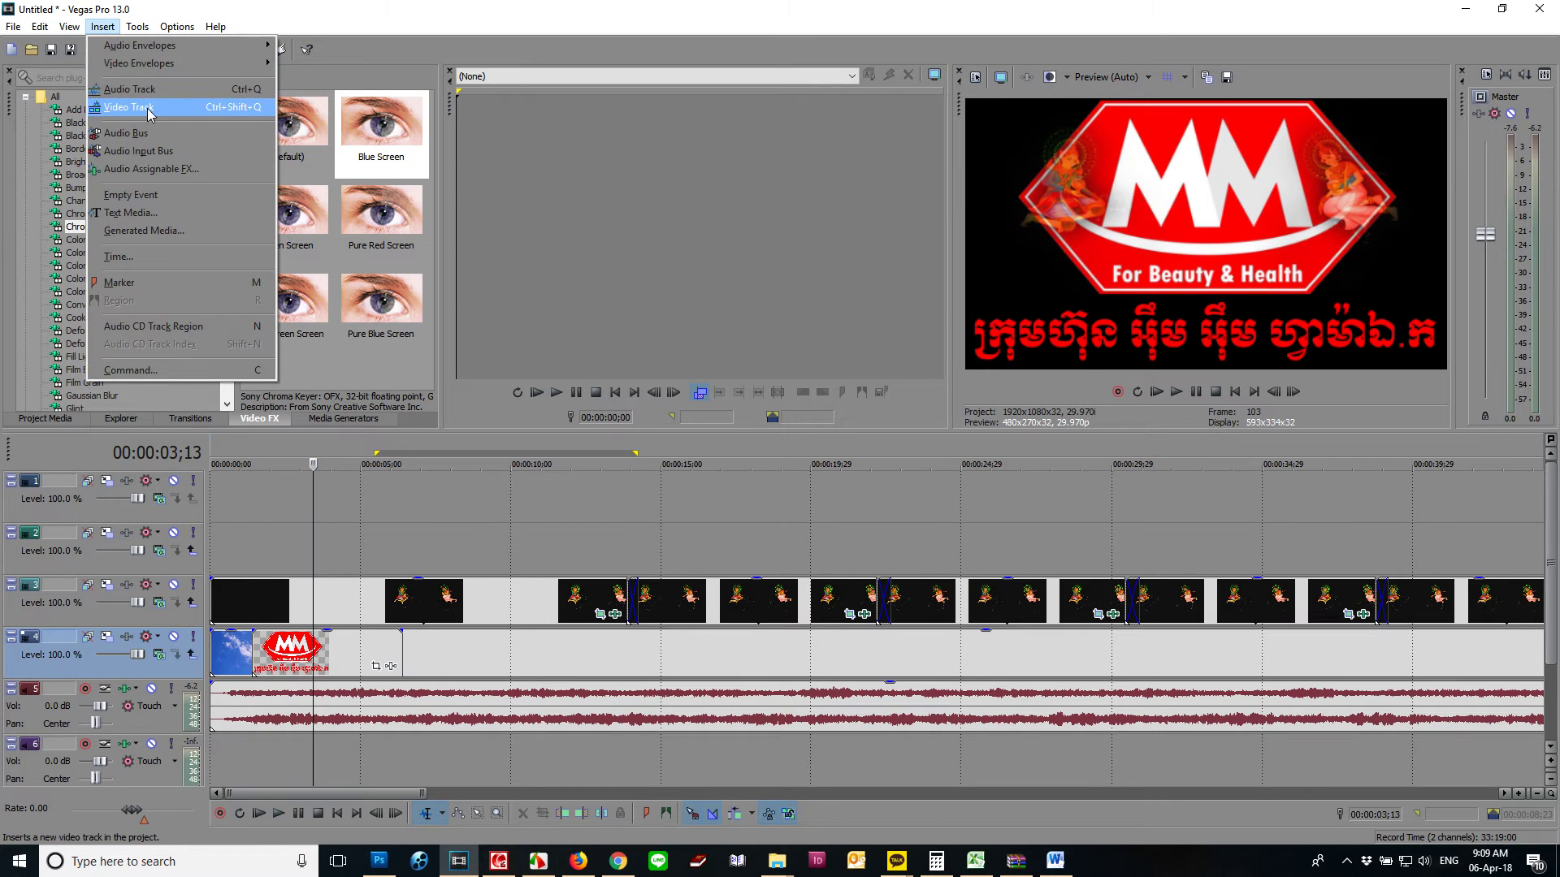
{"action": "left_click", "coordinate": [148, 109]}
Step: Move all the dancer clips from track 4 up to track 1
{"action": "left_click", "coordinate": [273, 650]}
{"action": "left_click_drag", "start_coordinate": [397, 791], "coordinate": [731, 792]}
{"action": "left_click", "coordinate": [491, 673]}
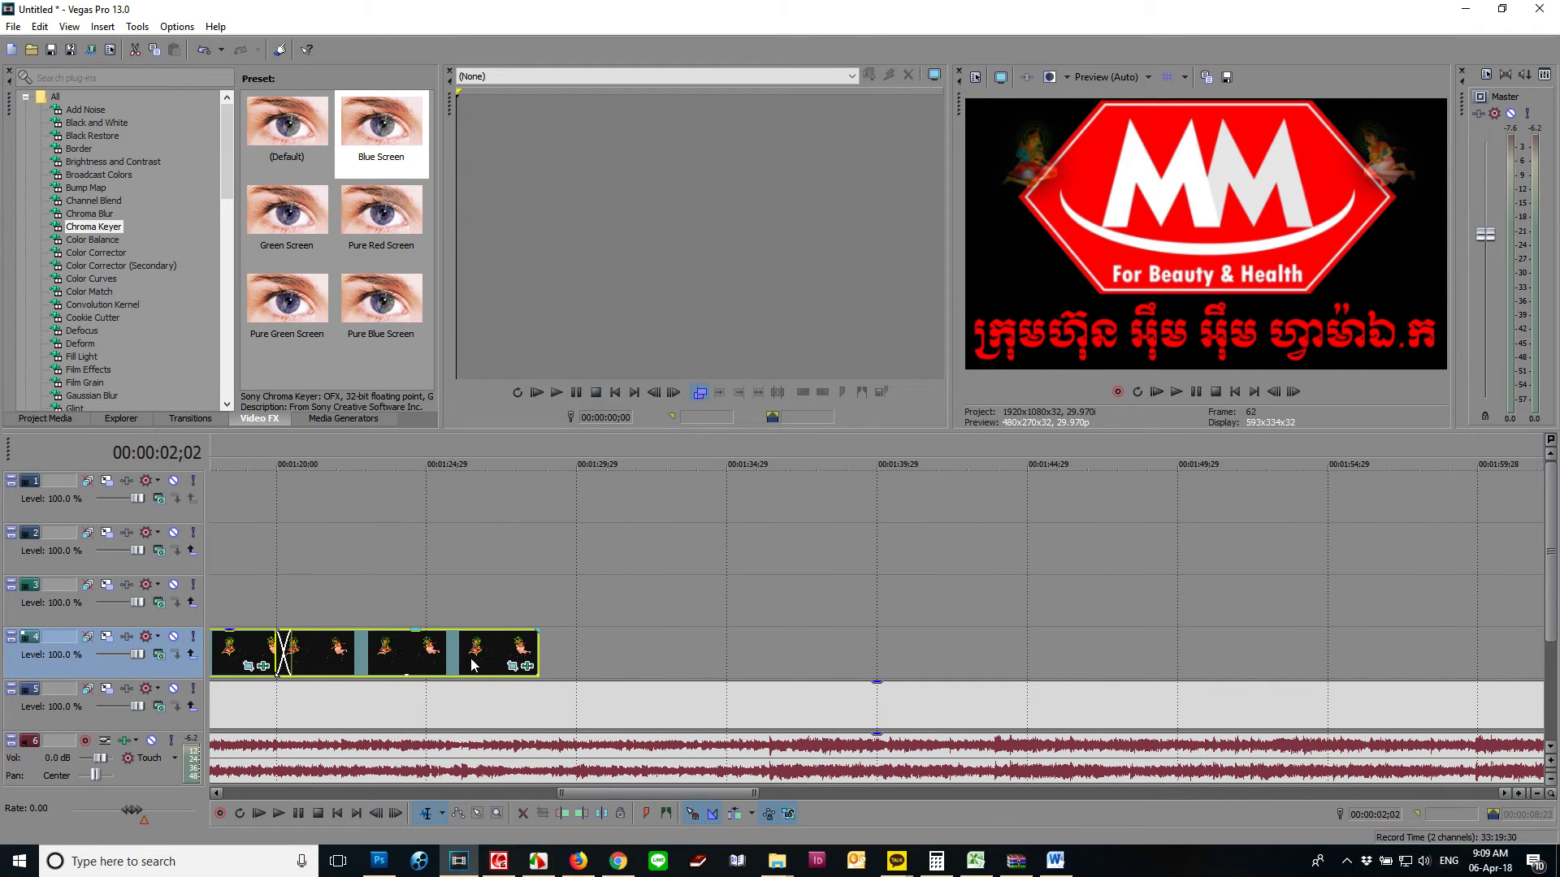
{"action": "left_click_drag", "start_coordinate": [470, 658], "coordinate": [471, 481]}
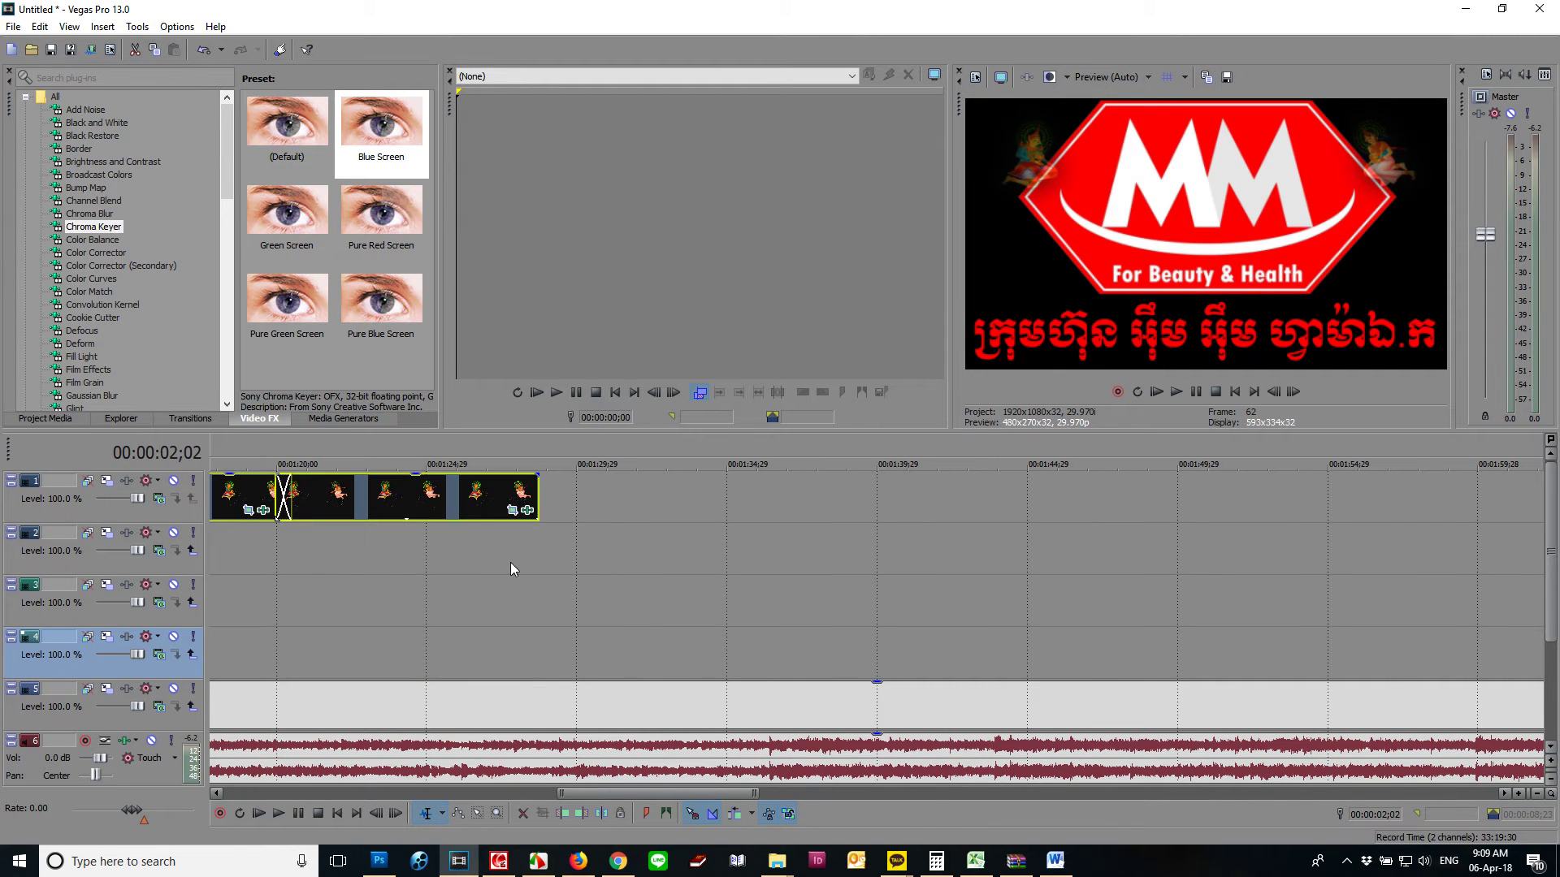
{"action": "left_click_drag", "start_coordinate": [719, 792], "coordinate": [154, 792]}
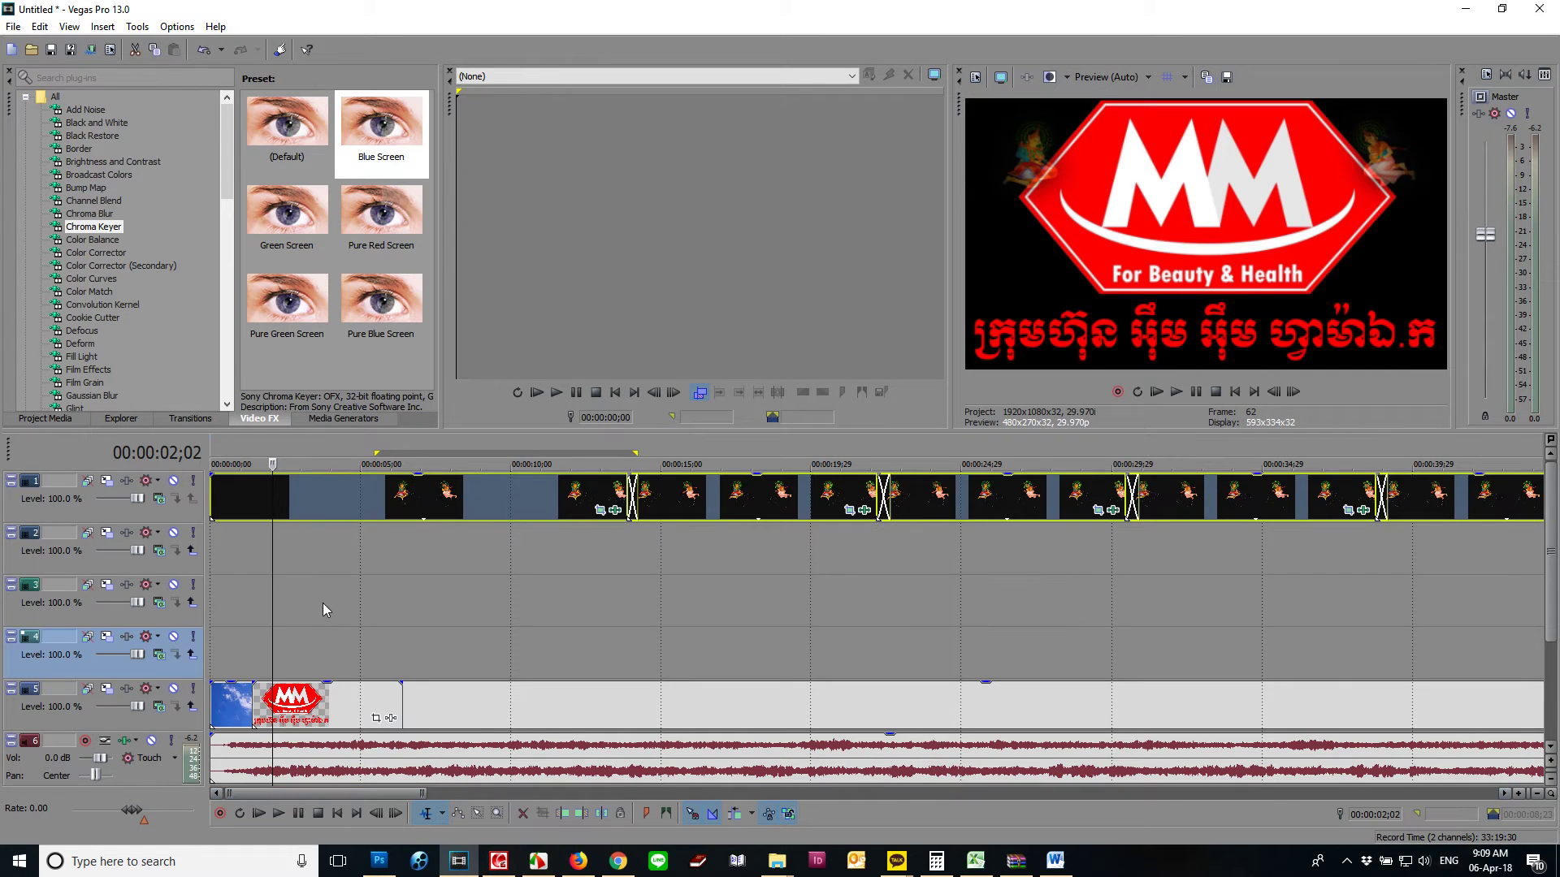
Step: Move the logo event to the start of track 2 and set its Pan/Crop to the 16:9 Widescreen TV aspect ratio preset
{"action": "left_click", "coordinate": [251, 601]}
{"action": "left_click_drag", "start_coordinate": [293, 697], "coordinate": [245, 556]}
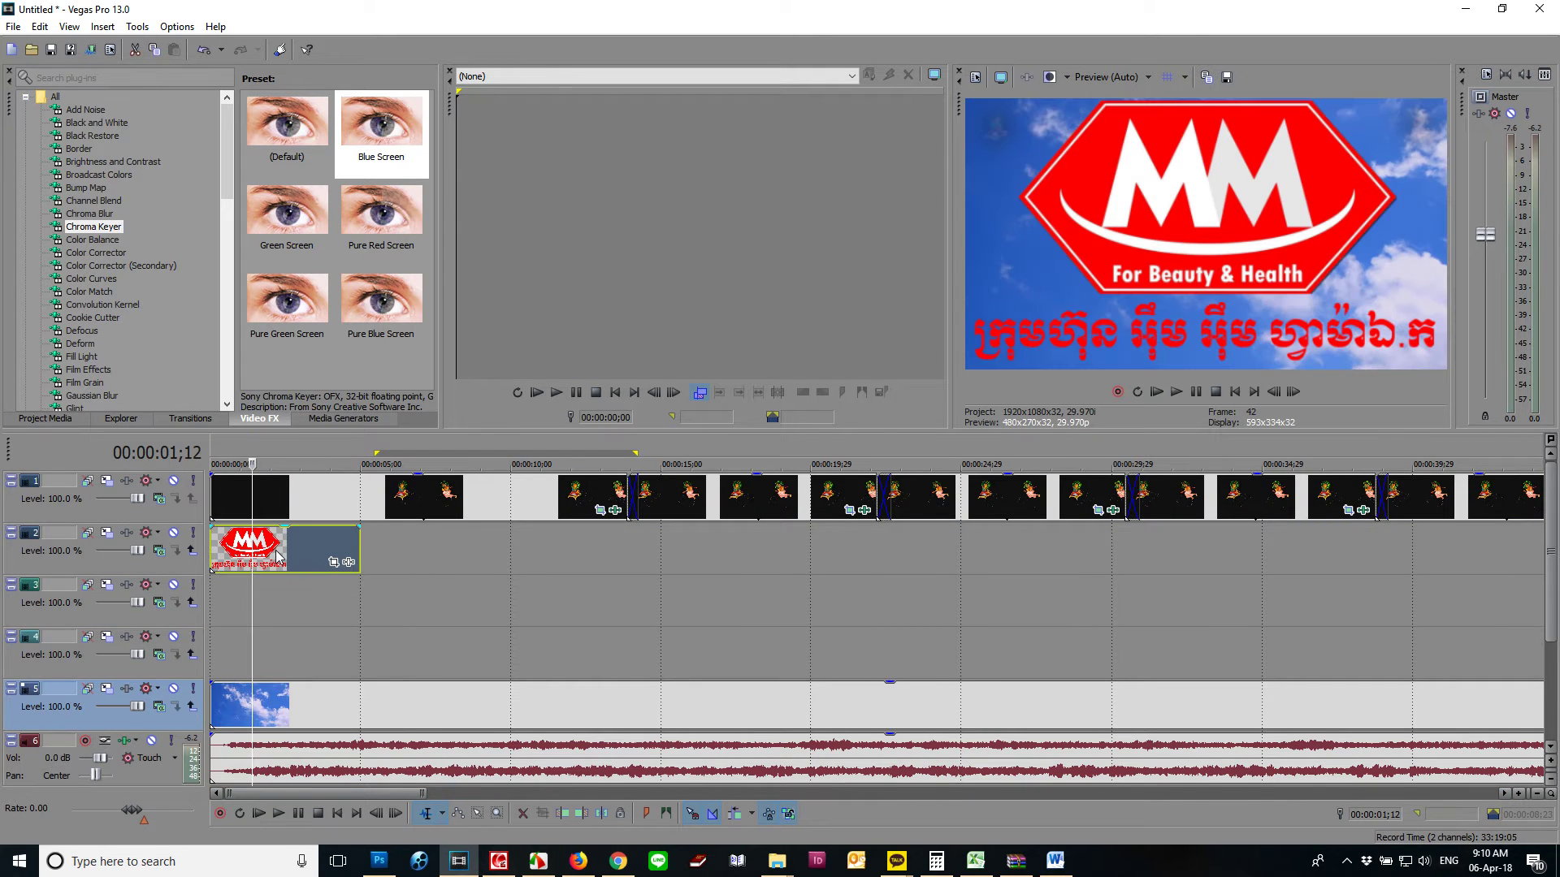
{"action": "left_click", "coordinate": [333, 563]}
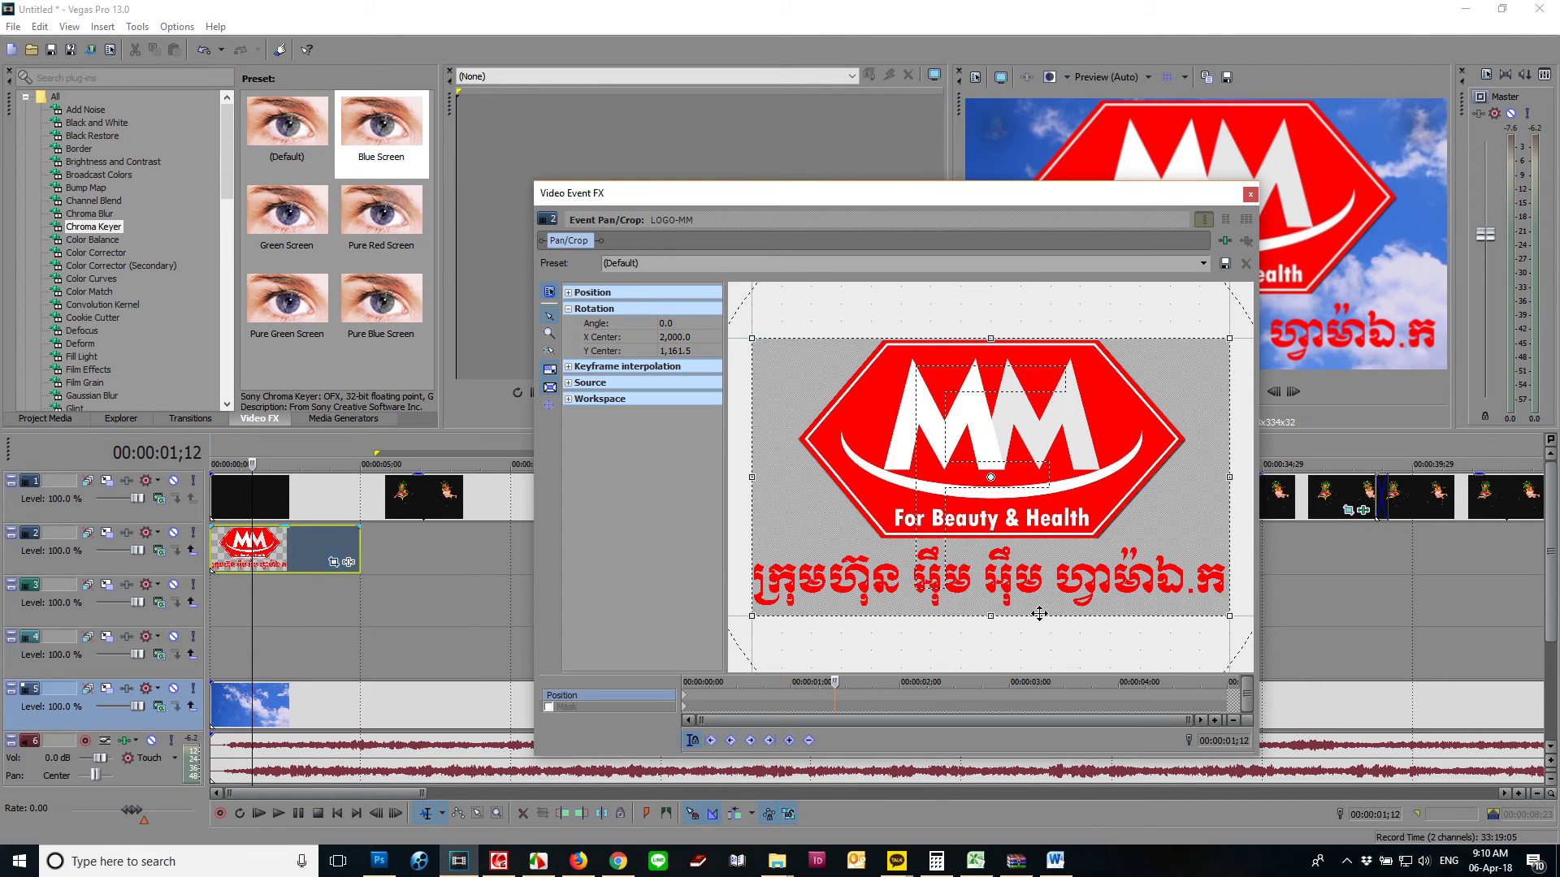
{"action": "left_click", "coordinate": [1204, 264]}
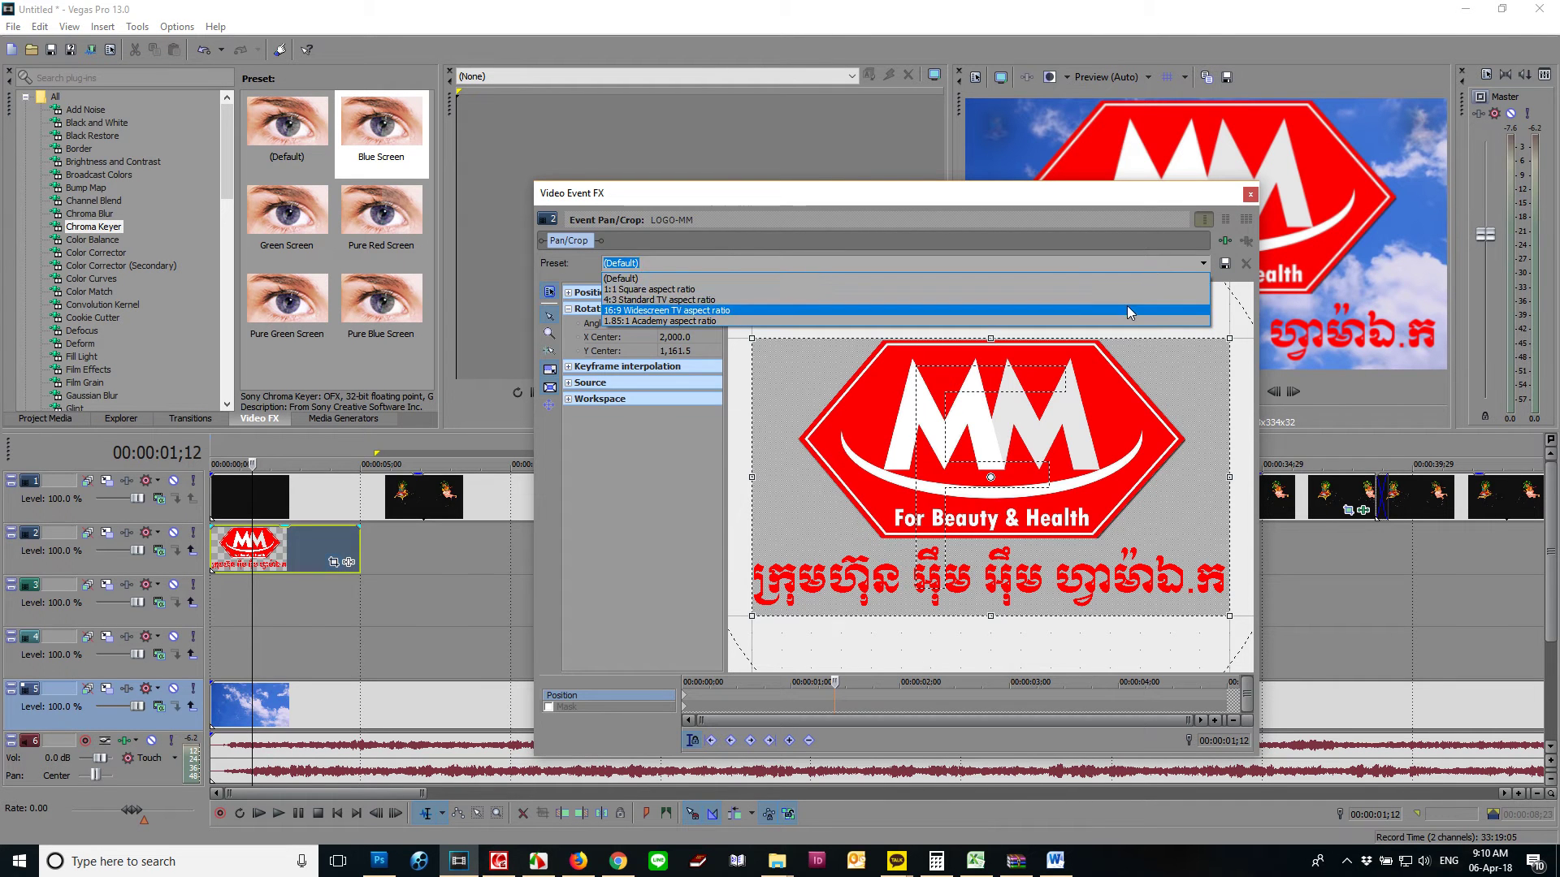
{"action": "left_click", "coordinate": [1203, 308]}
Step: Shrink the logo in the frame by enlarging its Pan/Crop area around it
{"action": "left_click_drag", "start_coordinate": [1230, 343], "coordinate": [1134, 395]}
{"action": "left_click_drag", "start_coordinate": [1327, 274], "coordinate": [1432, 230]}
{"action": "left_click_drag", "start_coordinate": [1173, 205], "coordinate": [901, 158]}
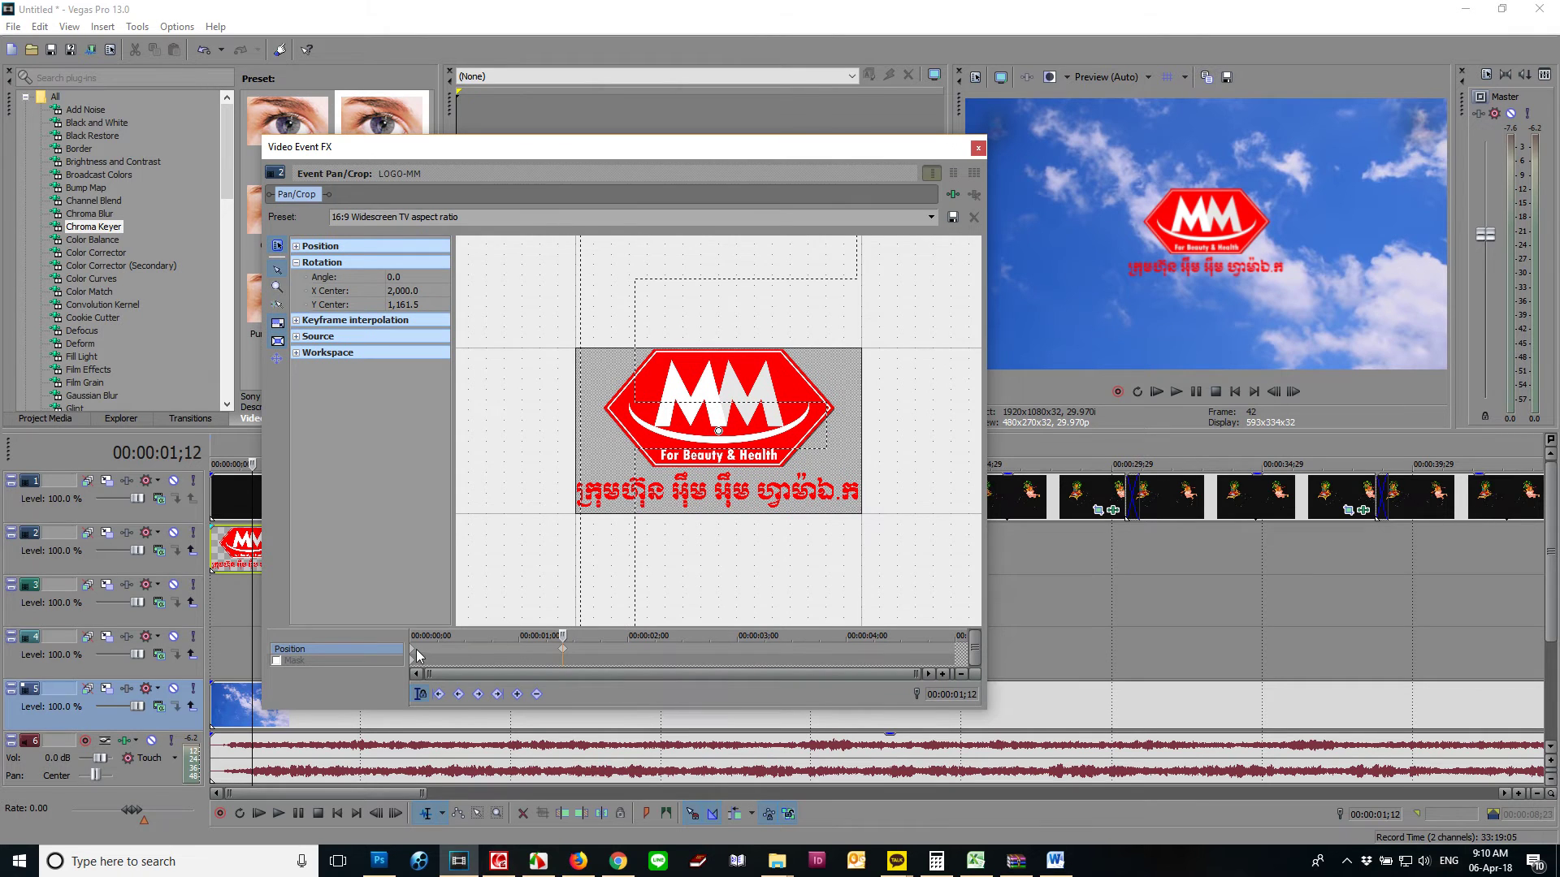
Step: Delete the logo's first Position keyframe in Pan/Crop and play back the start of the timeline
{"action": "left_click", "coordinate": [414, 654]}
{"action": "left_click", "coordinate": [441, 651]}
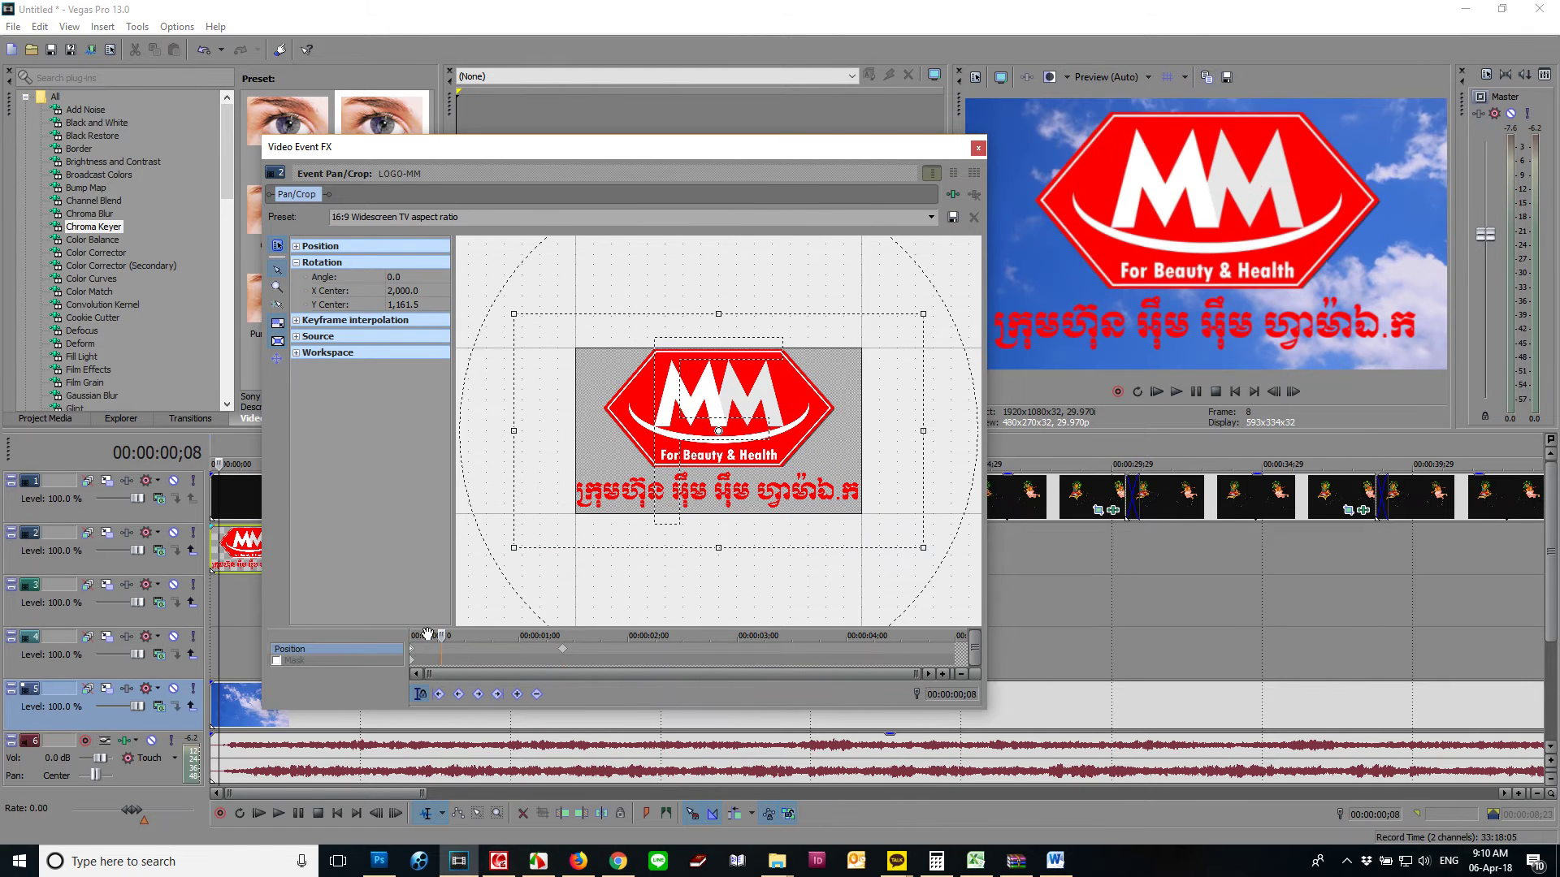
{"action": "left_click_drag", "start_coordinate": [441, 635], "coordinate": [584, 633]}
{"action": "right_click", "coordinate": [415, 656]}
{"action": "left_click", "coordinate": [479, 529]}
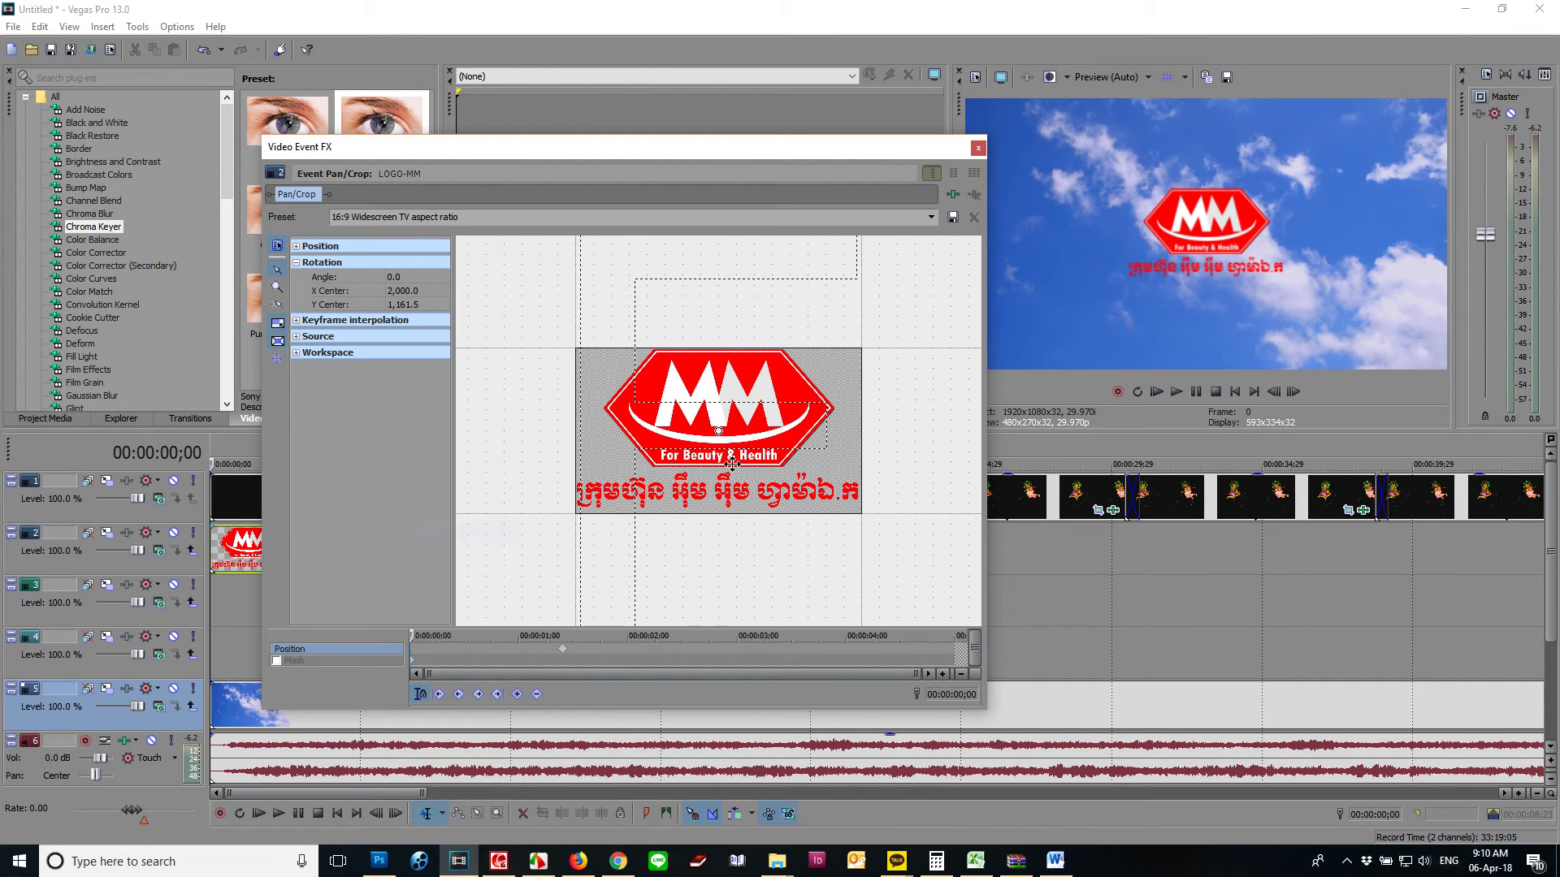
{"action": "left_click", "coordinate": [977, 149]}
{"action": "key", "text": "space"}
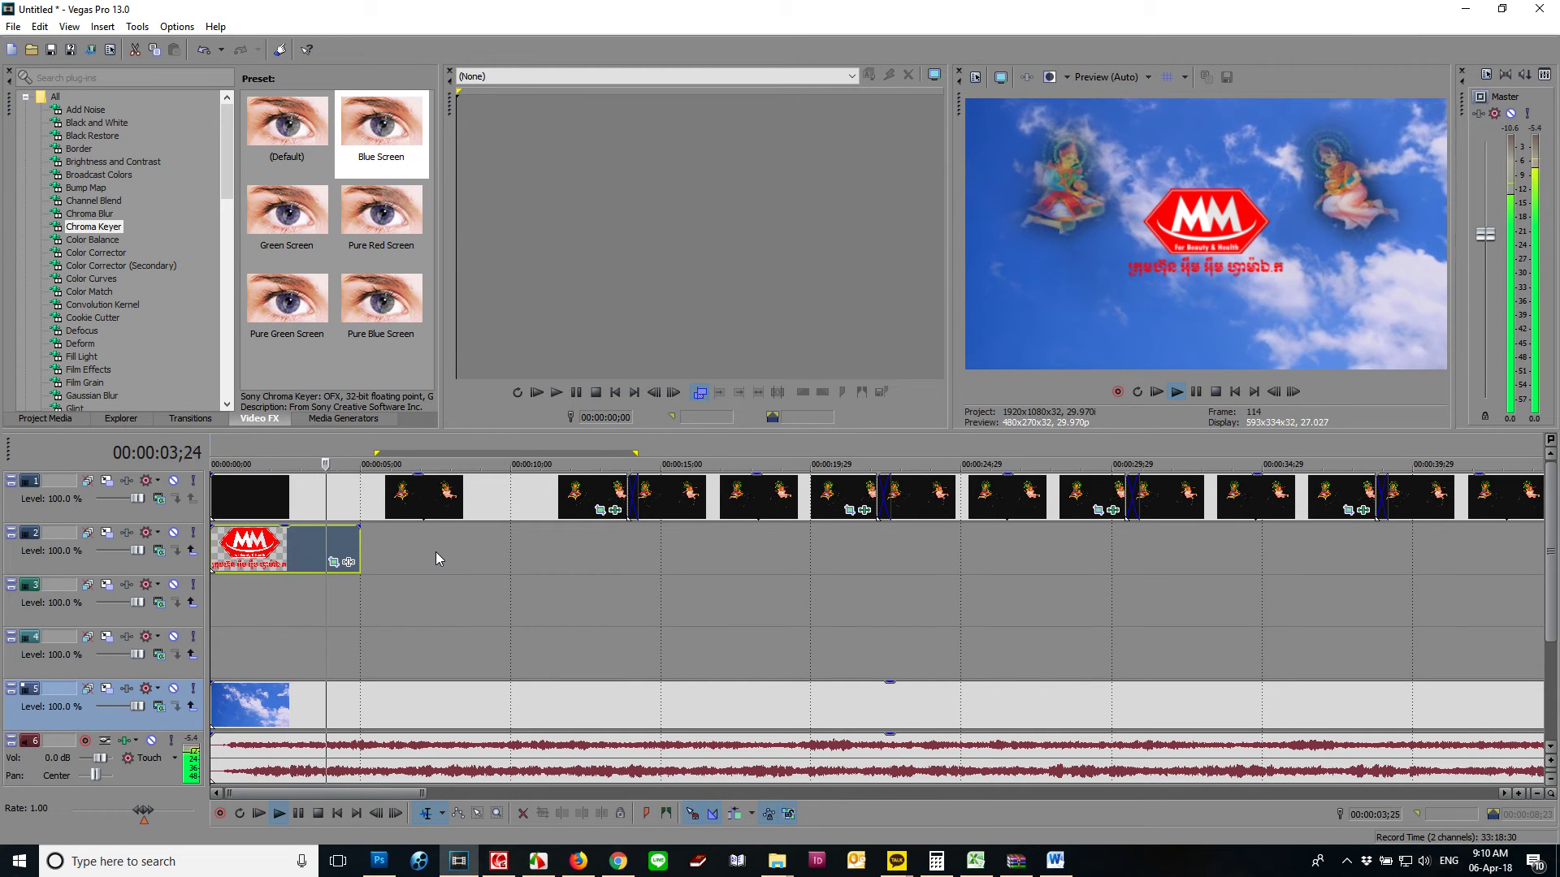
{"action": "key", "text": "space"}
Step: Shift the logo to the upper centre of the frame in Pan/Crop, with X Center about 2,013 and Y Center about 2,990
{"action": "left_click", "coordinate": [256, 561]}
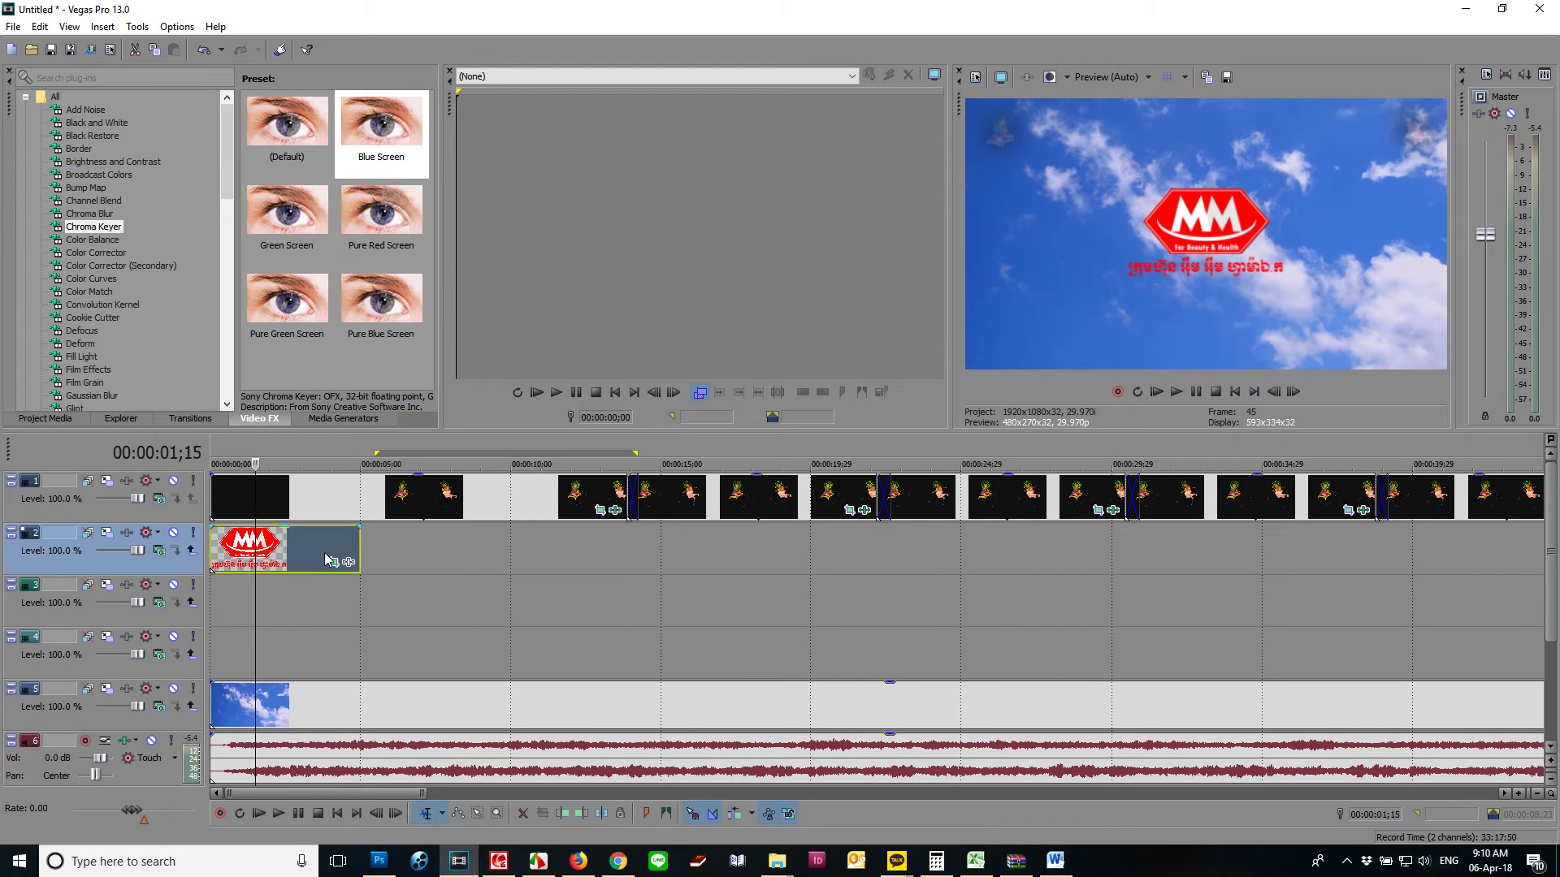
{"action": "left_click", "coordinate": [331, 562]}
{"action": "left_click", "coordinate": [563, 653]}
{"action": "left_click_drag", "start_coordinate": [718, 386], "coordinate": [687, 579]}
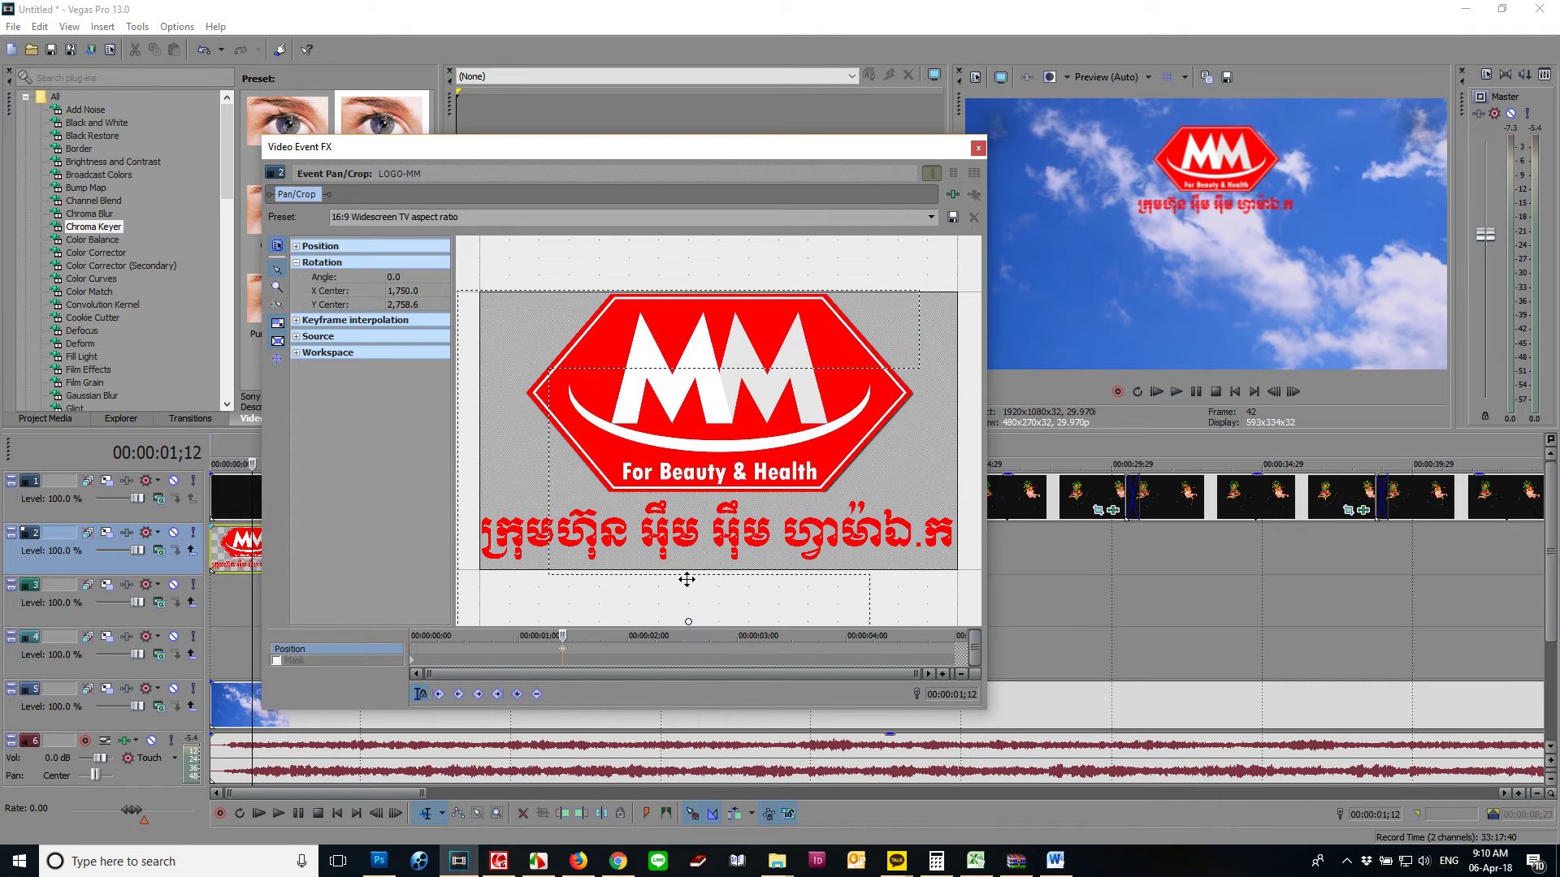
{"action": "scroll", "coordinate": [687, 579], "scroll_direction": "down", "scroll_amount": 5}
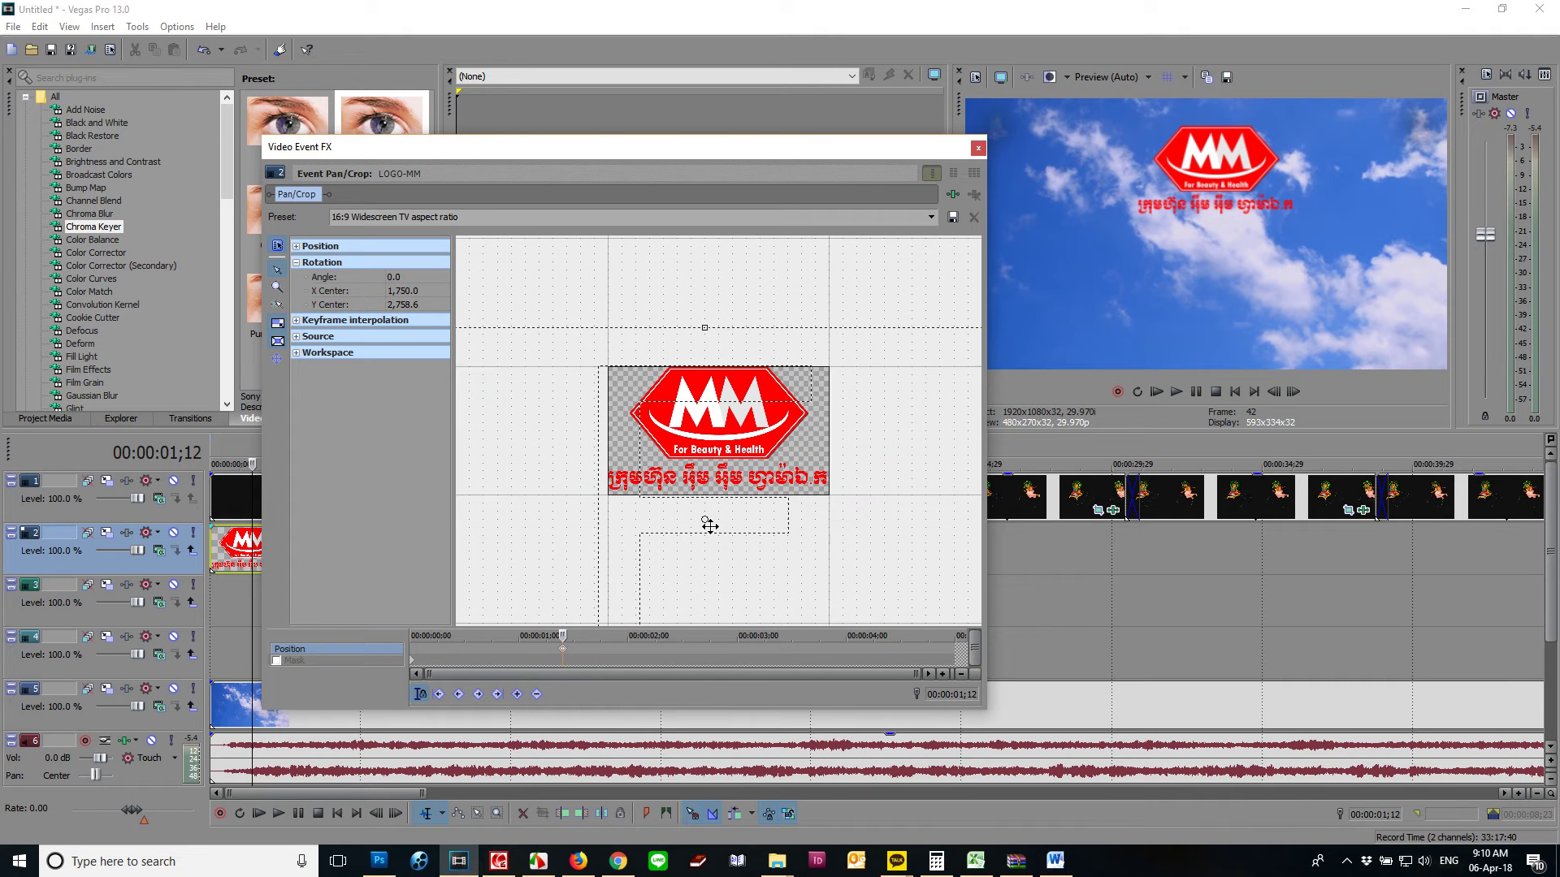
{"action": "scroll", "coordinate": [709, 526], "scroll_direction": "down", "scroll_amount": 1}
{"action": "left_click_drag", "start_coordinate": [742, 435], "coordinate": [756, 446]}
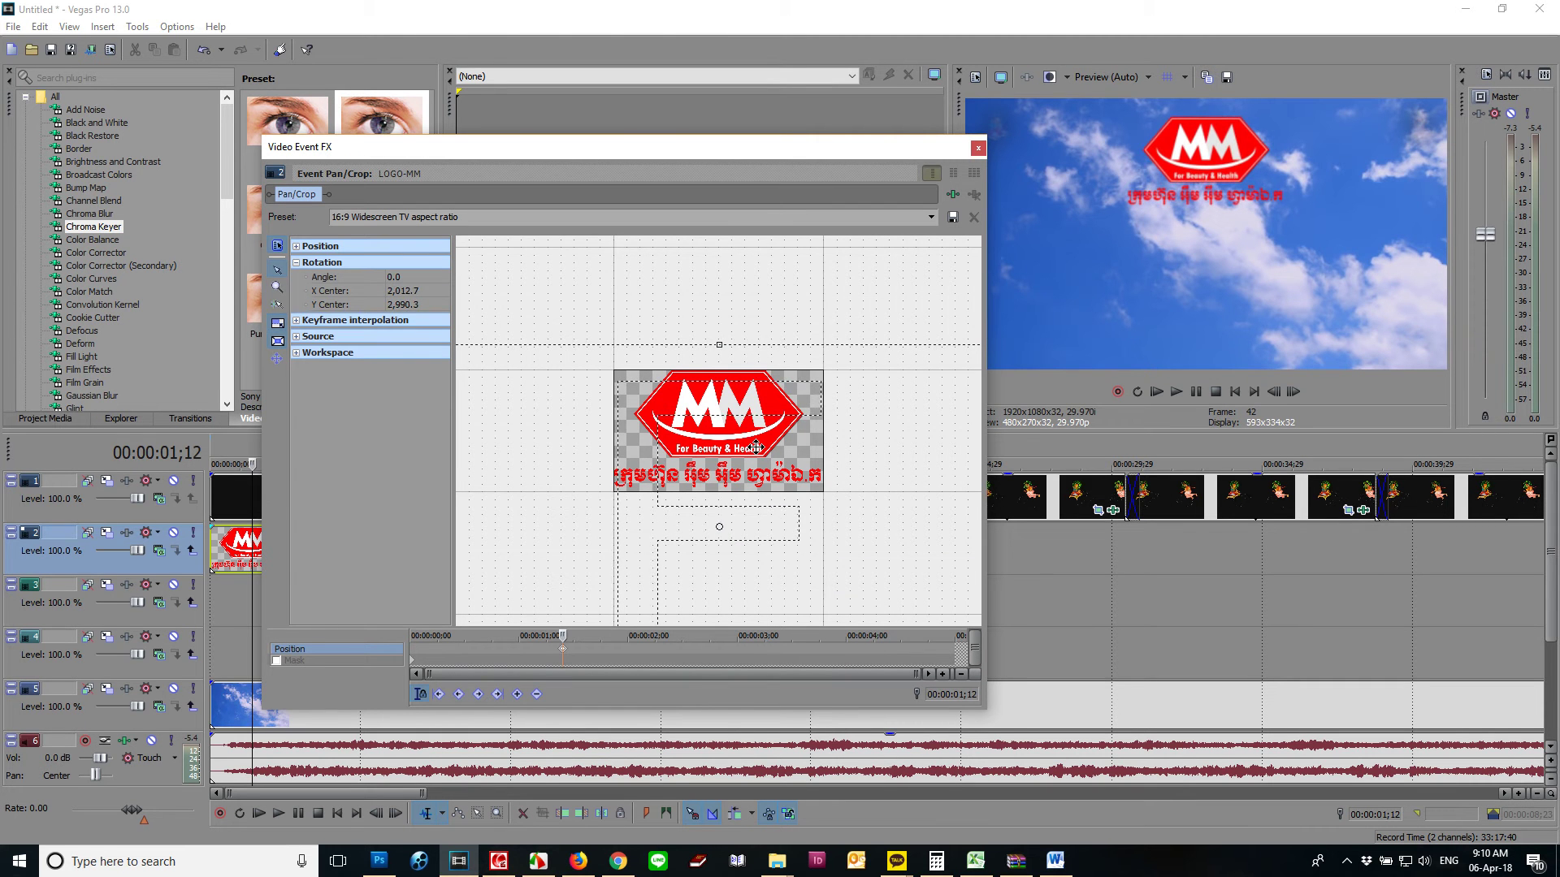
{"action": "left_click", "coordinate": [979, 147]}
Step: Replace the logo event at the start of track 2 with LOGO MM.psd from the VIDEO folder
{"action": "left_click", "coordinate": [323, 544]}
{"action": "left_click_drag", "start_coordinate": [329, 538], "coordinate": [387, 612]}
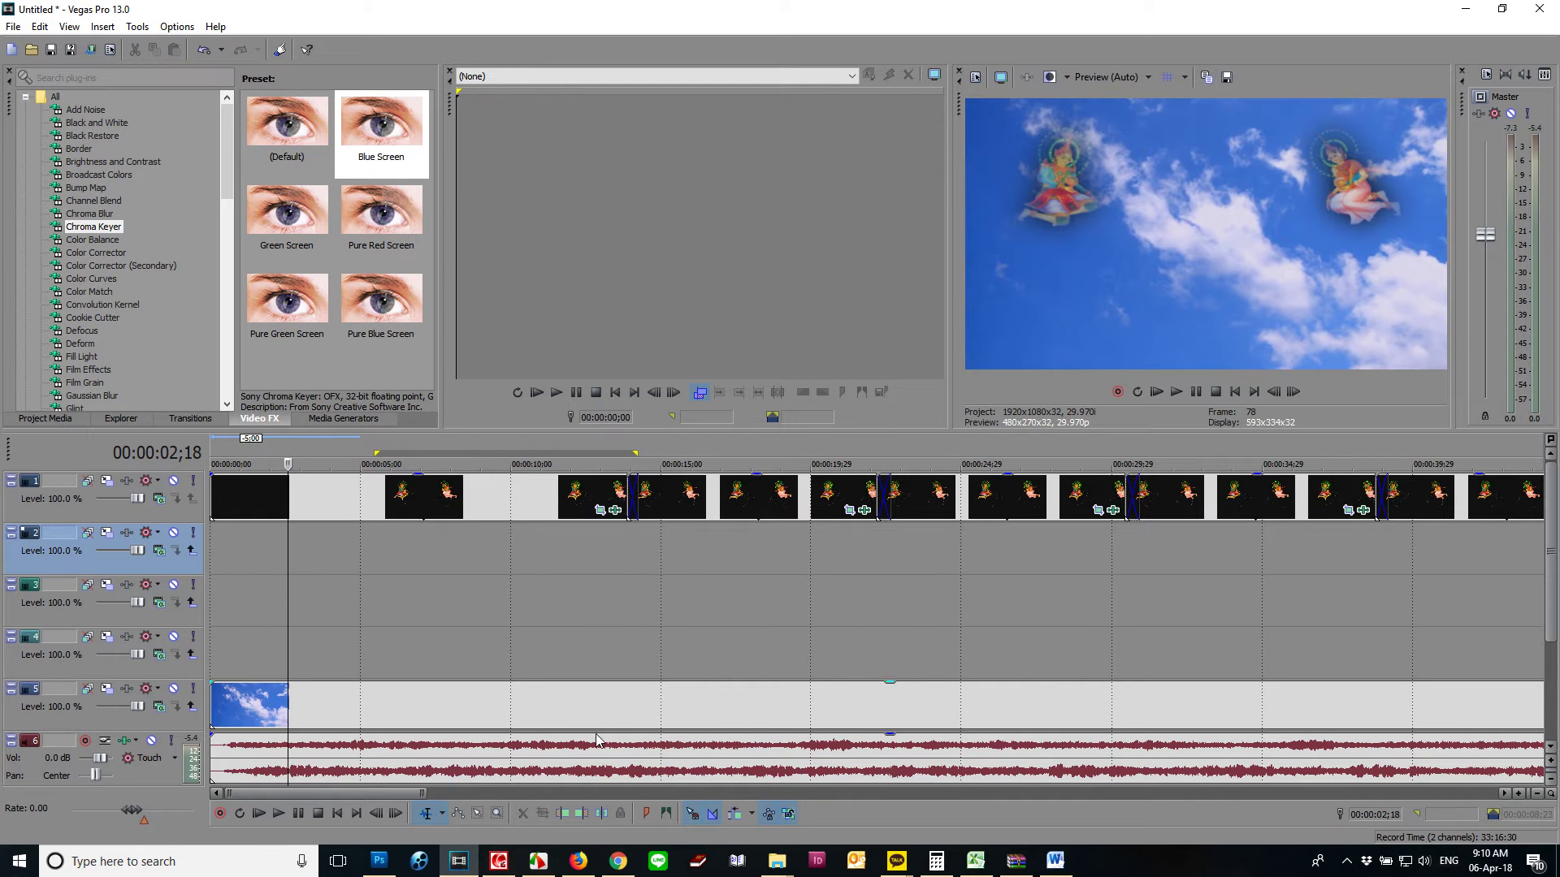
{"action": "mouse_move", "coordinate": [776, 857]}
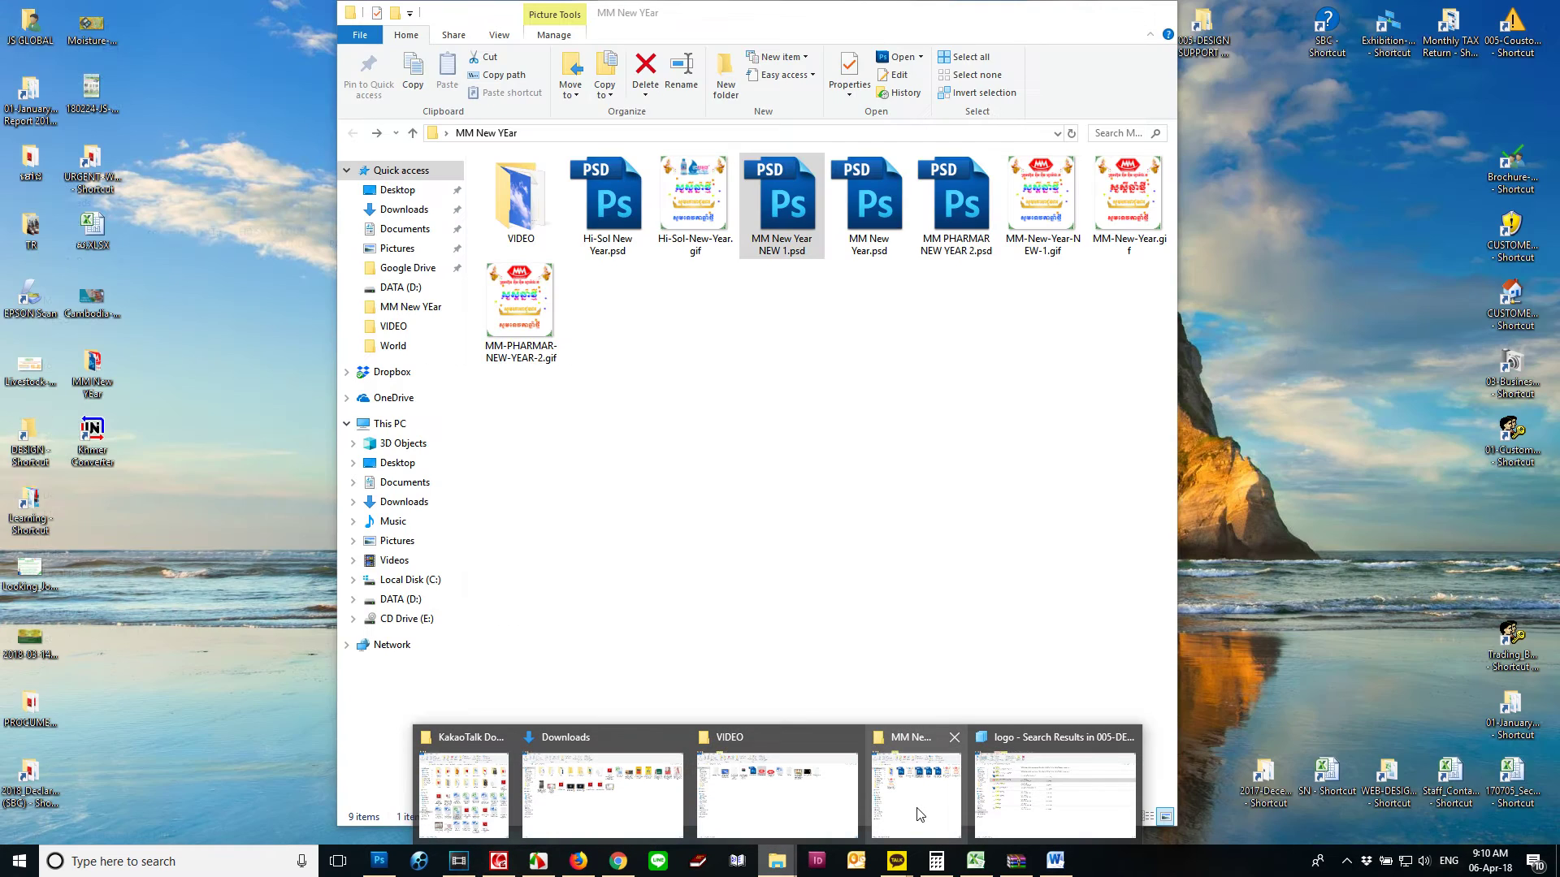
{"action": "left_click", "coordinate": [783, 814]}
{"action": "left_click_drag", "start_coordinate": [540, 220], "coordinate": [219, 547]}
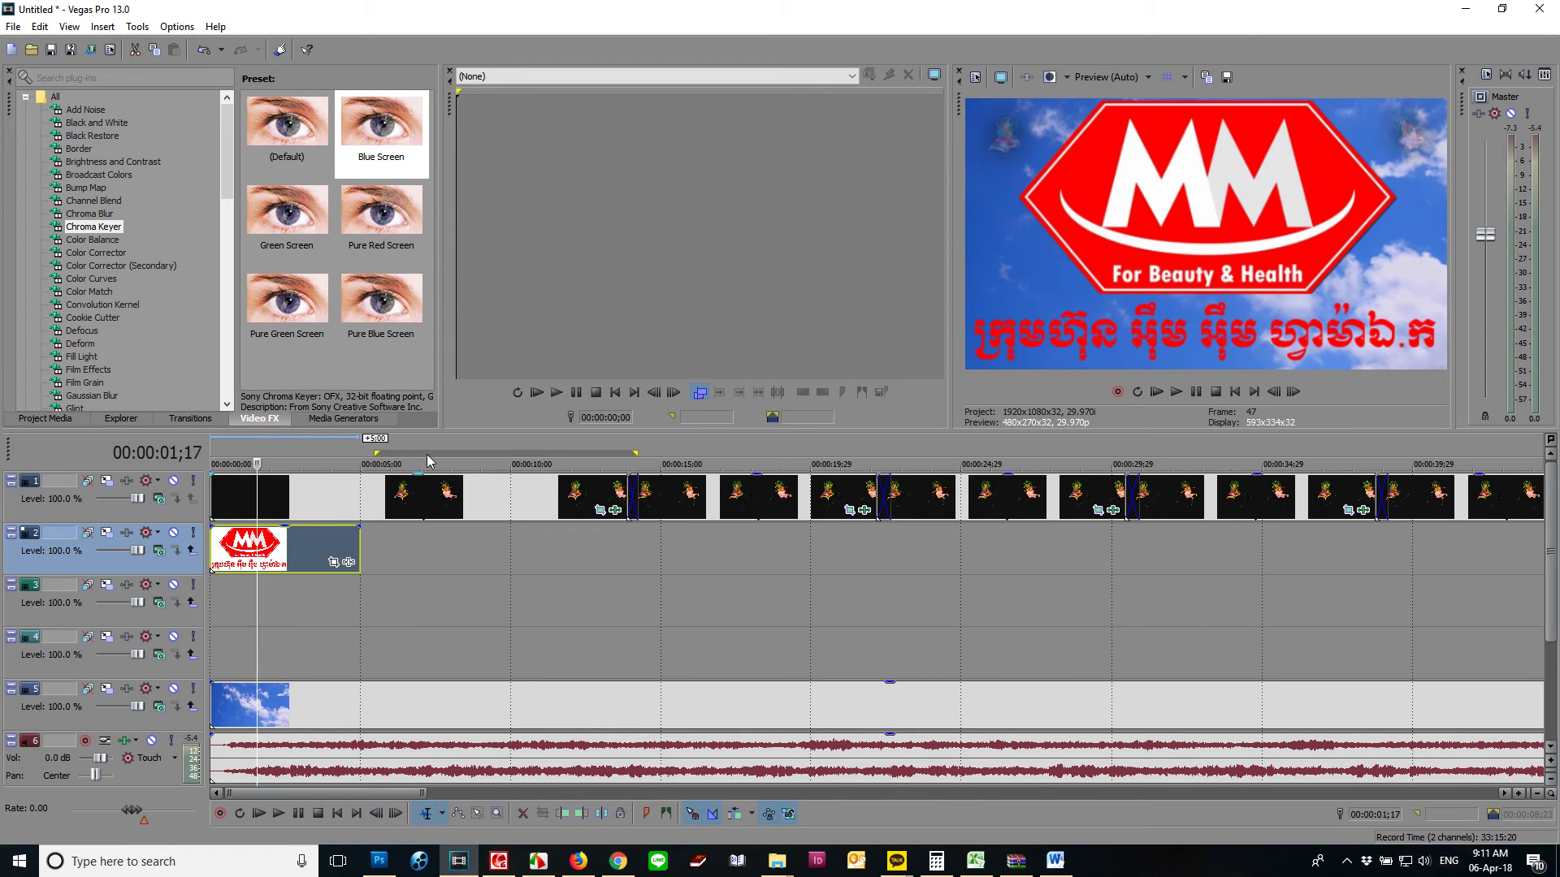
Step: Shrink the new logo in Pan/Crop and place it at the top centre, with X Center about 1,891 and Y Center about 3,631
{"action": "left_click", "coordinate": [333, 561]}
{"action": "scroll", "coordinate": [851, 363], "scroll_direction": "down", "scroll_amount": 3}
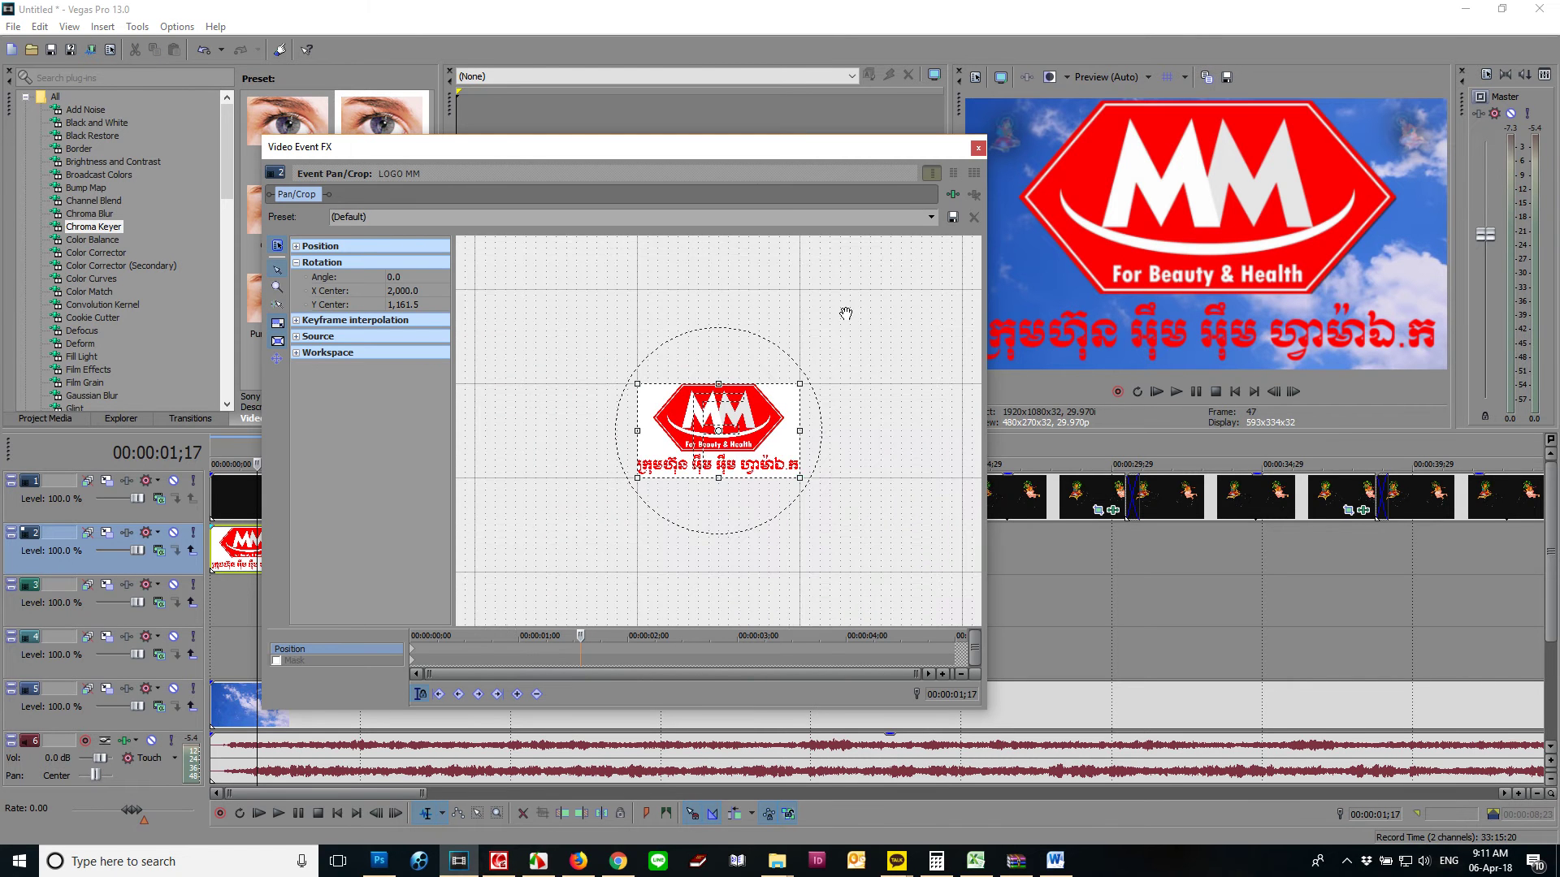
{"action": "left_click_drag", "start_coordinate": [796, 382], "coordinate": [745, 488]}
{"action": "left_click_drag", "start_coordinate": [851, 393], "coordinate": [721, 450]}
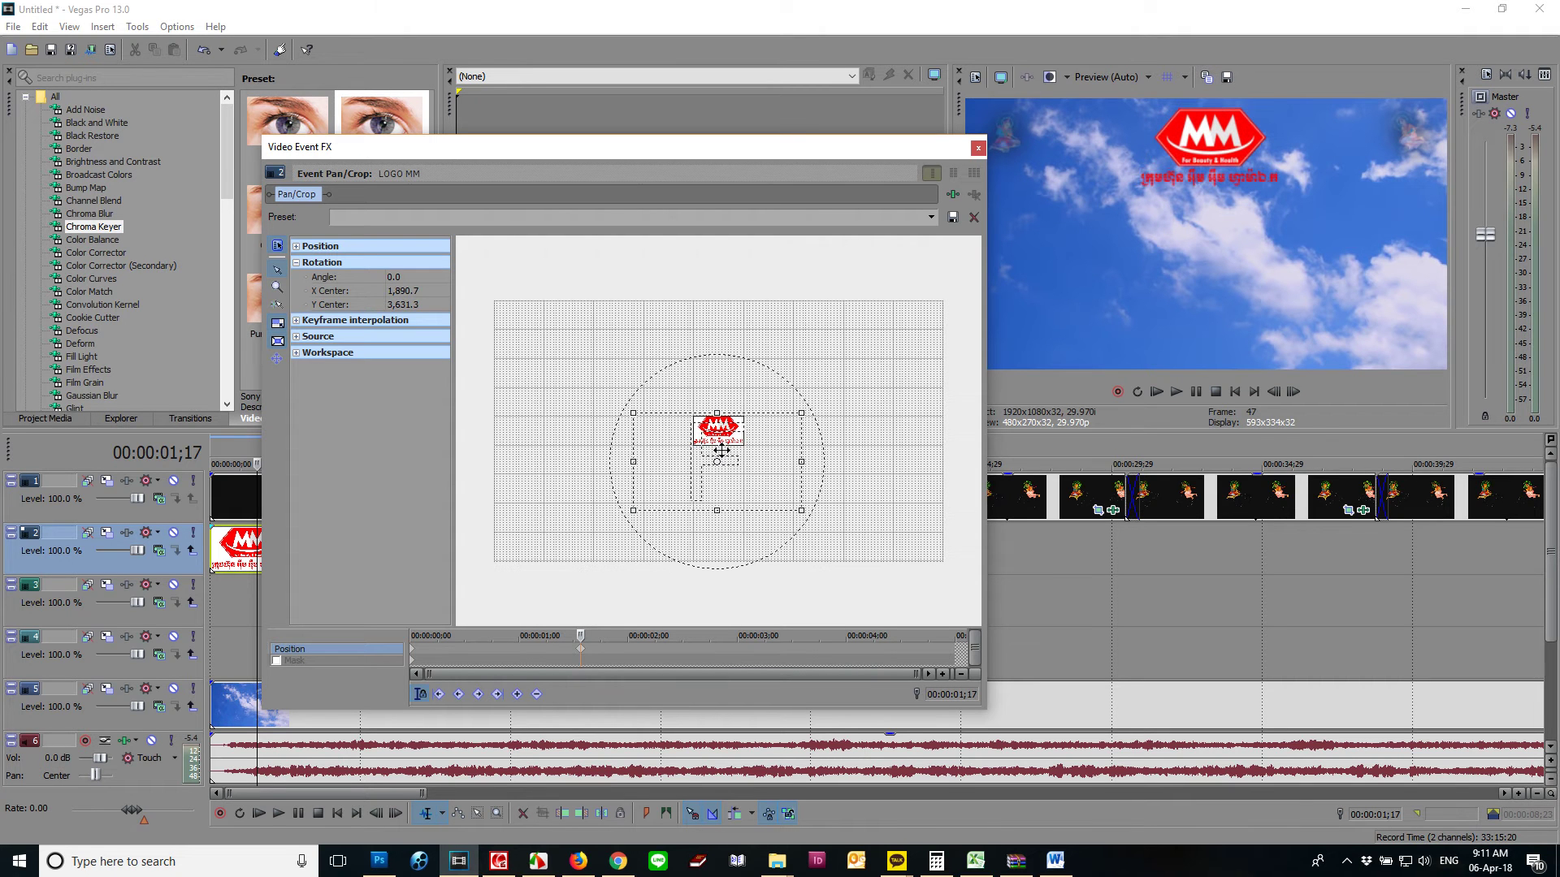
{"action": "left_click", "coordinate": [977, 149]}
Step: Play back the opening and extend the logo event on track 2 to about 39 seconds
{"action": "key", "text": "space"}
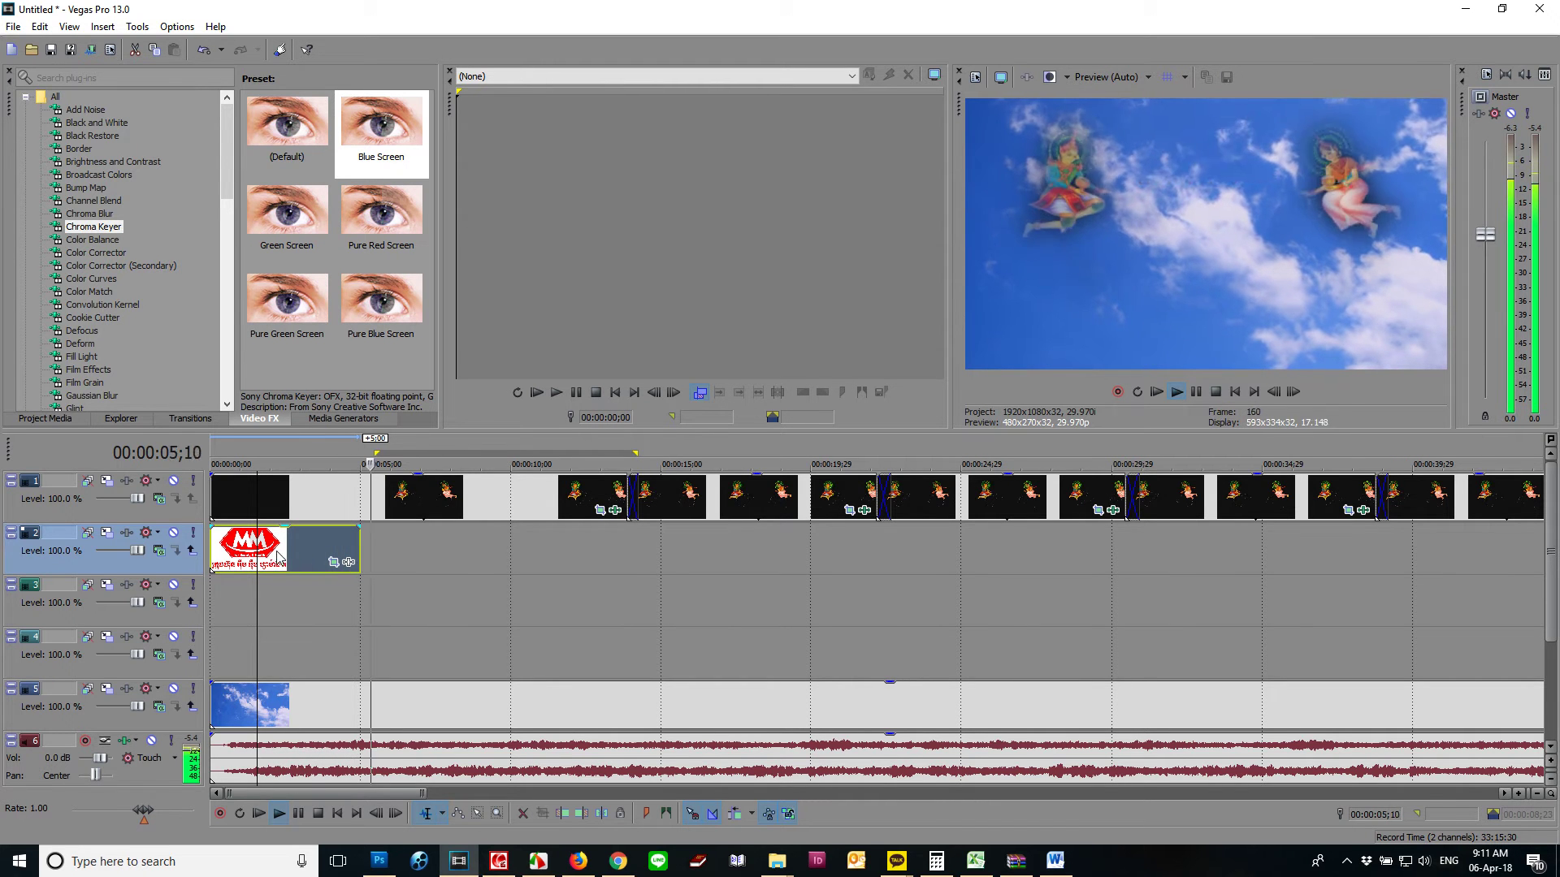
{"action": "key", "text": "space"}
{"action": "left_click_drag", "start_coordinate": [359, 558], "coordinate": [1397, 561]}
Step: At 00:00:04;14, enlarge the logo slightly in Pan/Crop and reposition it, with X Center about 1,871 and Y Center about 2,989
{"action": "left_click", "coordinate": [345, 567]}
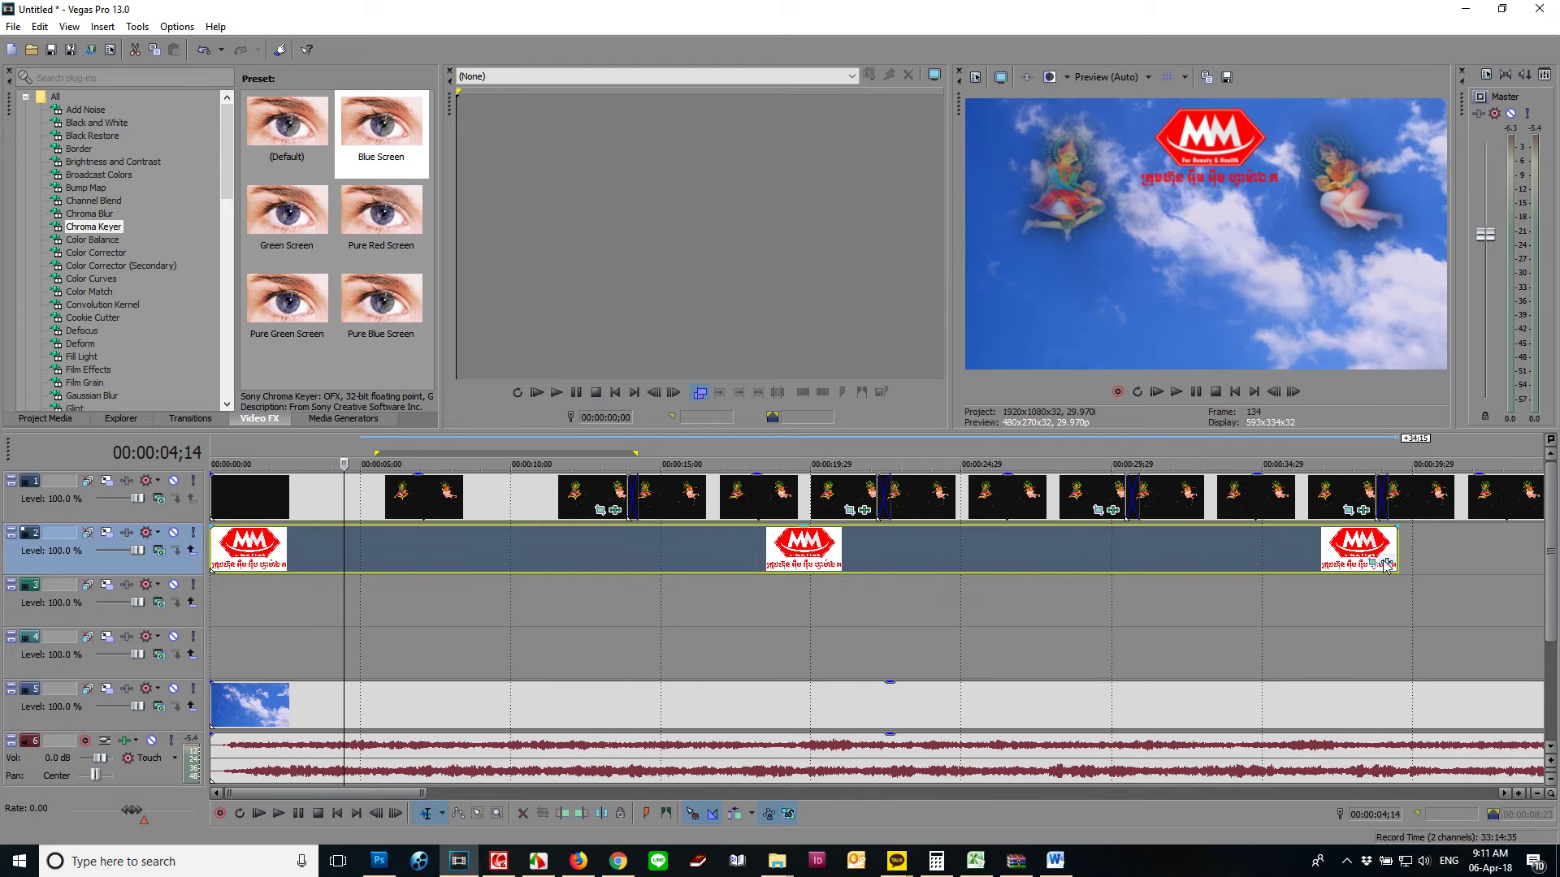
{"action": "left_click", "coordinate": [1373, 562]}
{"action": "scroll", "coordinate": [950, 309], "scroll_direction": "down", "scroll_amount": 2}
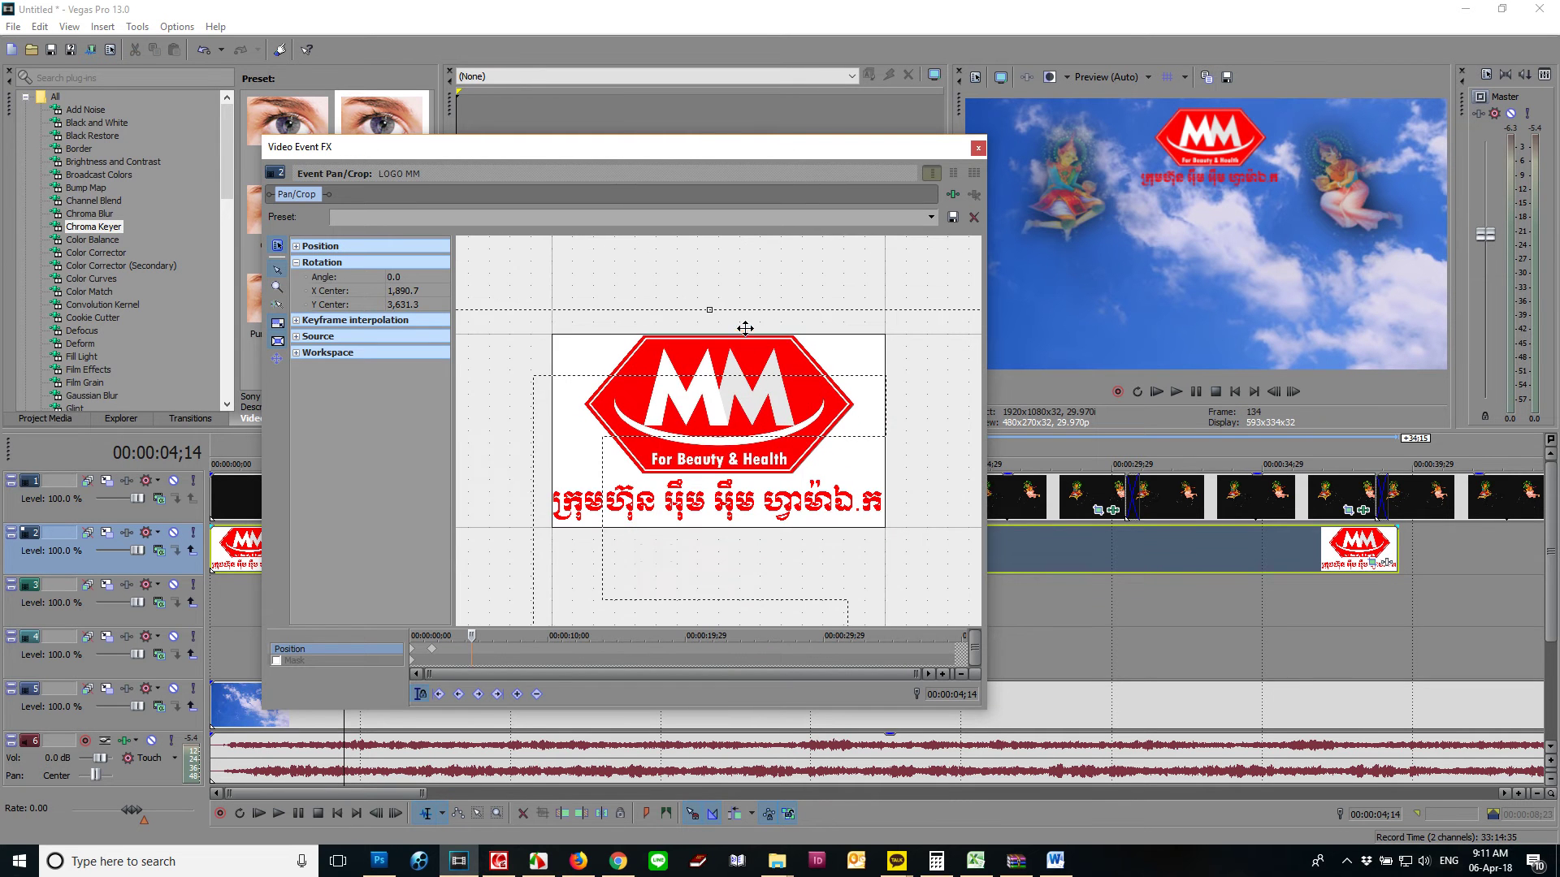
{"action": "left_click_drag", "start_coordinate": [742, 310], "coordinate": [743, 347]}
{"action": "mouse_move", "coordinate": [741, 433]}
{"action": "left_mouse_down"}
{"action": "mouse_move", "coordinate": [742, 391]}
{"action": "mouse_move", "coordinate": [737, 403]}
{"action": "left_mouse_up"}
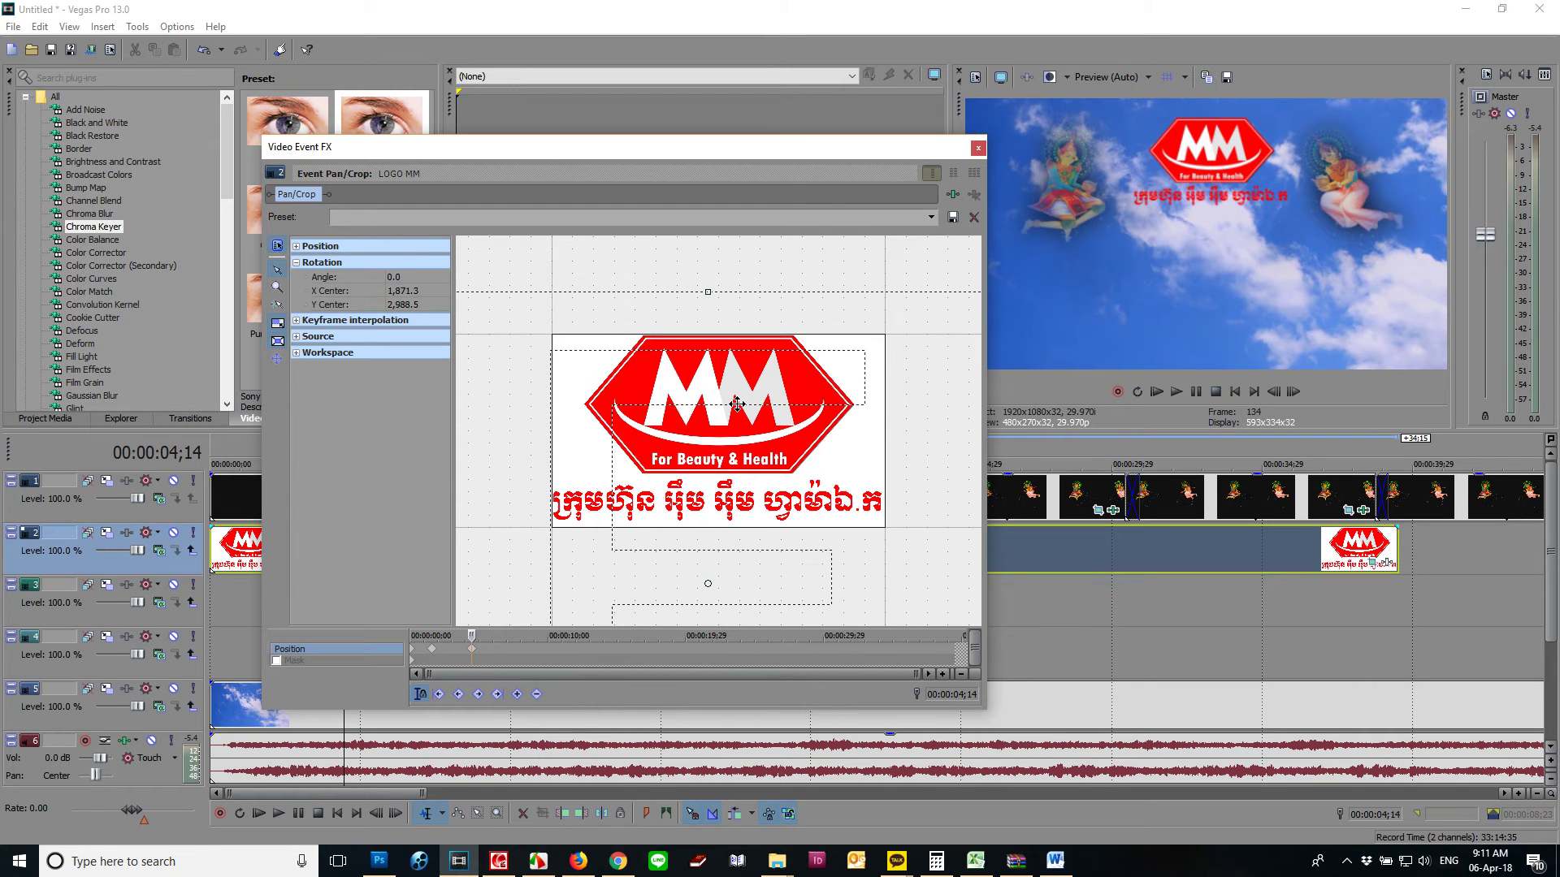
Step: Delete the logo's Position keyframes at the start and at 00:00:01;17
{"action": "left_click", "coordinate": [432, 649]}
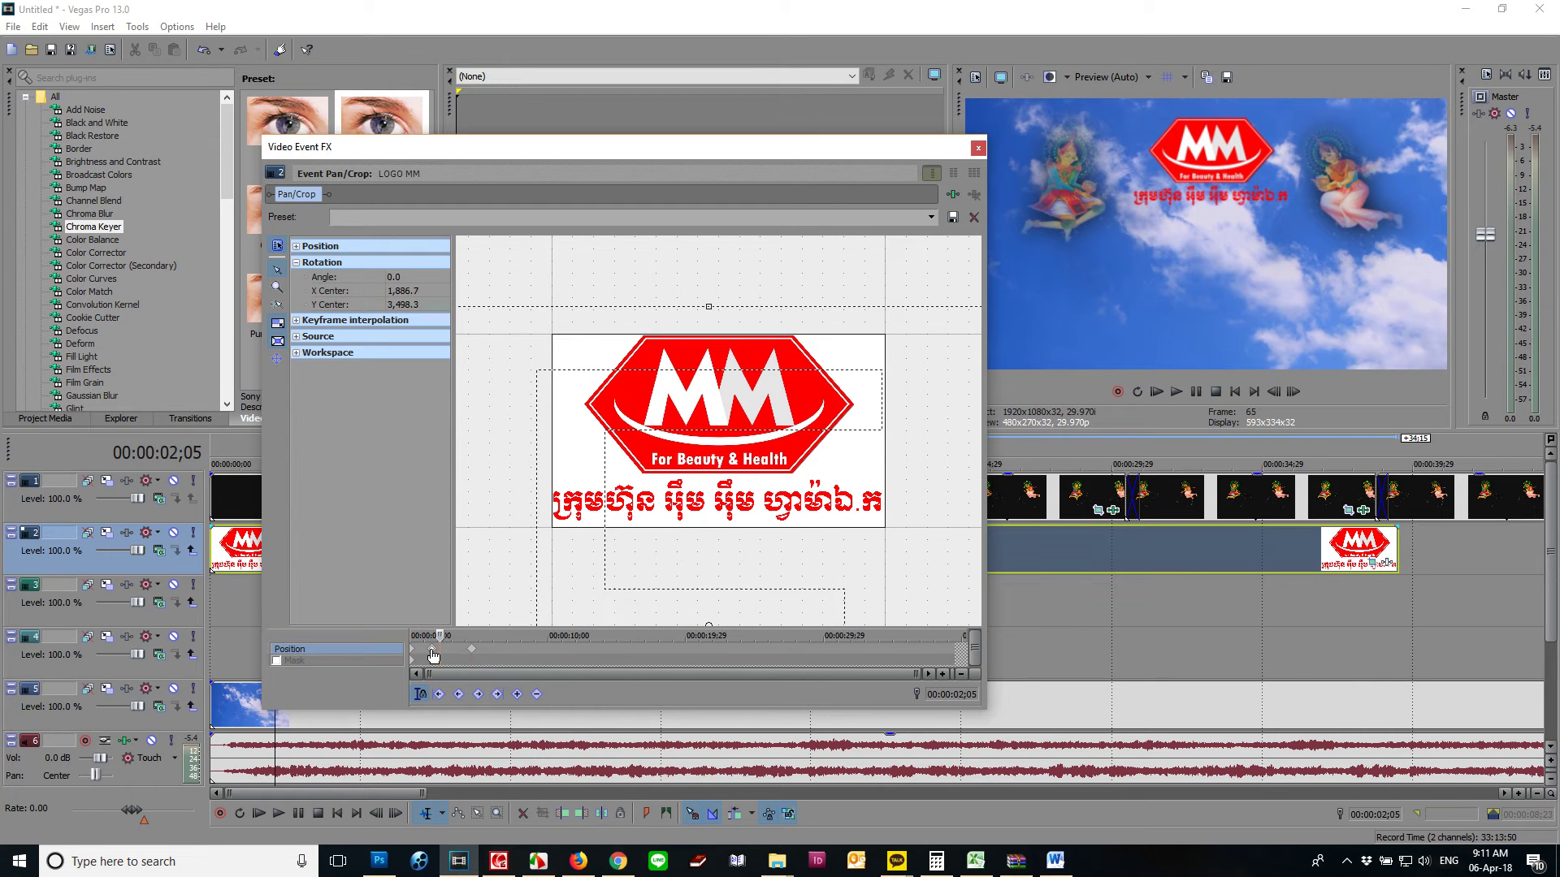
{"action": "right_click", "coordinate": [431, 648]}
{"action": "left_click", "coordinate": [485, 699]}
{"action": "right_click", "coordinate": [412, 648]}
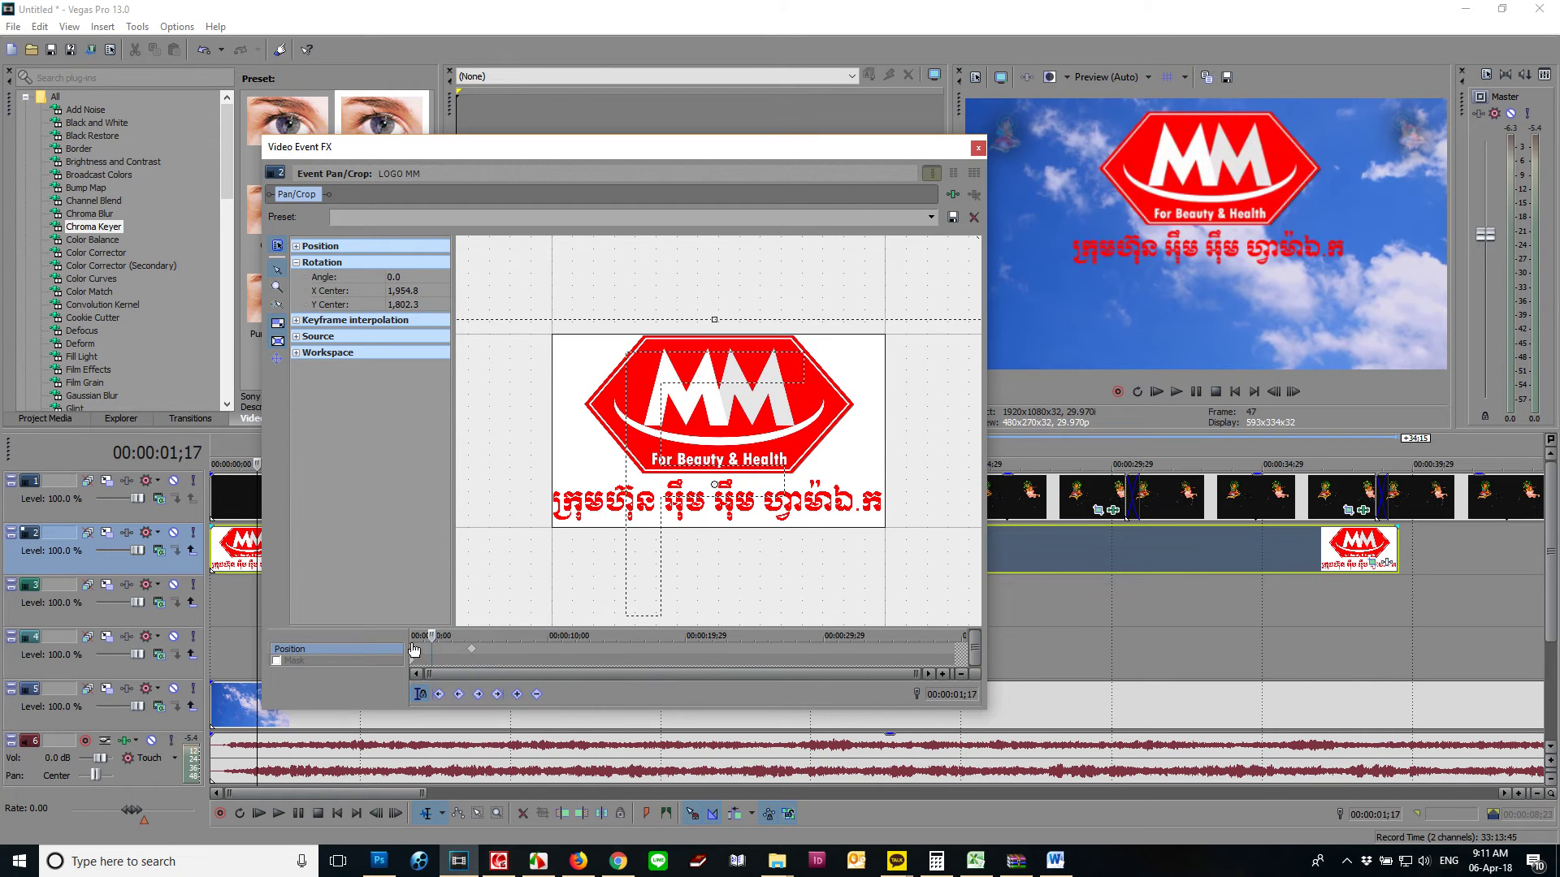
{"action": "left_click", "coordinate": [459, 528]}
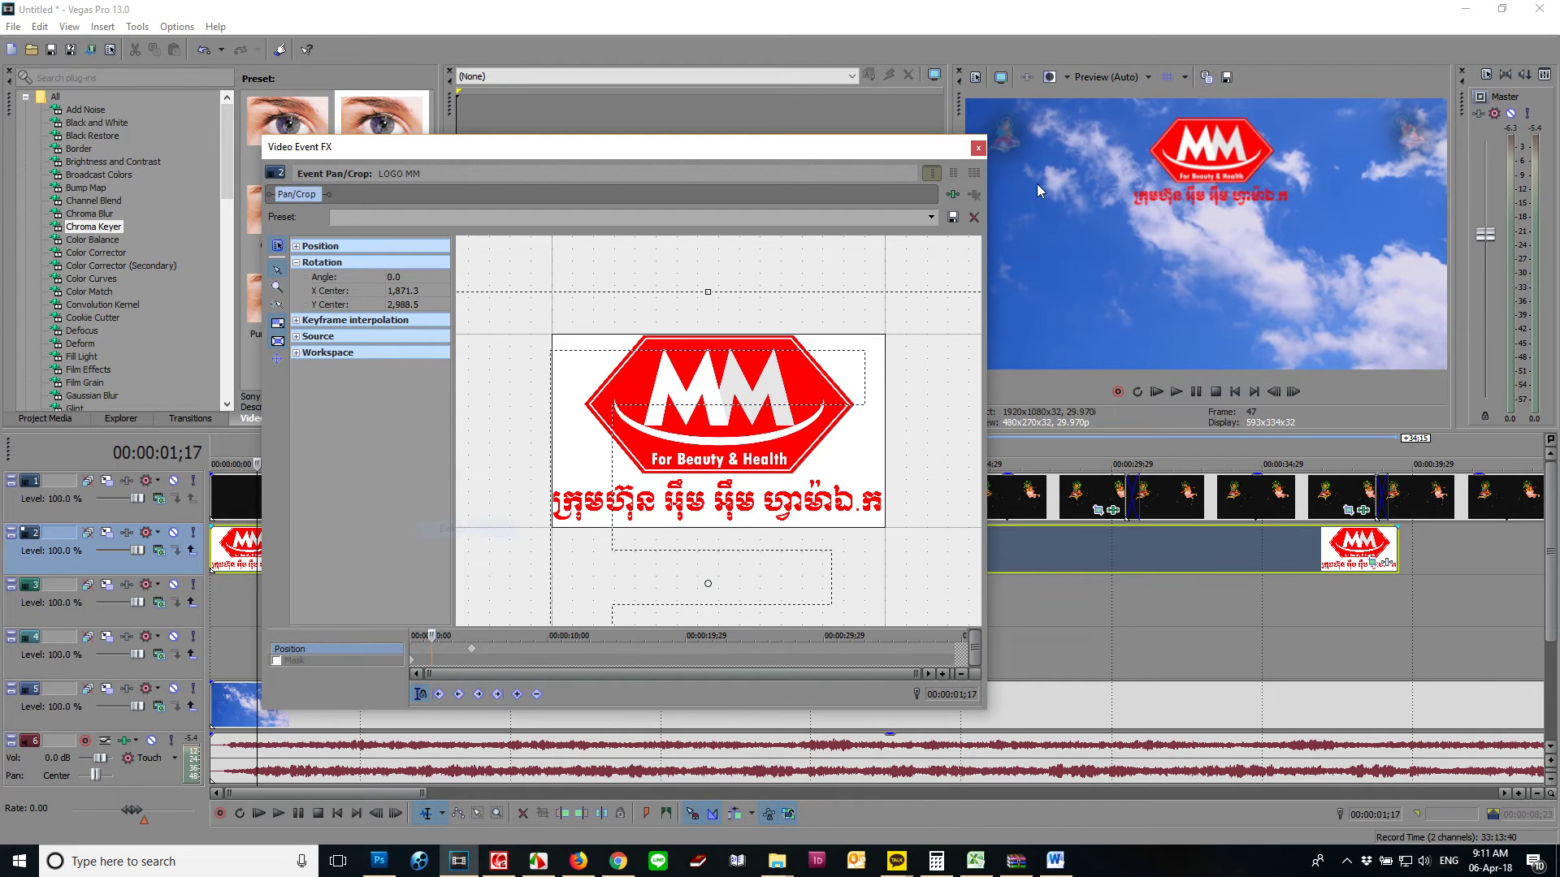
Step: Close the logo's Pan/Crop window and open the logo file LOGO MM.psd in Photoshop
{"action": "left_click", "coordinate": [977, 149]}
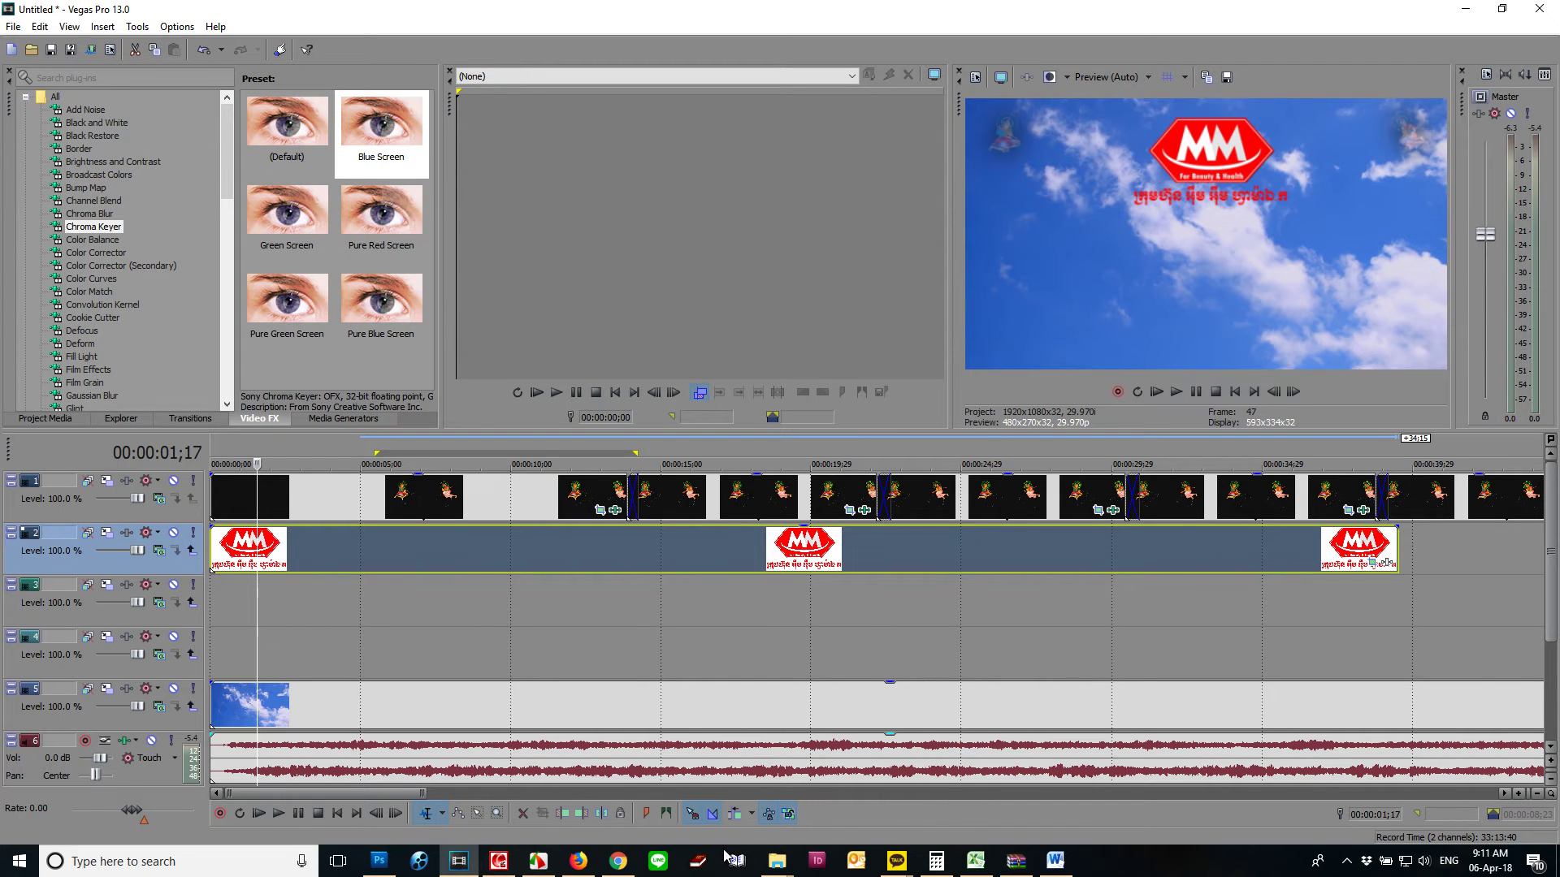
{"action": "mouse_move", "coordinate": [777, 860]}
{"action": "left_click", "coordinate": [773, 795]}
{"action": "double_click", "coordinate": [553, 217]}
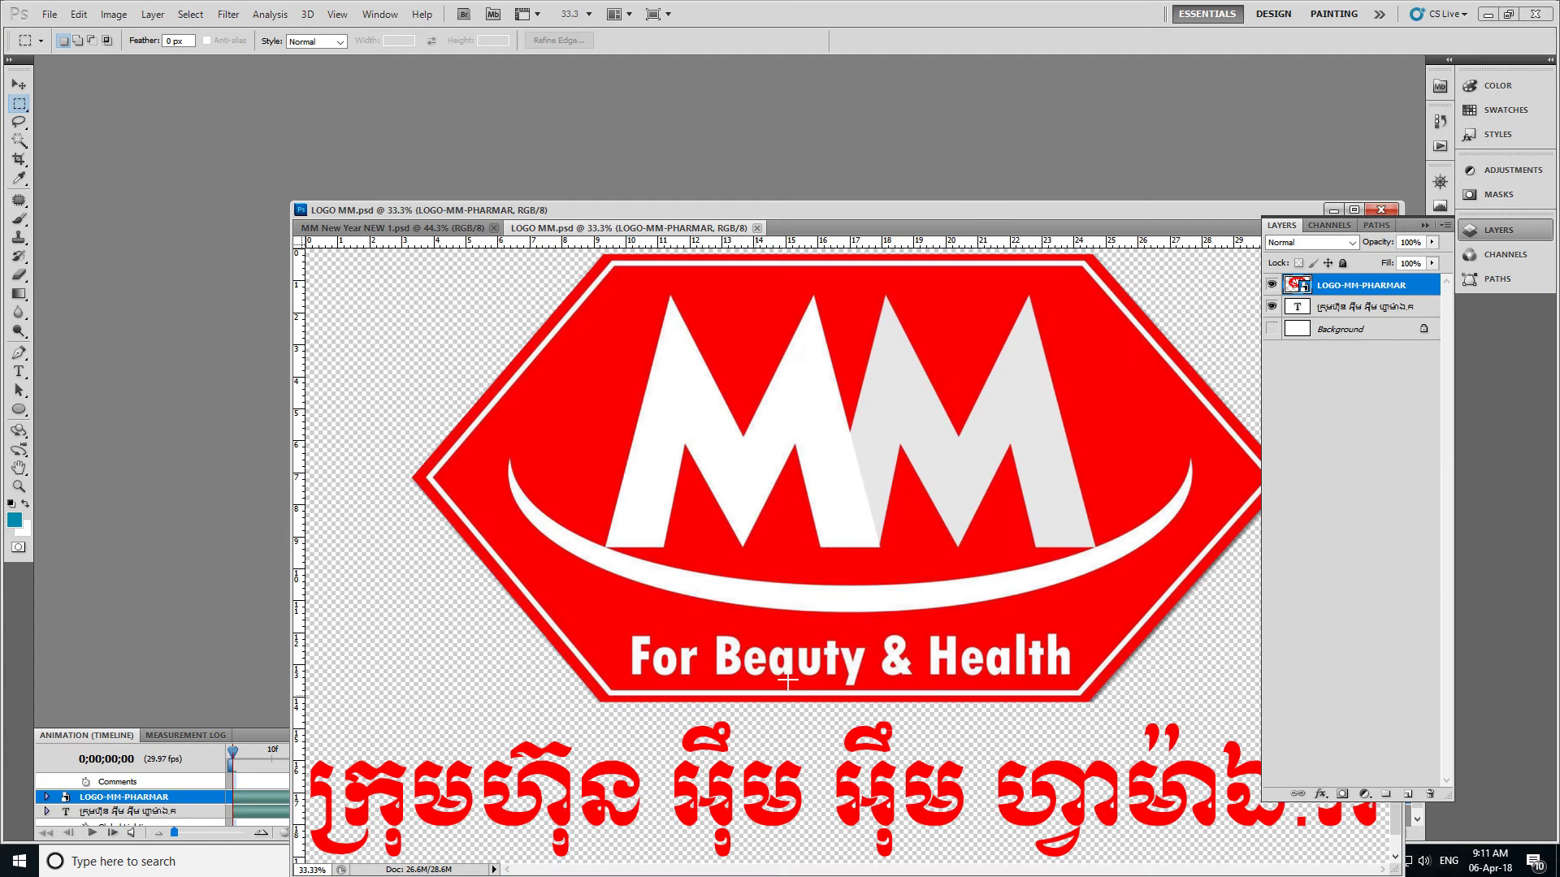
Step: Add a black outside stroke to the Khmer text layer and check the logo in Vegas Pro before returning to Photoshop
{"action": "key", "text": "v"}
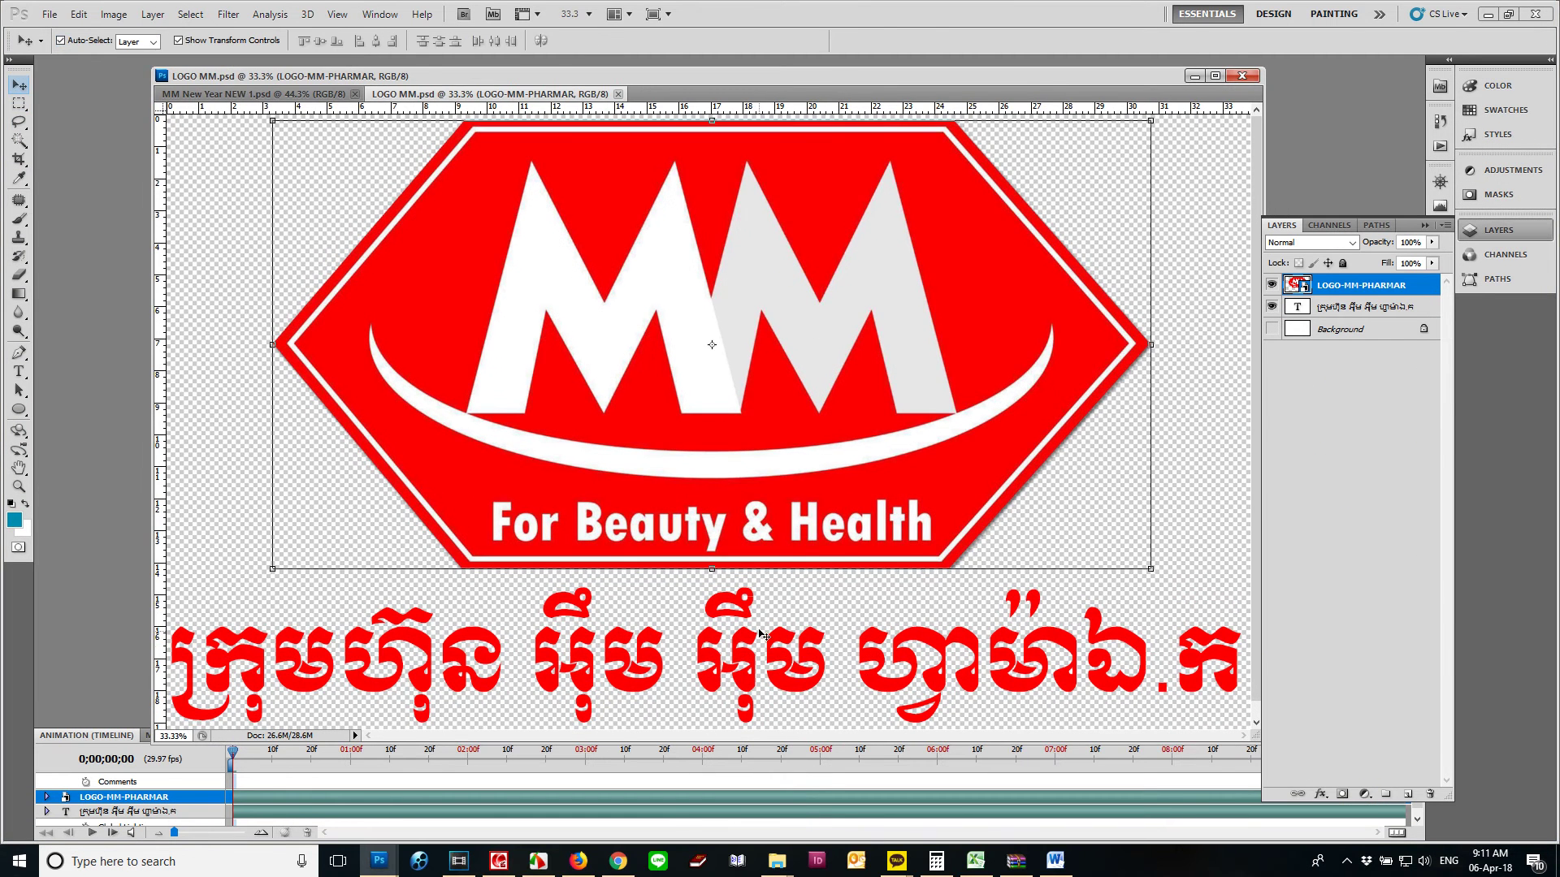
{"action": "left_click", "coordinate": [769, 645]}
{"action": "left_click", "coordinate": [1318, 793]}
{"action": "left_click", "coordinate": [1343, 778]}
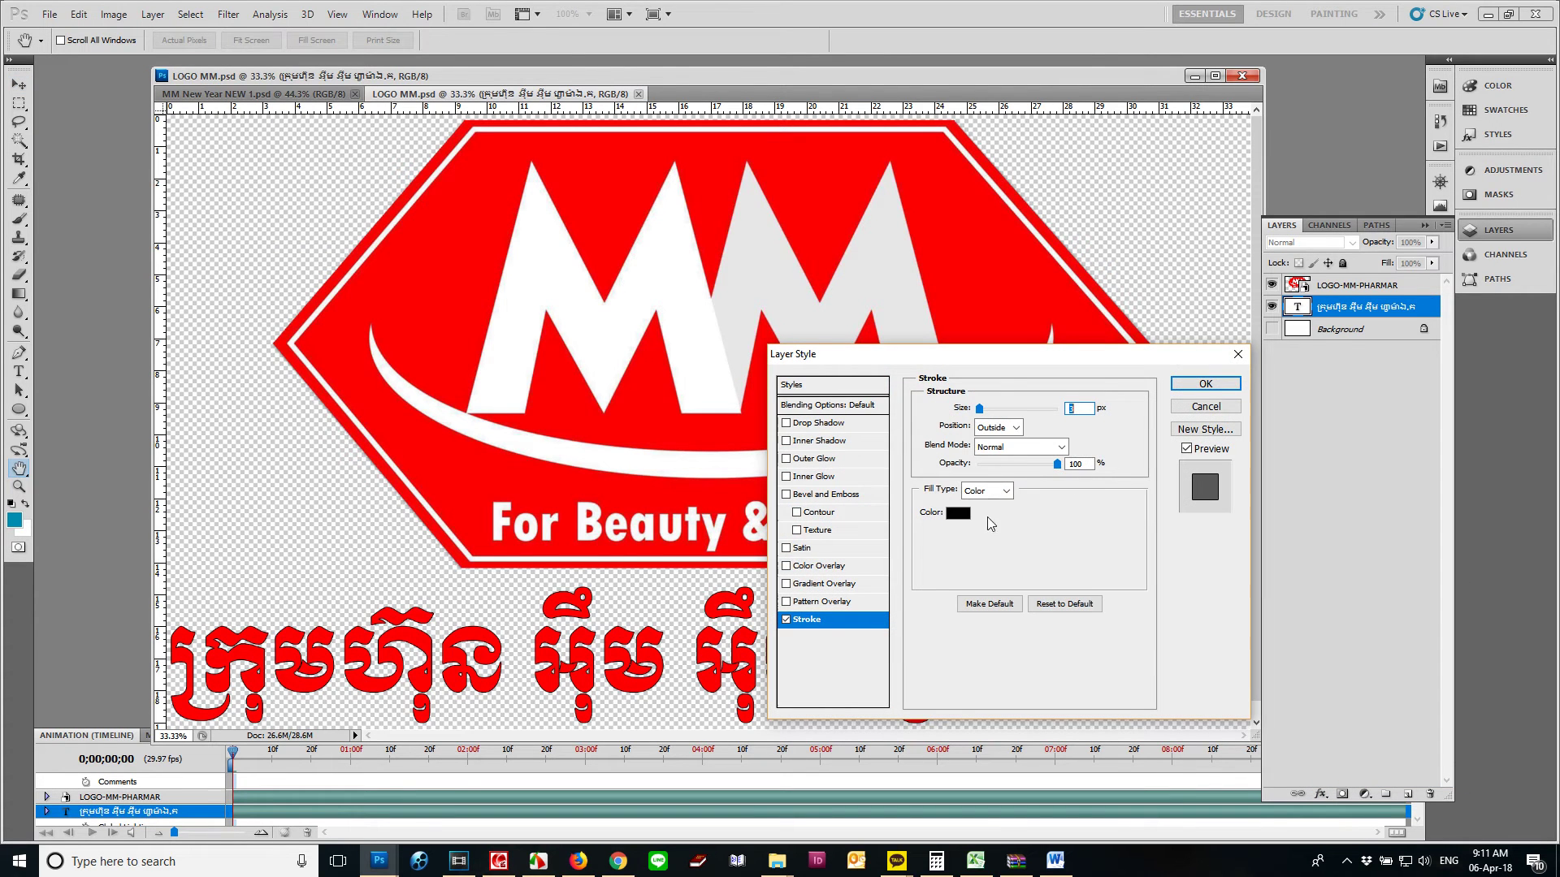
{"action": "left_click", "coordinate": [1205, 384]}
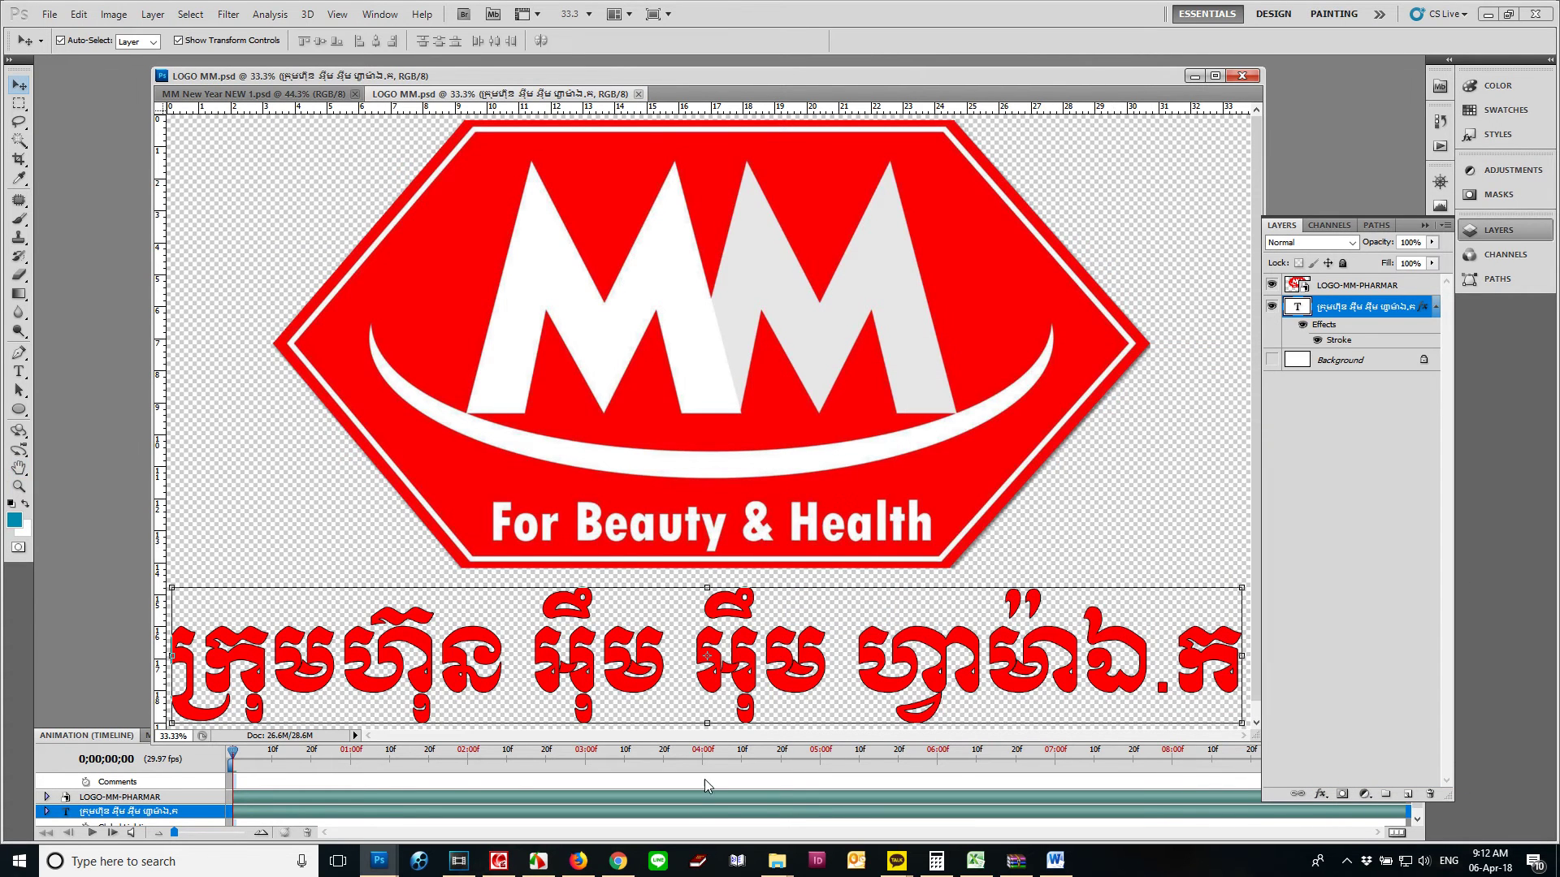
{"action": "left_click", "coordinate": [459, 861]}
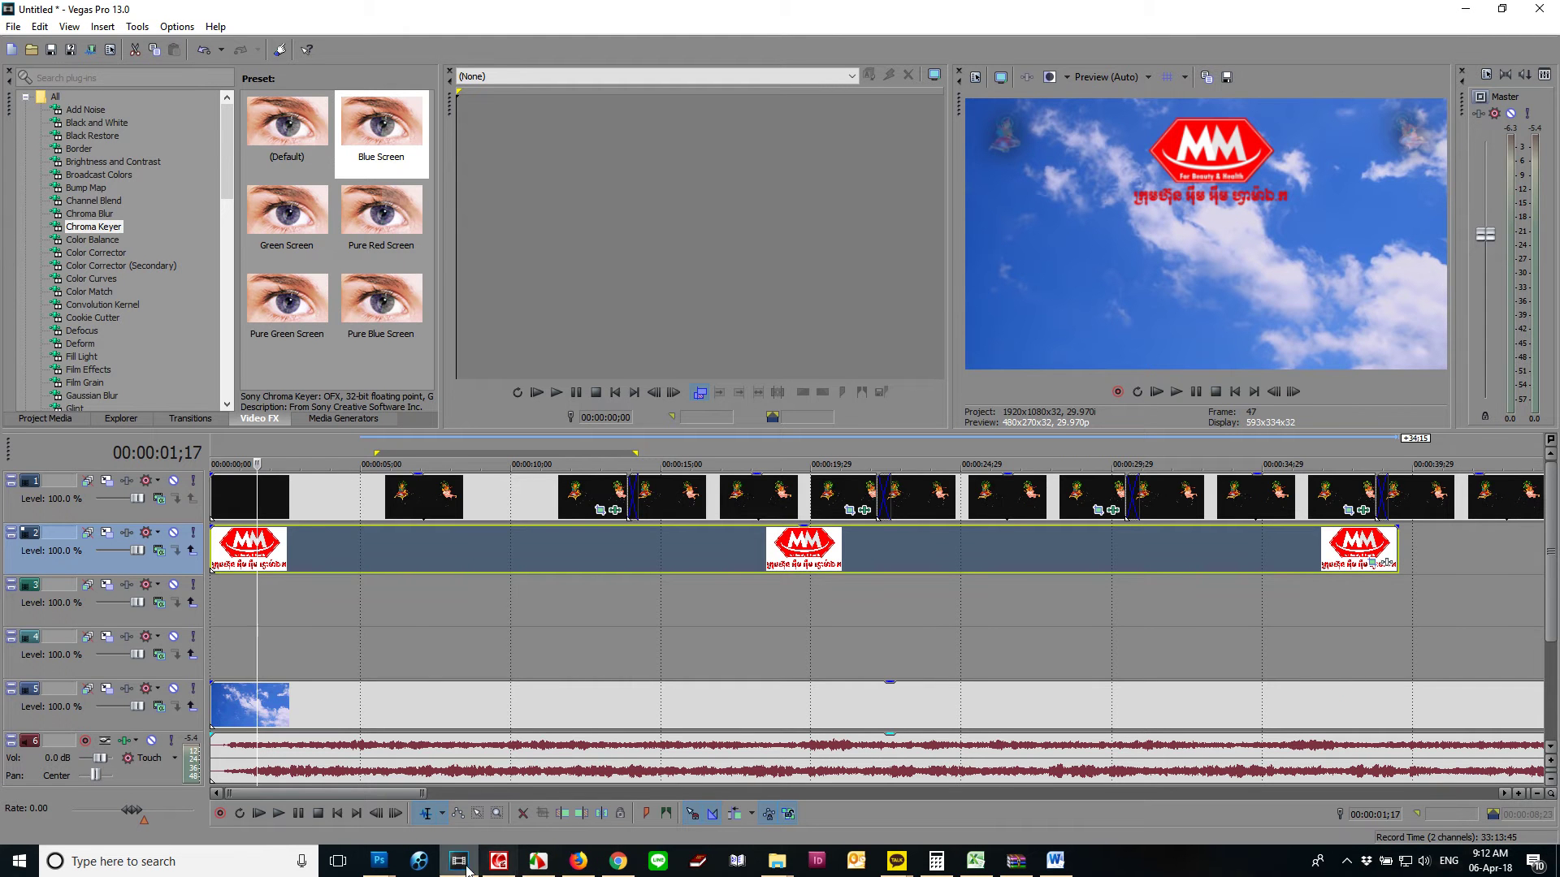
{"action": "mouse_move", "coordinate": [379, 860]}
{"action": "left_click", "coordinate": [445, 815]}
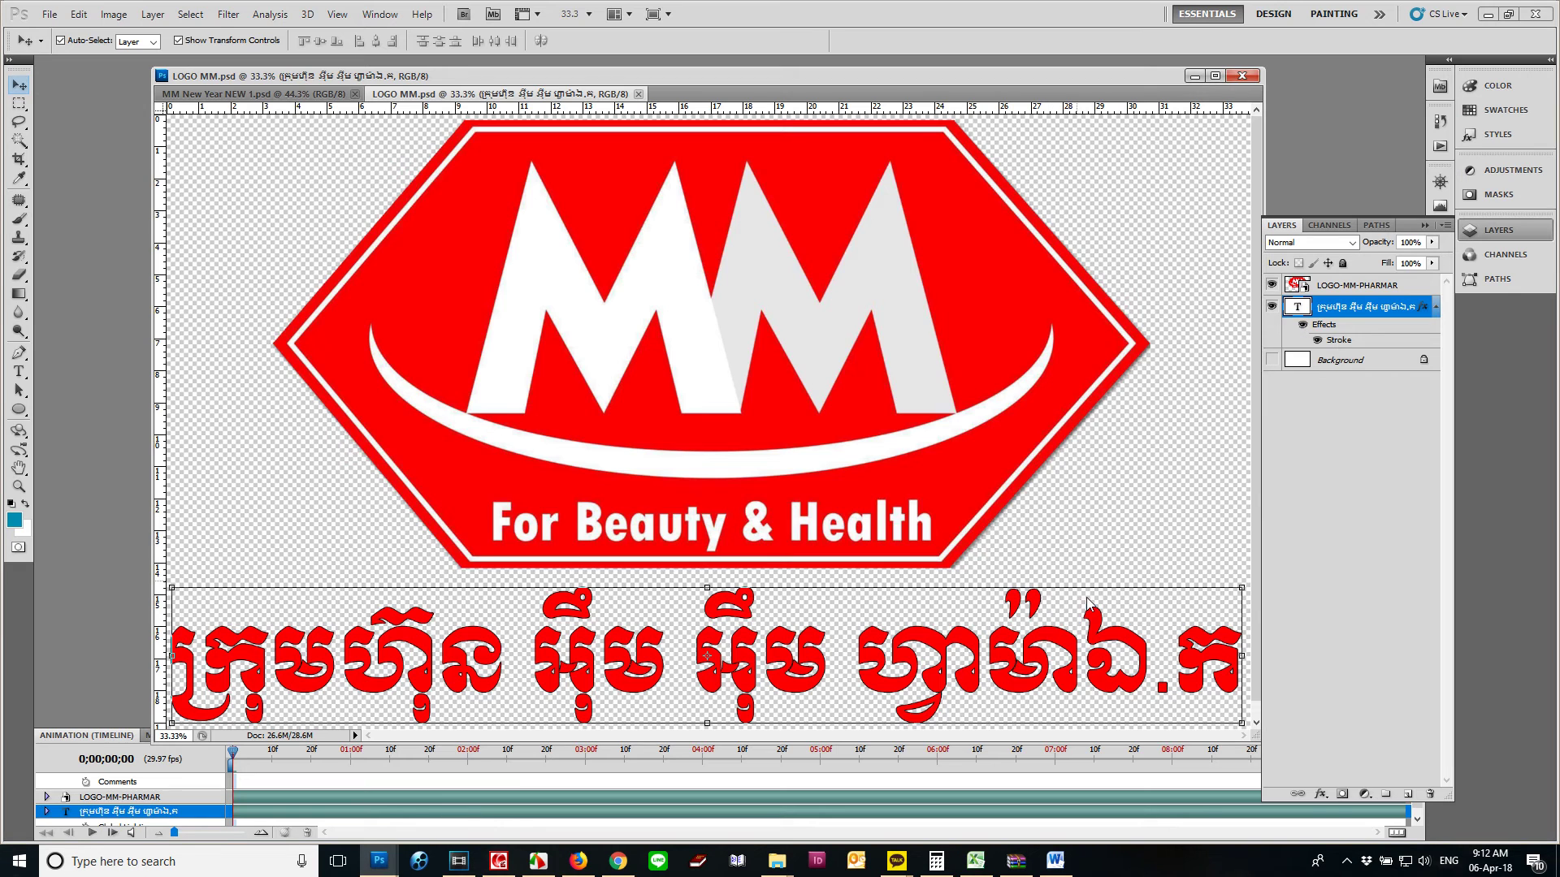
Step: Set the Khmer text layer's outside stroke to white and make the stroke slightly thinner
{"action": "left_click", "coordinate": [1318, 796]}
{"action": "left_click", "coordinate": [1342, 786]}
{"action": "left_click", "coordinate": [958, 514]}
{"action": "key", "text": "Return"}
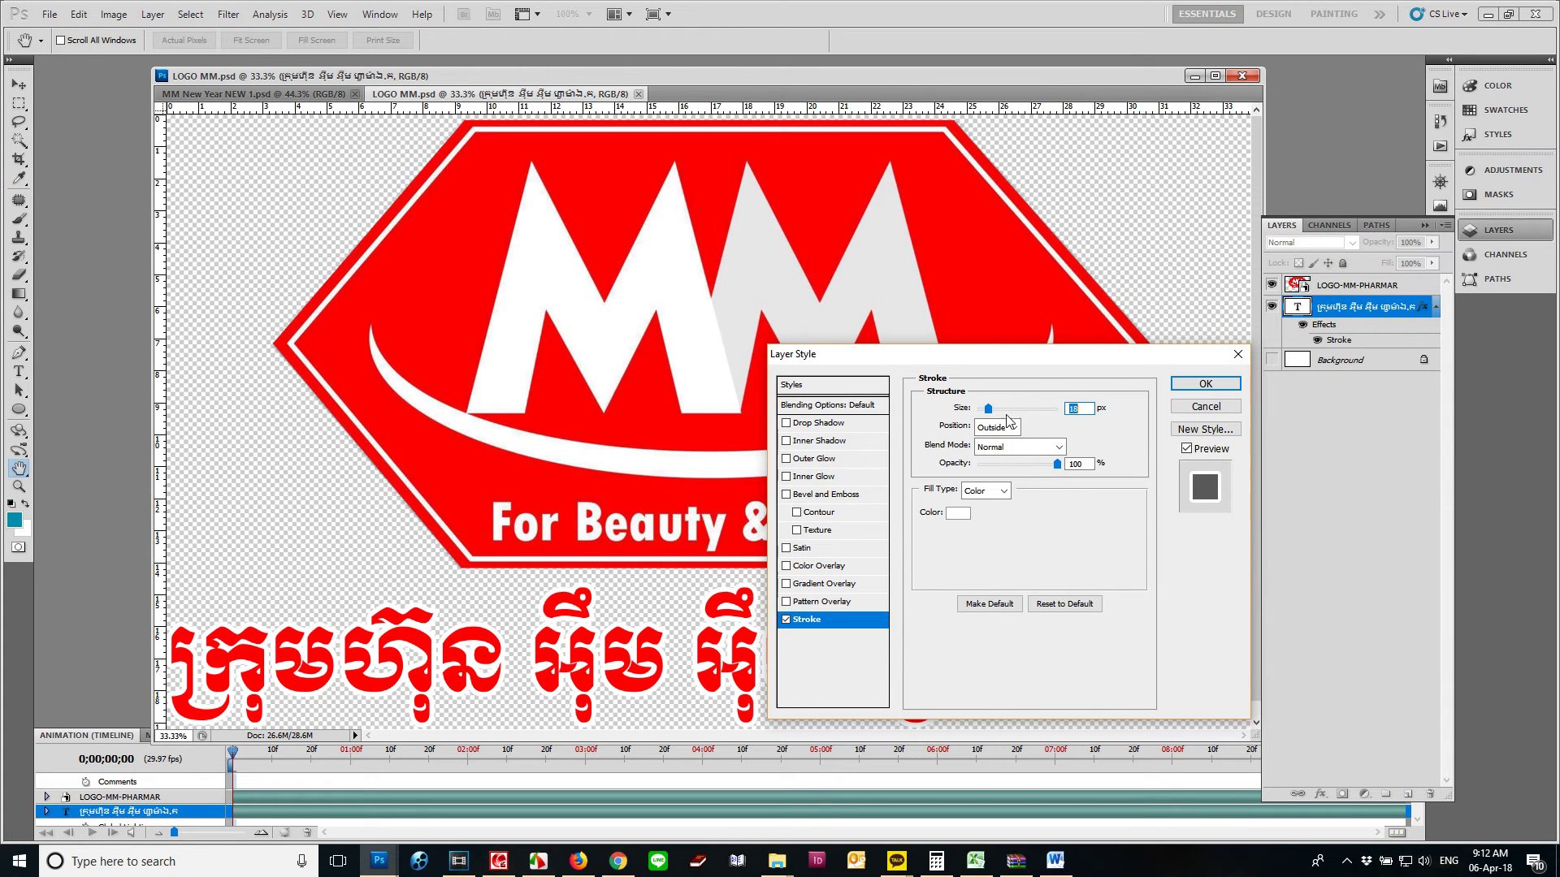
{"action": "left_click_drag", "start_coordinate": [987, 414], "coordinate": [984, 412]}
{"action": "left_click", "coordinate": [1206, 383]}
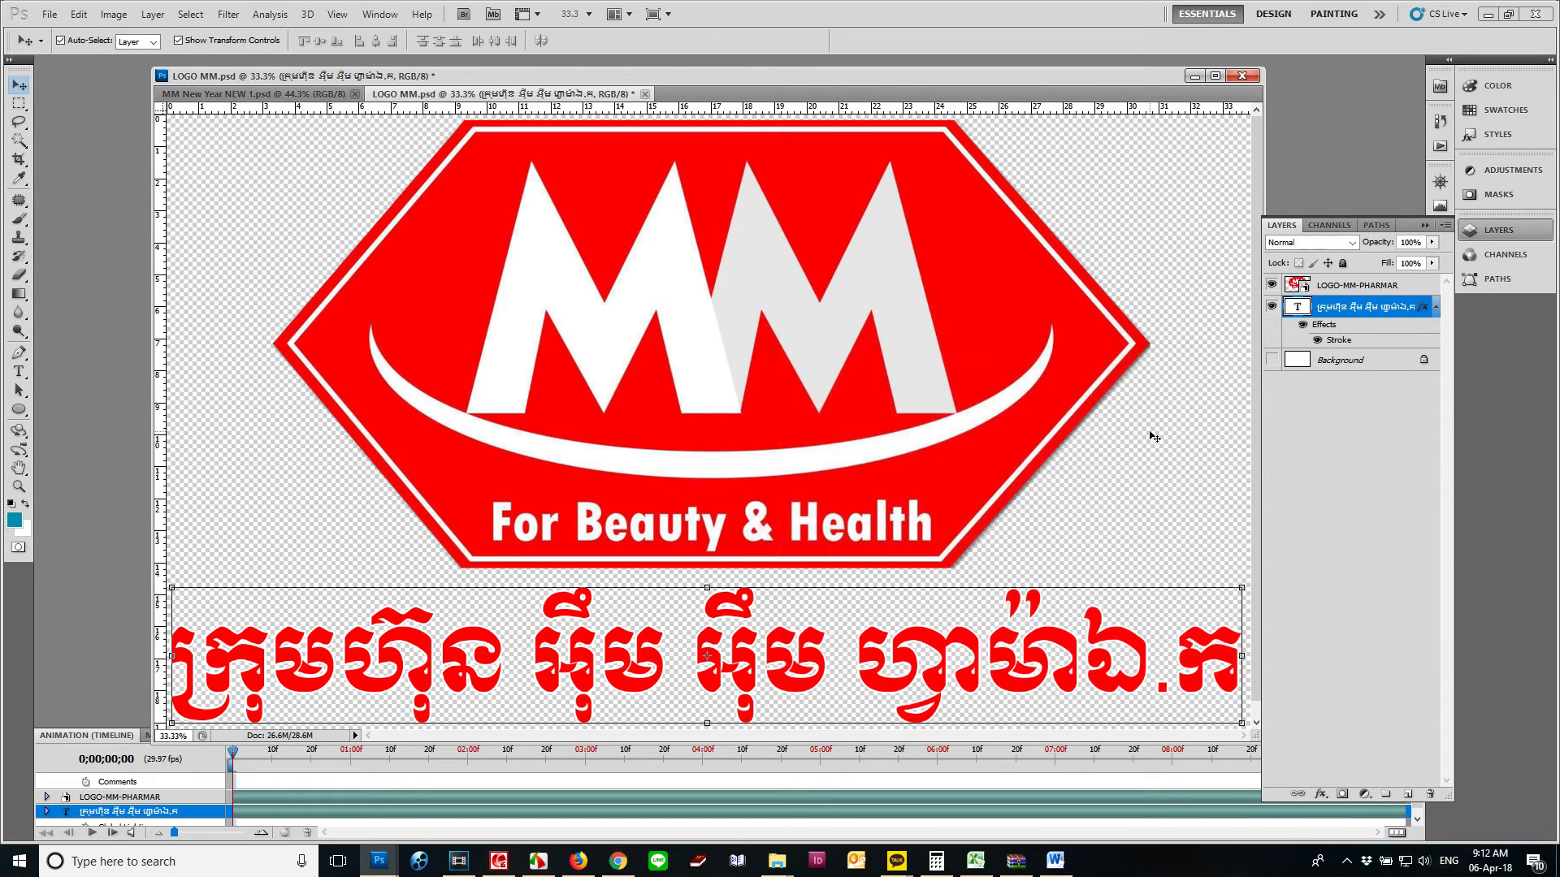
Step: Switch to Vegas Pro and play back the opening to check the logo with its white text outline
{"action": "left_click", "coordinate": [459, 862]}
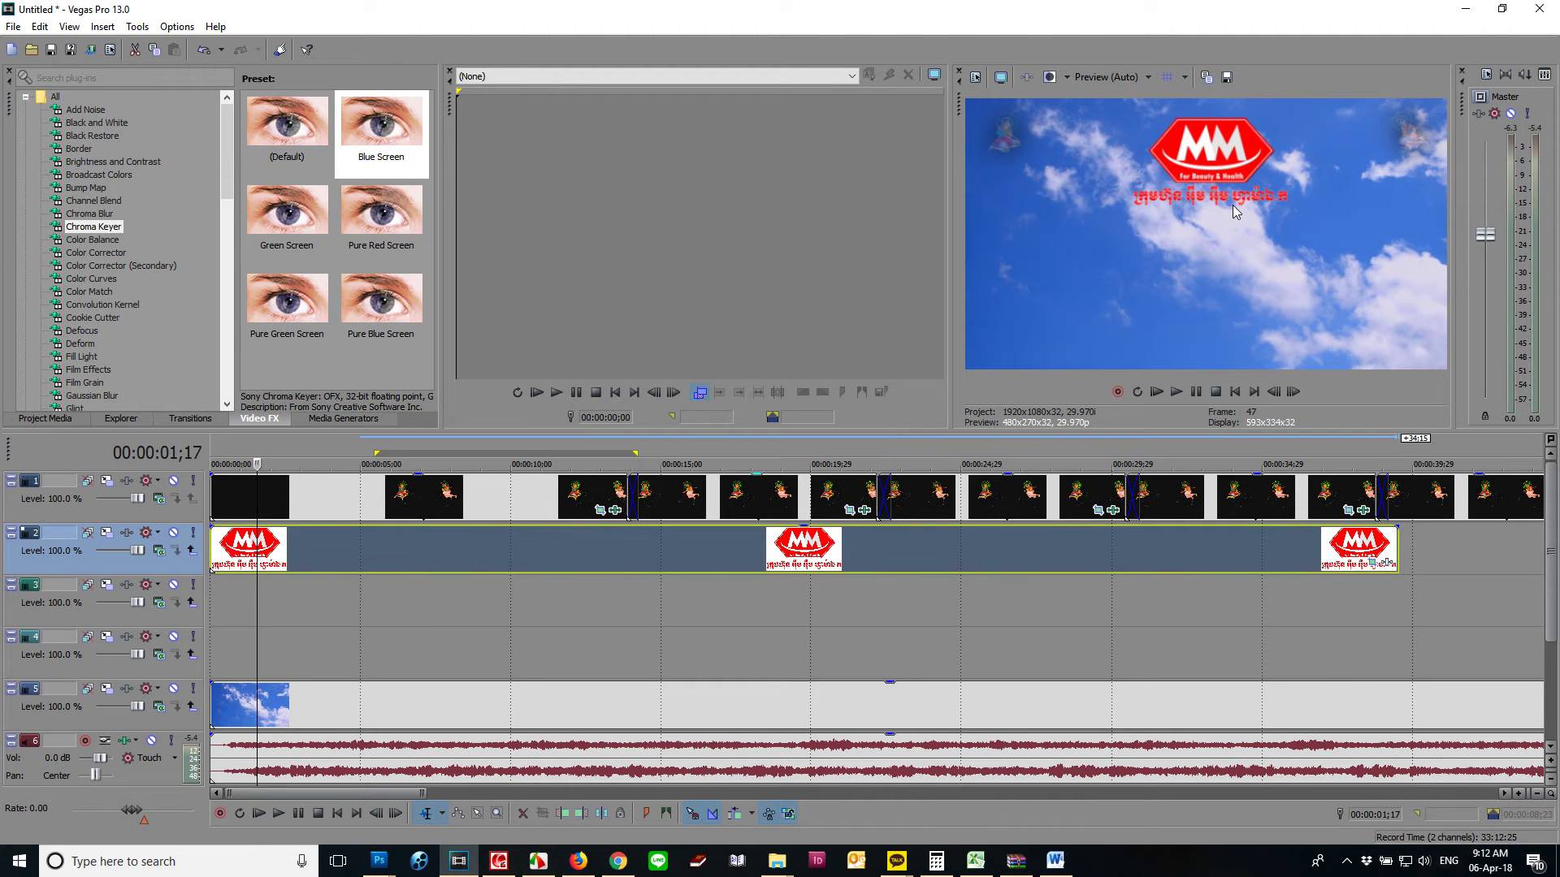
{"action": "key", "text": "space"}
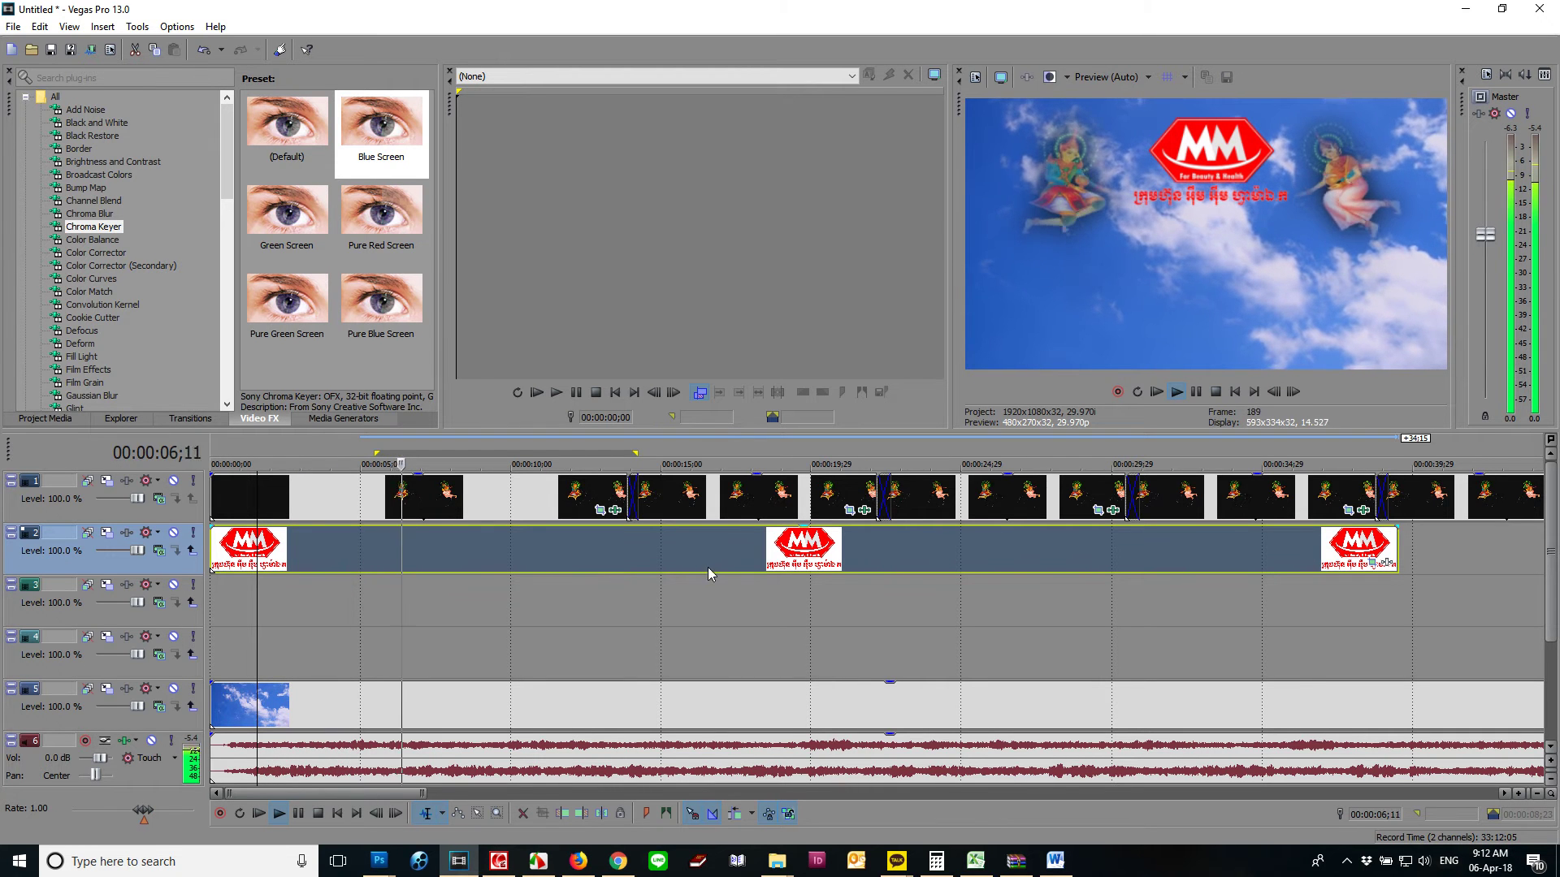
{"action": "key", "text": "space"}
Step: Extend the logo event on track 2 to the end of the dancer clips and play back the opening
{"action": "left_click_drag", "start_coordinate": [422, 794], "coordinate": [845, 794]}
{"action": "left_click_drag", "start_coordinate": [709, 549], "coordinate": [1026, 548]}
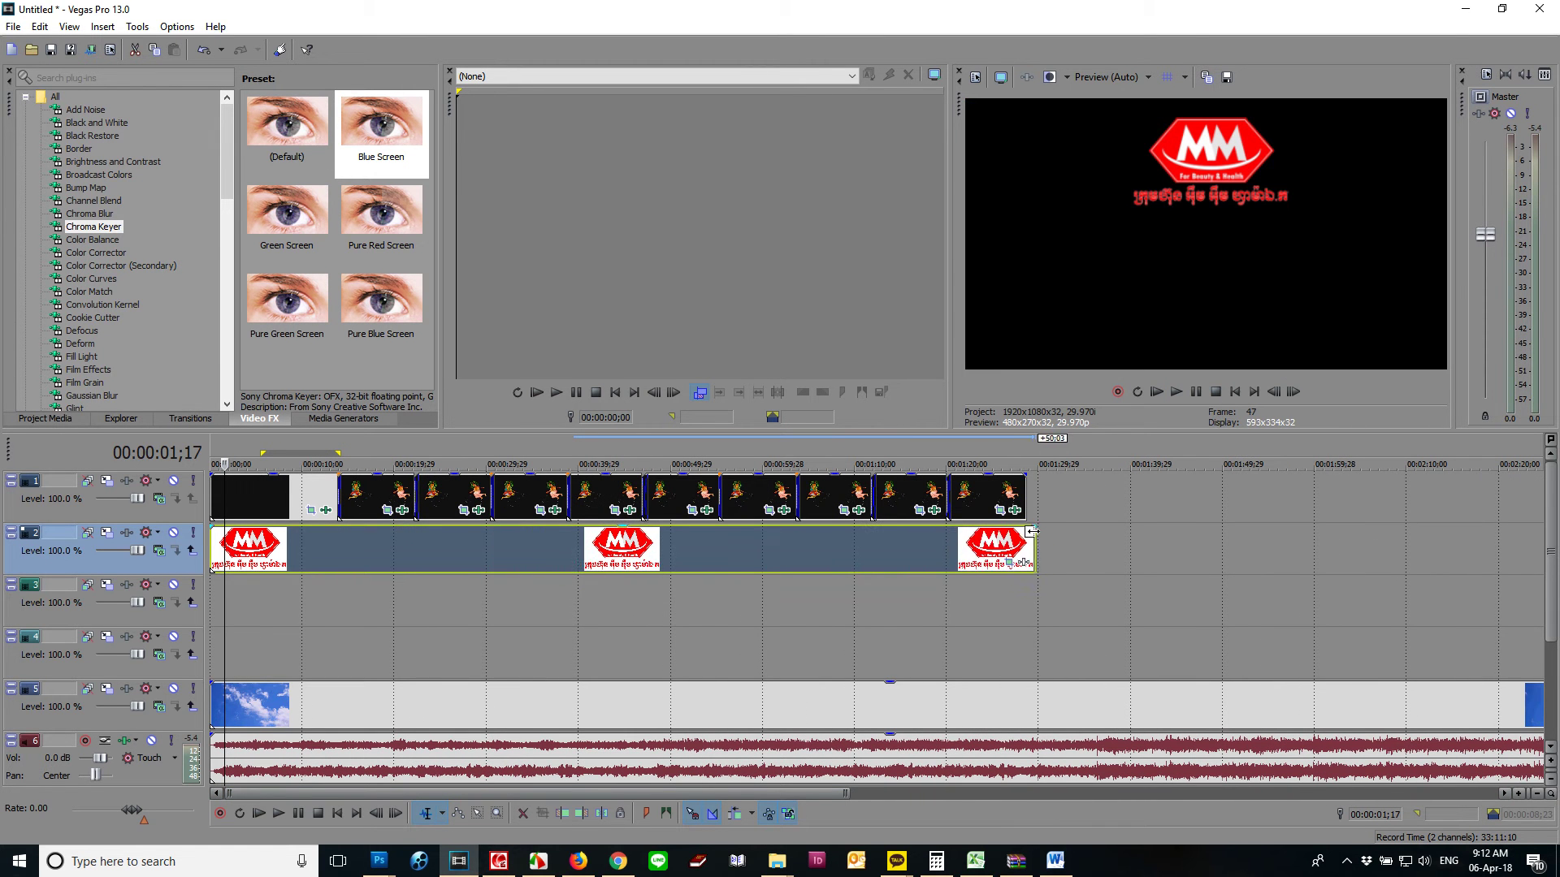
{"action": "key", "text": "space"}
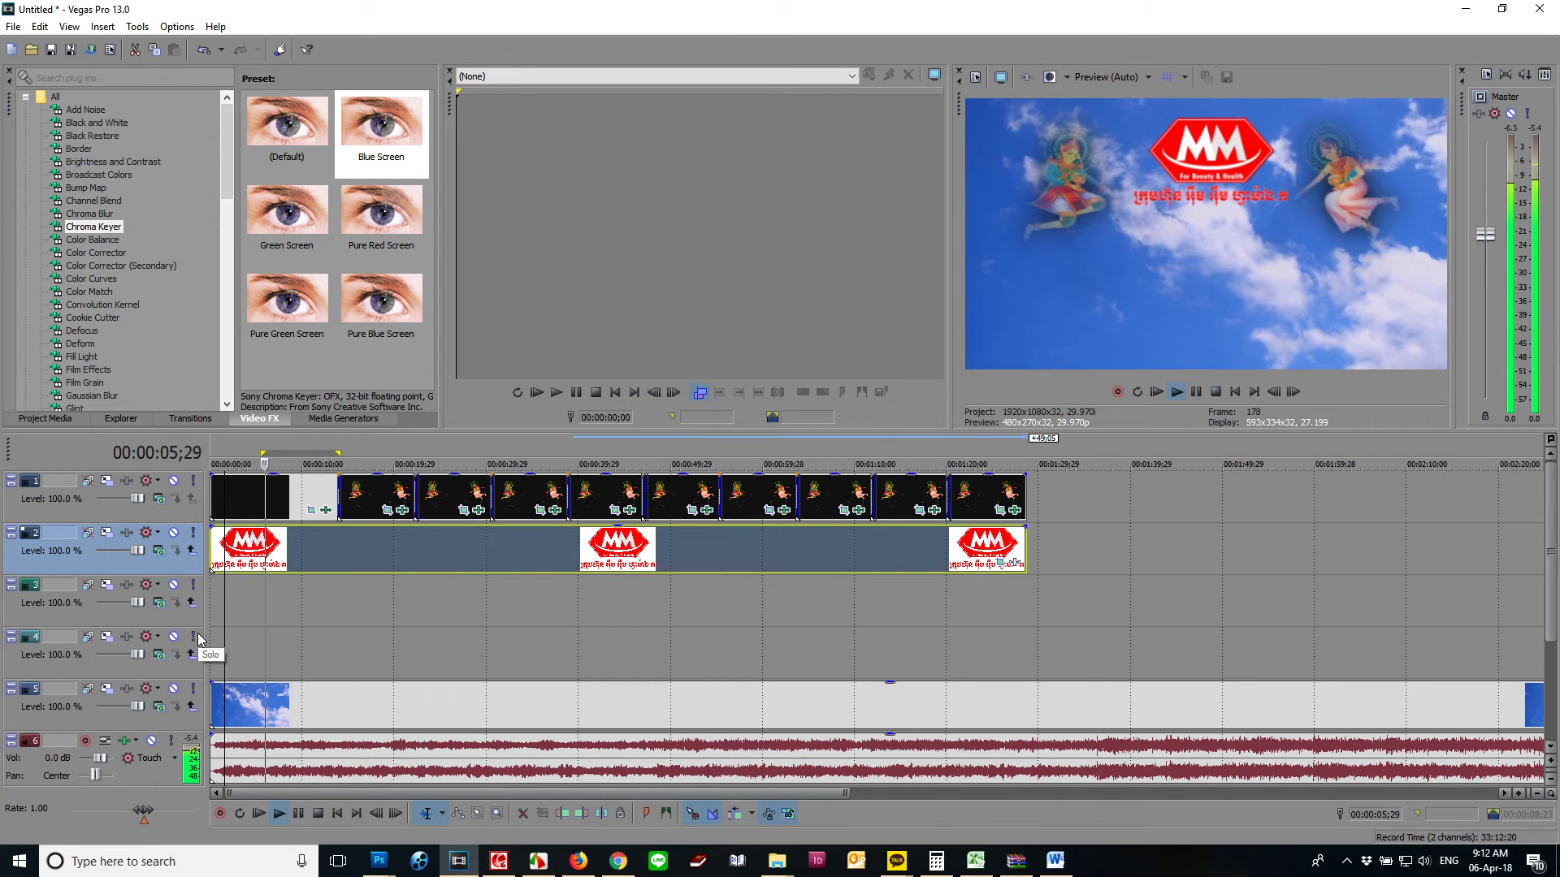
{"action": "key", "text": "space"}
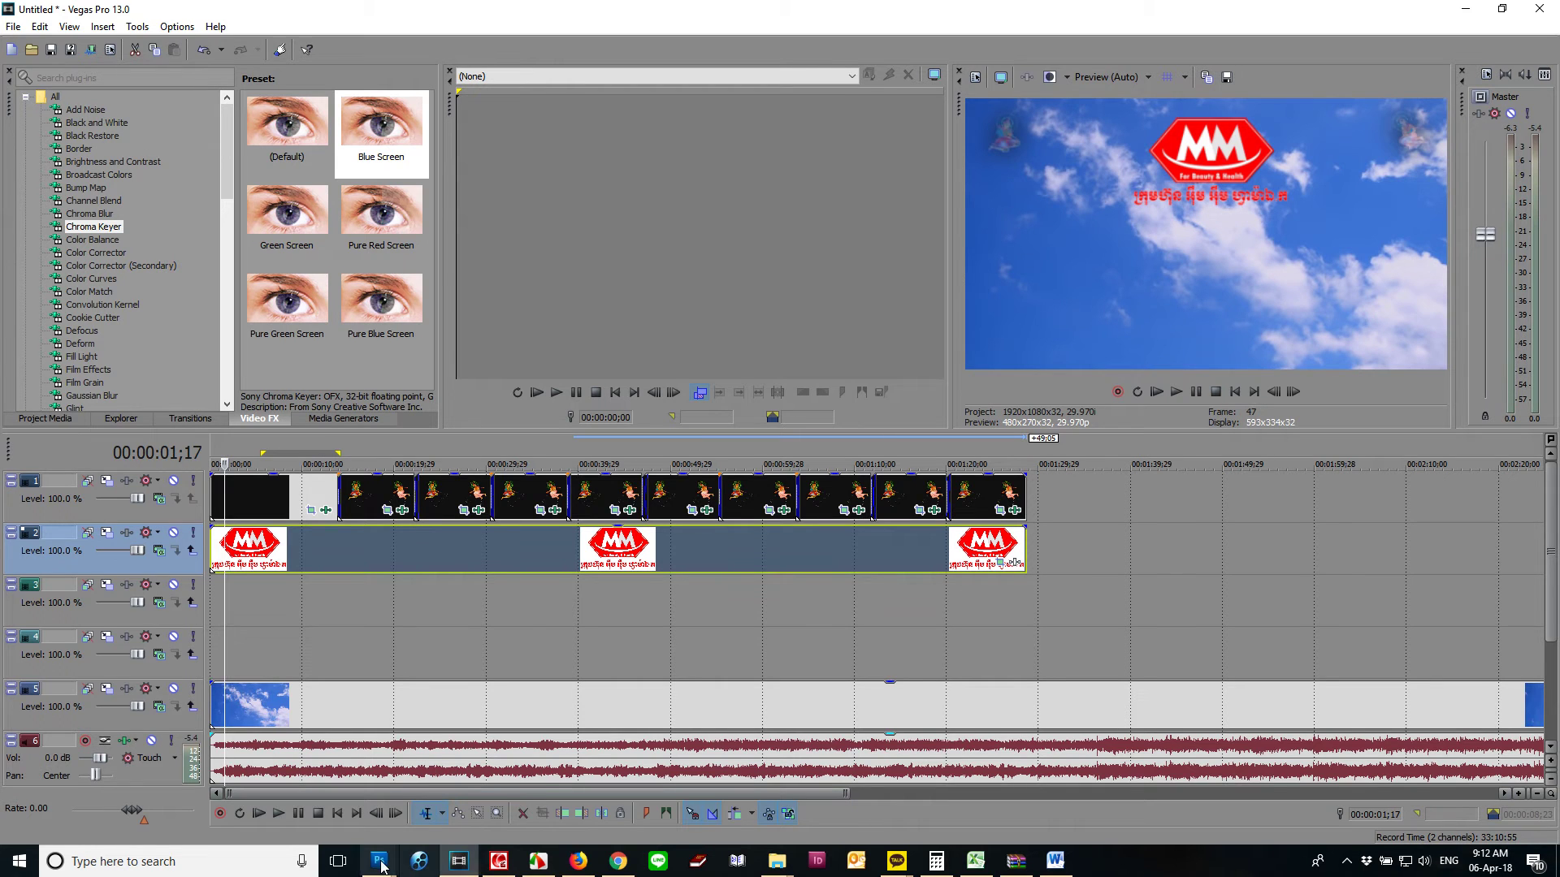
Step: In Photoshop, add a Multiply drop shadow at 75% opacity to the Khmer text layer, nudging the shadow slightly
{"action": "mouse_move", "coordinate": [380, 861]}
{"action": "left_click", "coordinate": [456, 804]}
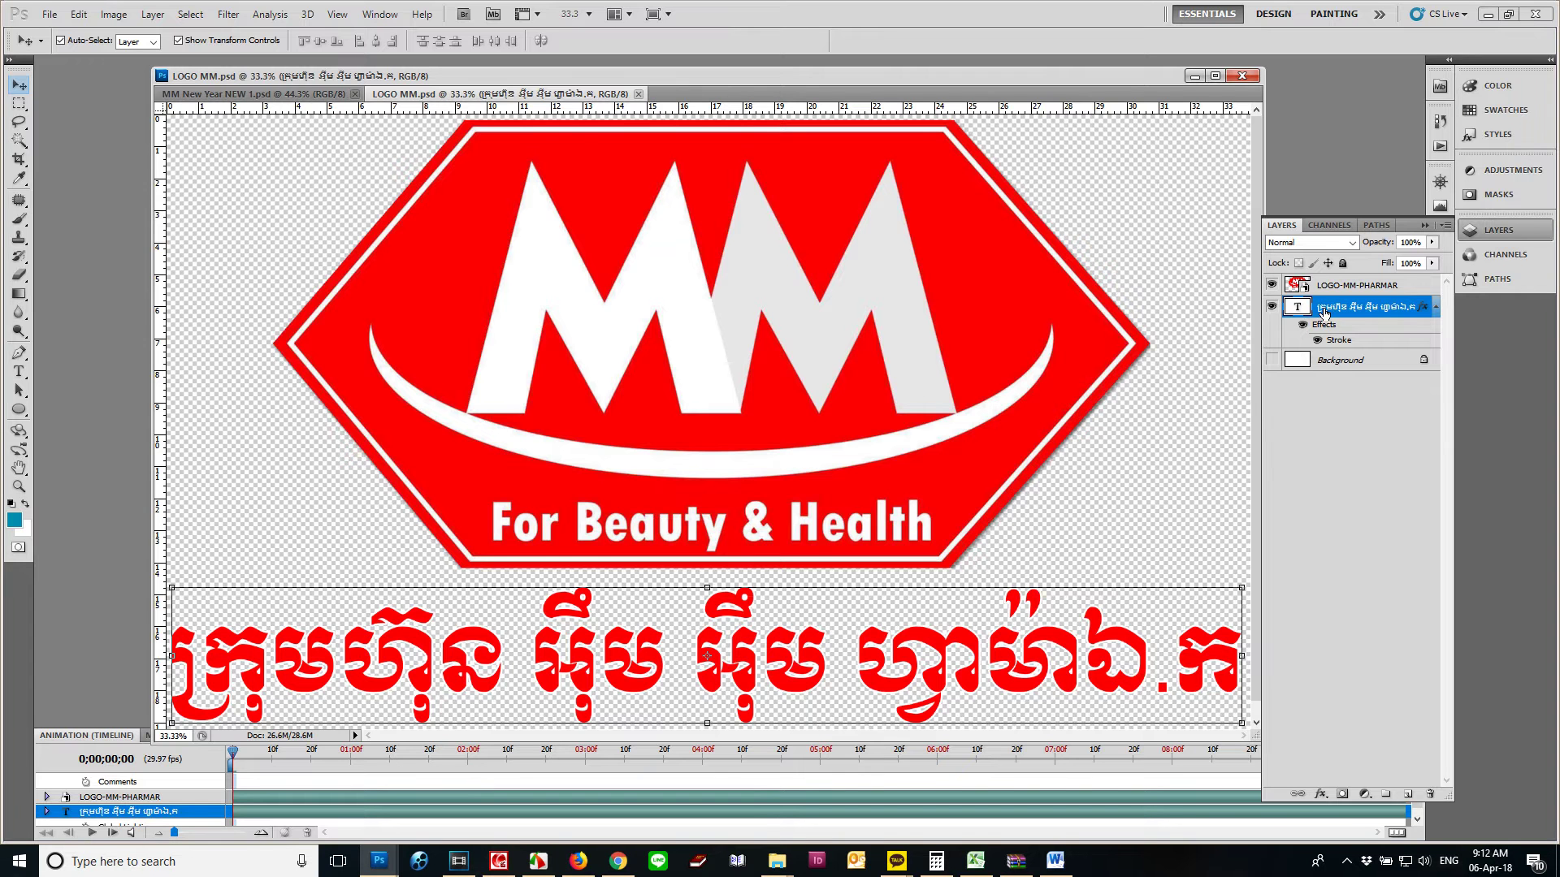
{"action": "double_click", "coordinate": [1406, 319]}
{"action": "left_click", "coordinate": [786, 422]}
{"action": "left_click", "coordinate": [821, 423]}
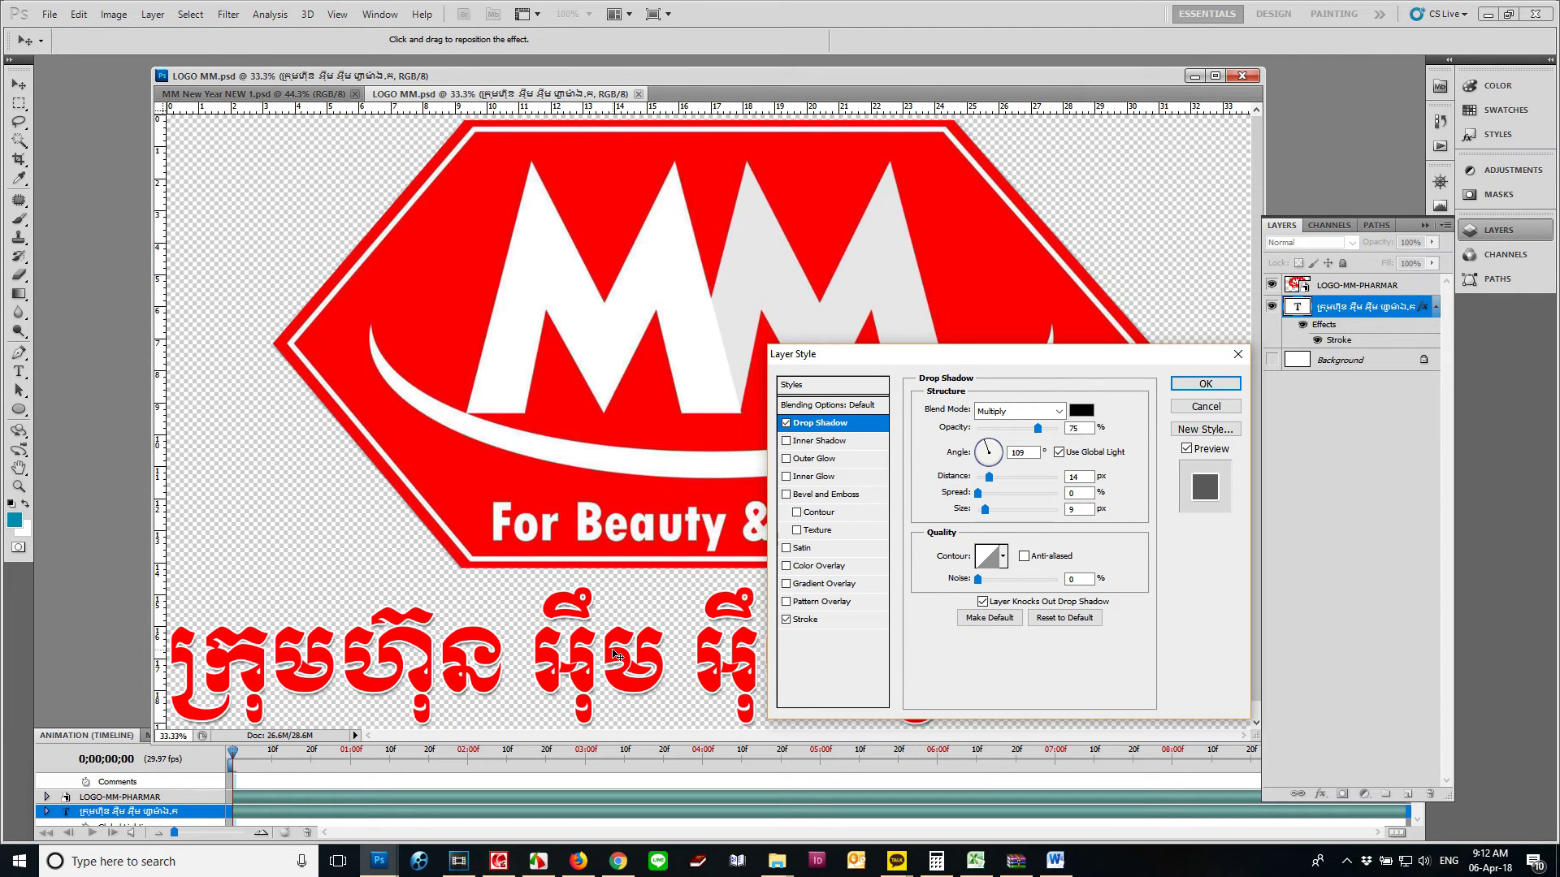
{"action": "left_click_drag", "start_coordinate": [614, 654], "coordinate": [616, 656]}
{"action": "key", "text": "Return"}
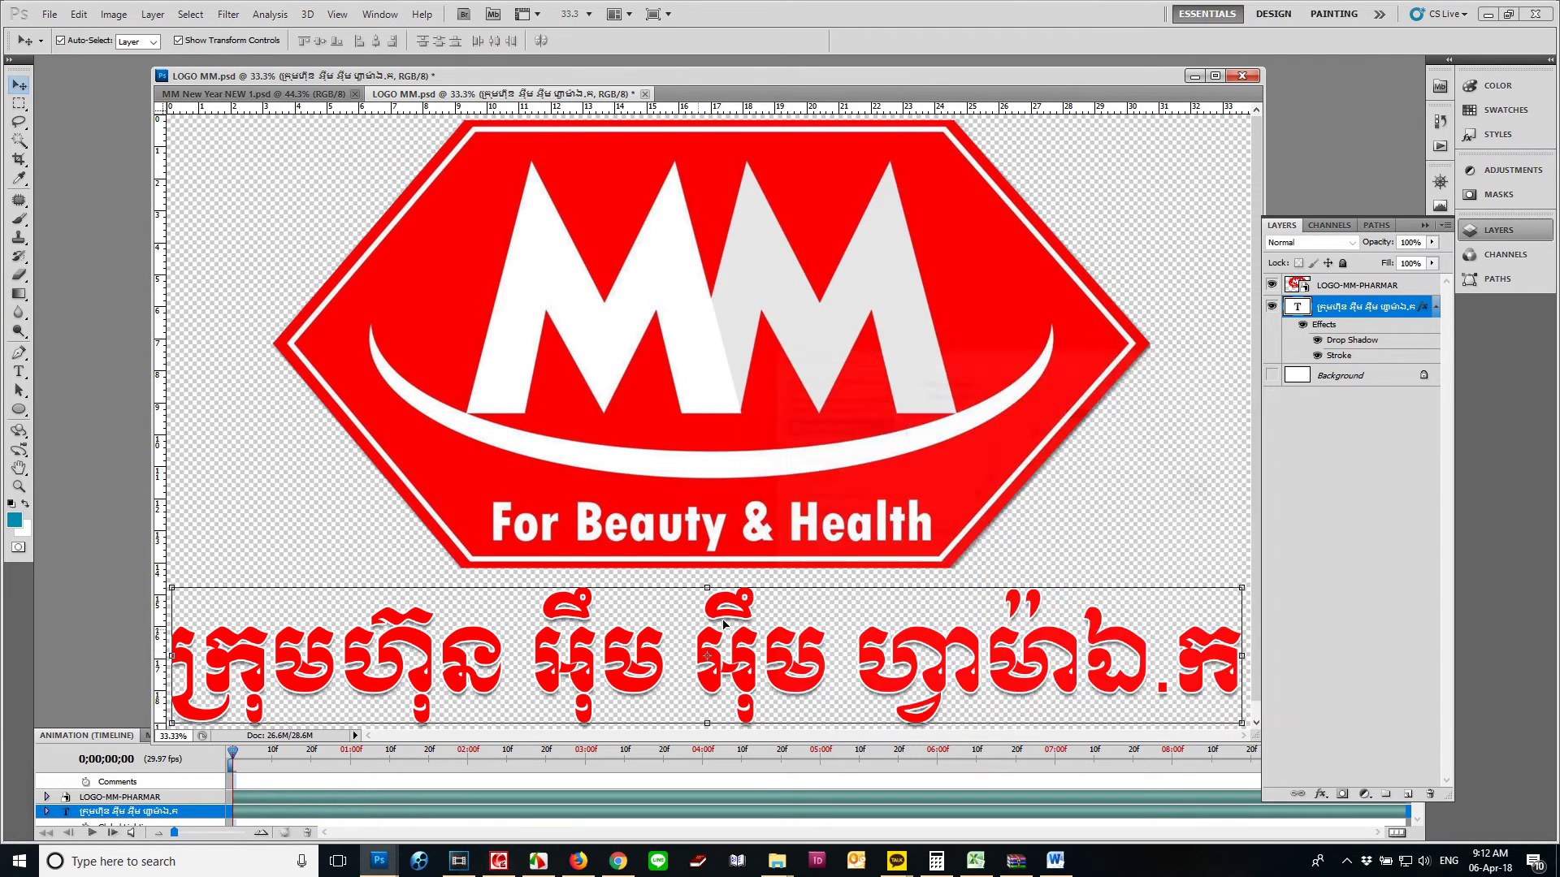
Step: Switch back to Vegas Pro and play back the opening to check the logo with its text shadow
{"action": "left_click", "coordinate": [460, 860]}
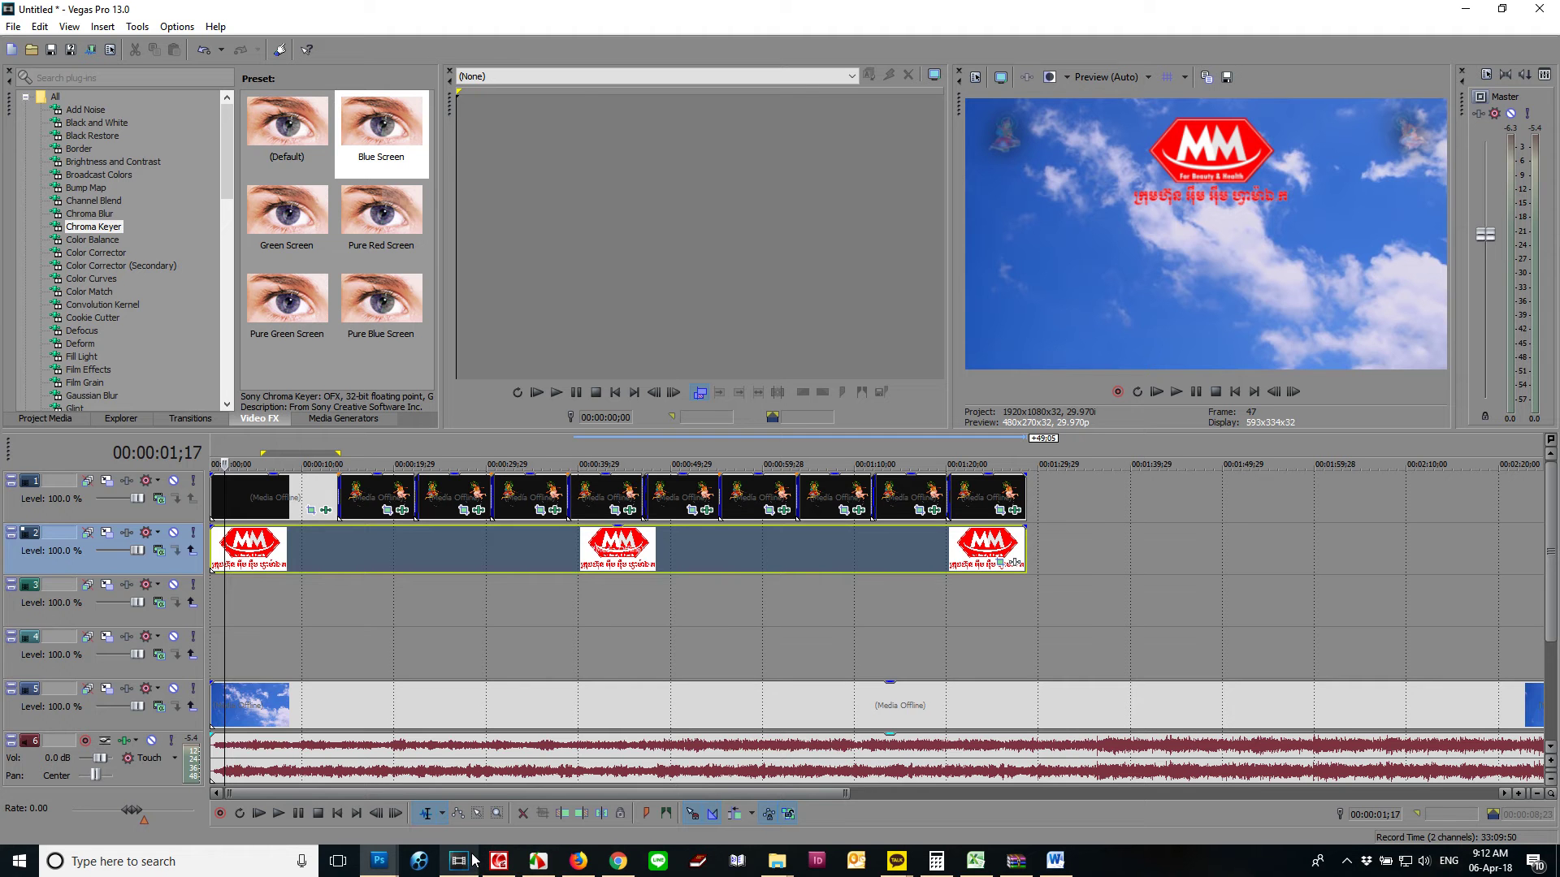
{"action": "key", "text": "space"}
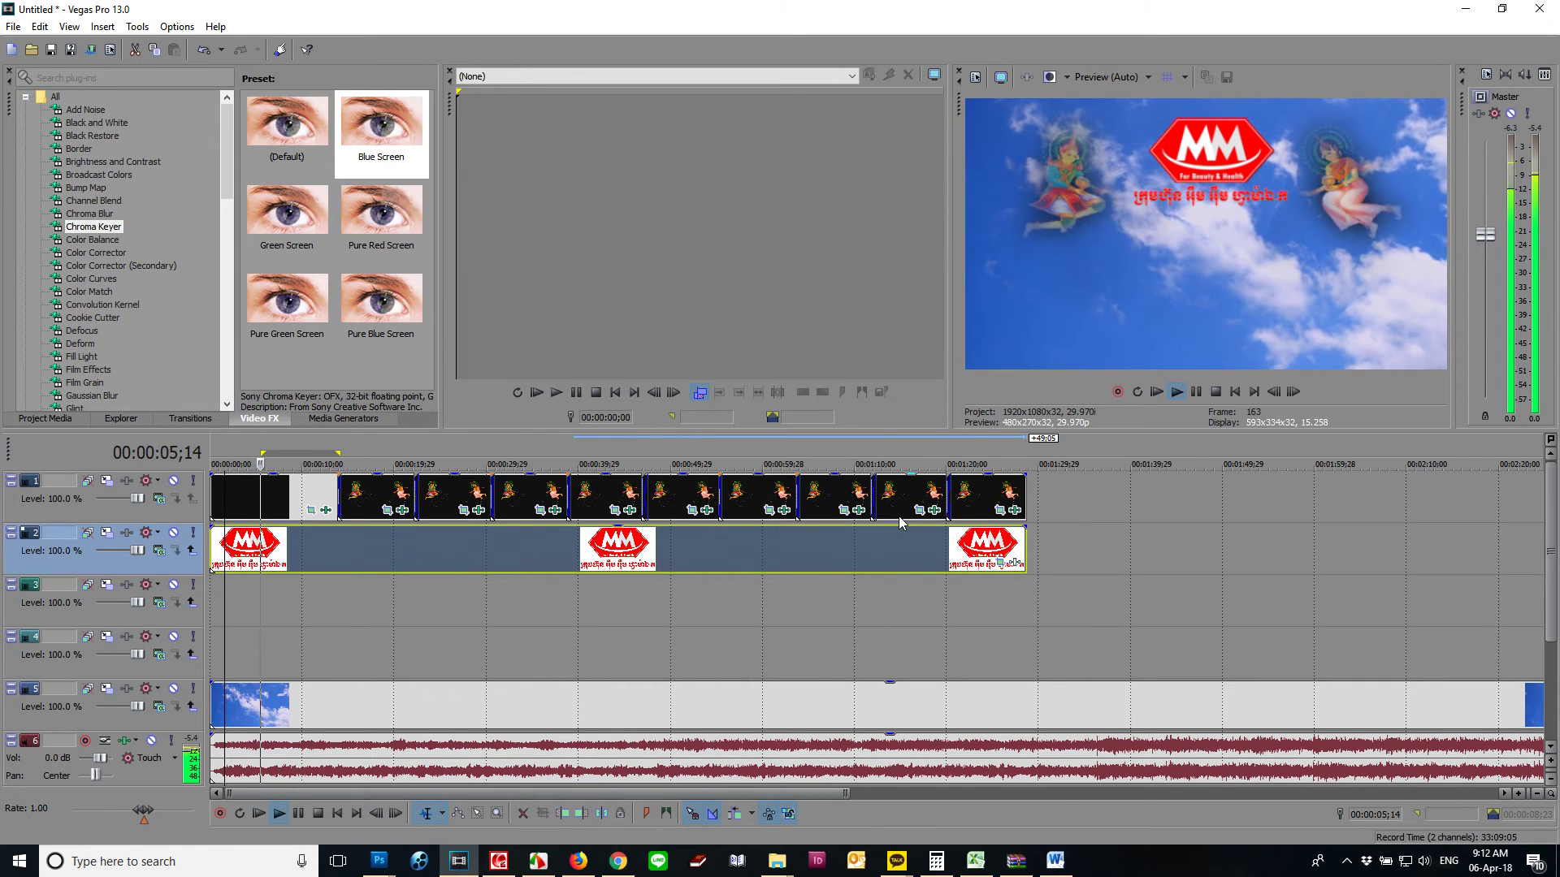
{"action": "key", "text": "space"}
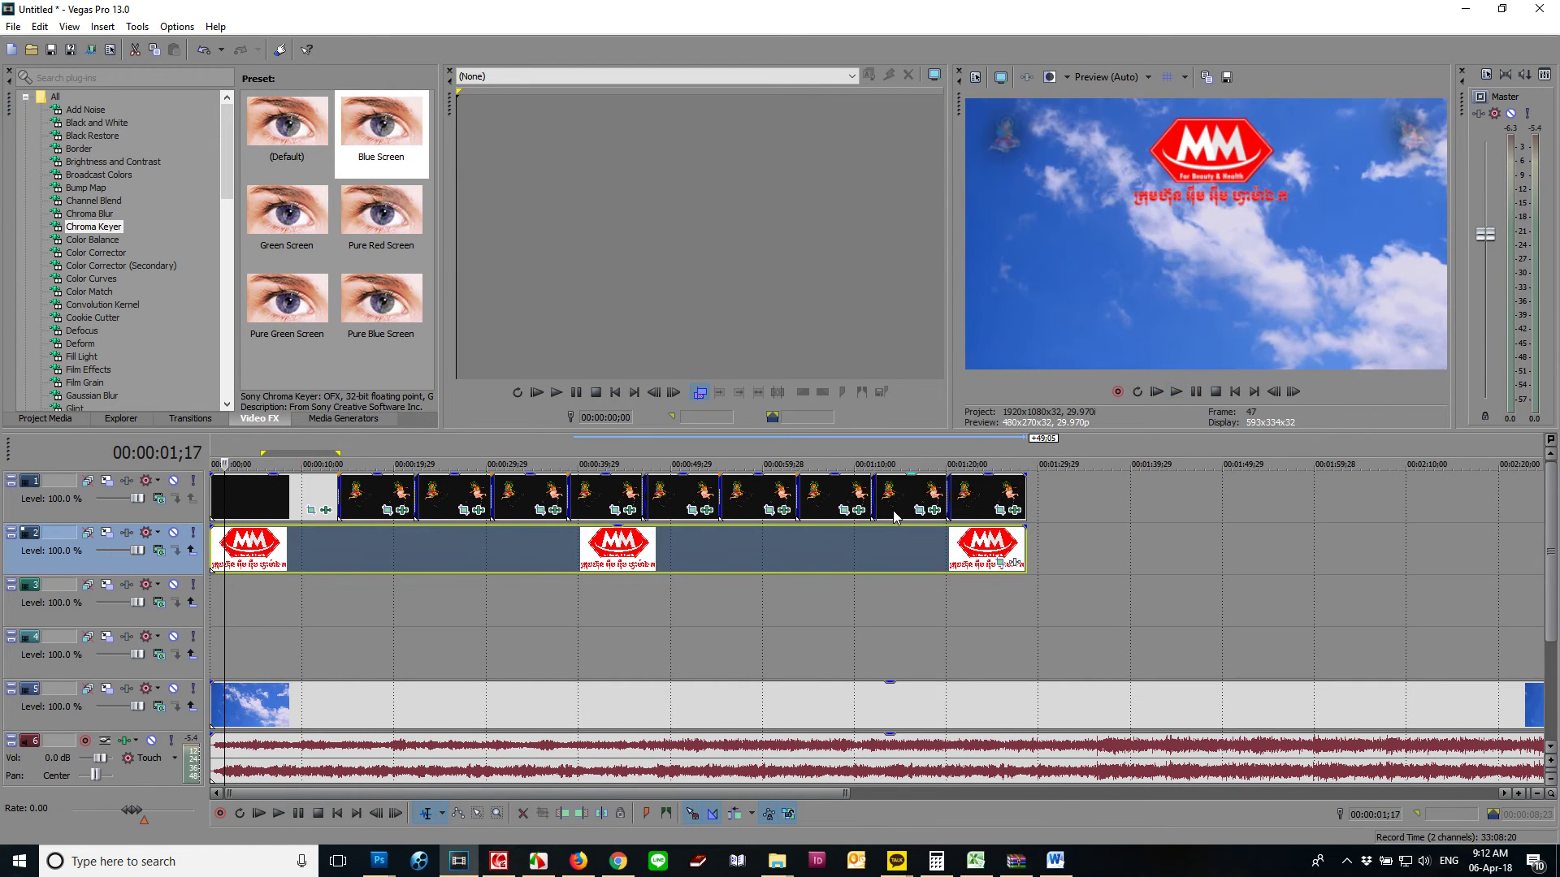
Step: Select track 3 at 00:00:16;28 and look through the media generator presets, from (Legacy) Text to HitFilm Light Flares
{"action": "left_click", "coordinate": [397, 605]}
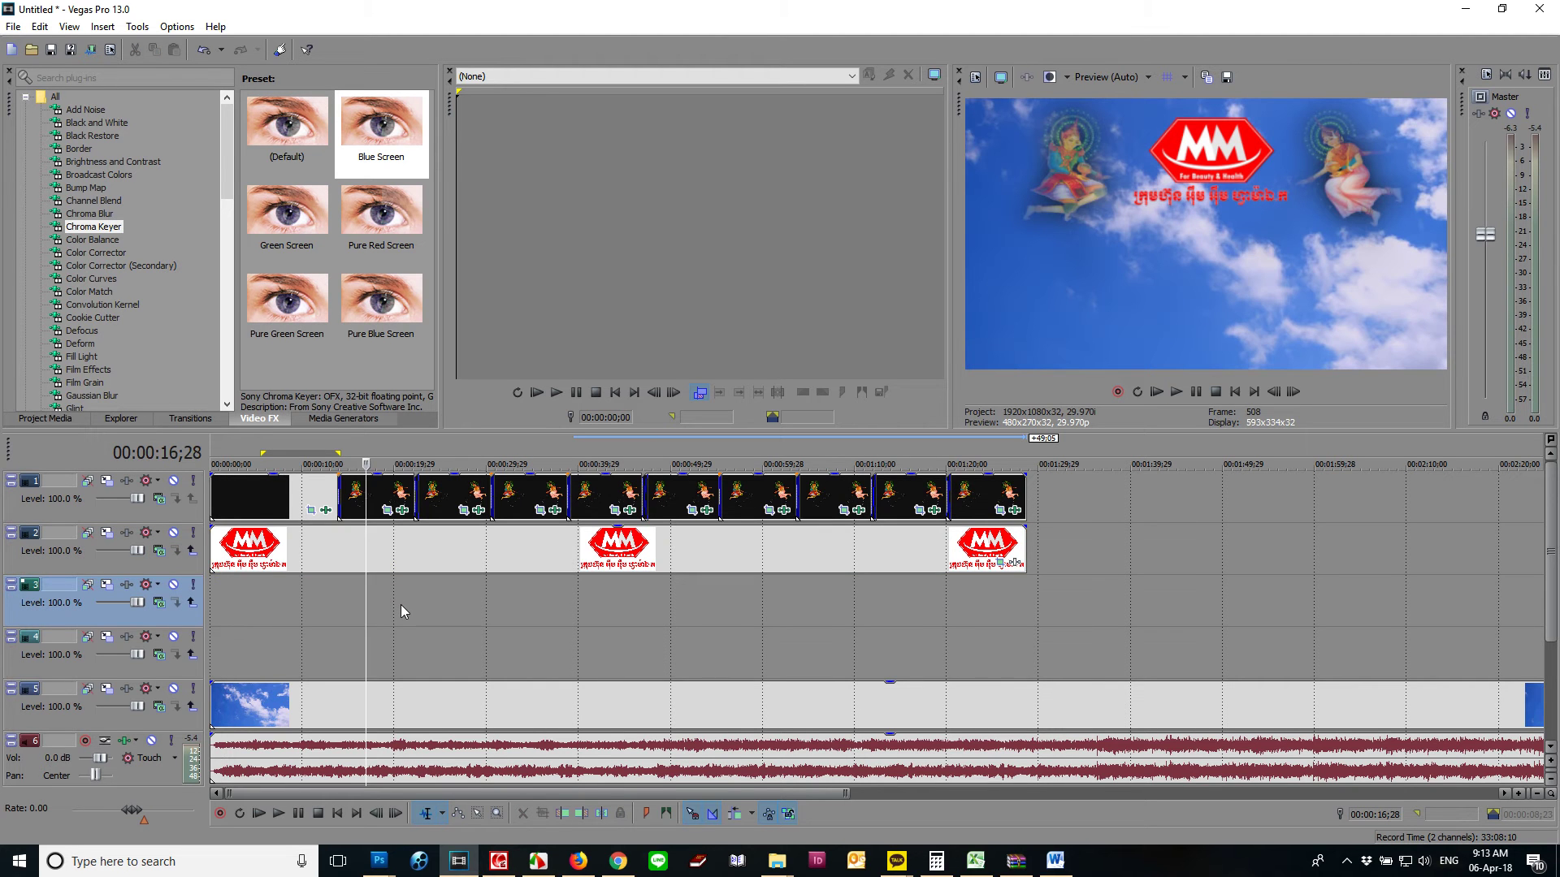
{"action": "left_click_drag", "start_coordinate": [221, 187], "coordinate": [212, 265]}
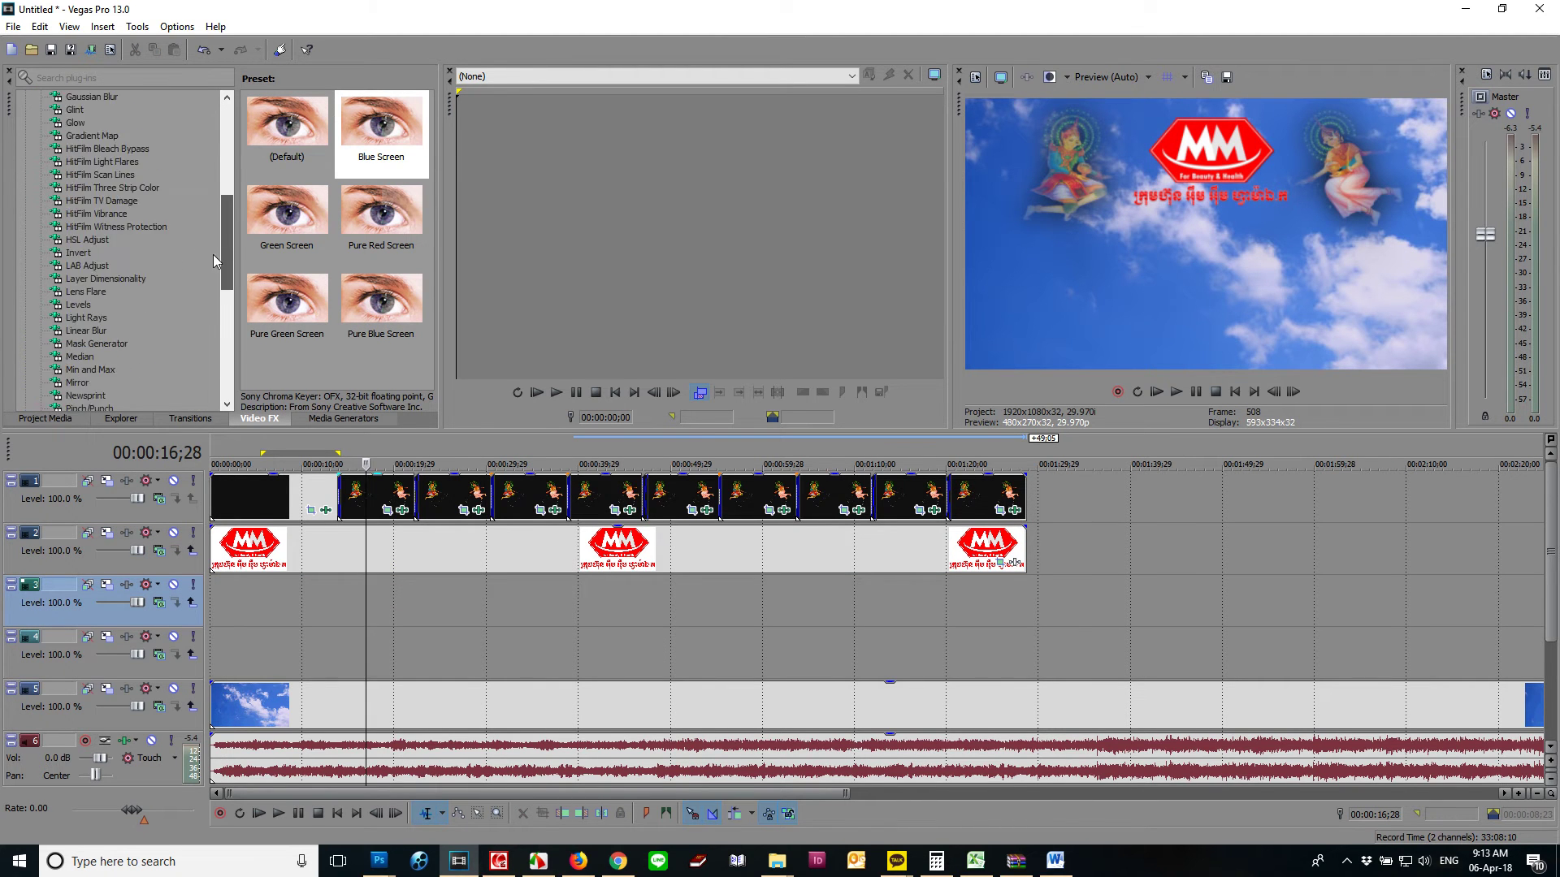
{"action": "left_click", "coordinate": [363, 419]}
{"action": "left_click_drag", "start_coordinate": [426, 182], "coordinate": [419, 294]}
{"action": "left_click", "coordinate": [94, 228]}
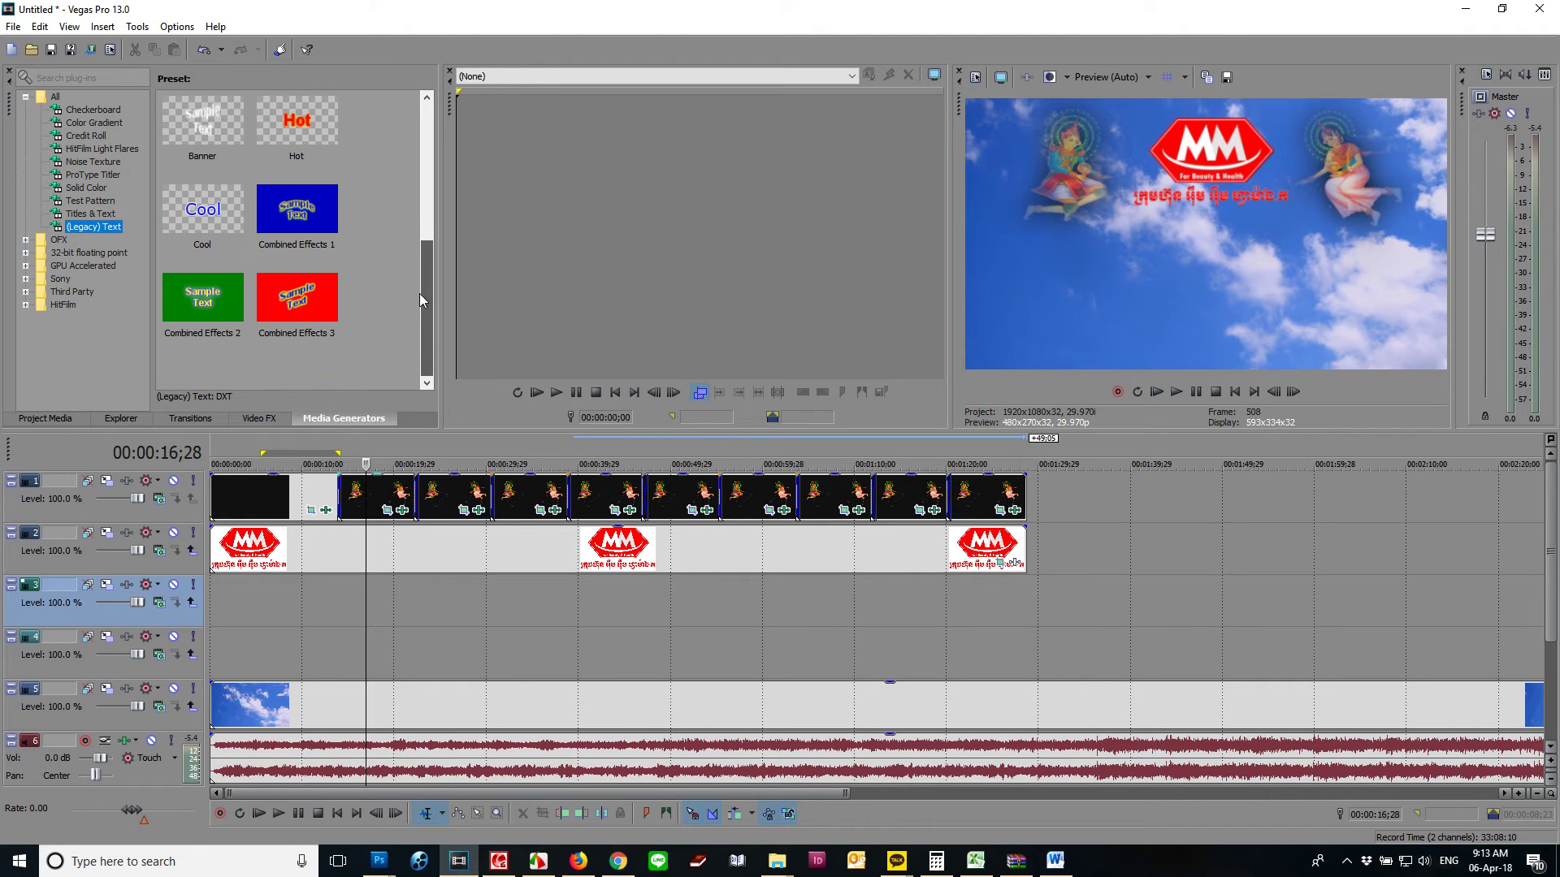
{"action": "left_click", "coordinate": [91, 214]}
{"action": "left_click", "coordinate": [94, 201]}
{"action": "left_click", "coordinate": [99, 189]}
{"action": "left_click", "coordinate": [104, 174]}
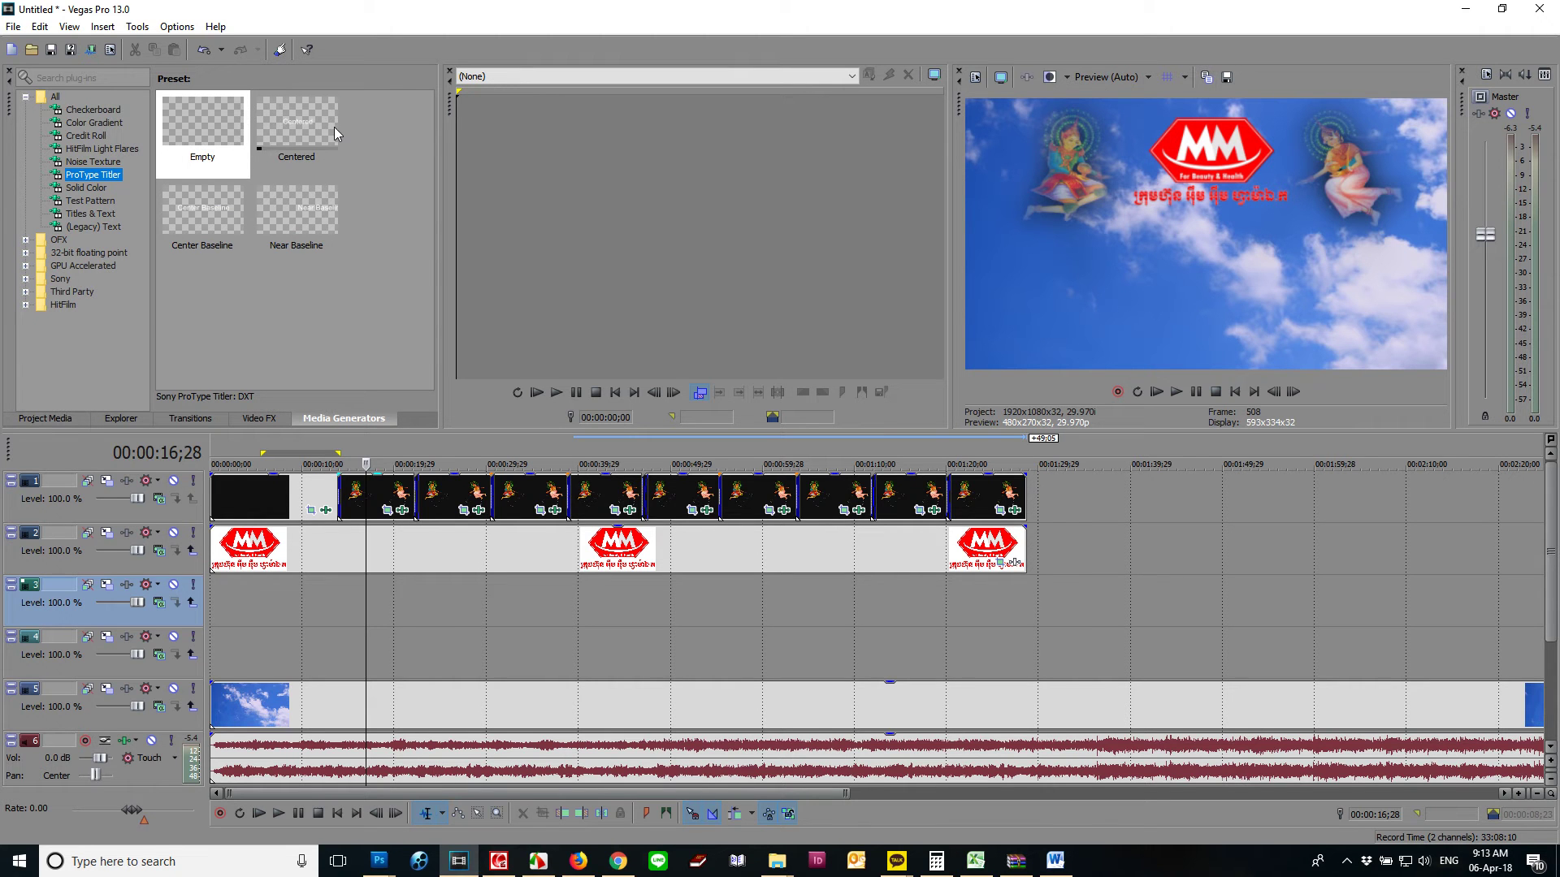
{"action": "left_click", "coordinate": [94, 161]}
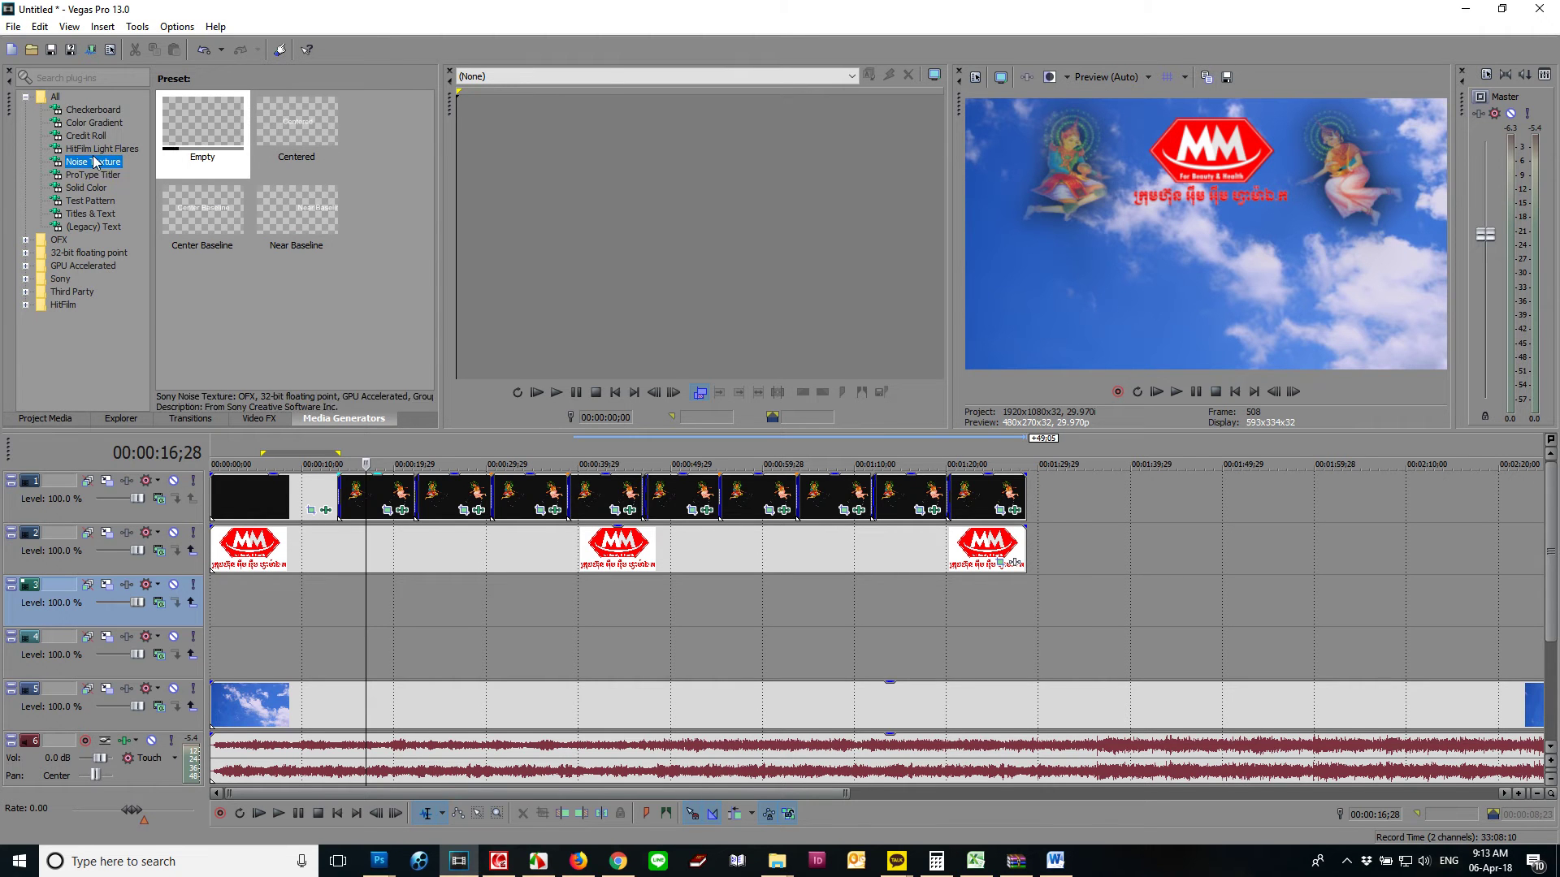
{"action": "left_click", "coordinate": [101, 148]}
Step: Add the Credit Roll preset "Timed, Fade on Black" at the start of track 3 and review its text rows
{"action": "left_click", "coordinate": [99, 136]}
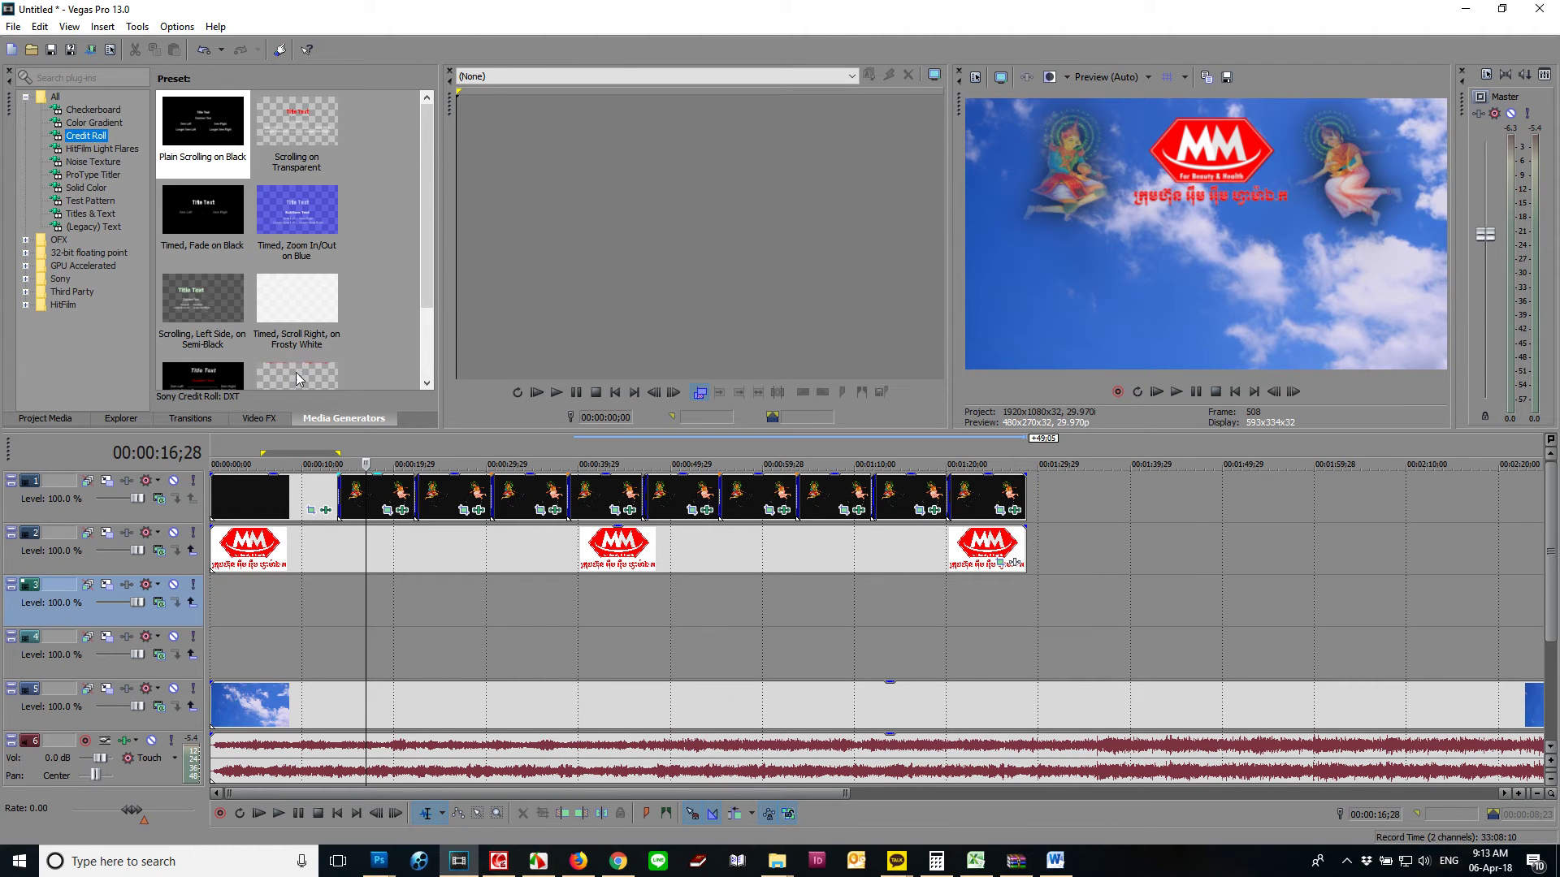
{"action": "scroll", "coordinate": [238, 298], "scroll_direction": "down", "scroll_amount": 1}
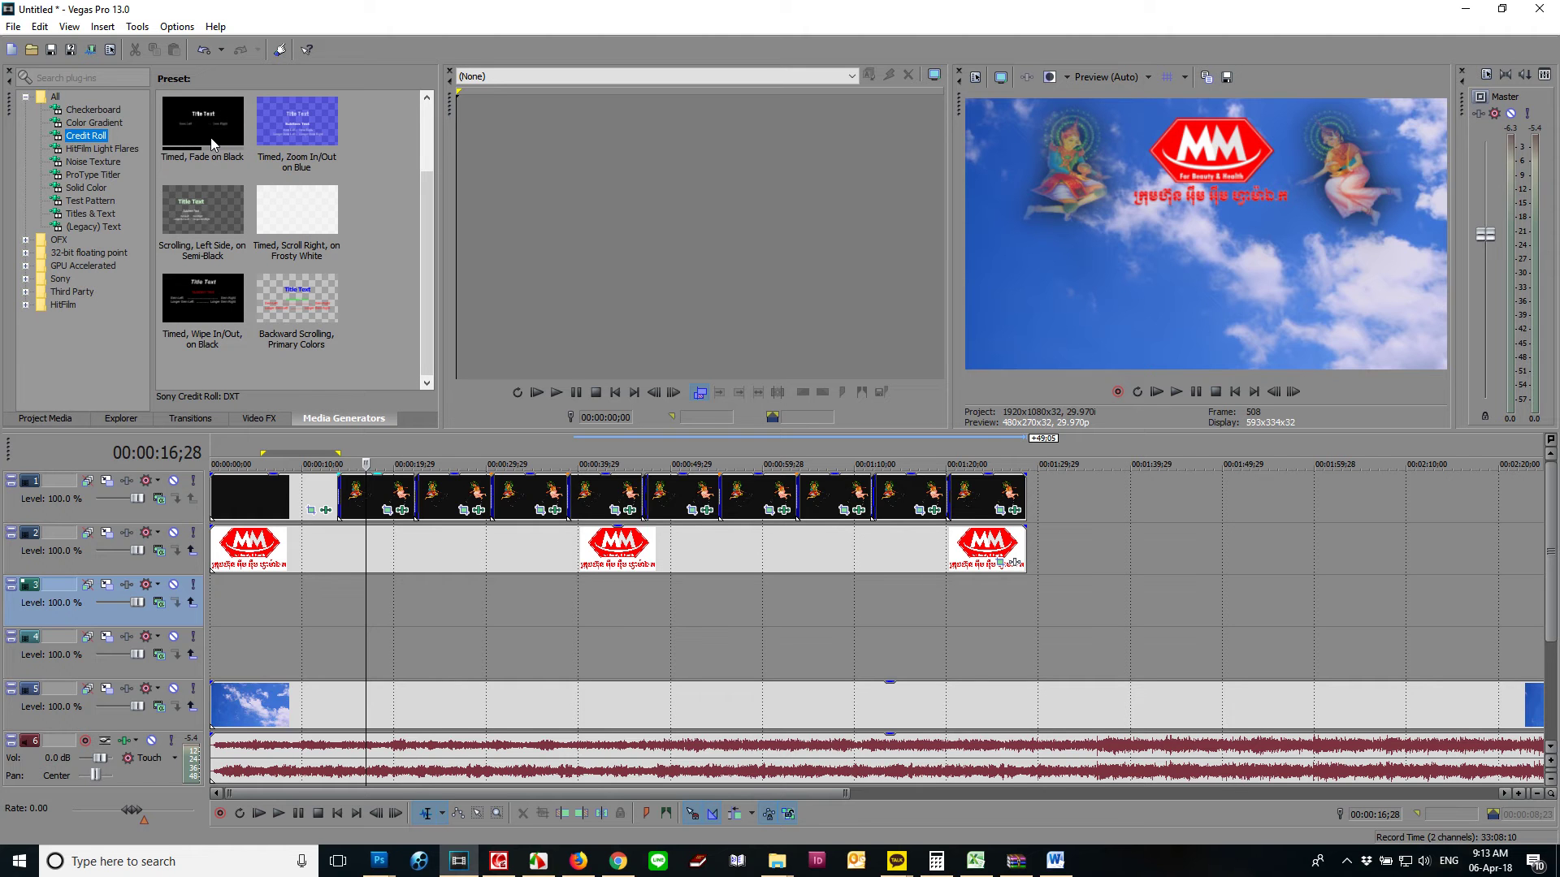
{"action": "left_click_drag", "start_coordinate": [206, 138], "coordinate": [279, 612]}
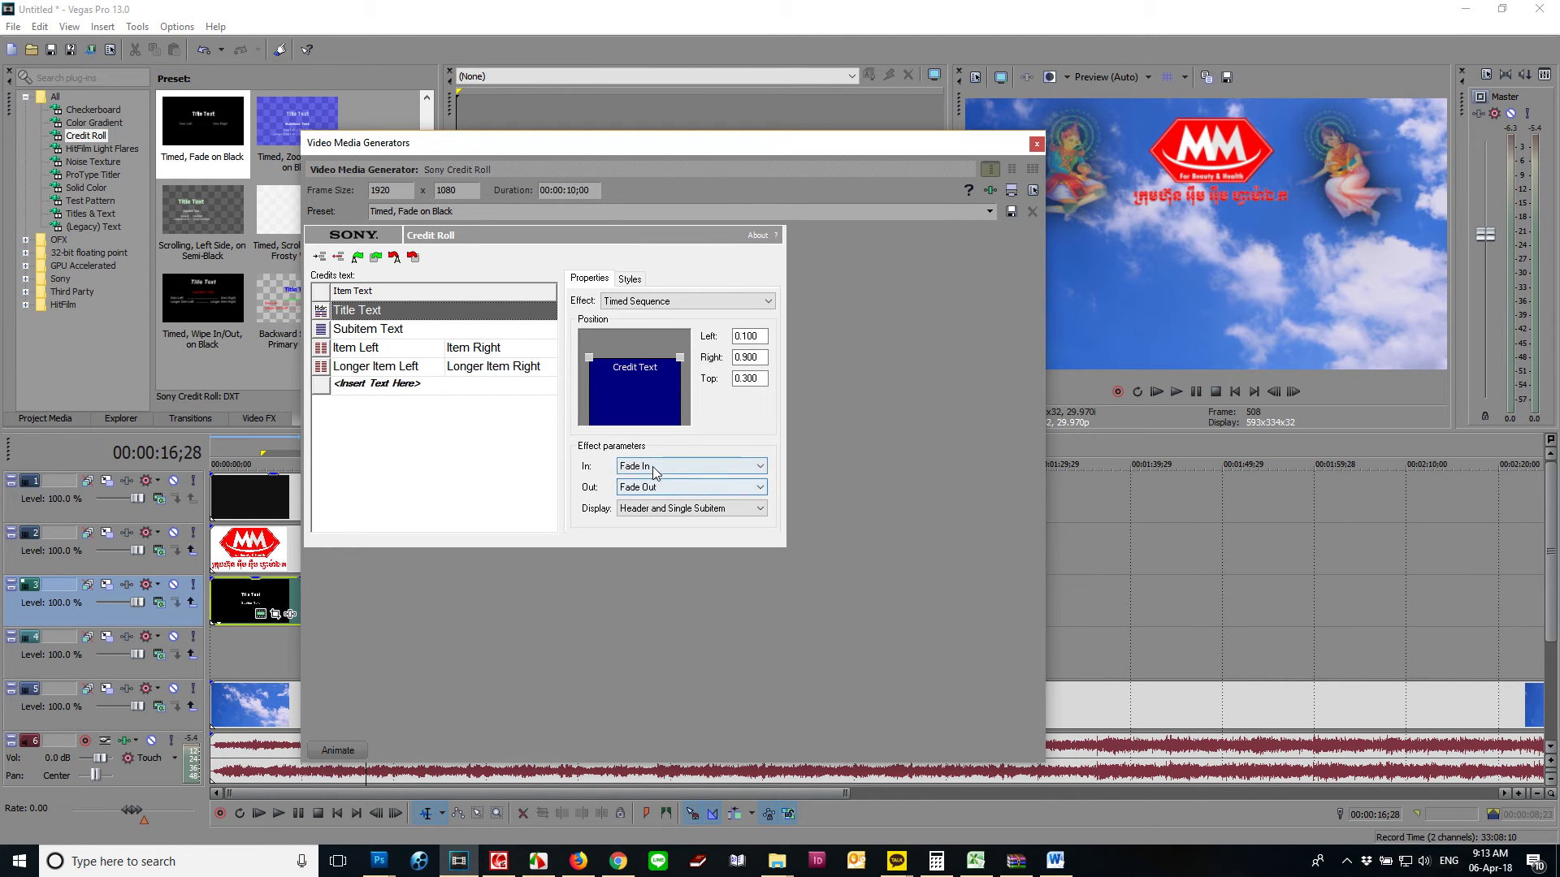
{"action": "left_click", "coordinate": [414, 330]}
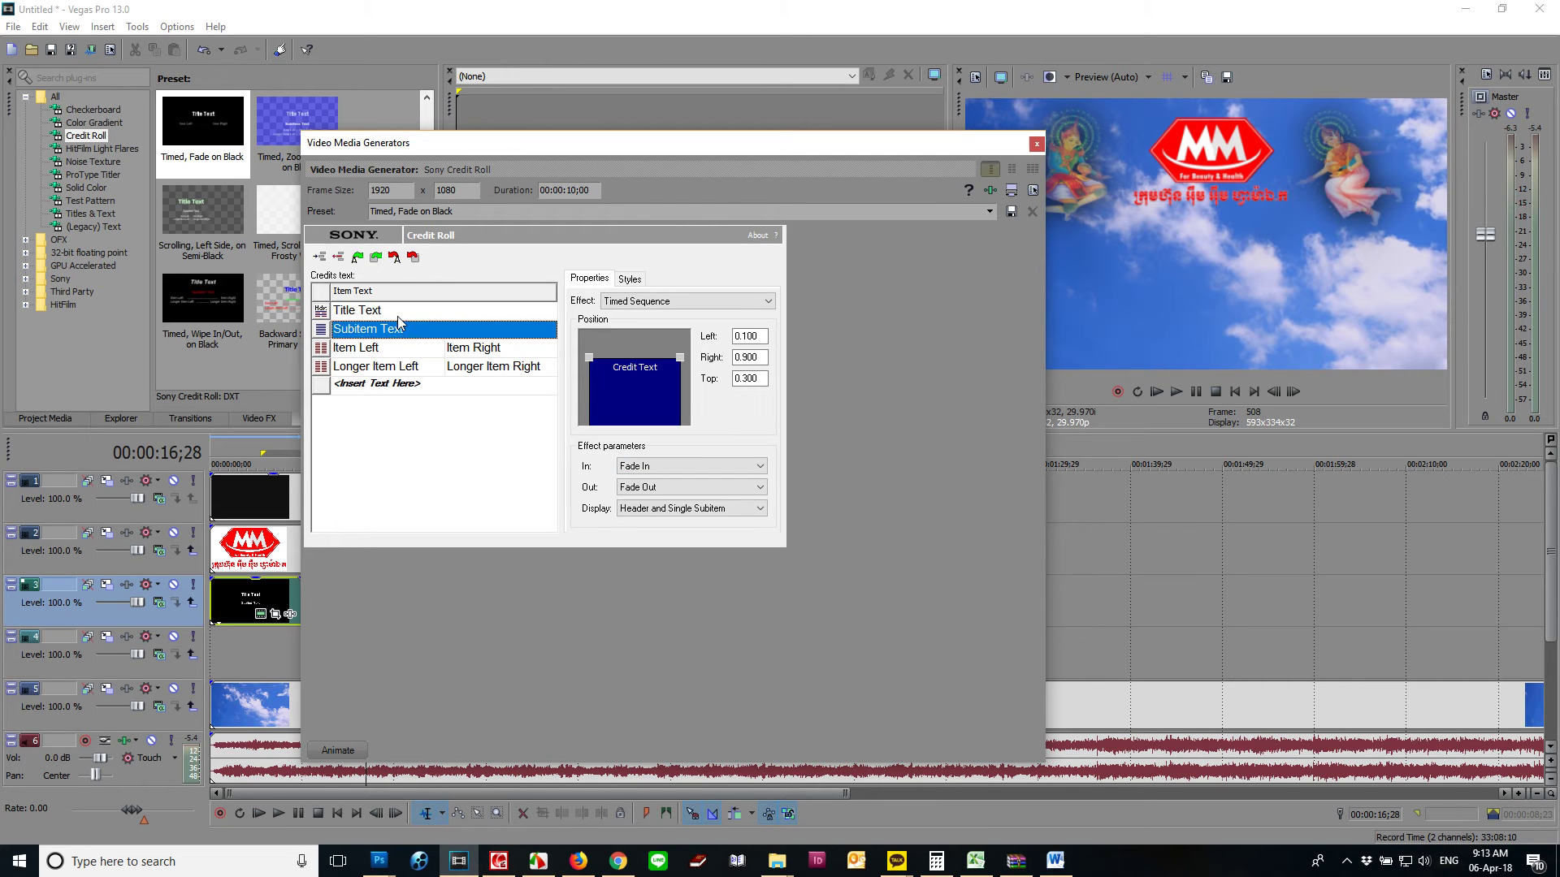
{"action": "left_click", "coordinate": [403, 351]}
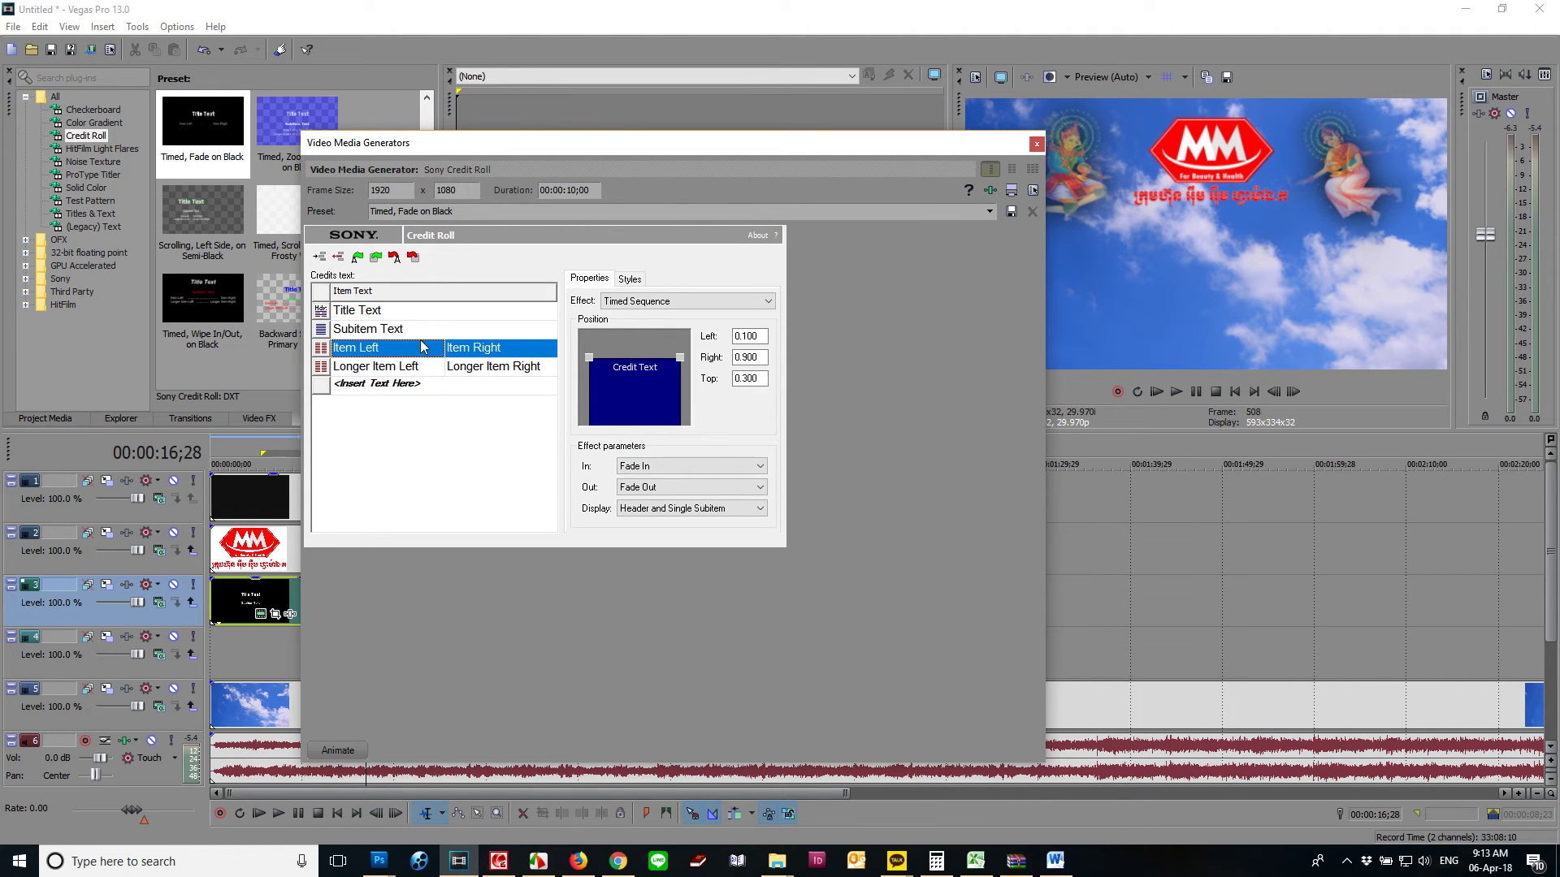
{"action": "left_click", "coordinate": [417, 333]}
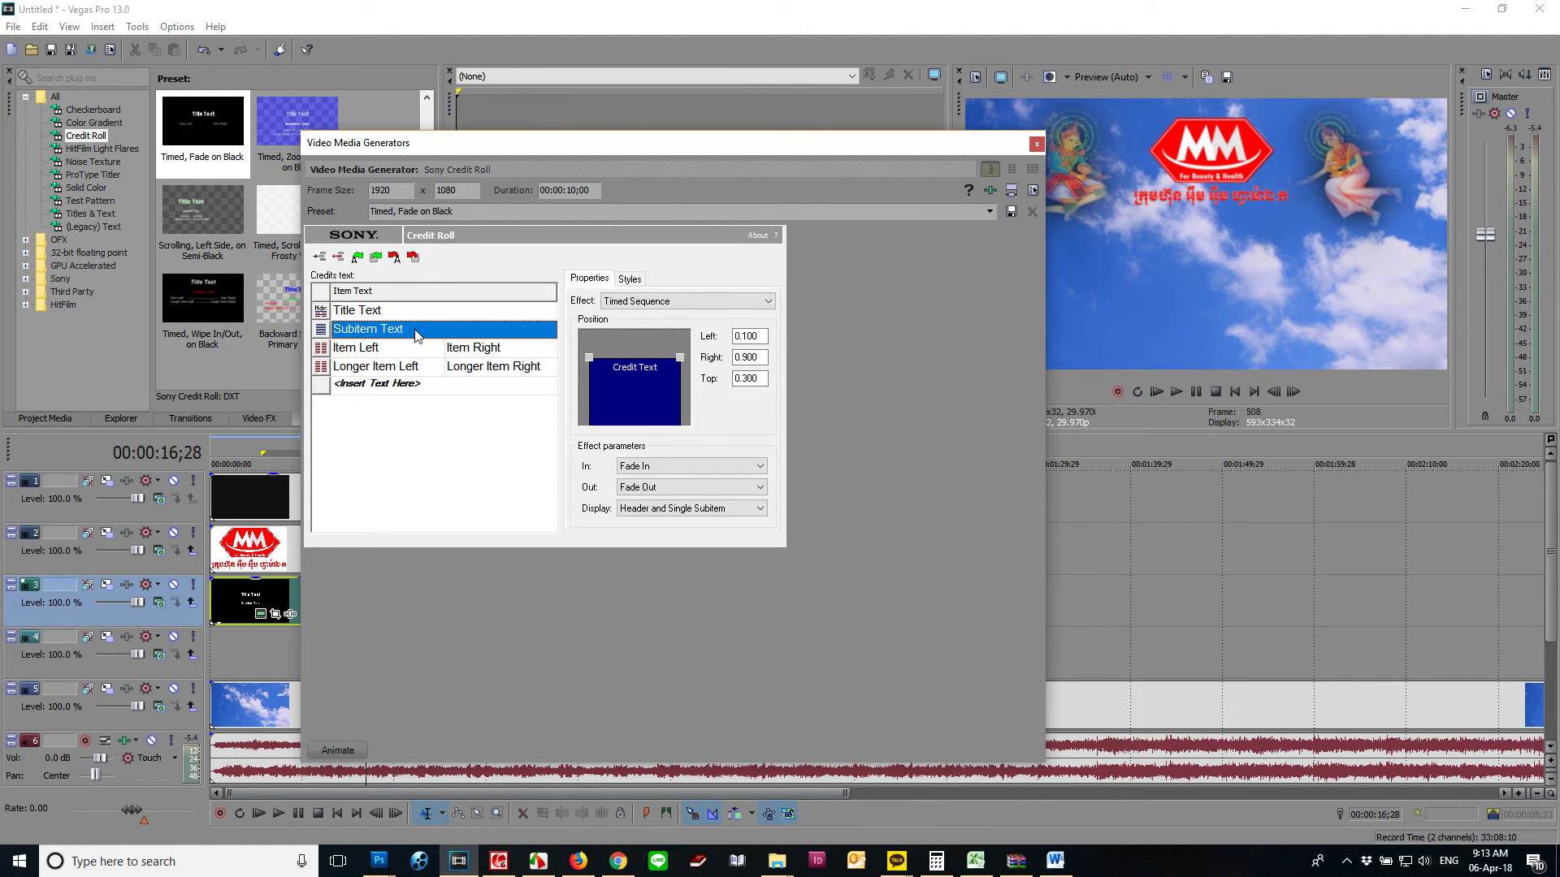
{"action": "left_click", "coordinate": [1036, 144]}
Step: Play back from 00:00:02;17 and extend the credit roll event on track 3 to the end of the logo event
{"action": "left_click", "coordinate": [233, 613]}
{"action": "key", "text": "space"}
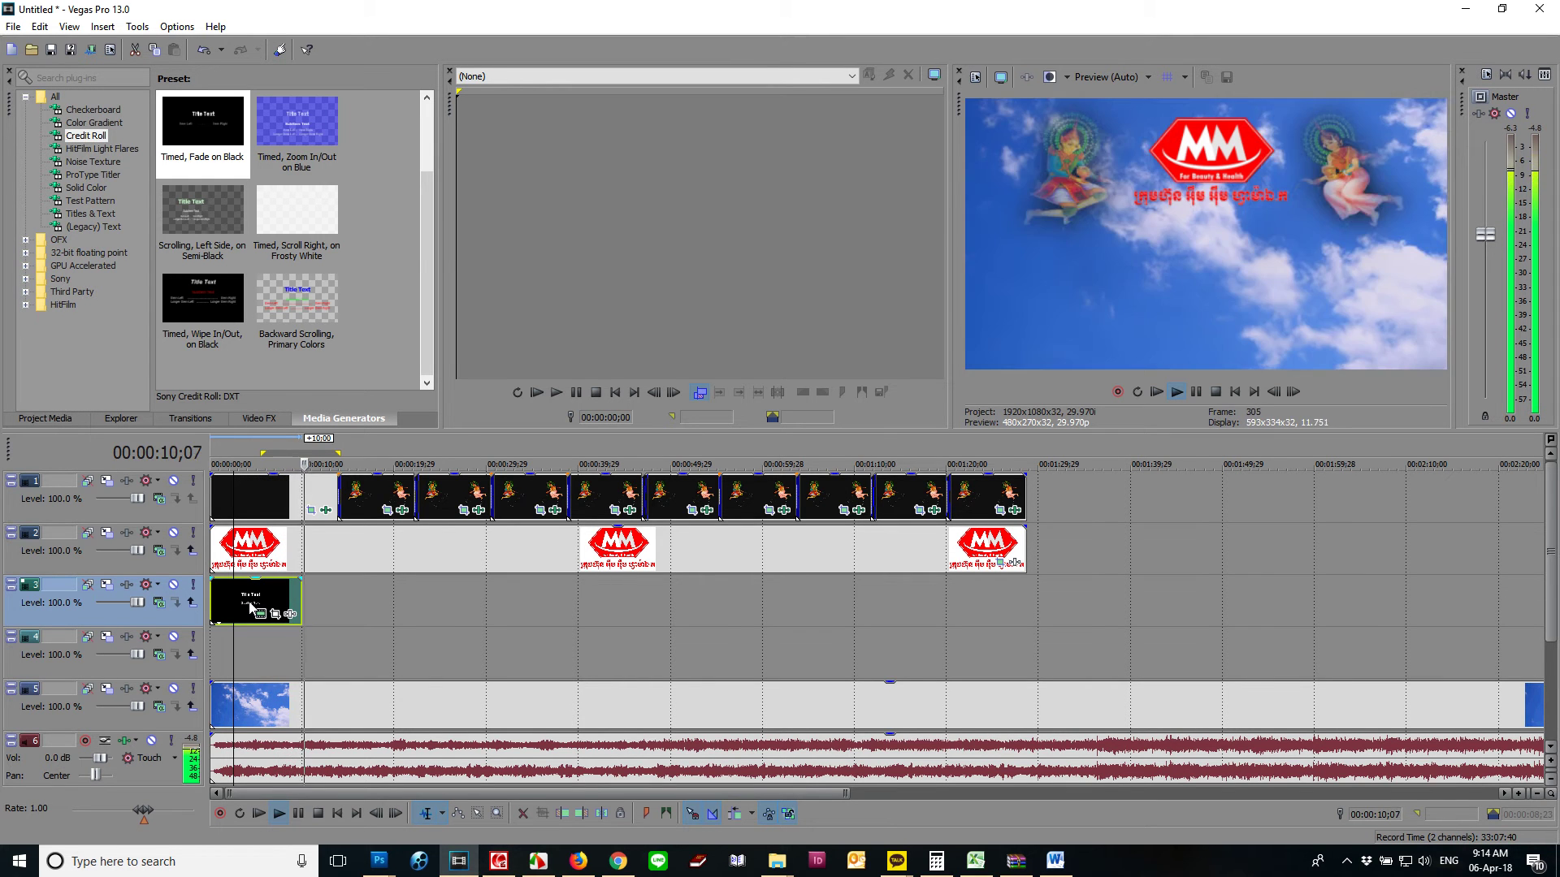
{"action": "key", "text": "space"}
{"action": "left_click_drag", "start_coordinate": [300, 601], "coordinate": [1025, 601]}
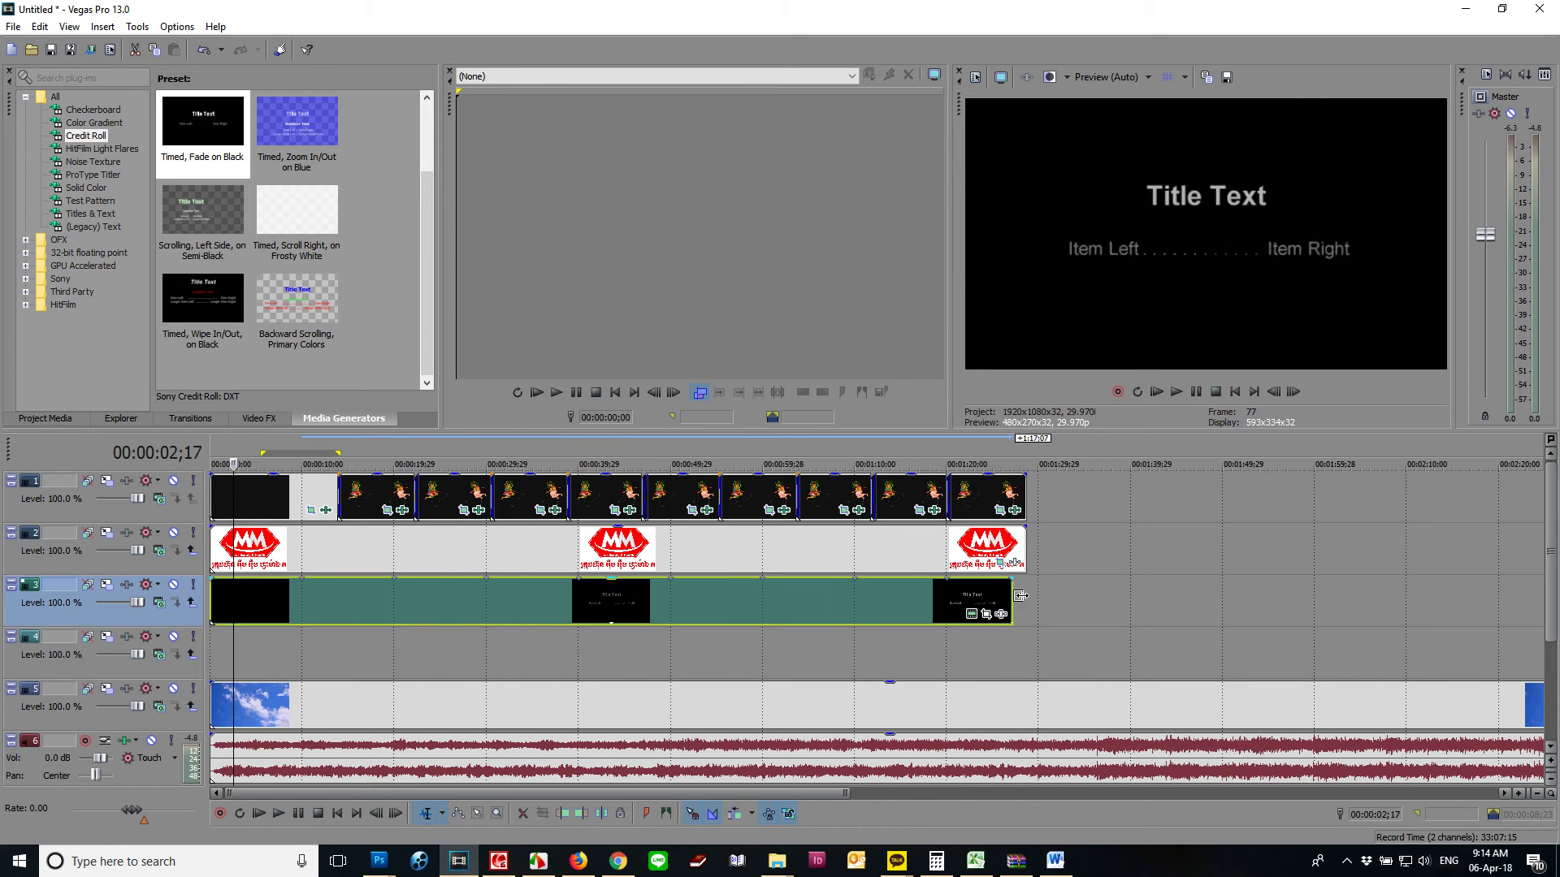
Step: Play back the video from 00:00:18;10 to check the extended credit roll over the logo and dancers
{"action": "left_click", "coordinate": [381, 614]}
{"action": "key", "text": "space"}
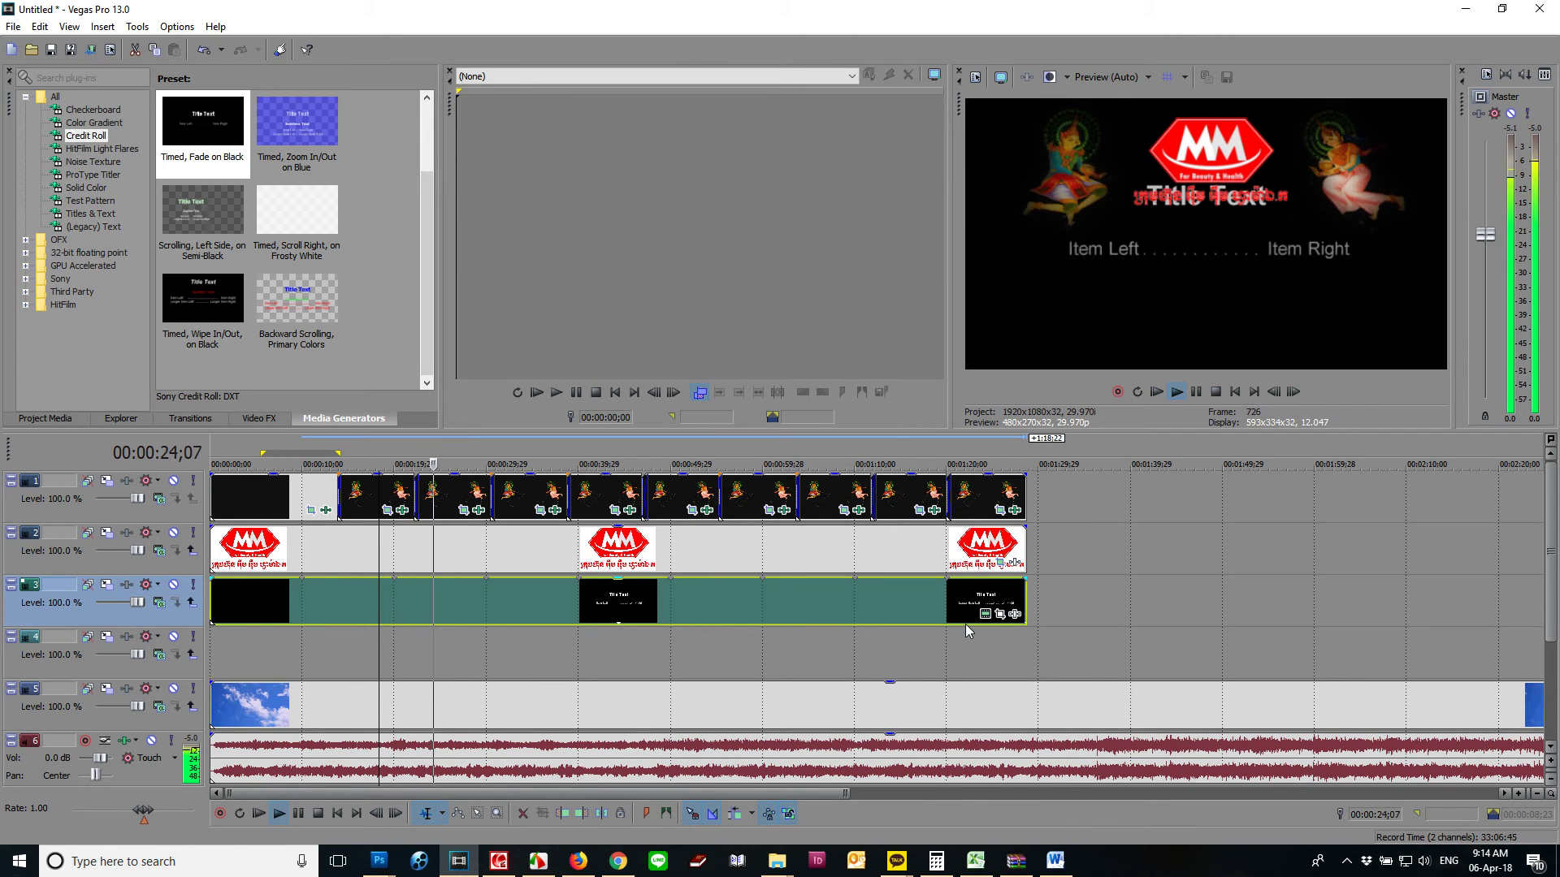
{"action": "key", "text": "space"}
{"action": "left_click", "coordinate": [985, 614]}
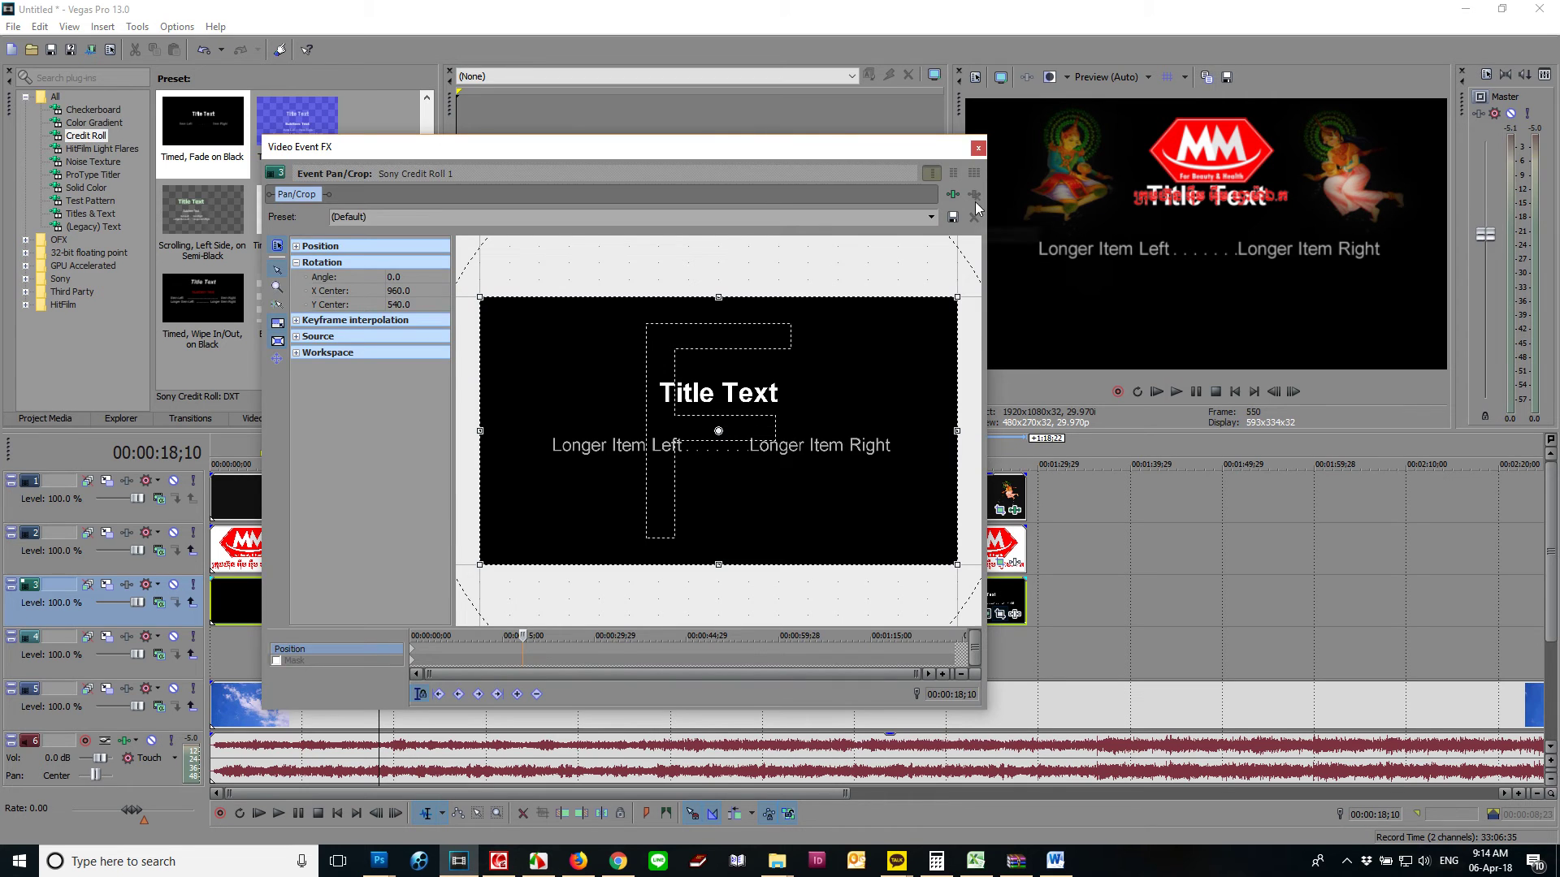
{"action": "left_click", "coordinate": [978, 148]}
Step: Replace the credit roll's title with the sample text "sadsdasdasd" and add item rows "sadasdasd" and "asdasdasd"
{"action": "left_click", "coordinate": [986, 622]}
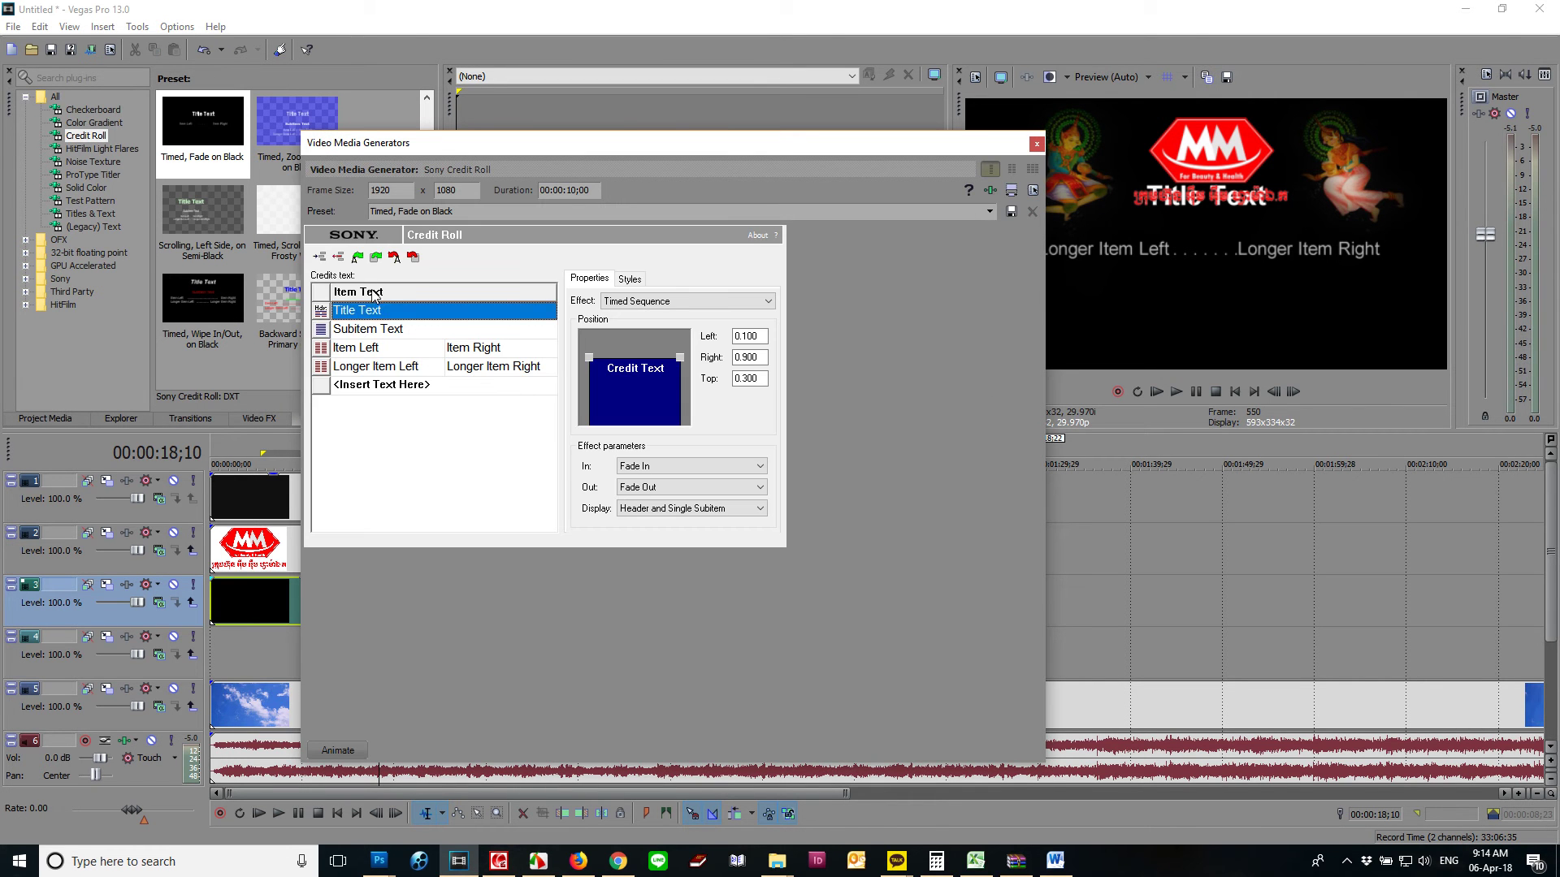
{"action": "left_click", "coordinate": [392, 330]}
{"action": "left_click", "coordinate": [415, 350]}
{"action": "left_click", "coordinate": [416, 350]}
{"action": "left_click", "coordinate": [408, 313]}
{"action": "left_click", "coordinate": [403, 312]}
{"action": "type", "text": "sdsdsd"}
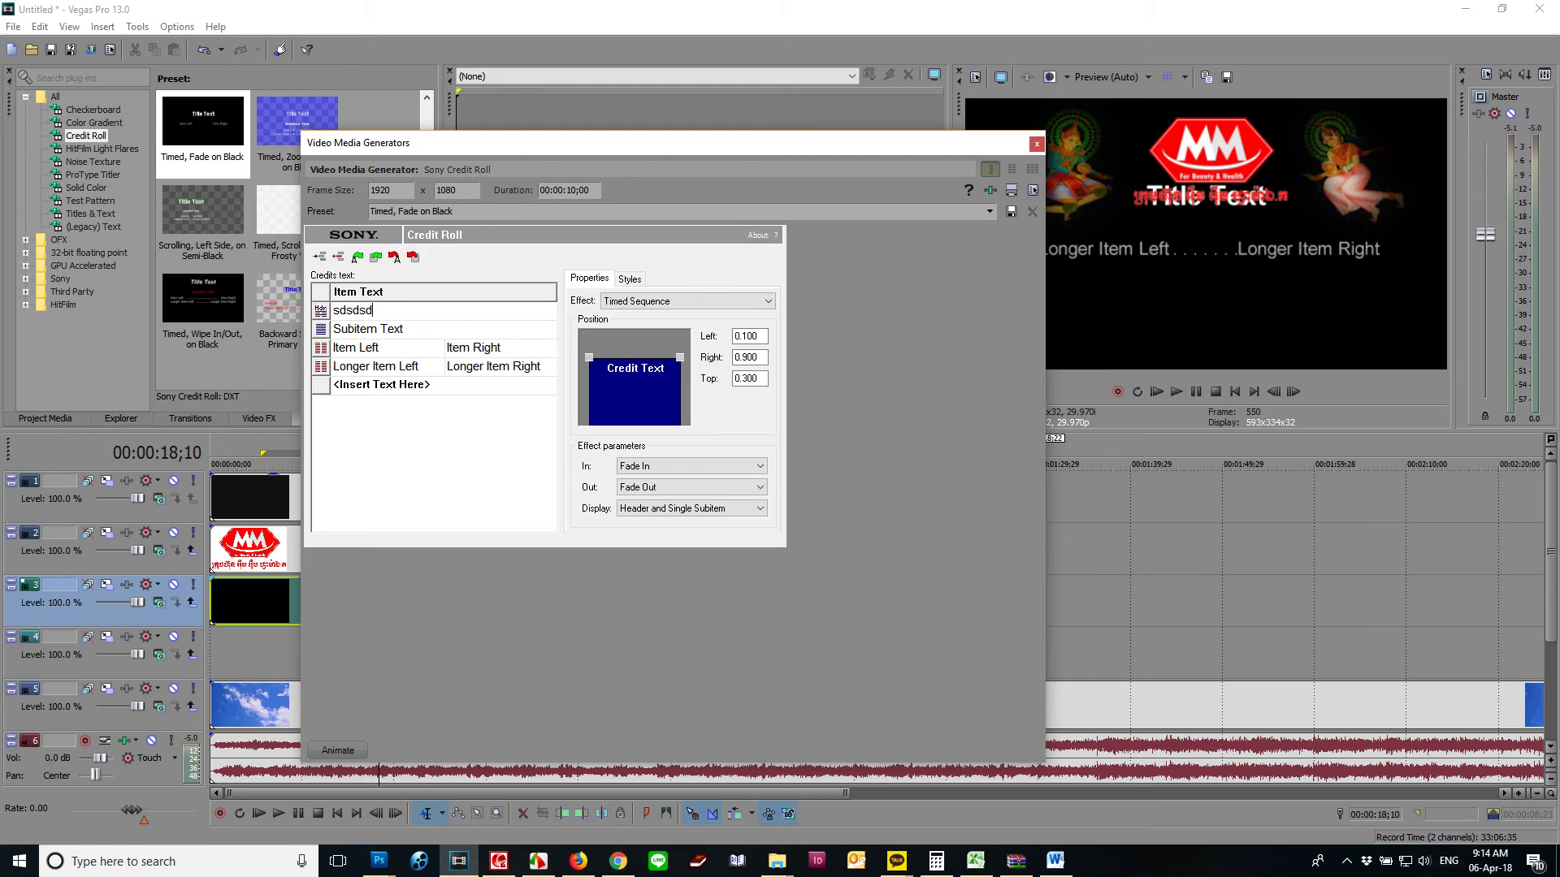
{"action": "type", "text": "sad"}
{"action": "left_click", "coordinate": [436, 391]}
{"action": "type", "text": "sad"}
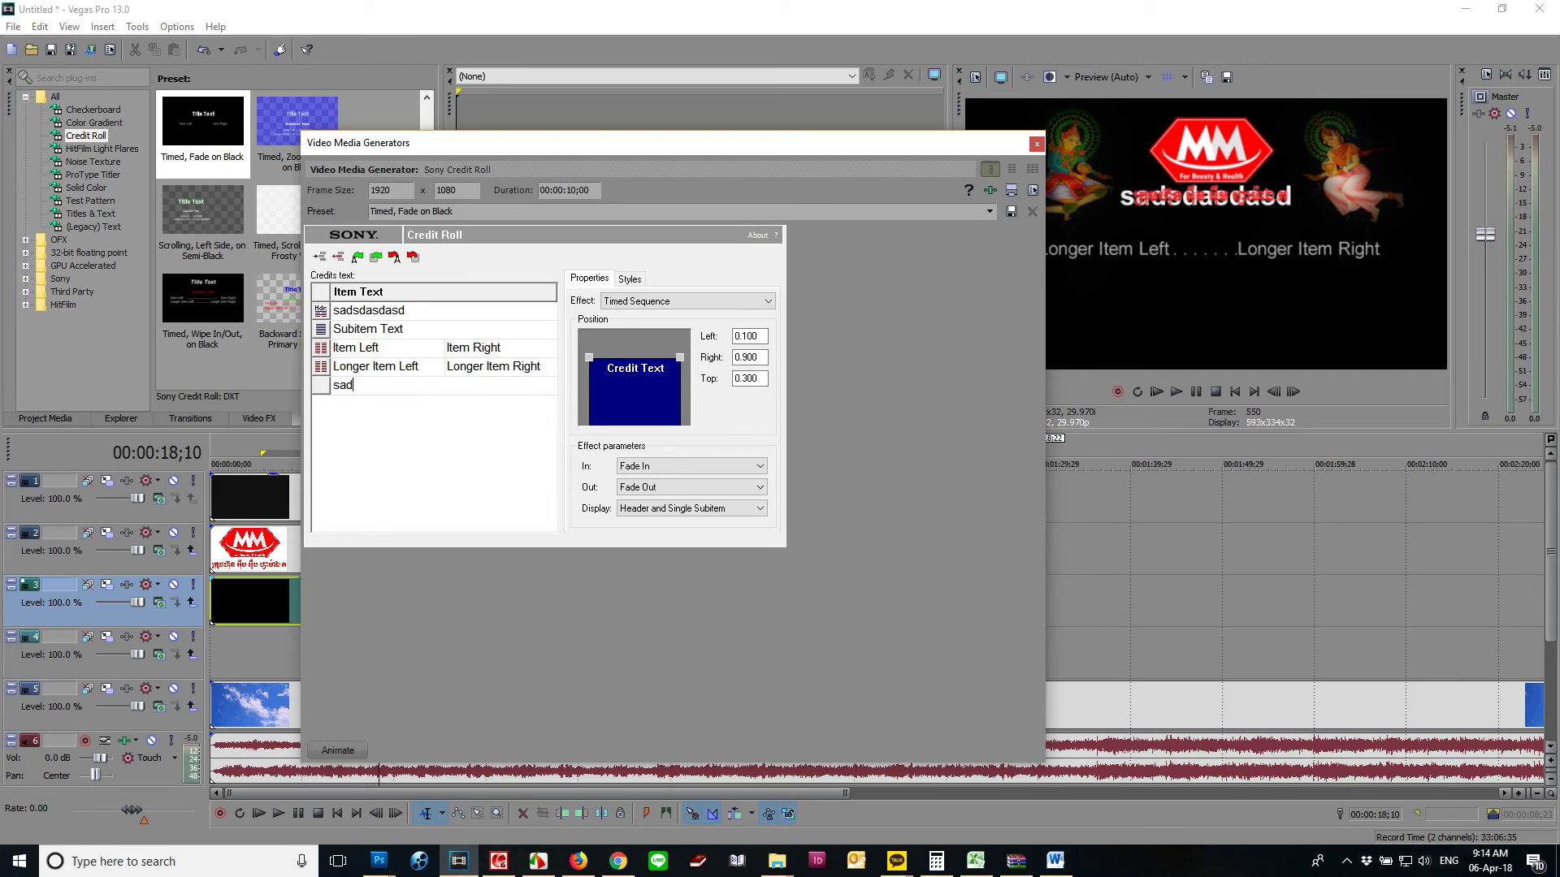
{"action": "key", "text": "Return"}
{"action": "left_click", "coordinate": [437, 403]}
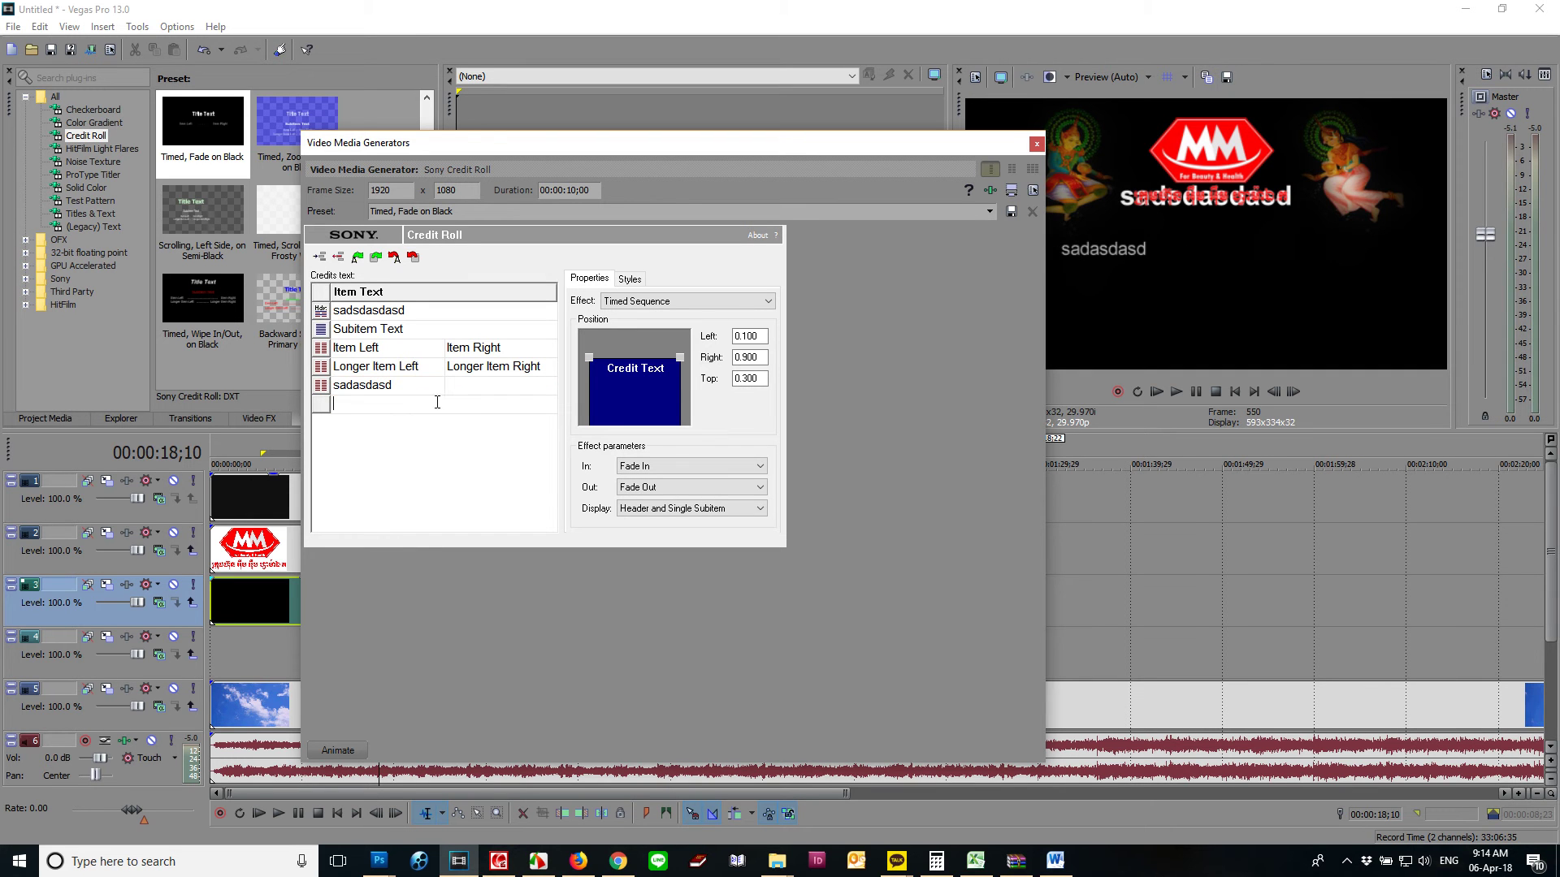
{"action": "key", "text": "Return"}
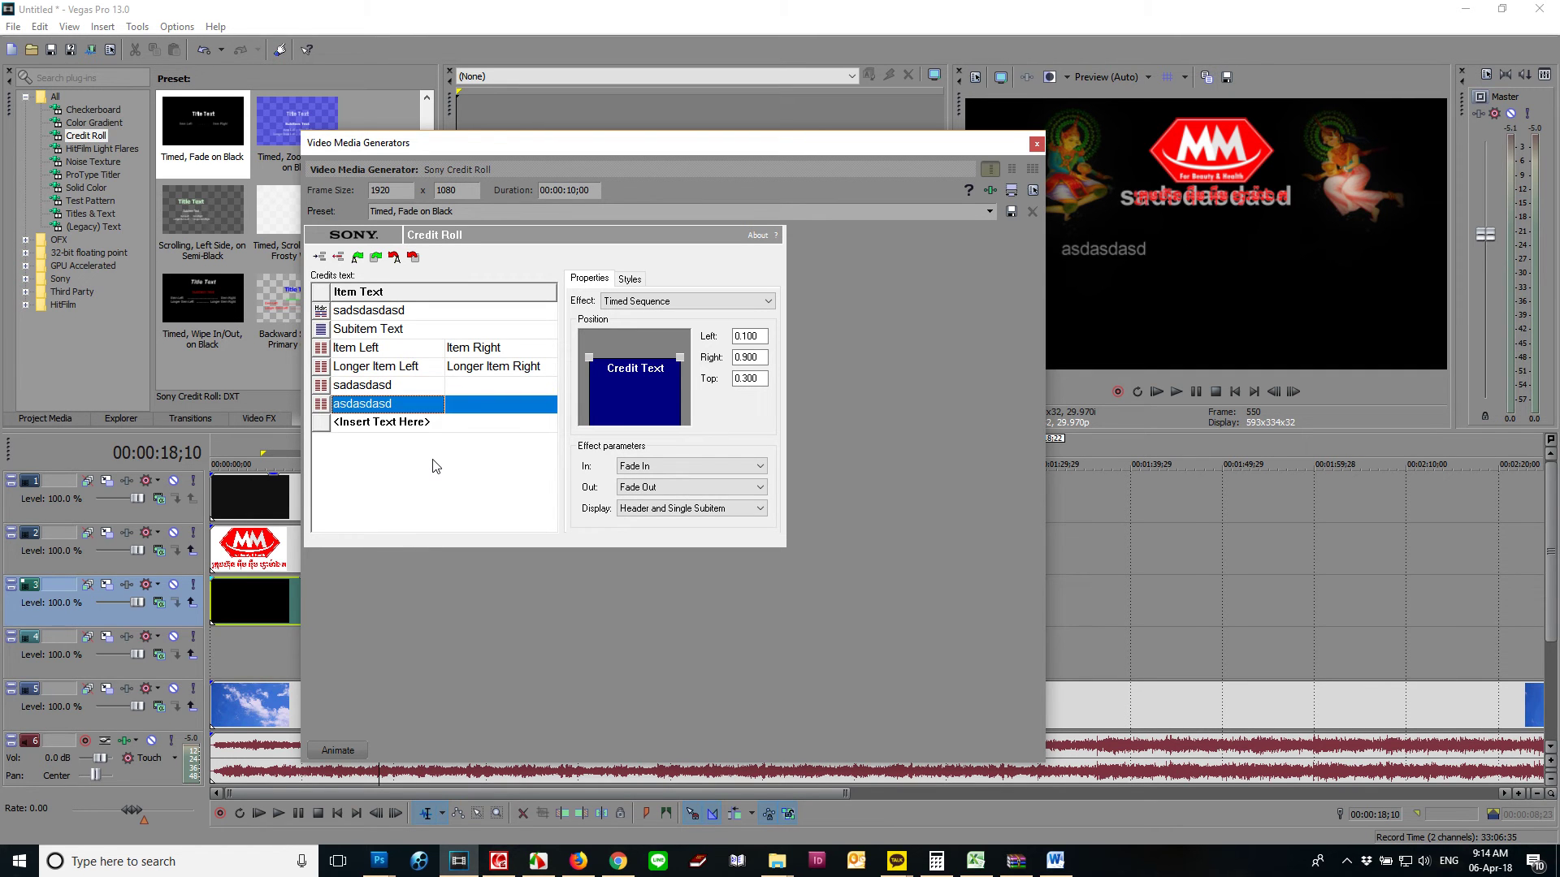
{"action": "left_click", "coordinate": [1038, 145]}
Step: Play back the opening to check the edited credit text and place the cursor at 00:00:26;16
{"action": "key", "text": "Home"}
{"action": "key", "text": "space"}
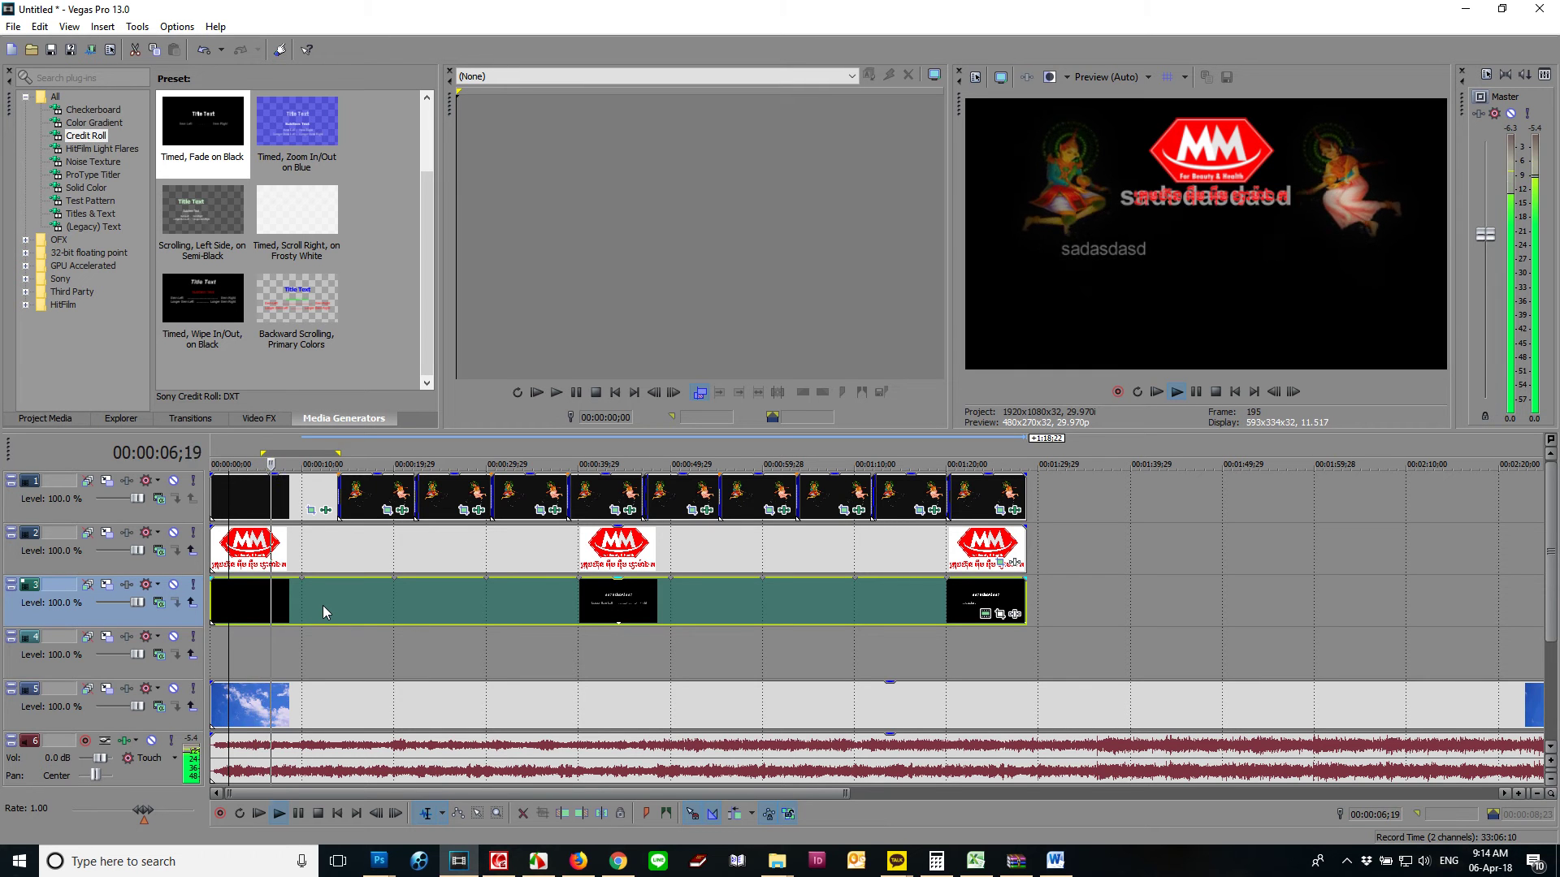
{"action": "key", "text": "space"}
{"action": "left_click", "coordinate": [455, 603]}
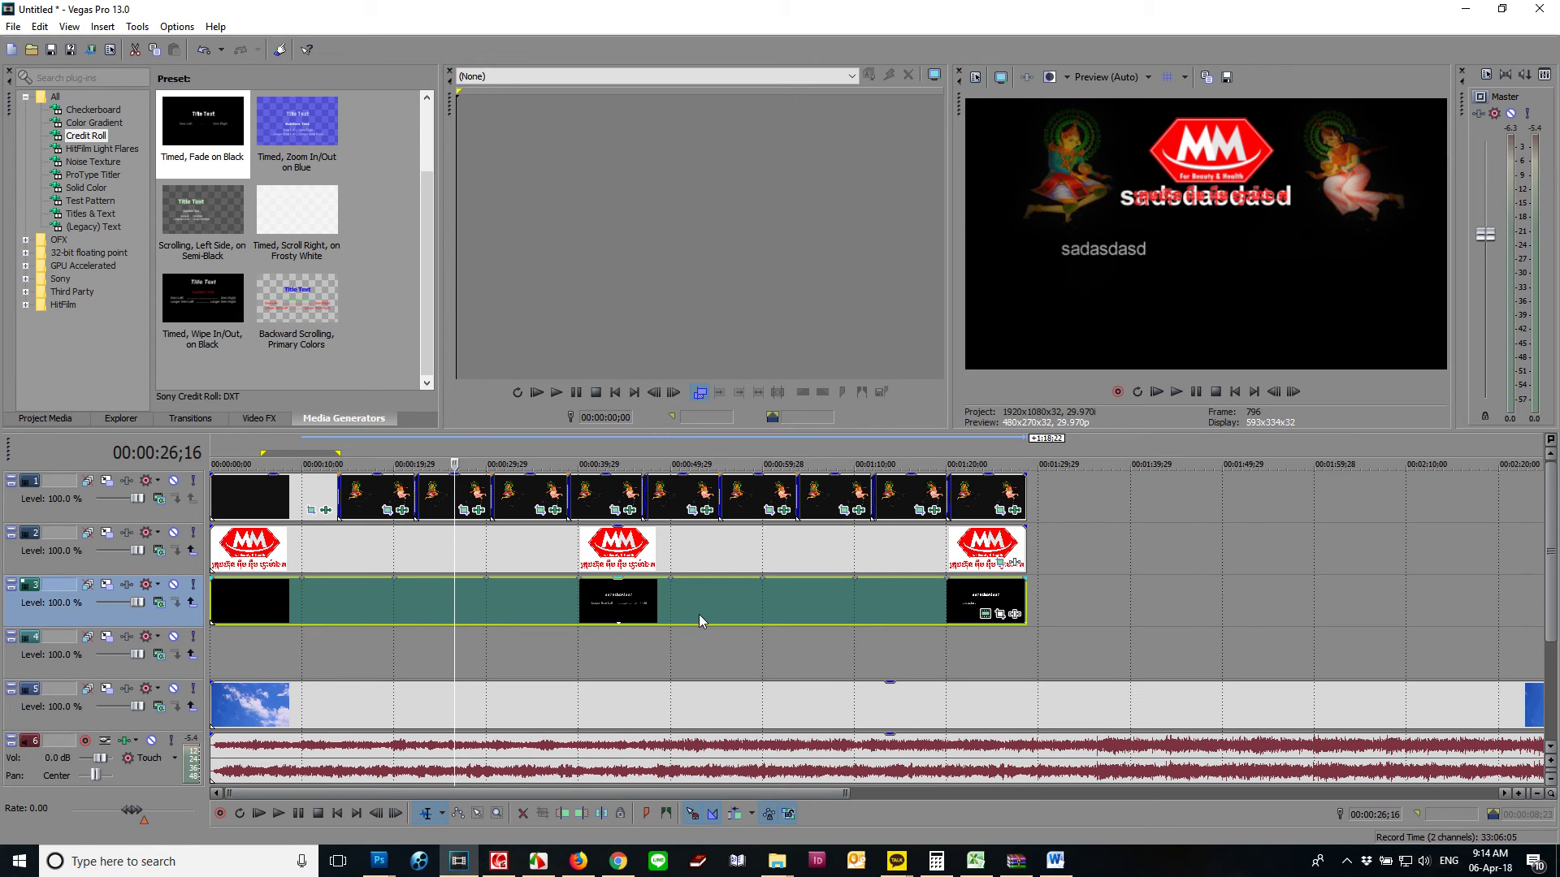
Step: Open the credit roll's text rows, switch to Word and copy the first line "សួស្តីឆ្នាំថ្មី" of TEXT.docx
{"action": "left_click", "coordinate": [986, 615]}
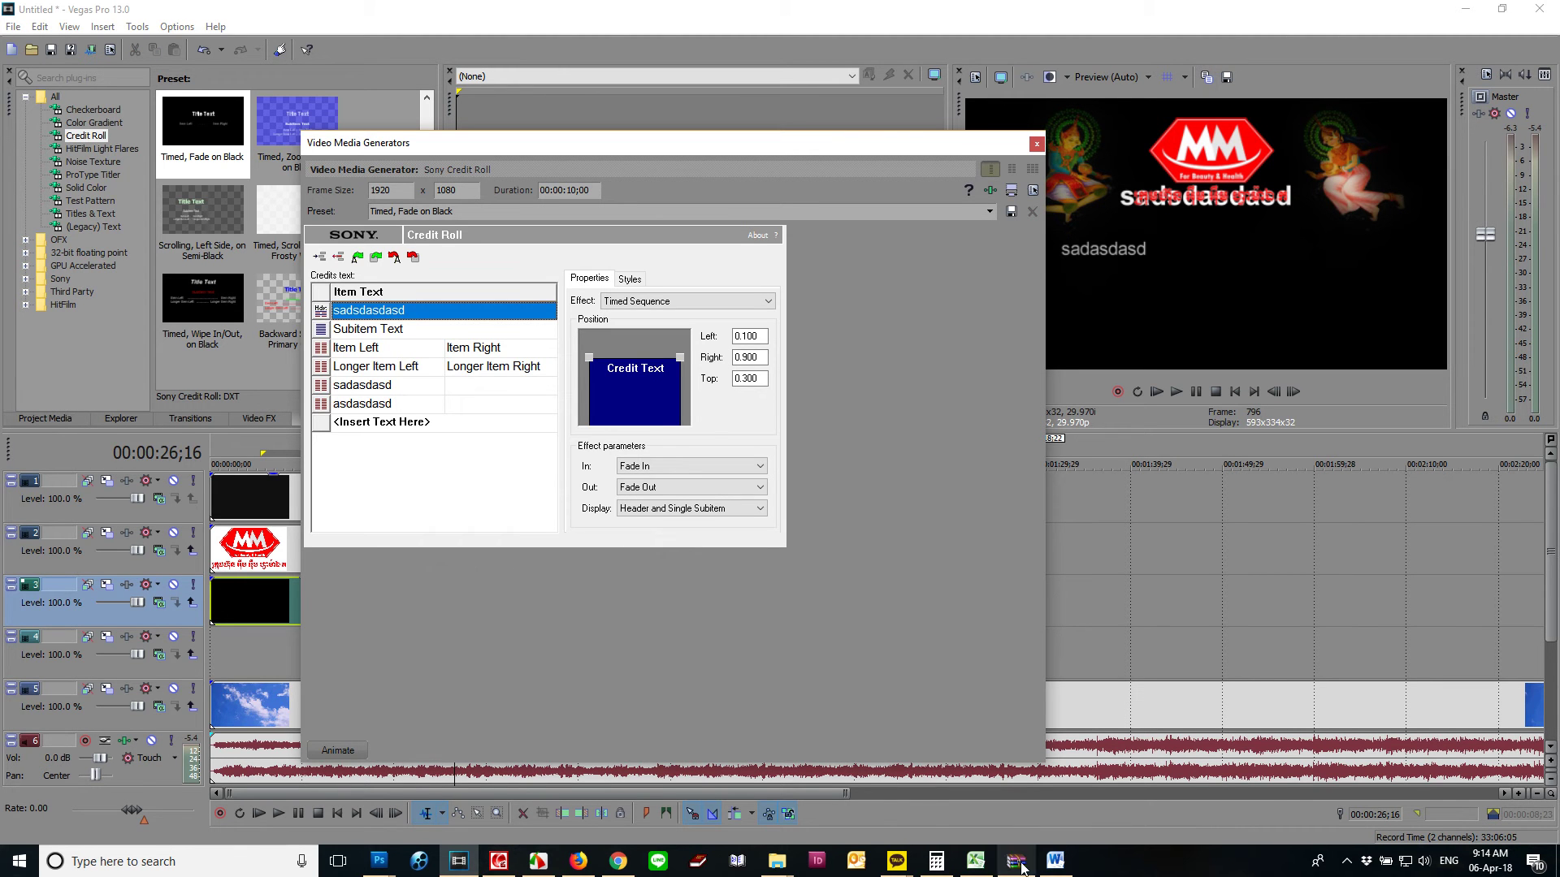
{"action": "left_click", "coordinate": [1064, 866]}
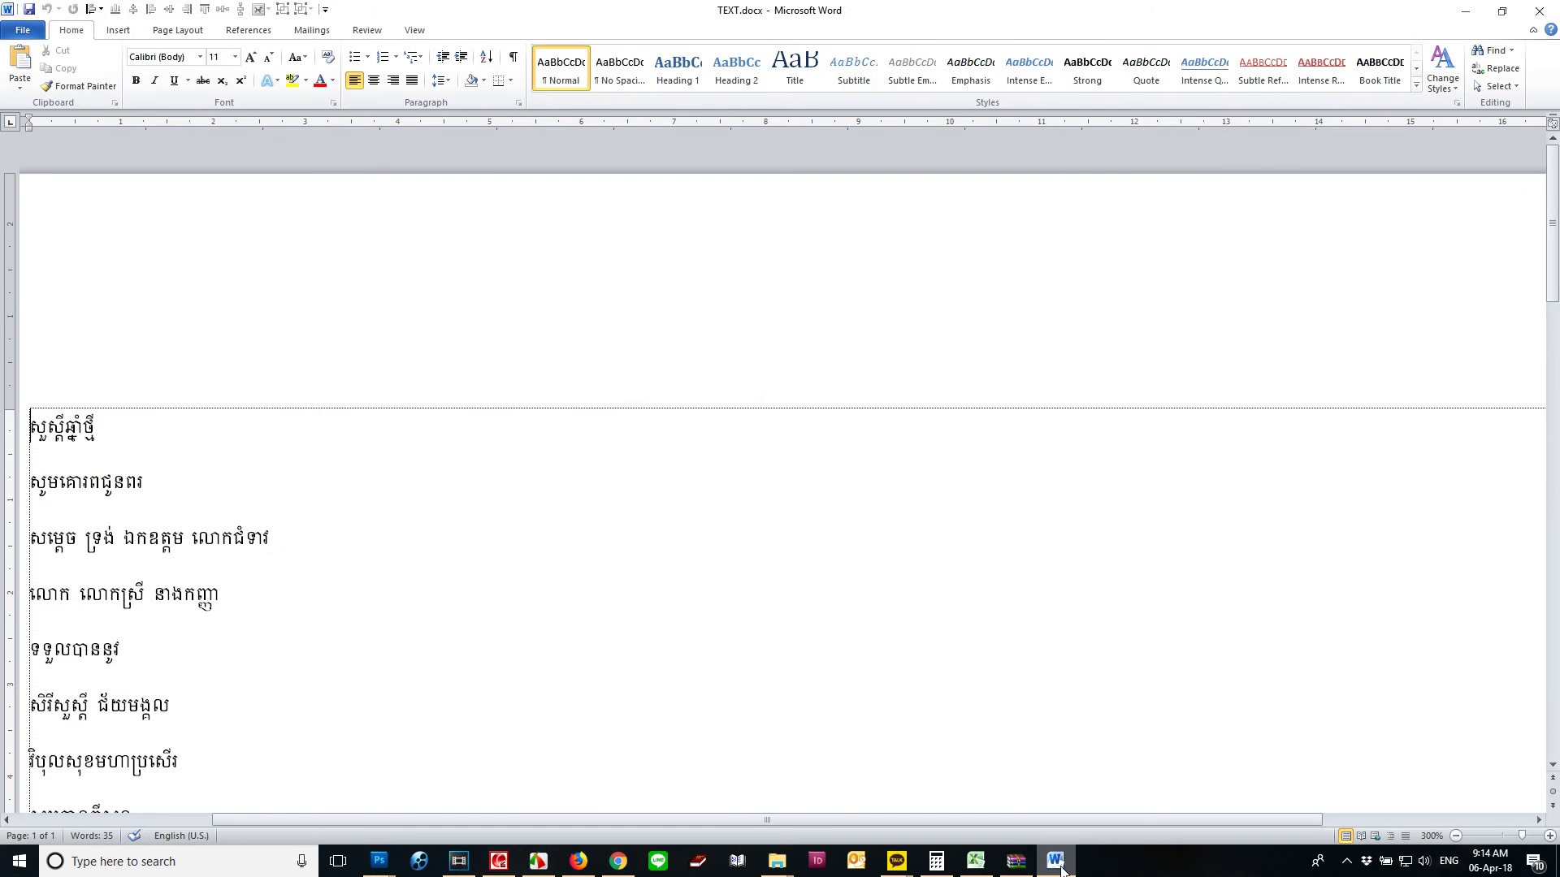
{"action": "key", "text": "shift+End"}
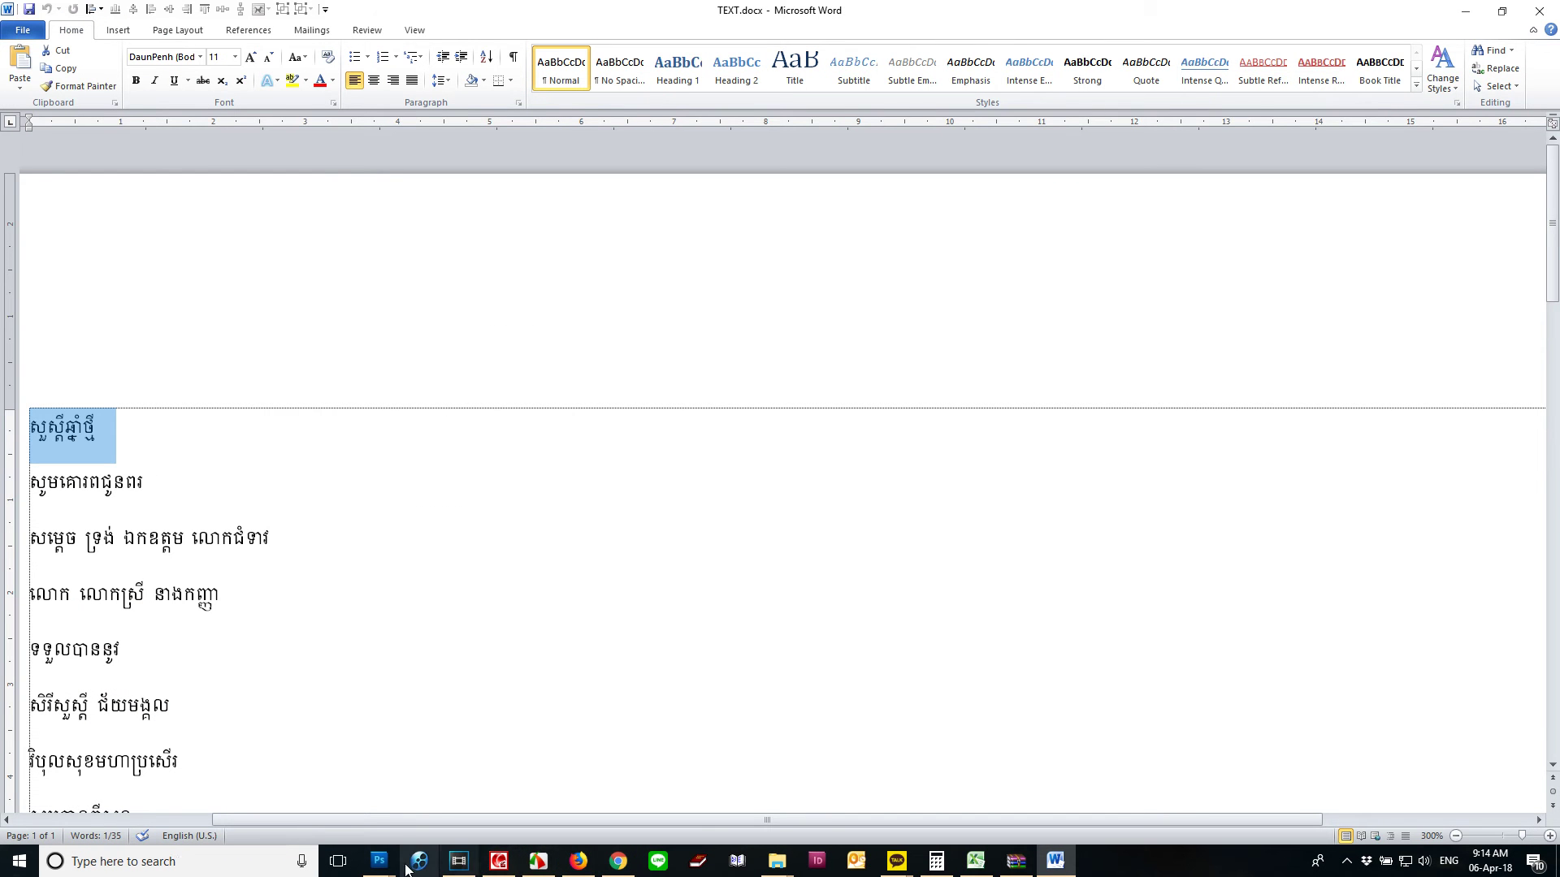
{"action": "left_click", "coordinate": [458, 861]}
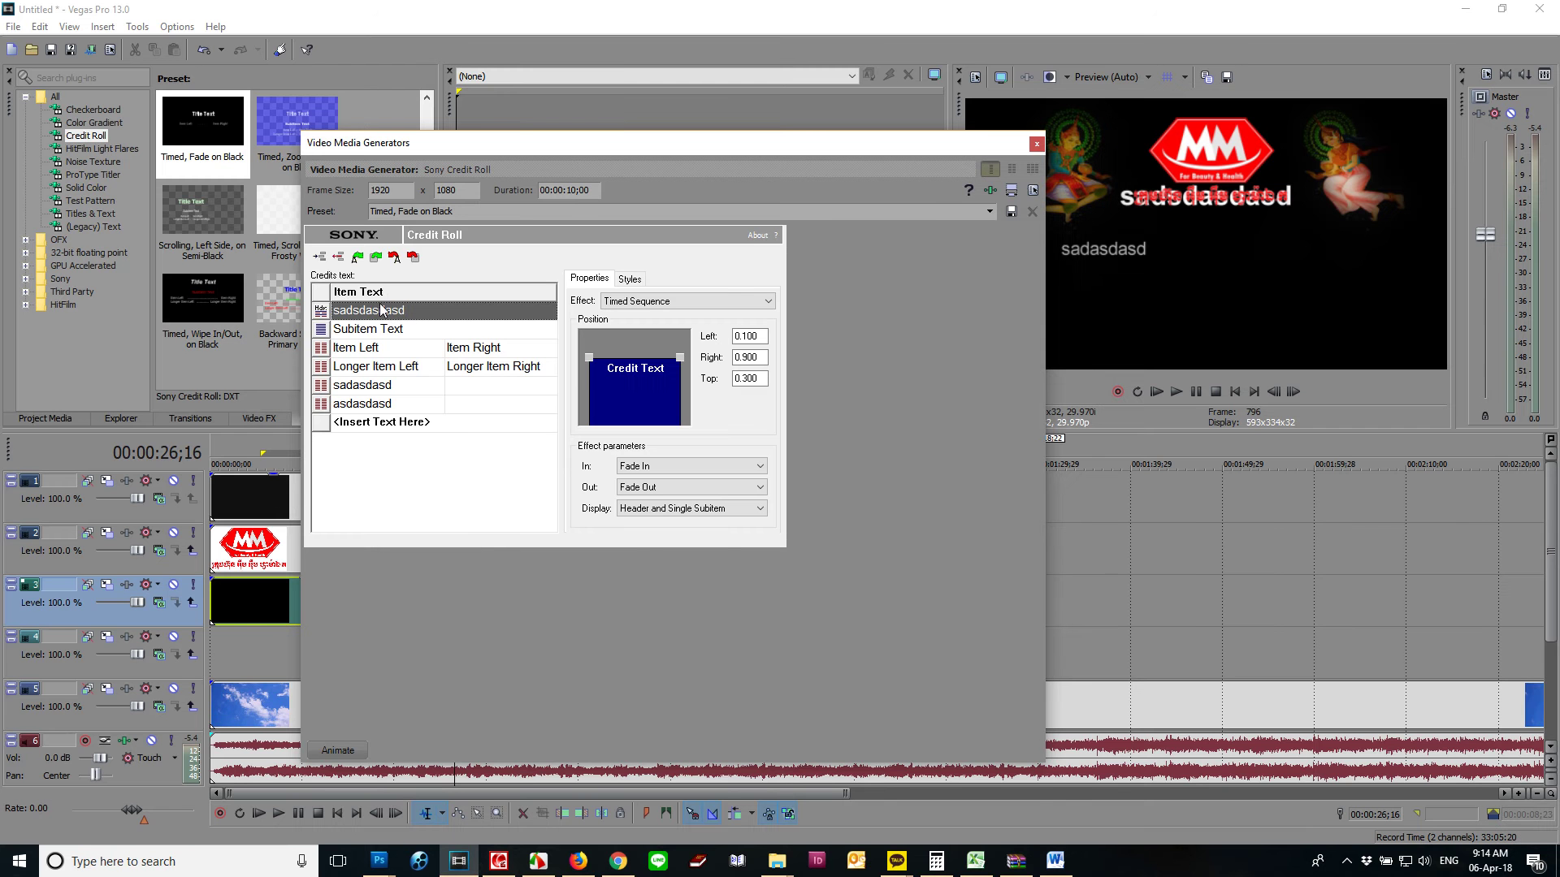
{"action": "left_click", "coordinate": [367, 312]}
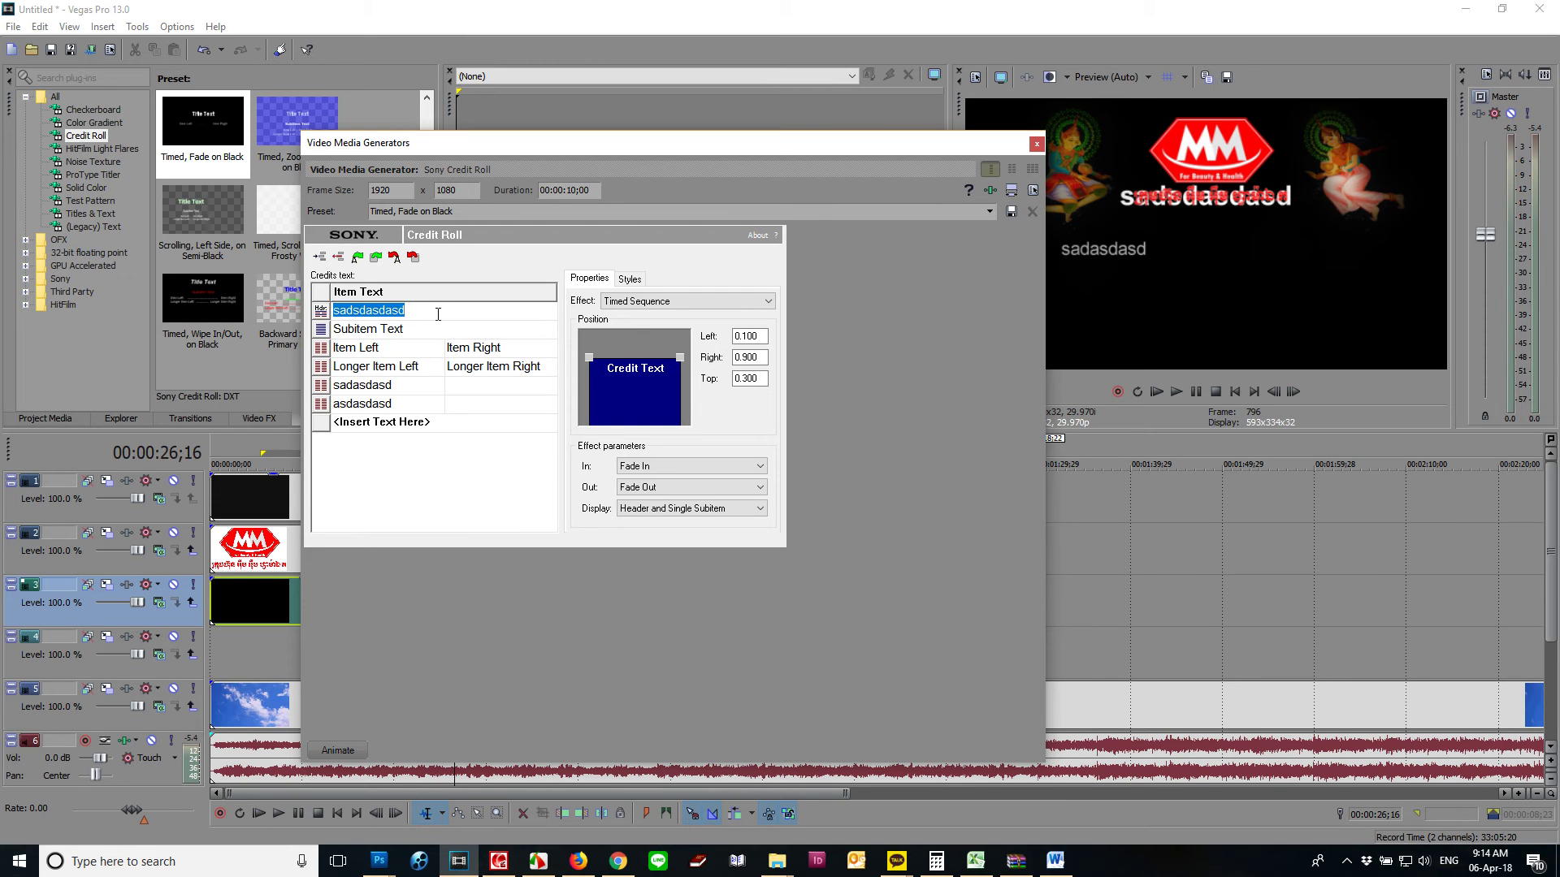
{"action": "left_click", "coordinate": [1055, 861]}
{"action": "right_click", "coordinate": [96, 427]}
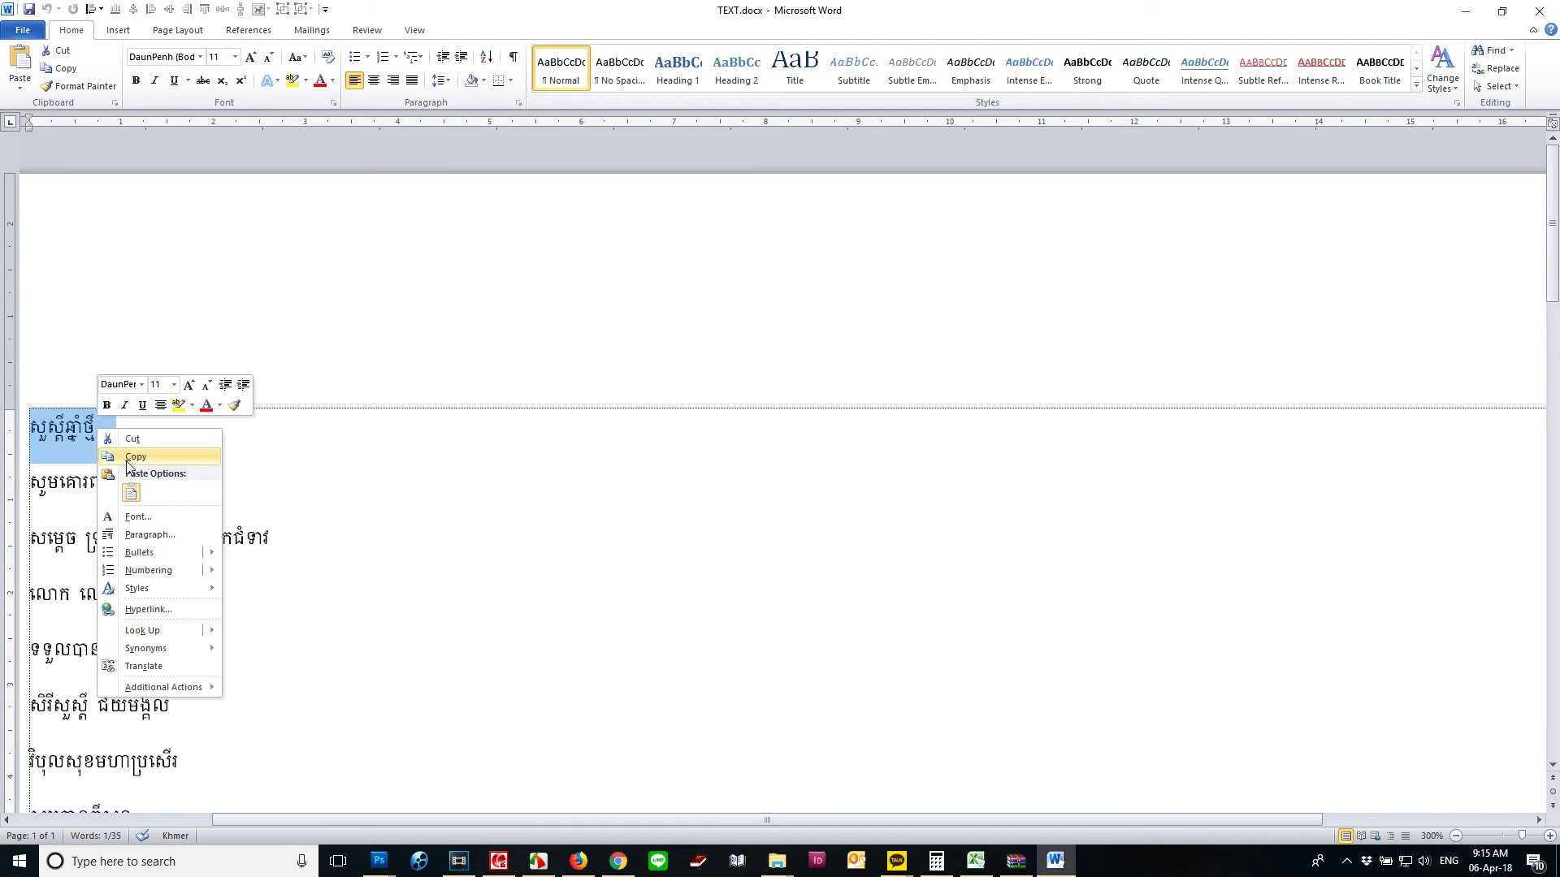
{"action": "left_click", "coordinate": [143, 455]}
Step: Switch back to Vegas Pro and replace the credit roll's title row with the copied Khmer line
{"action": "left_click", "coordinate": [458, 861]}
{"action": "left_click", "coordinate": [385, 316]}
{"action": "key", "text": "ctrl+a"}
{"action": "right_click", "coordinate": [365, 316]}
{"action": "left_click", "coordinate": [410, 385]}
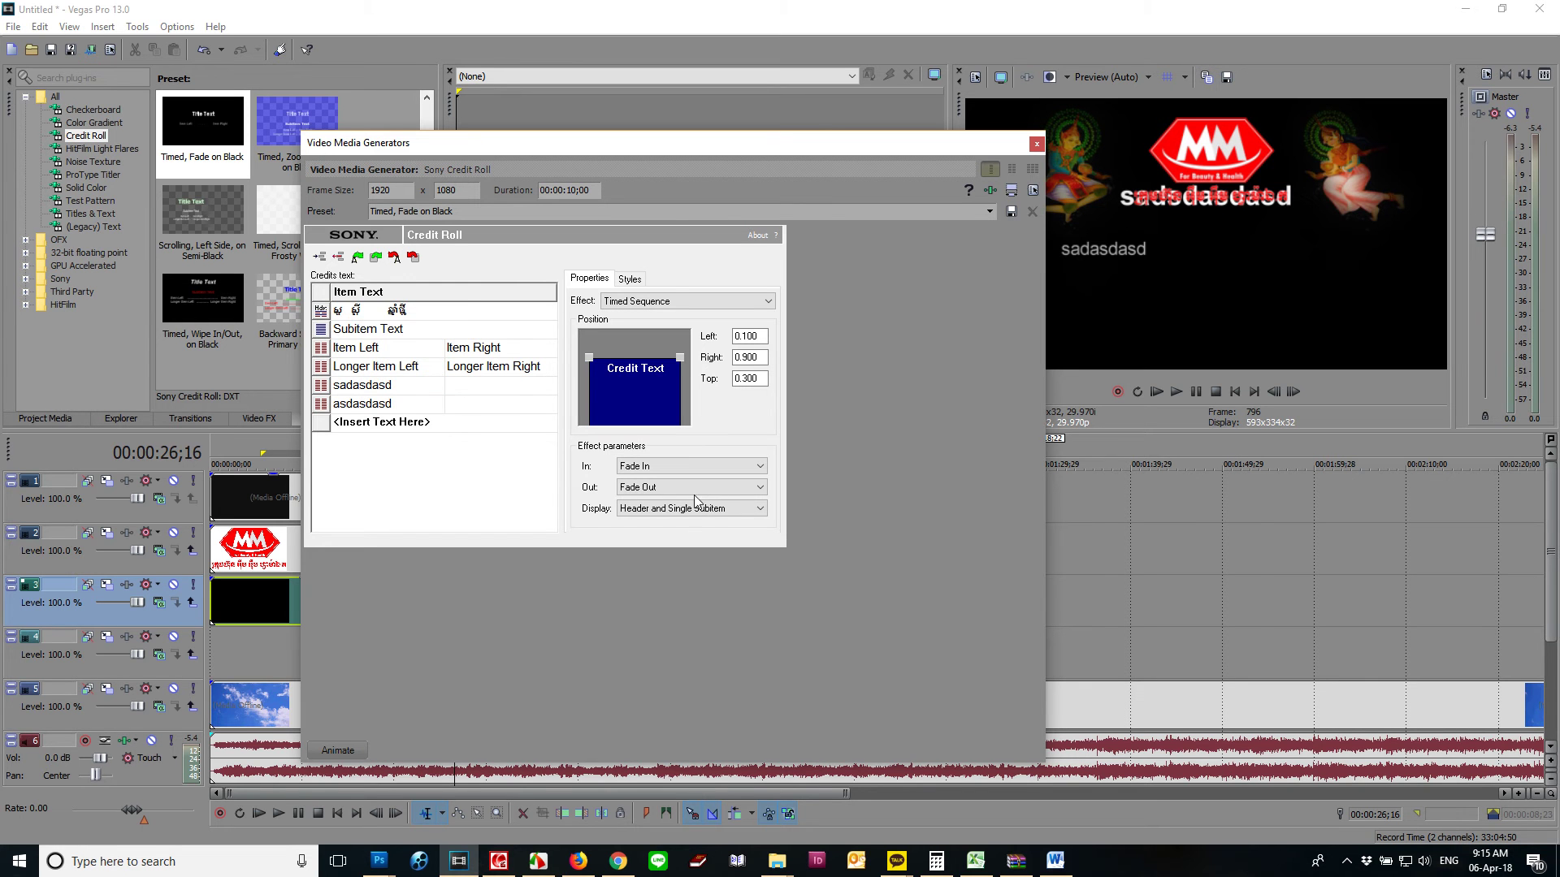
{"action": "key", "text": "Return"}
Step: Play back from 00:00:04;20 to check how the Khmer title renders in the preview
{"action": "left_click", "coordinate": [253, 550]}
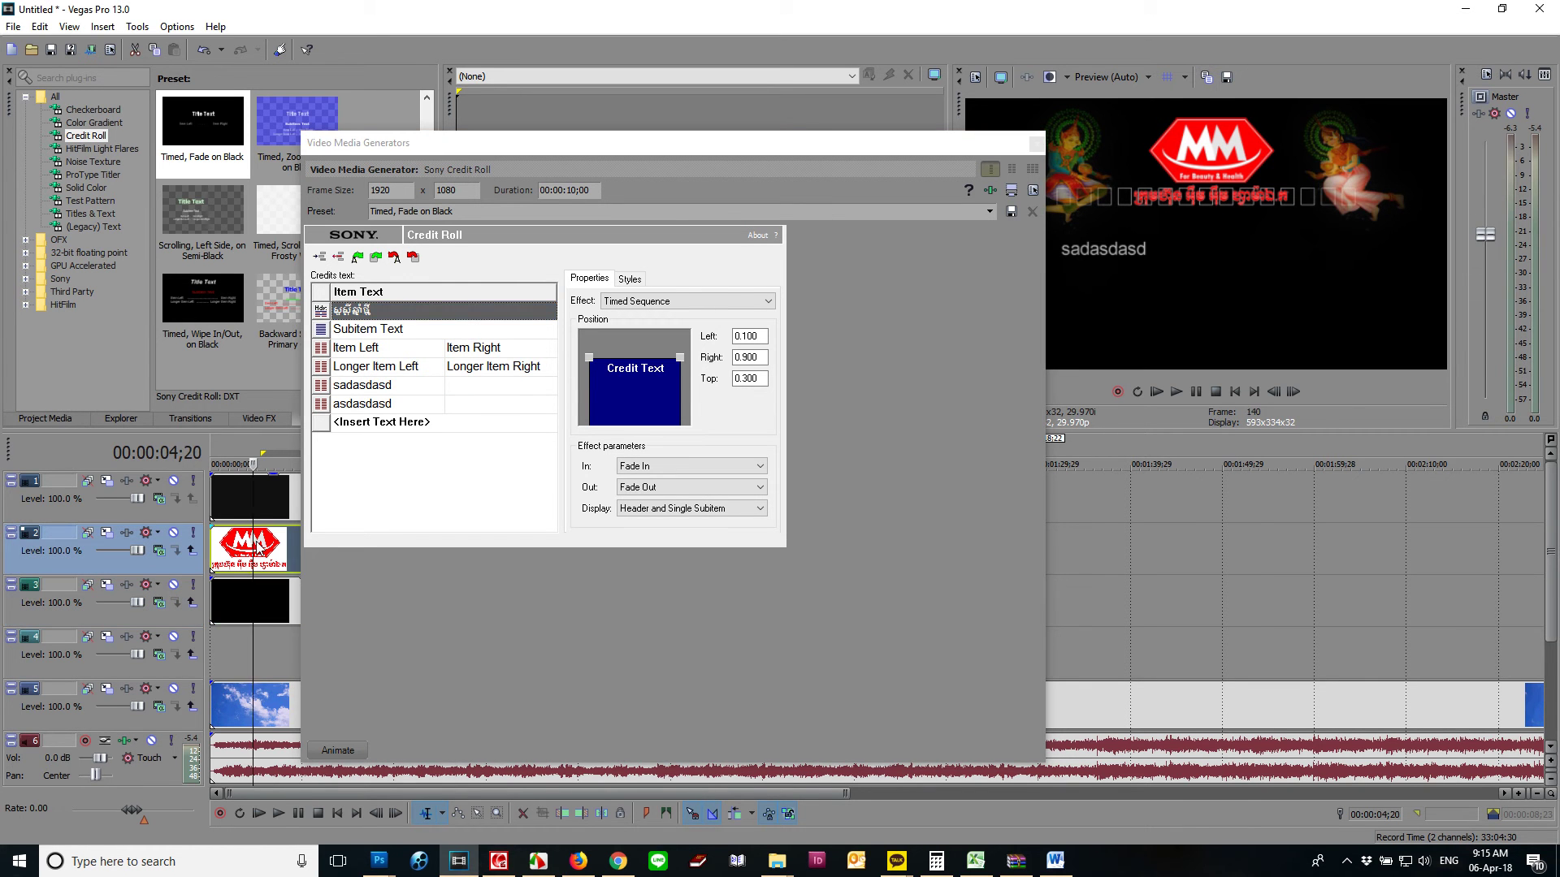
{"action": "key", "text": "space"}
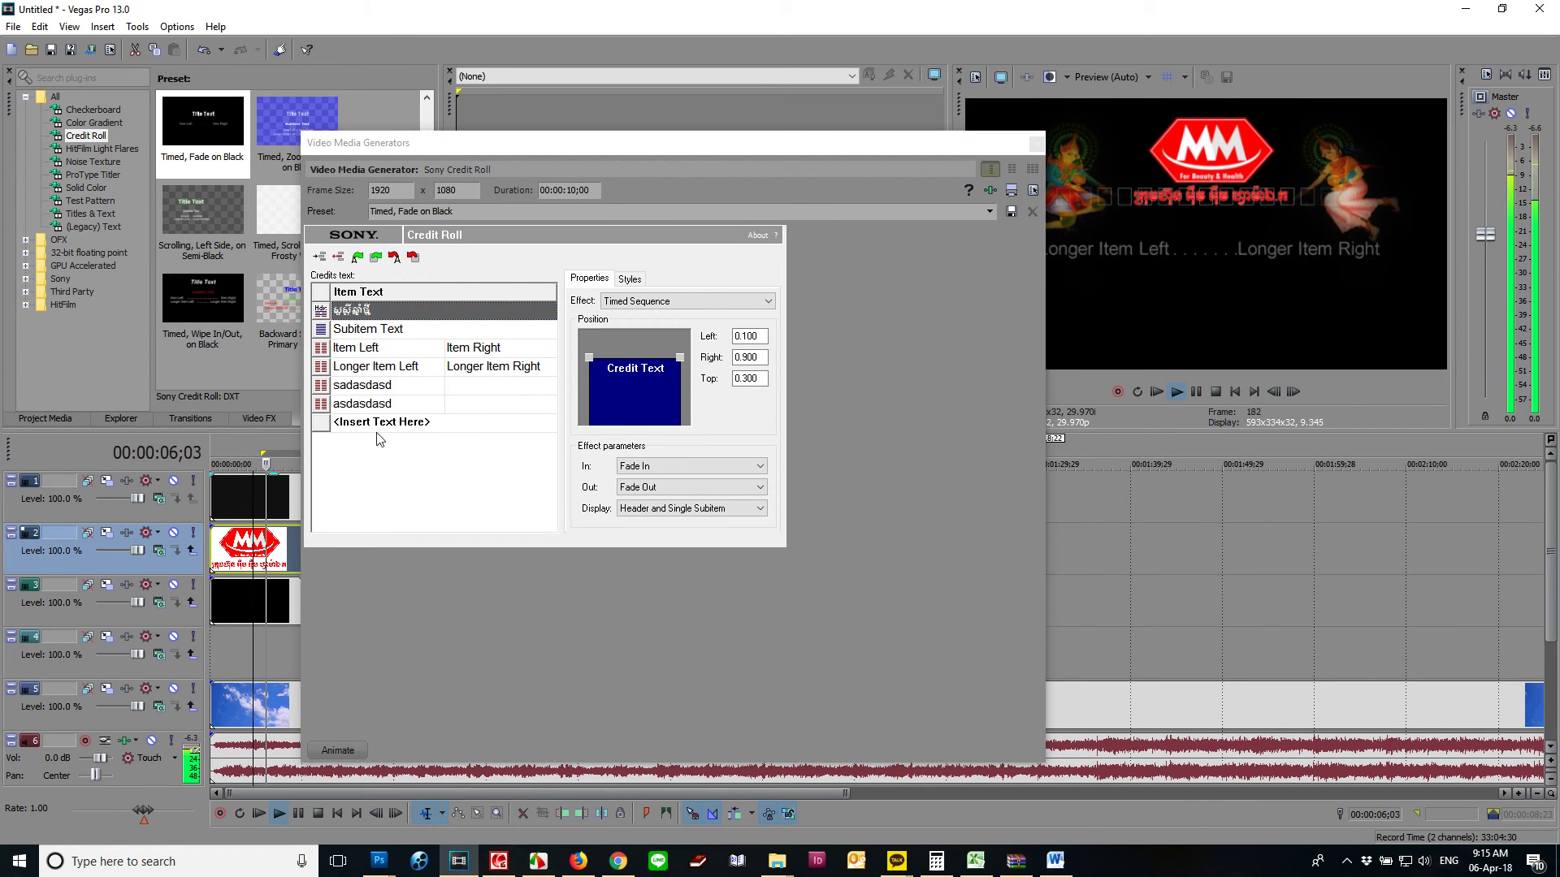
{"action": "key", "text": "space"}
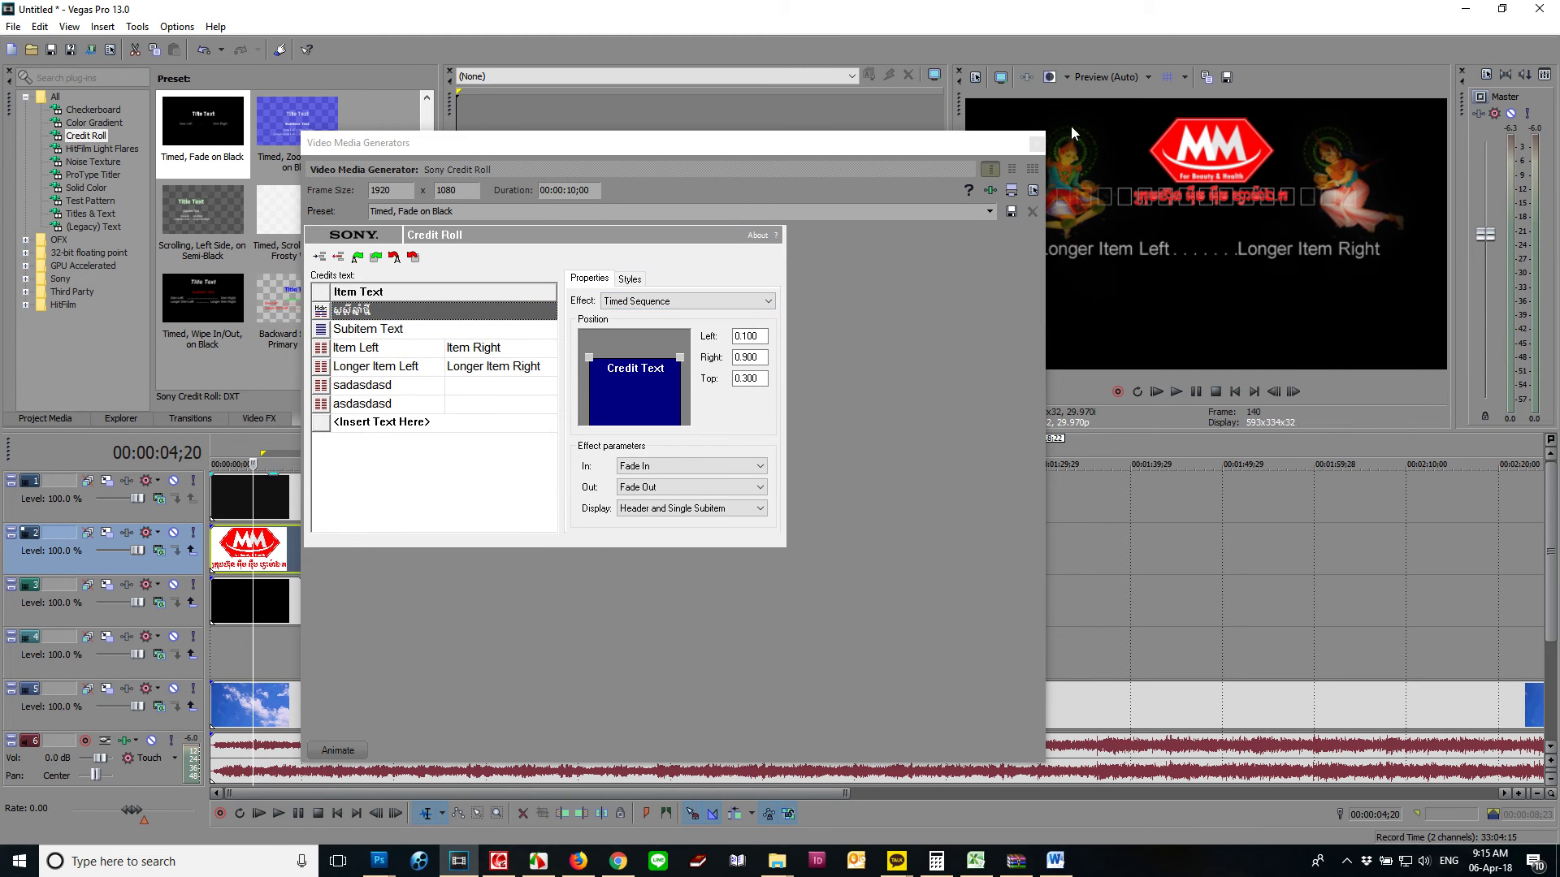
Step: Close the credit roll's settings and delete its event from track 3
{"action": "left_click", "coordinate": [1035, 143]}
{"action": "left_click", "coordinate": [297, 601]}
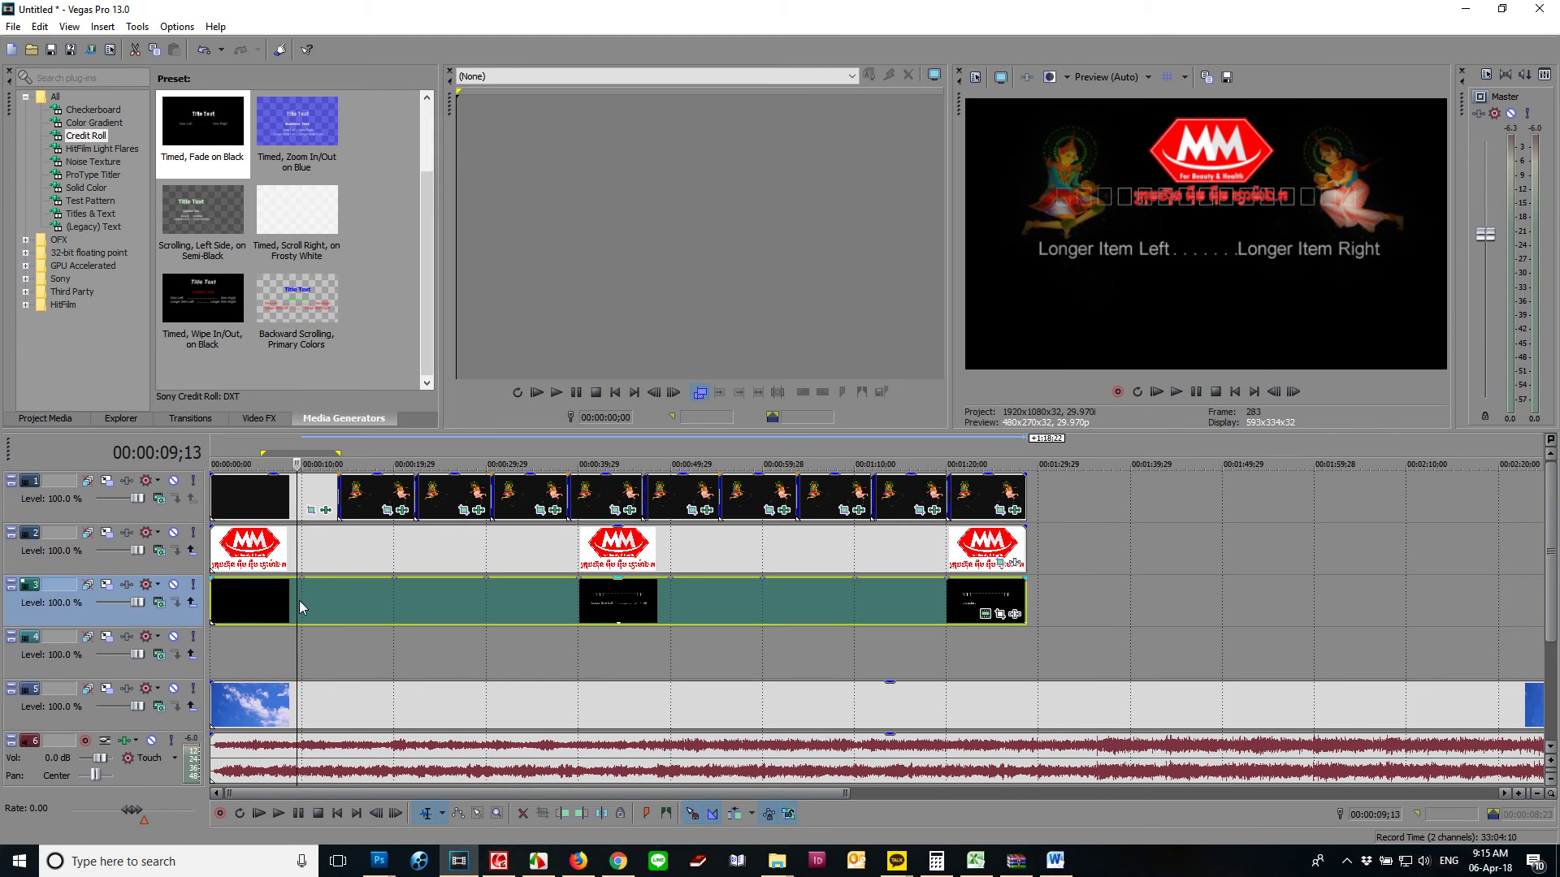
{"action": "key", "text": "Delete"}
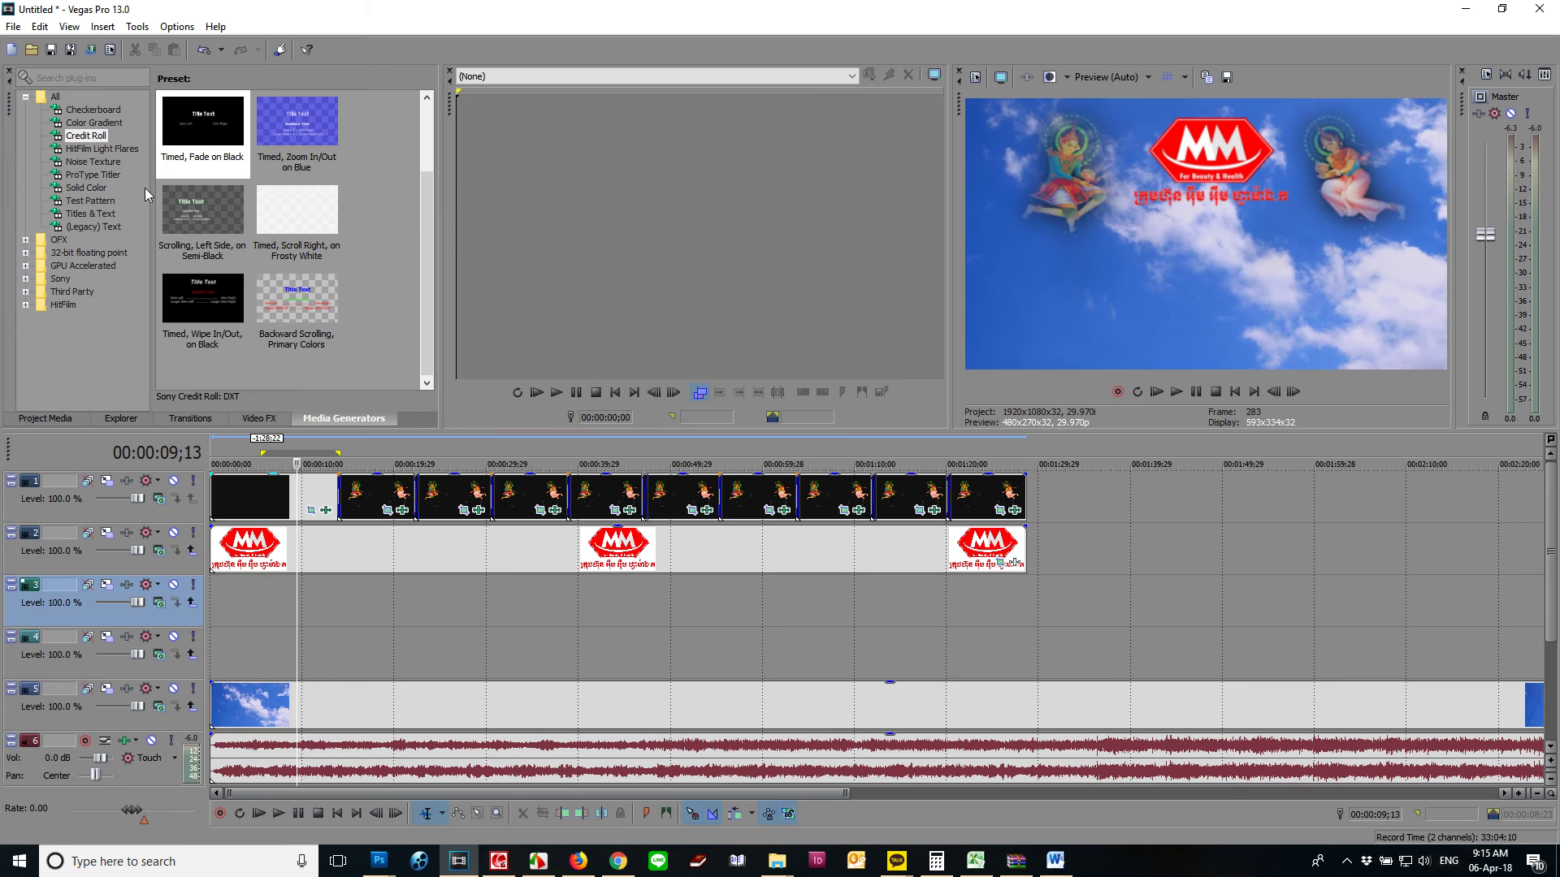
Step: Add the (Legacy) Text preset "Cool" at the start of track 3 and play it back
{"action": "left_click", "coordinate": [96, 227]}
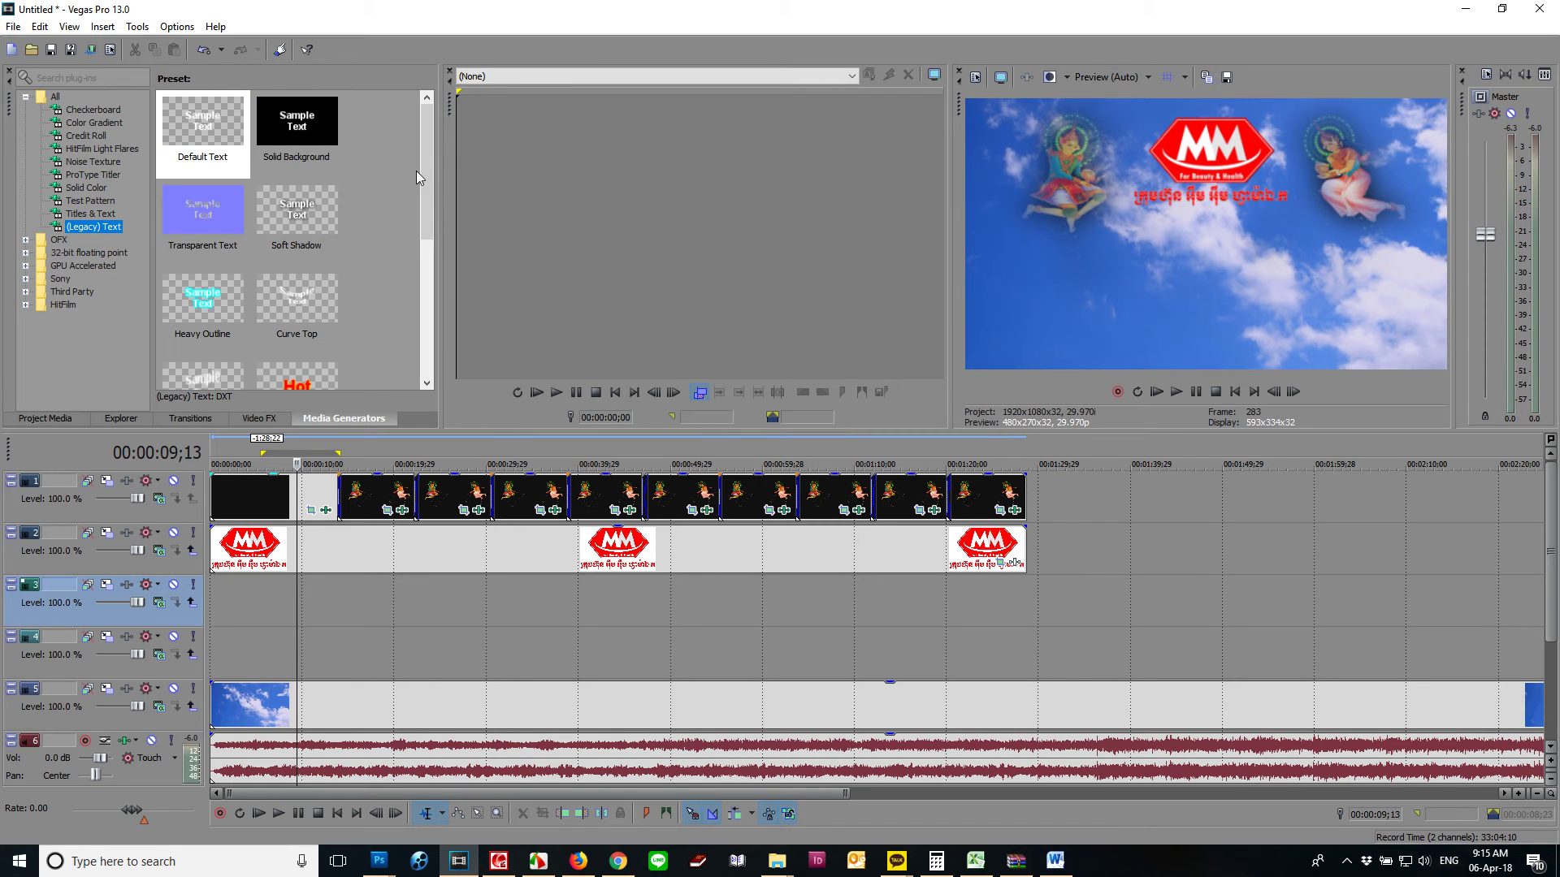
{"action": "scroll", "coordinate": [427, 257], "scroll_direction": "down", "scroll_amount": 3}
{"action": "left_click_drag", "start_coordinate": [202, 212], "coordinate": [222, 603]}
{"action": "left_click", "coordinate": [240, 603]}
{"action": "key", "text": "space"}
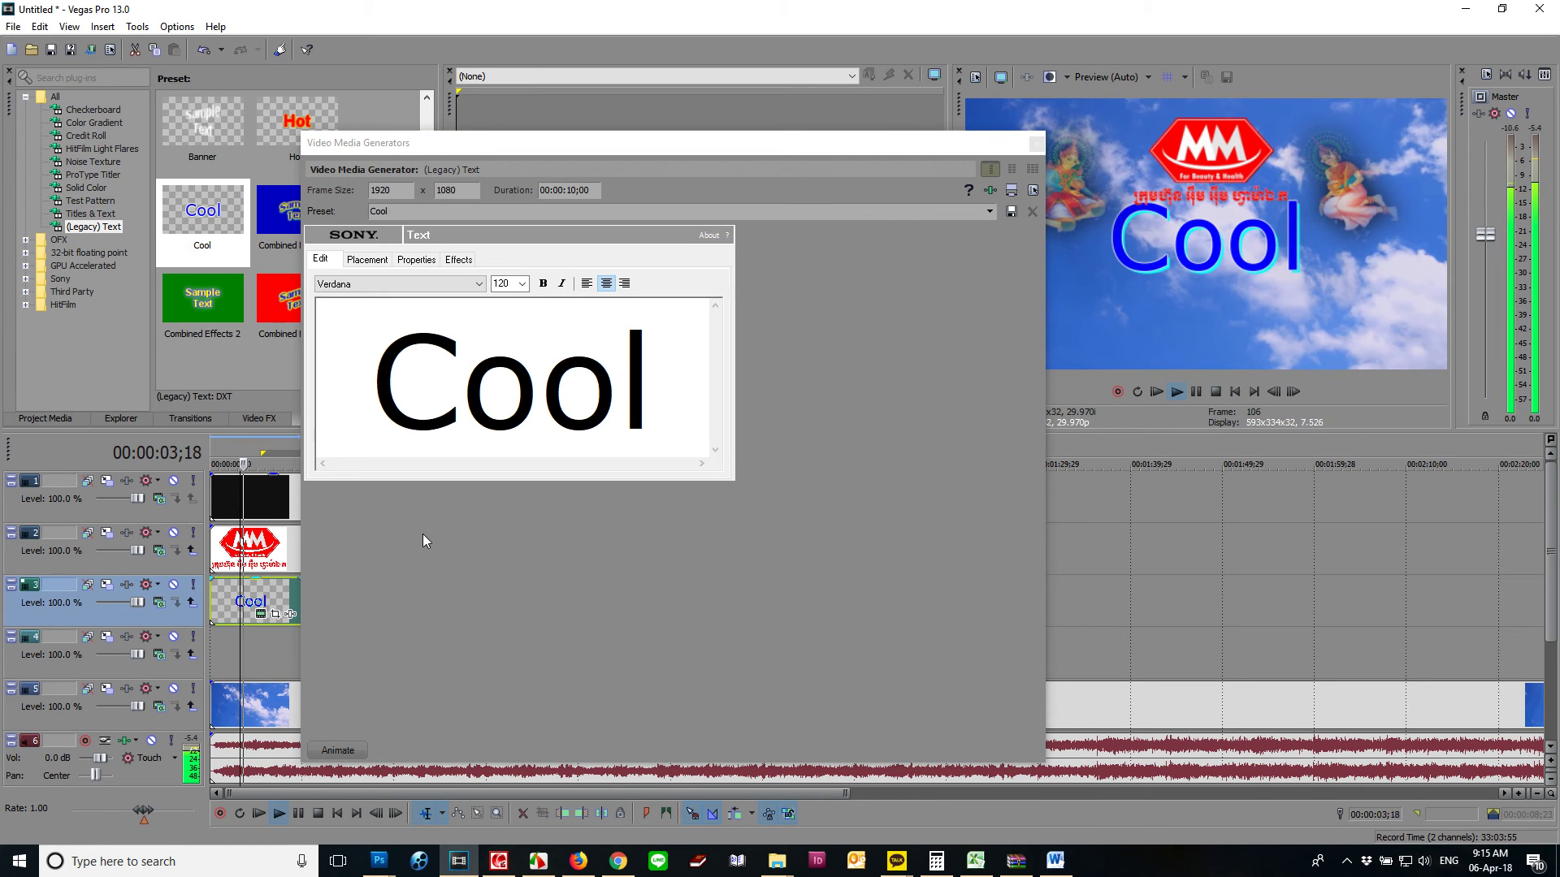
Step: Replace the sample text "Cool" with the copied Khmer line "សួស្តីឆ្នាំថ្មី" and set its font size to 108
{"action": "key", "text": "alt+Tab"}
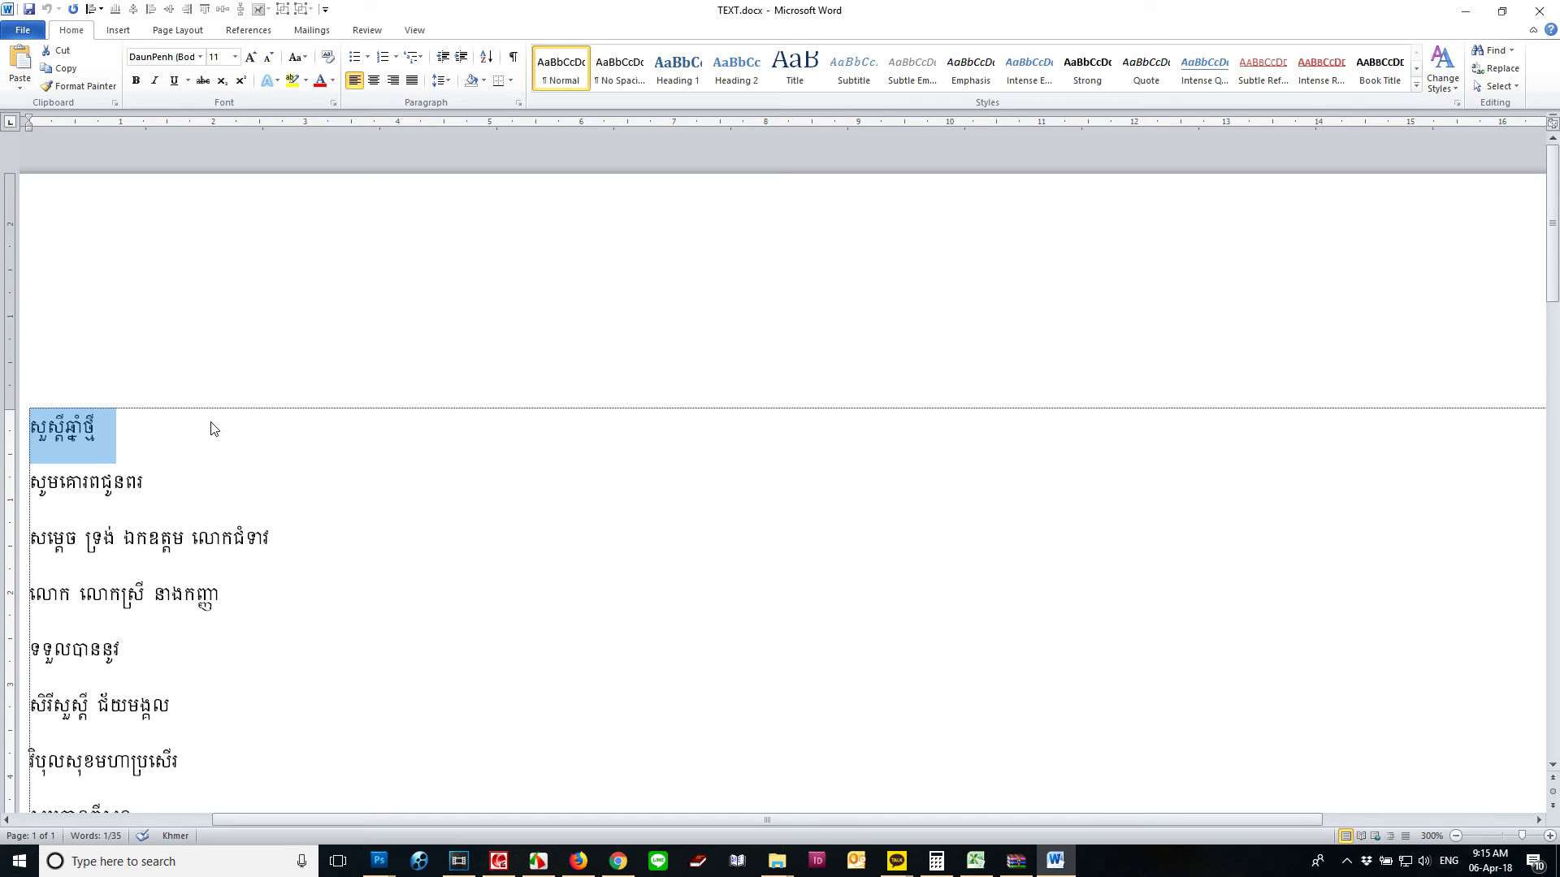
{"action": "left_click", "coordinate": [457, 861]}
{"action": "left_click", "coordinate": [447, 401]}
{"action": "key", "text": "ctrl+a"}
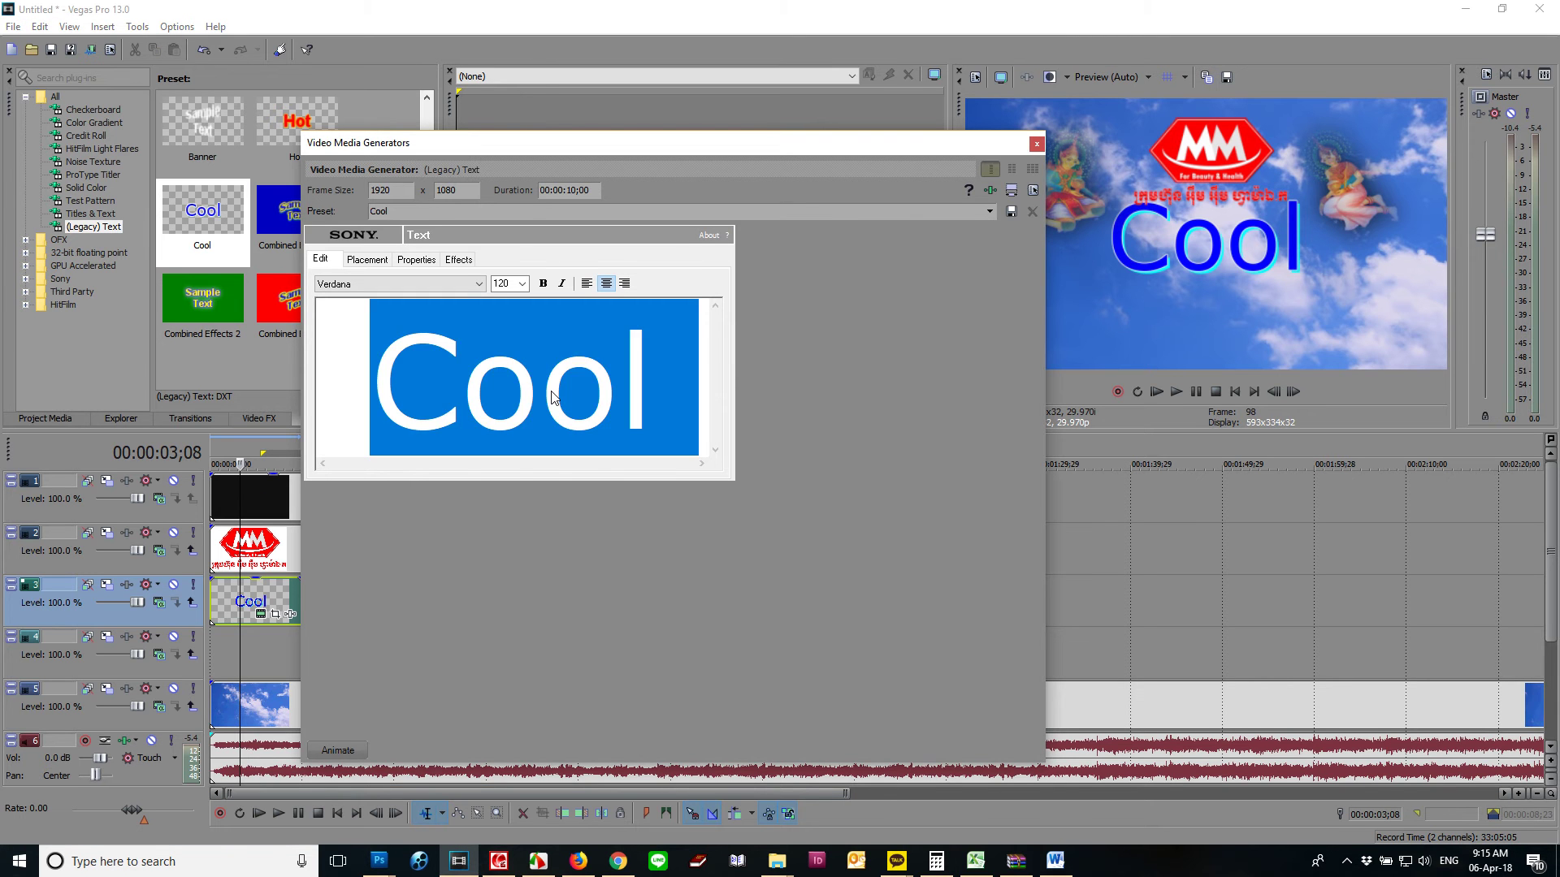
{"action": "key", "text": "Delete"}
{"action": "key", "text": "ctrl+v"}
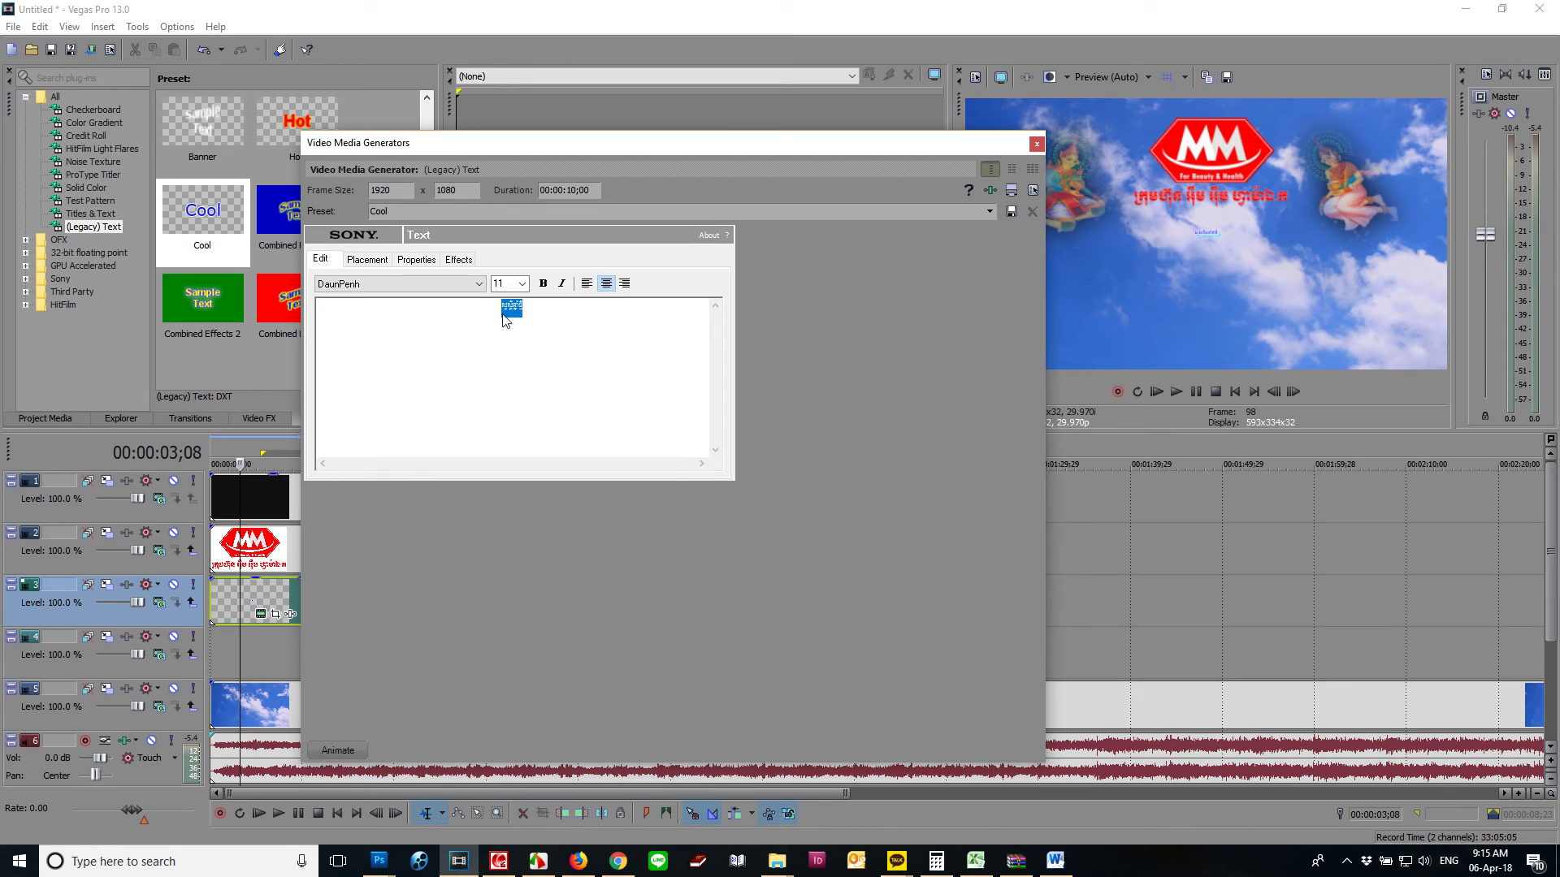
{"action": "left_click", "coordinate": [520, 286]}
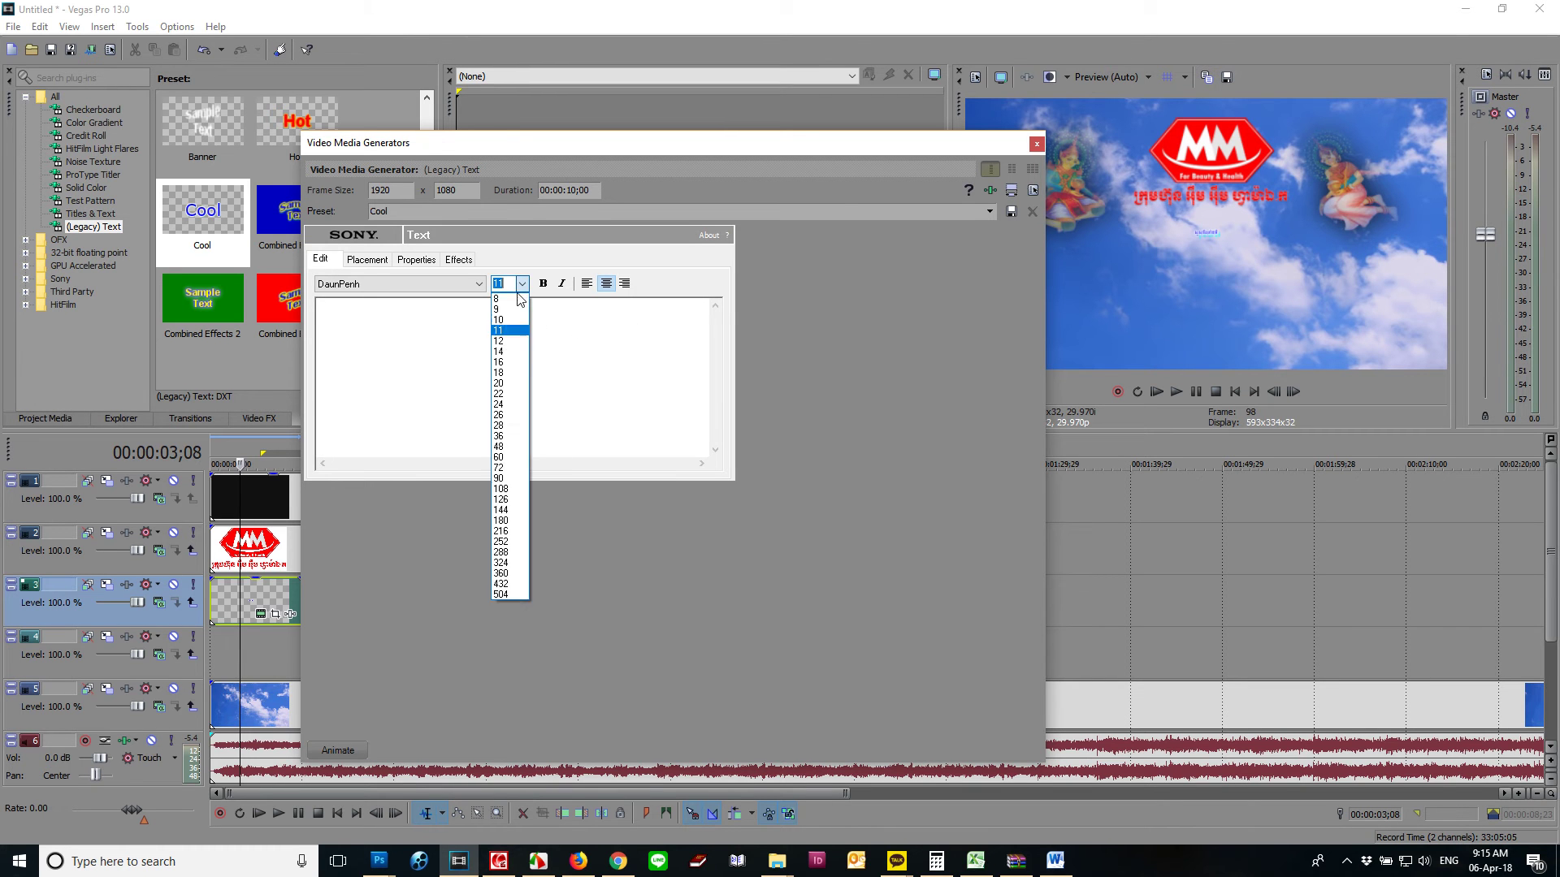
{"action": "left_click", "coordinate": [504, 489]}
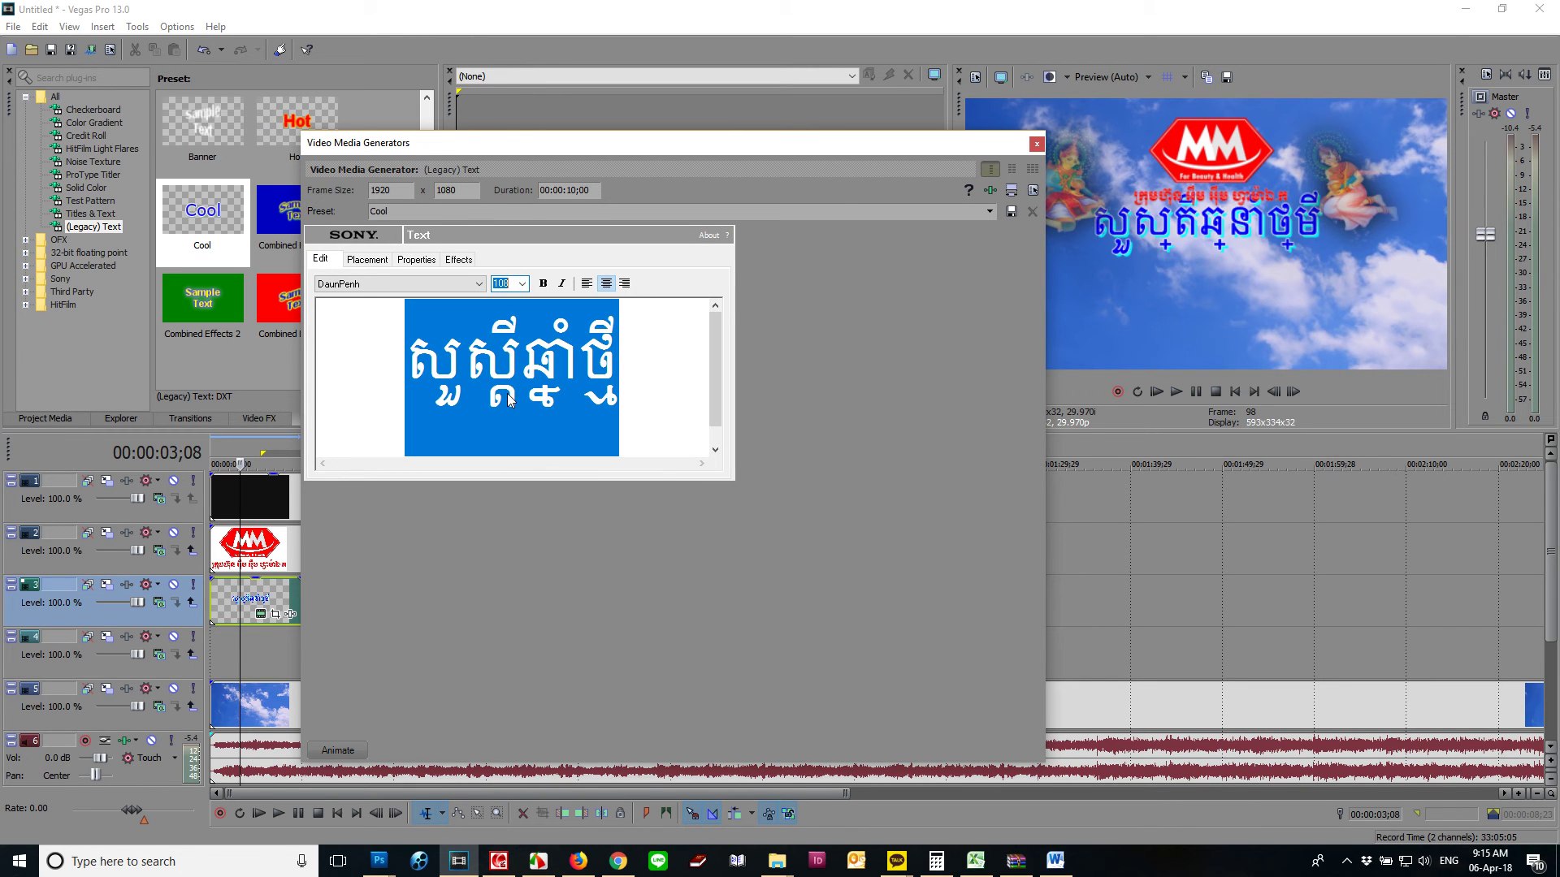
Step: Try the fonts Khmer Unicode L1 and NiDA OdorMeanChey on the Khmer title text
{"action": "left_click", "coordinate": [477, 283]}
{"action": "left_click_drag", "start_coordinate": [478, 428], "coordinate": [482, 492]}
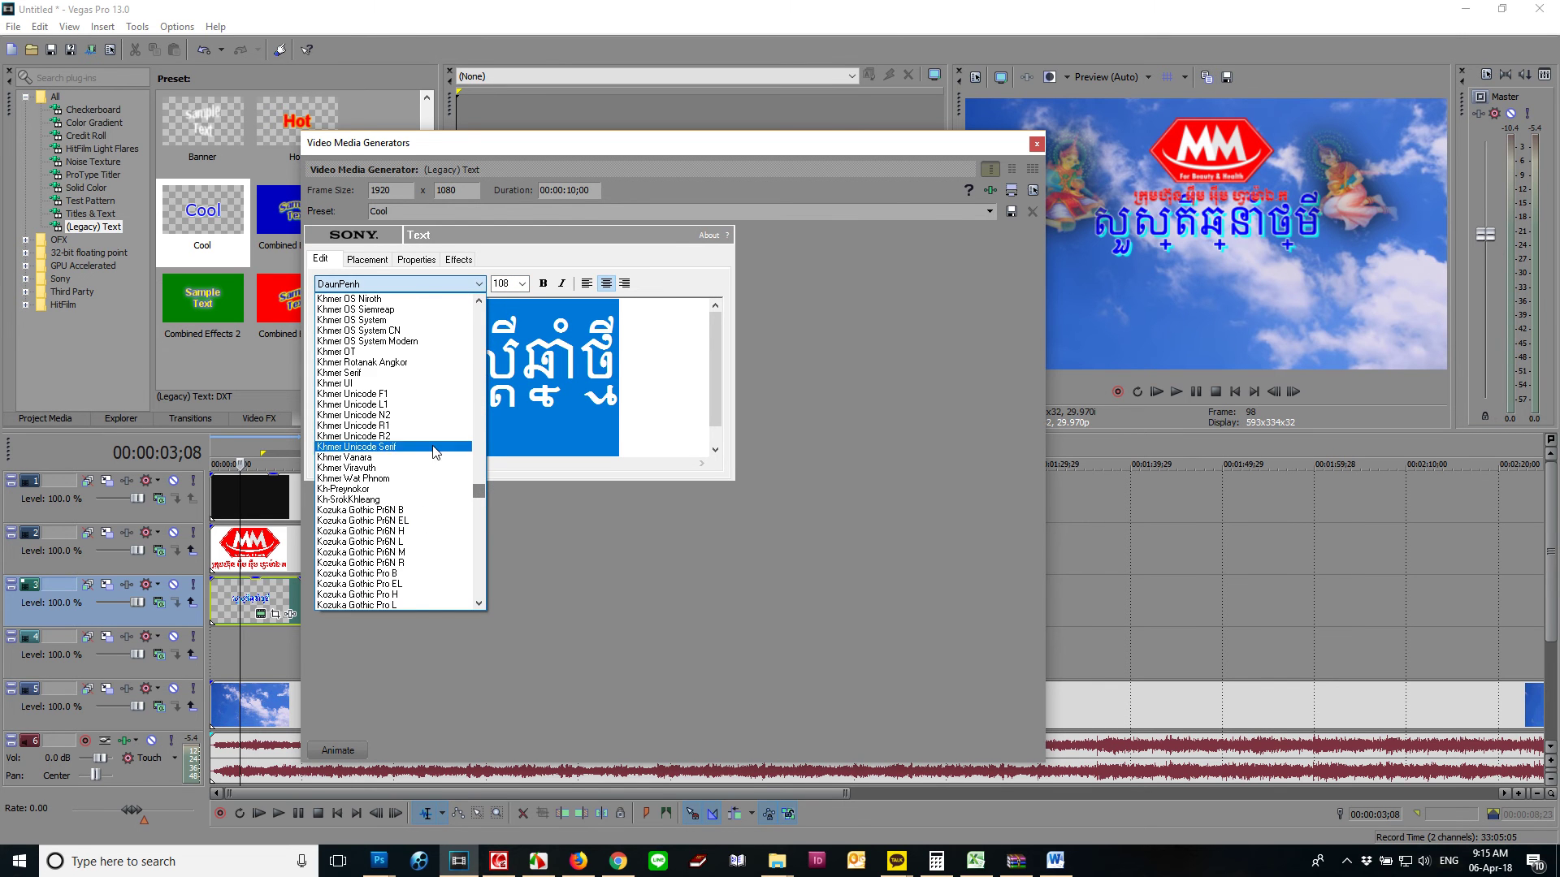
{"action": "left_click", "coordinate": [393, 404]}
{"action": "left_click", "coordinate": [479, 286]}
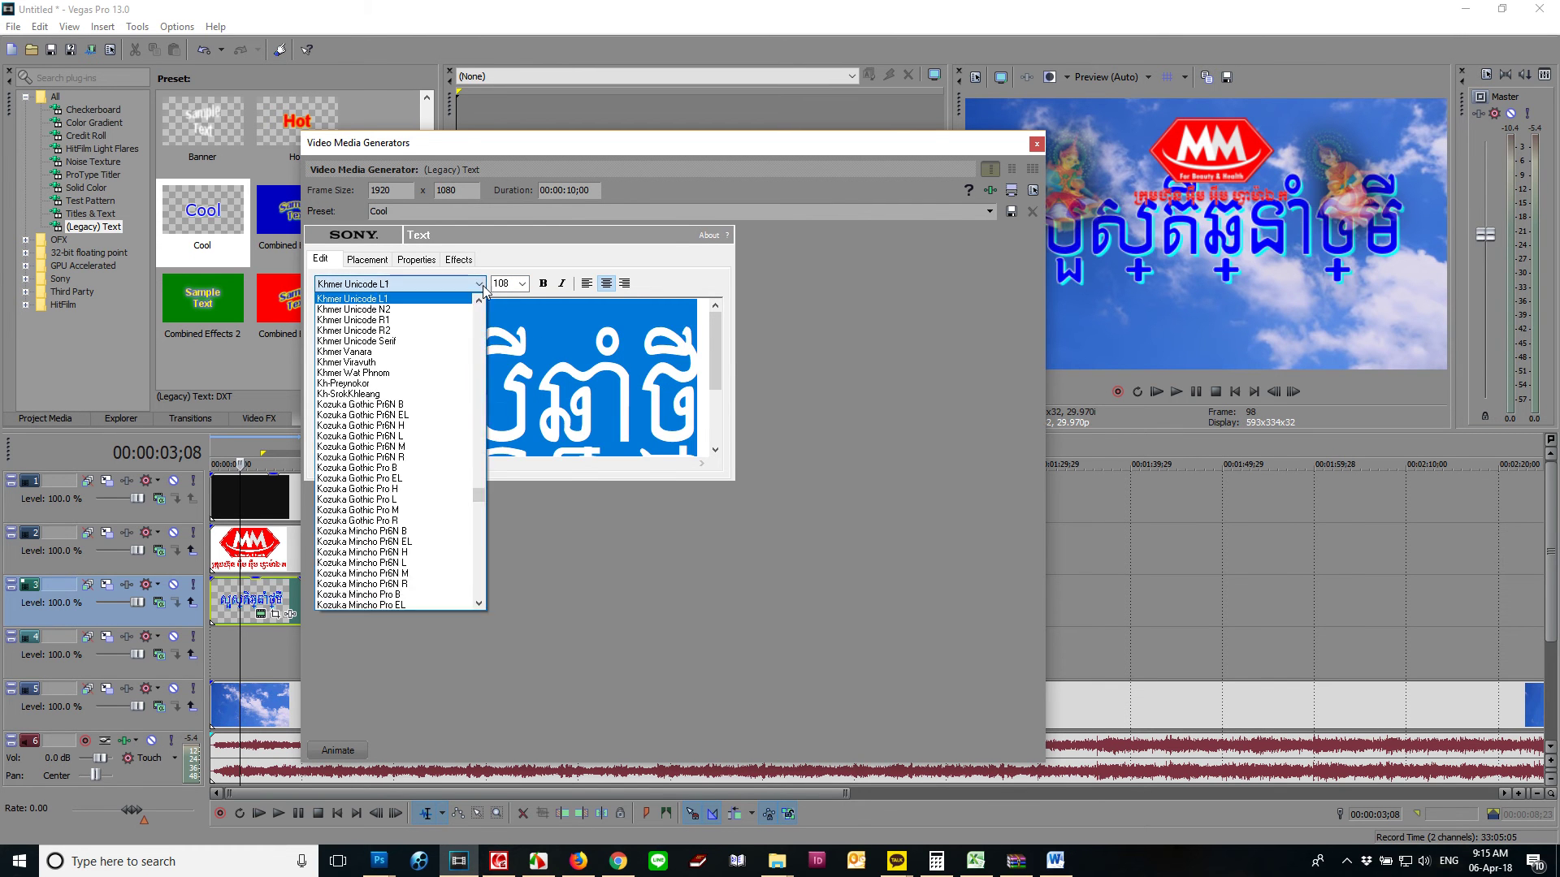
{"action": "mouse_move", "coordinate": [484, 494]}
{"action": "left_mouse_down"}
{"action": "mouse_move", "coordinate": [477, 573]}
{"action": "mouse_move", "coordinate": [476, 488]}
{"action": "left_mouse_up"}
{"action": "left_click", "coordinate": [389, 502]}
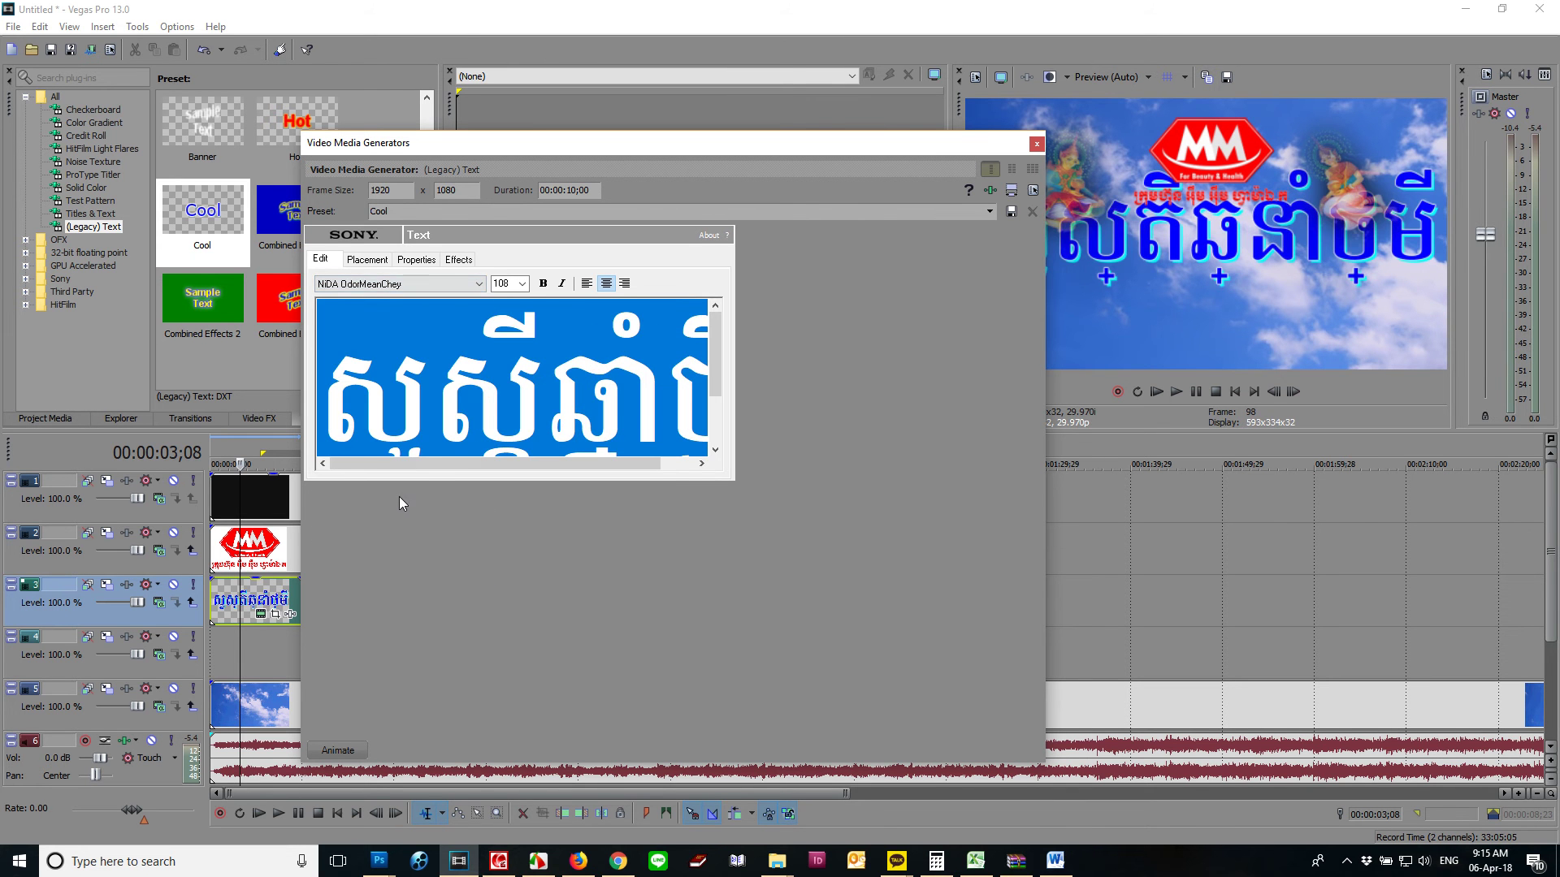
Step: Set the font of the Khmer title text to Kh Muol
{"action": "left_click_drag", "start_coordinate": [481, 556], "coordinate": [497, 471]}
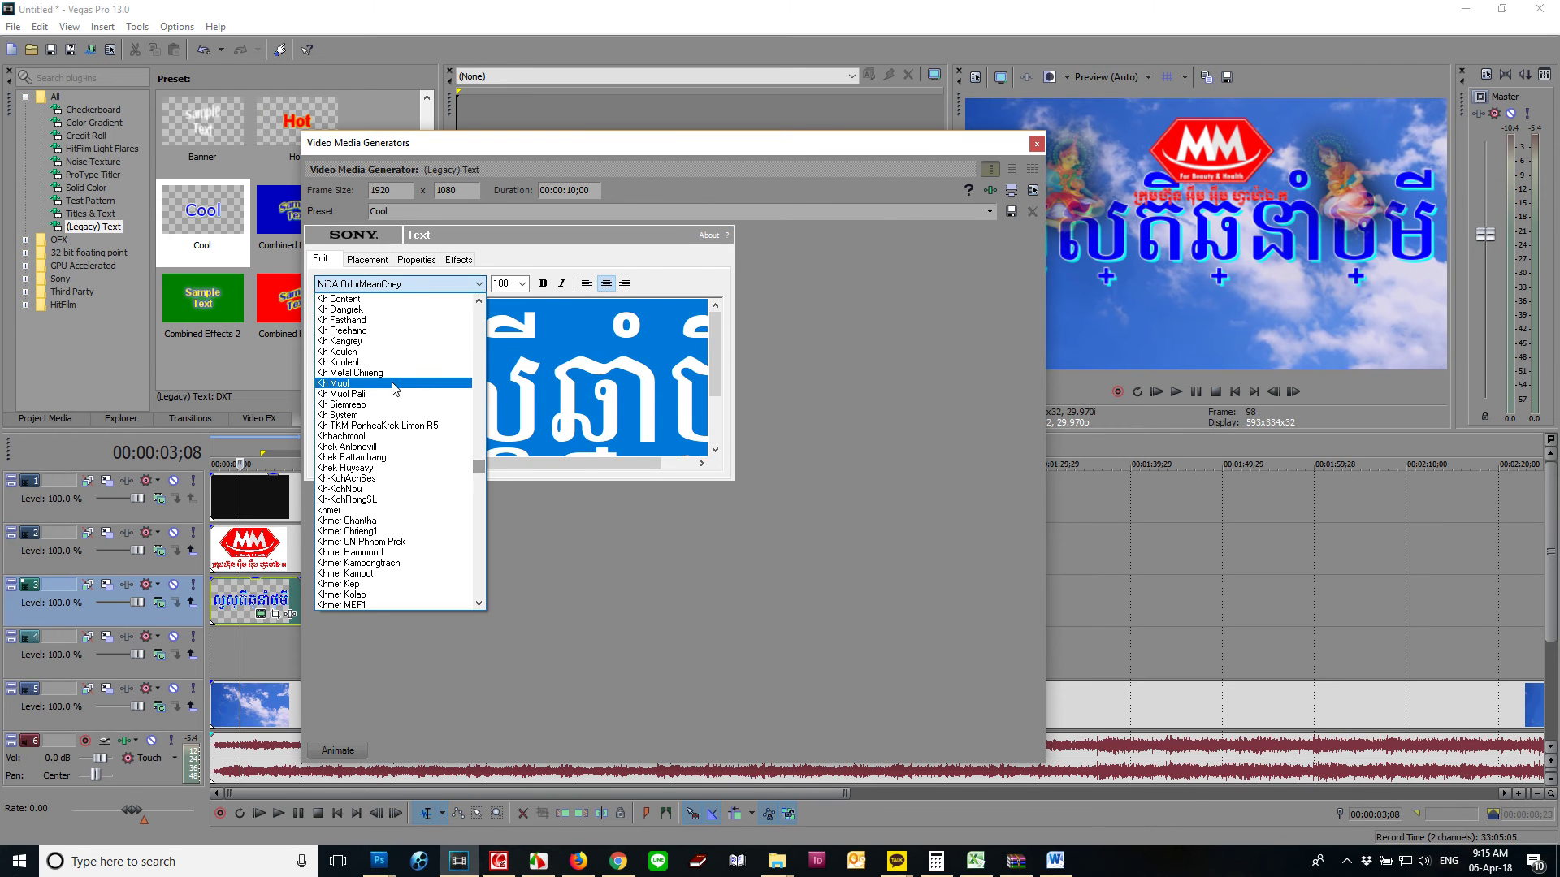
{"action": "left_click", "coordinate": [460, 384]}
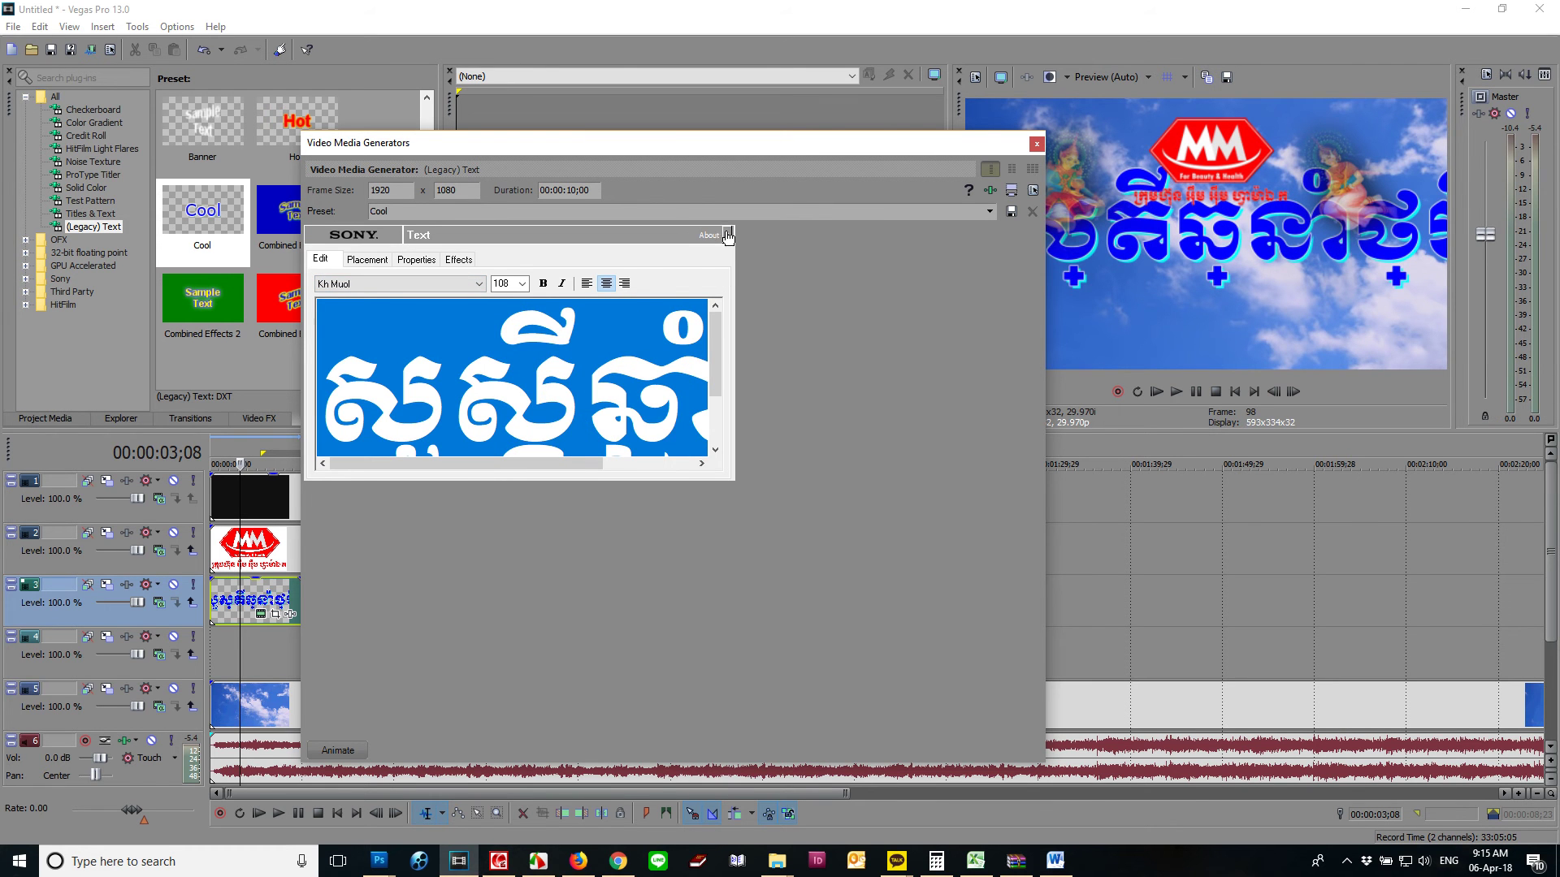
Step: Copy the first line, "សួស្តីឆ្នាំថ្មី", from TEXT.txt in the VIDEO folder and paste it into the title text in Vegas Pro
{"action": "left_click", "coordinate": [777, 861]}
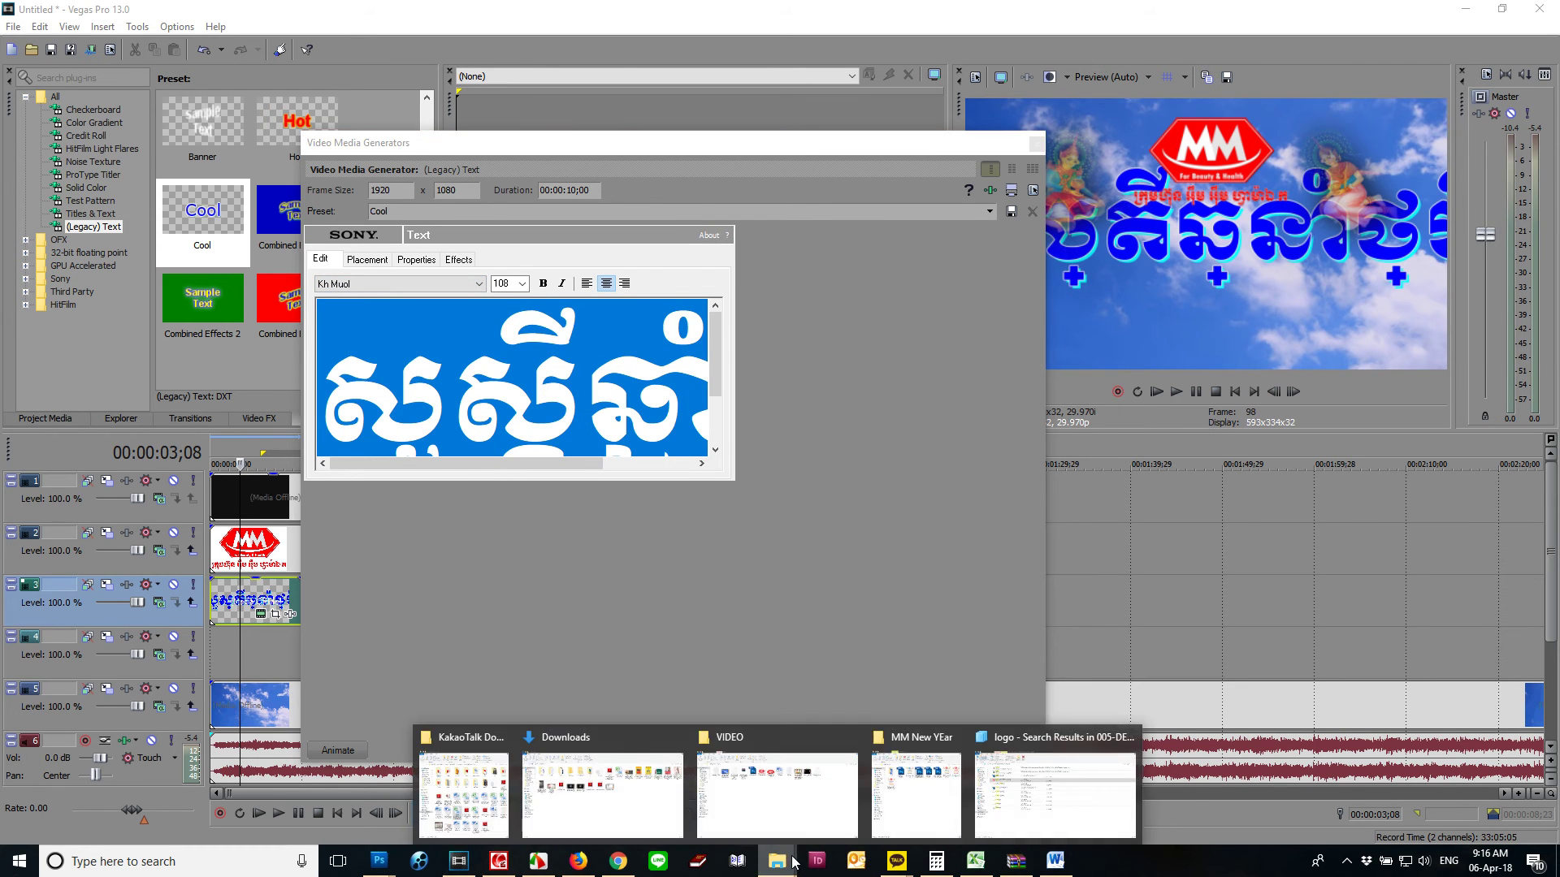
{"action": "left_click", "coordinate": [798, 812]}
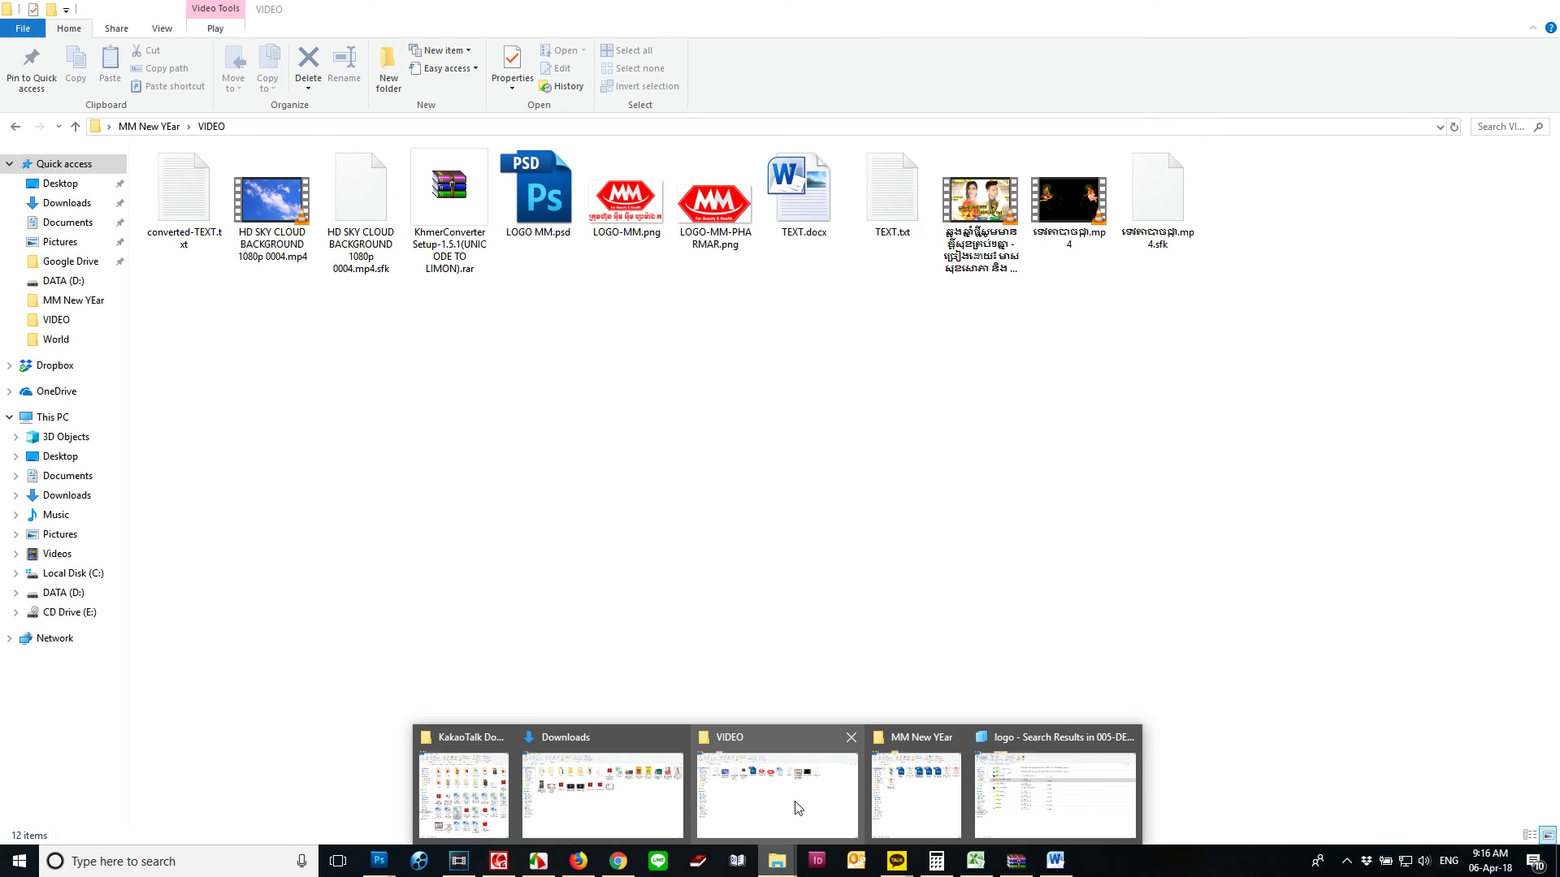
{"action": "double_click", "coordinate": [887, 213]}
{"action": "left_click_drag", "start_coordinate": [405, 172], "coordinate": [313, 172]}
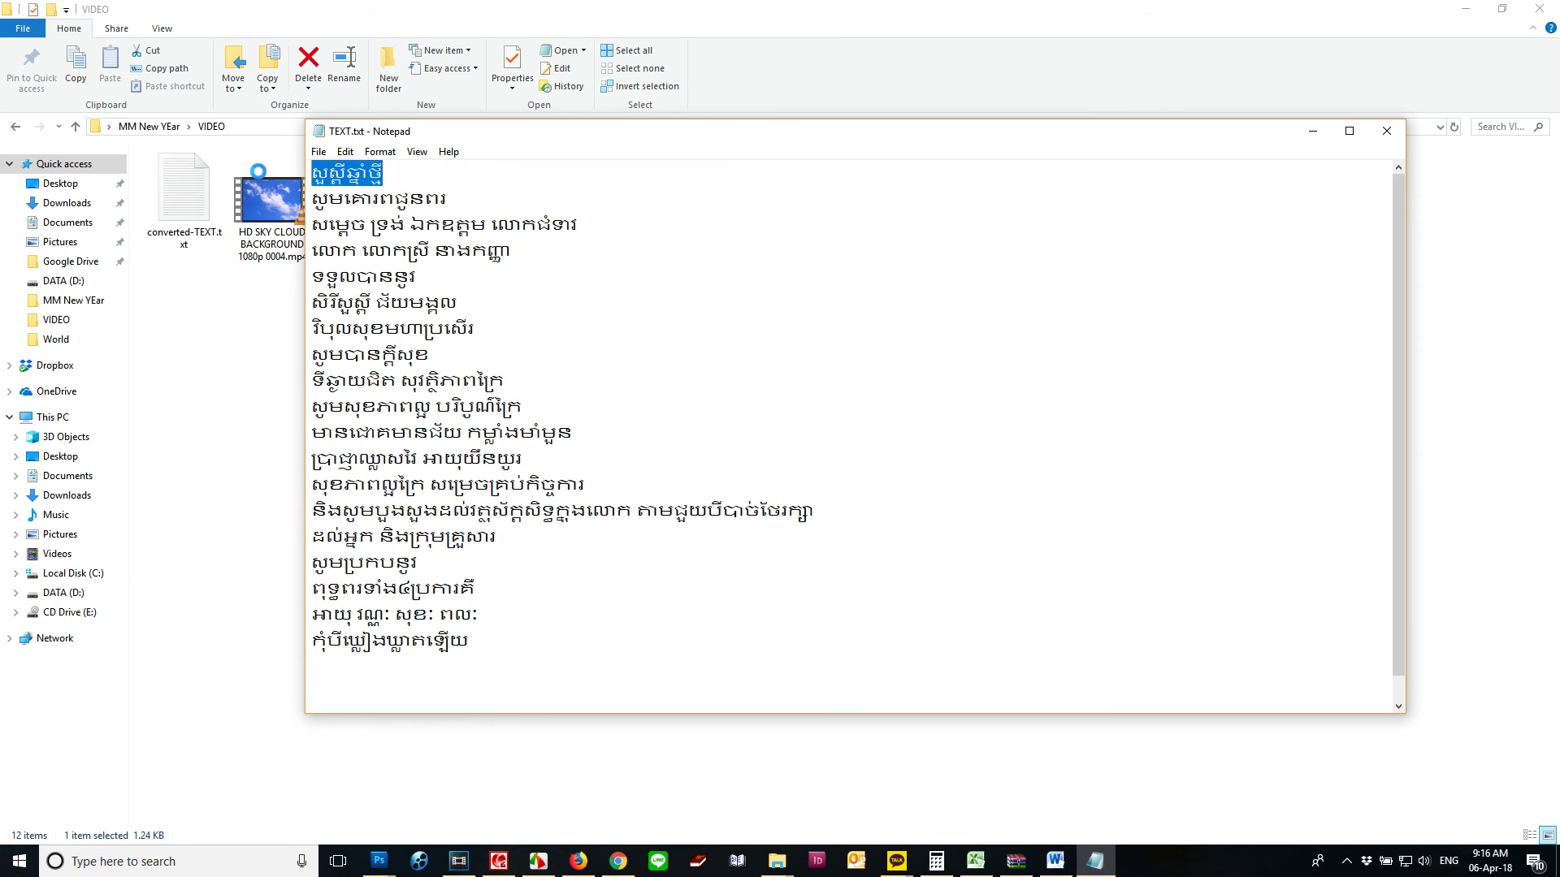
{"action": "left_click", "coordinate": [459, 861]}
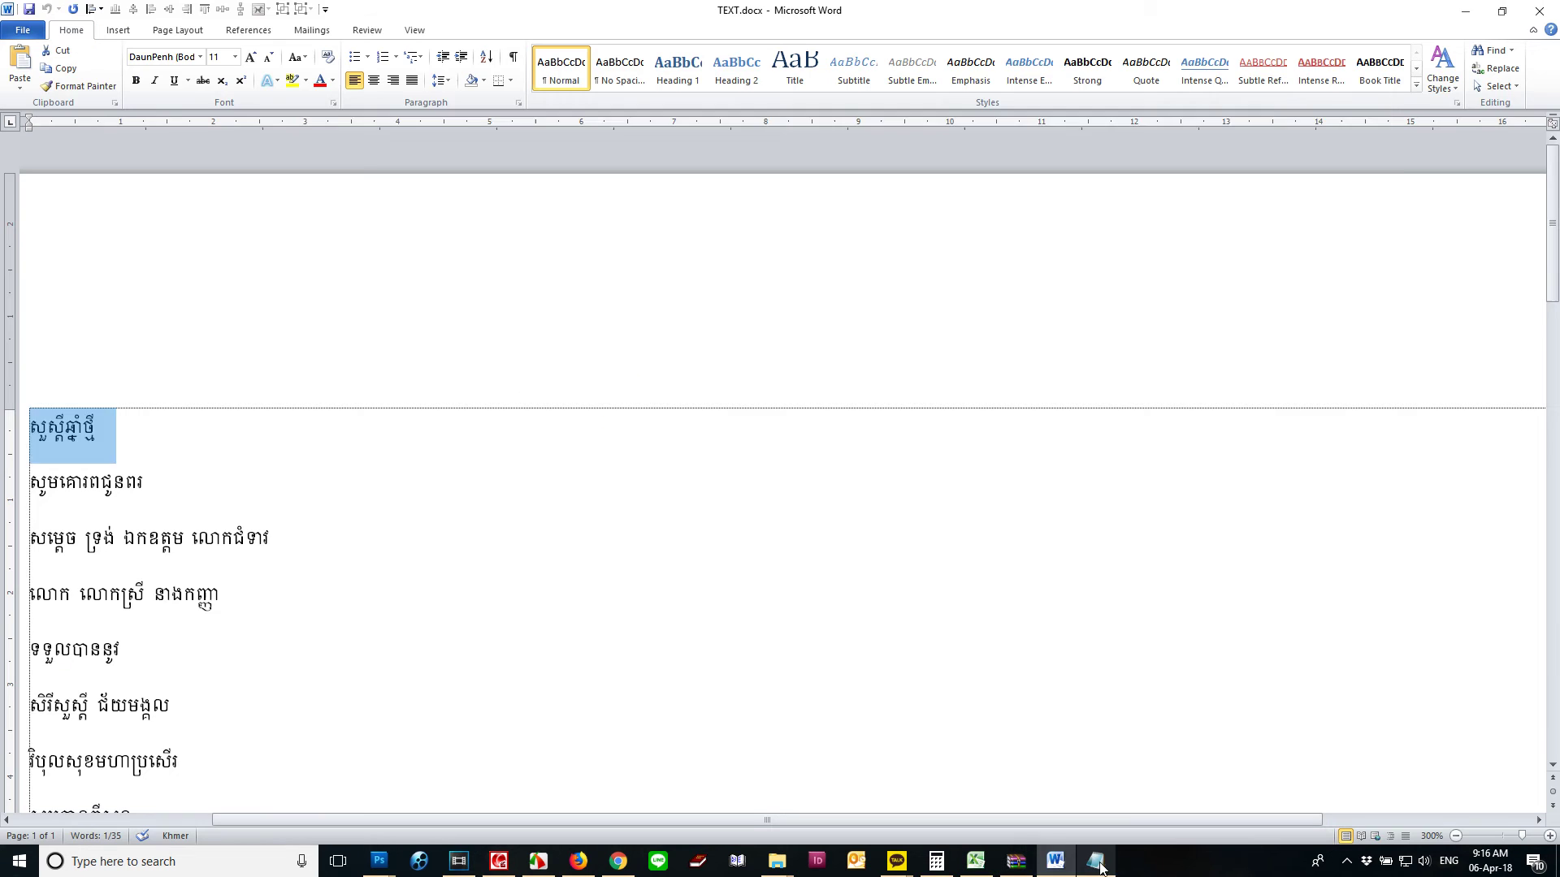
{"action": "left_click", "coordinate": [1095, 861]}
{"action": "right_click", "coordinate": [358, 186]}
{"action": "left_click", "coordinate": [390, 241]}
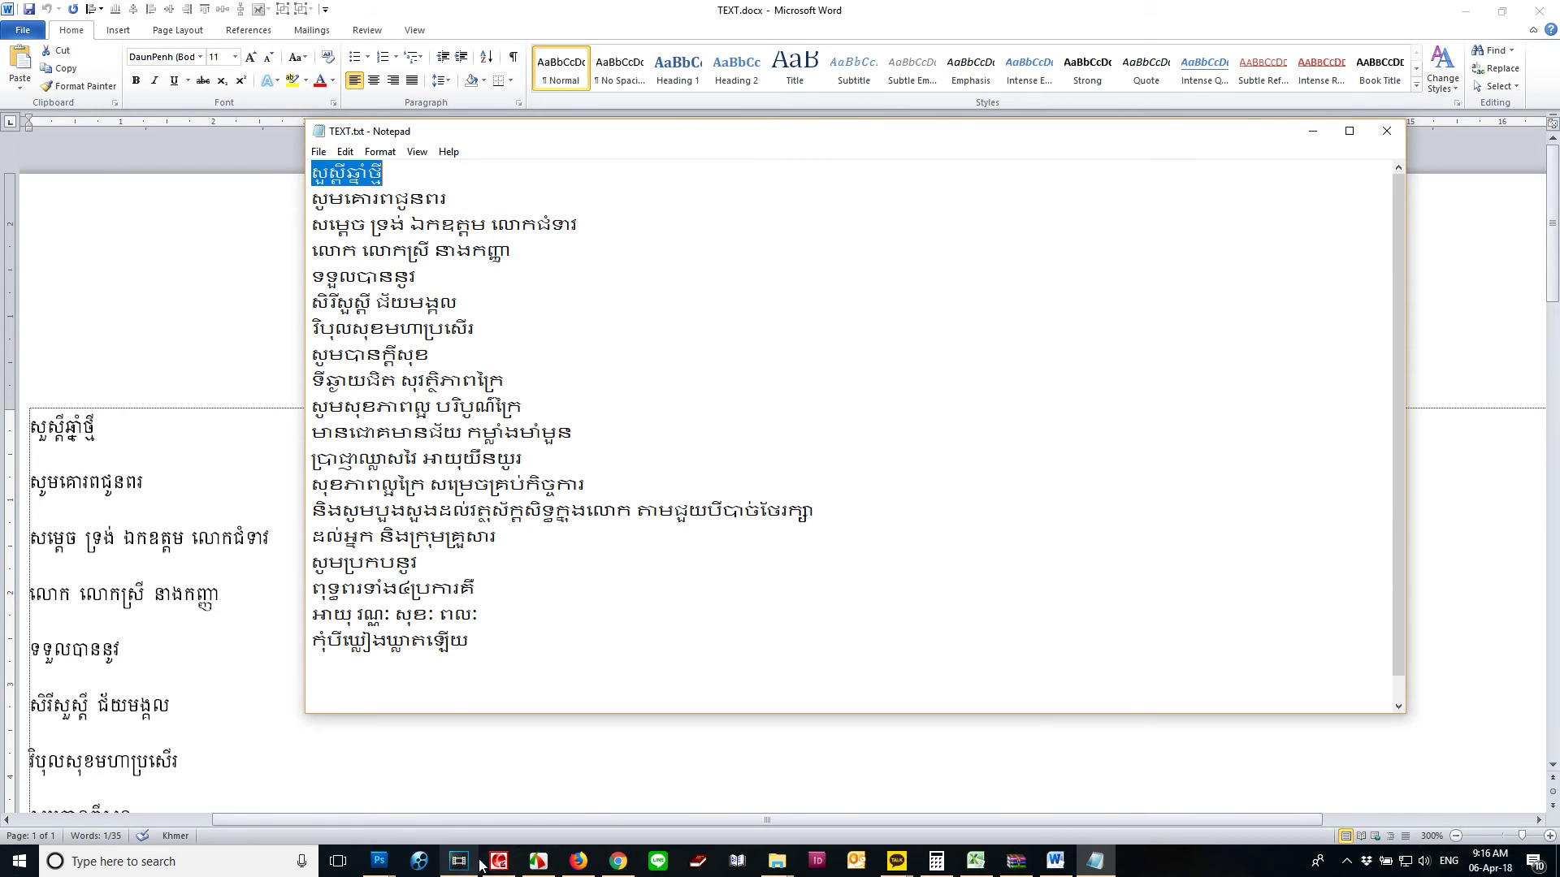
{"action": "left_click", "coordinate": [458, 861]}
{"action": "right_click", "coordinate": [601, 397]}
{"action": "left_click", "coordinate": [640, 443]}
Step: Set the font of the whole Khmer title text to Limon R1
{"action": "key", "text": "ctrl+a"}
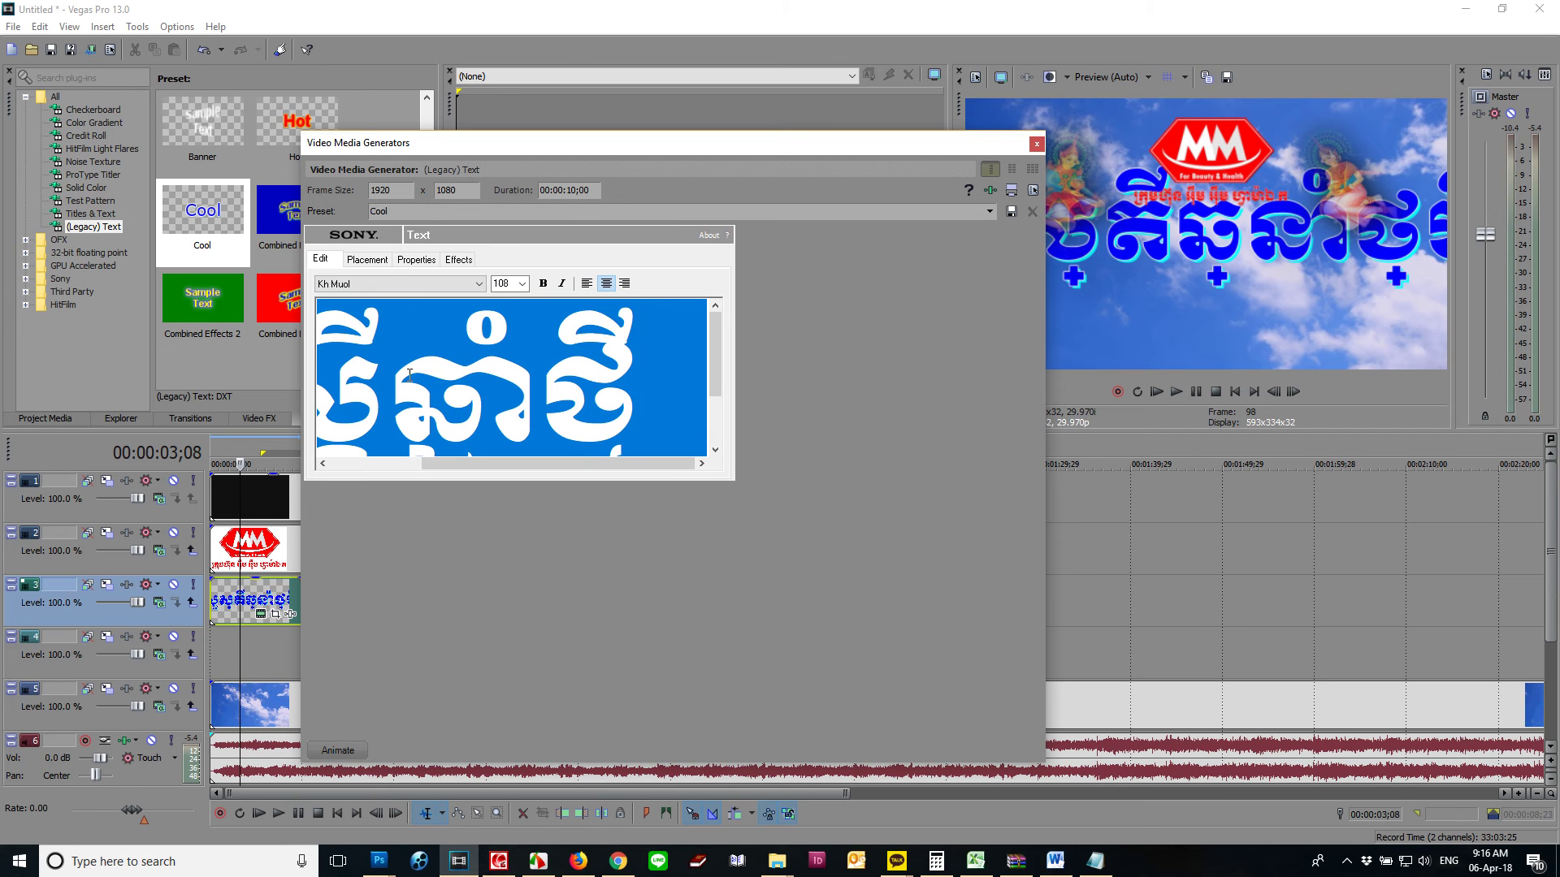
{"action": "left_click", "coordinate": [479, 283]}
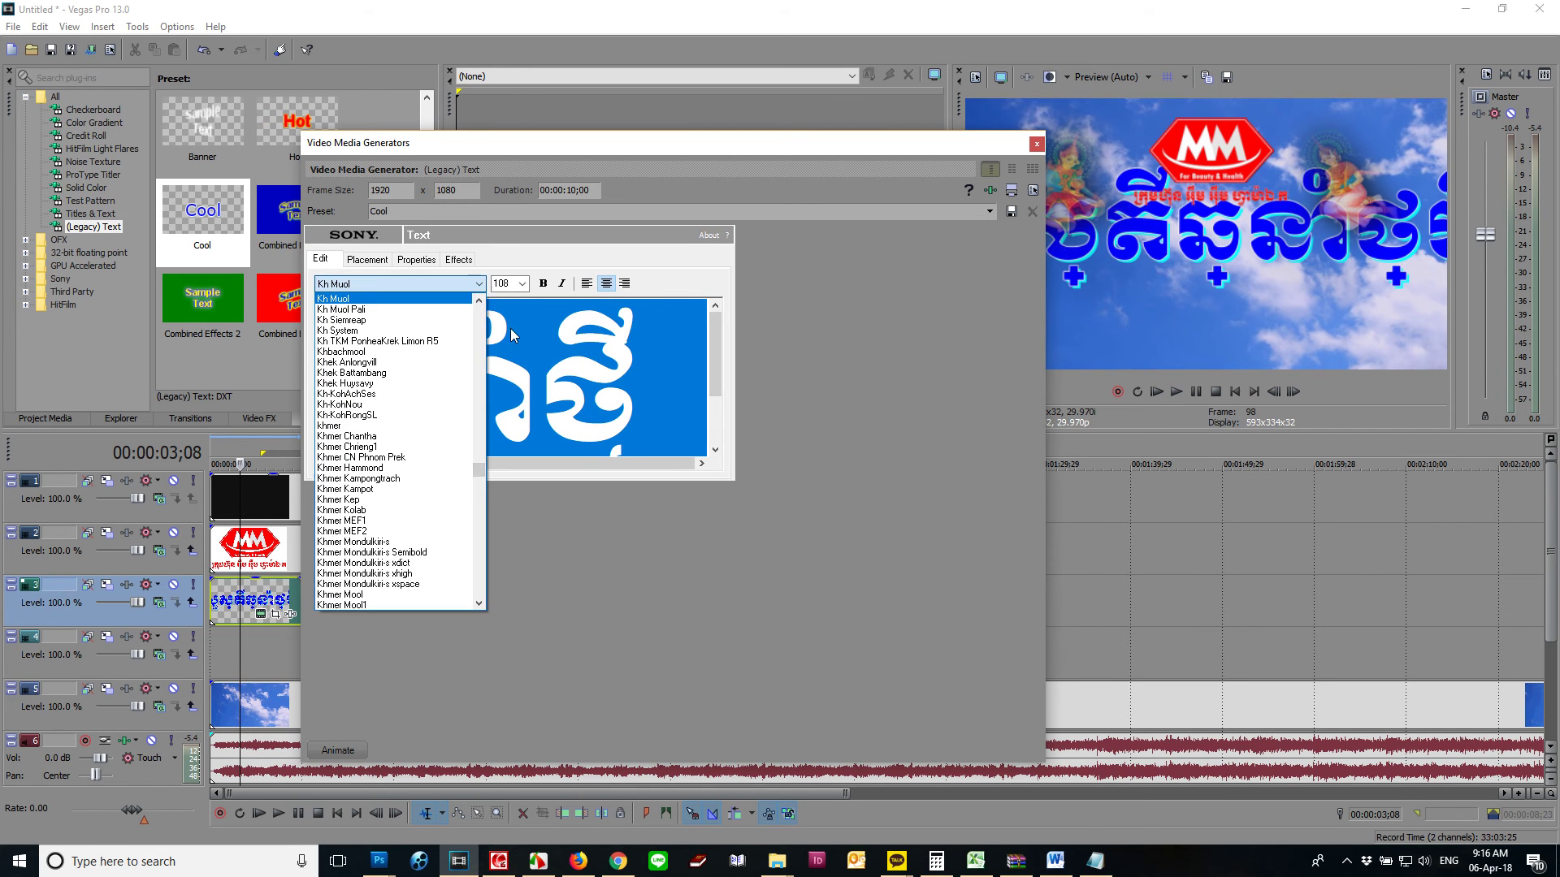
{"action": "left_click_drag", "start_coordinate": [480, 471], "coordinate": [480, 510]}
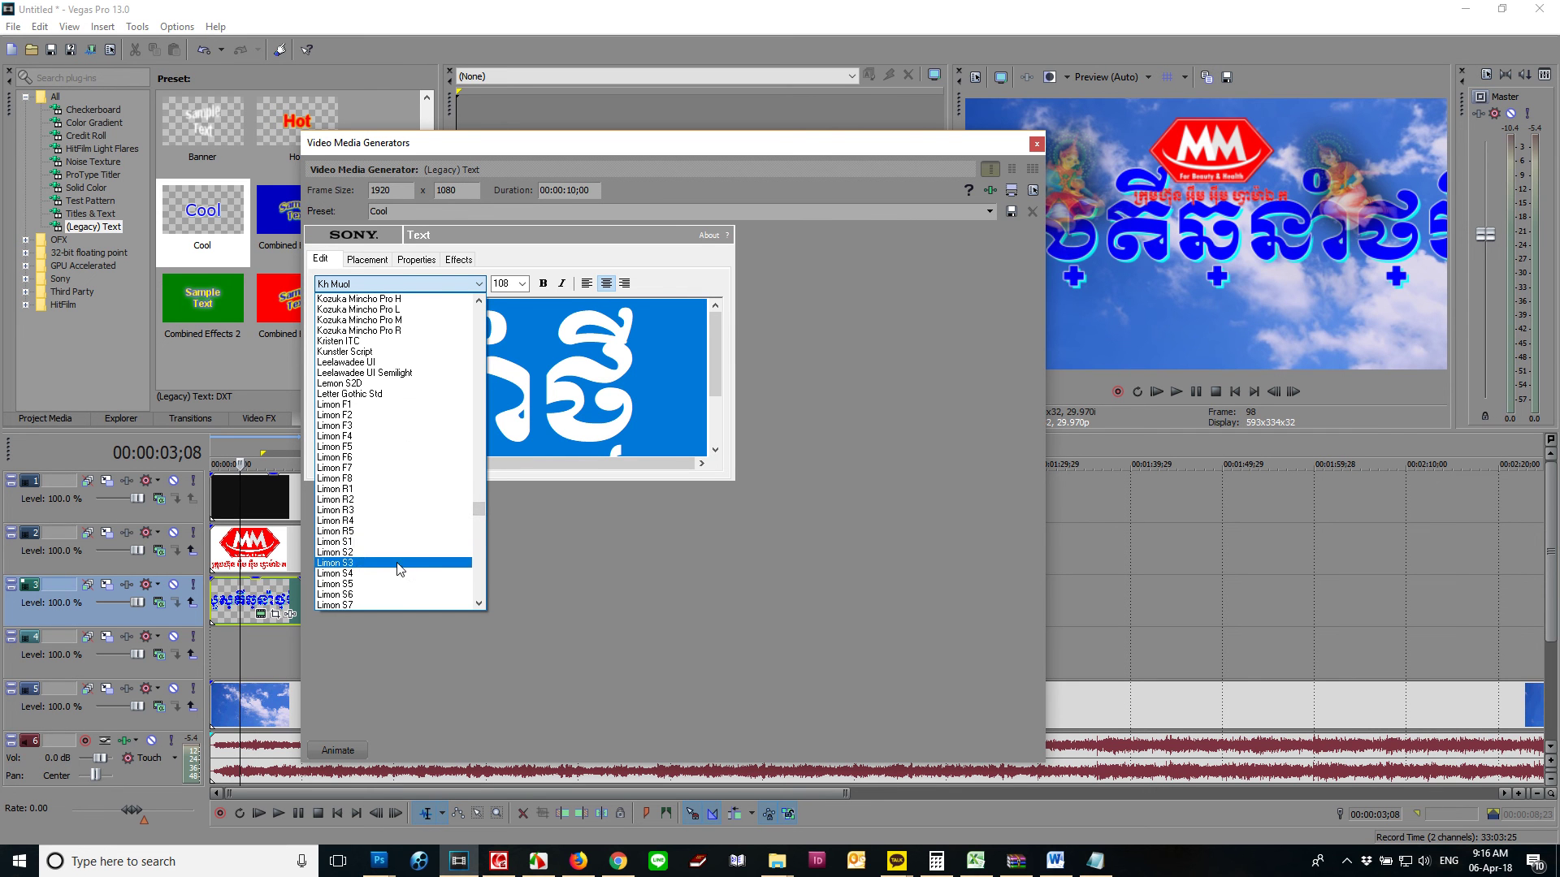
{"action": "left_click", "coordinate": [378, 490]}
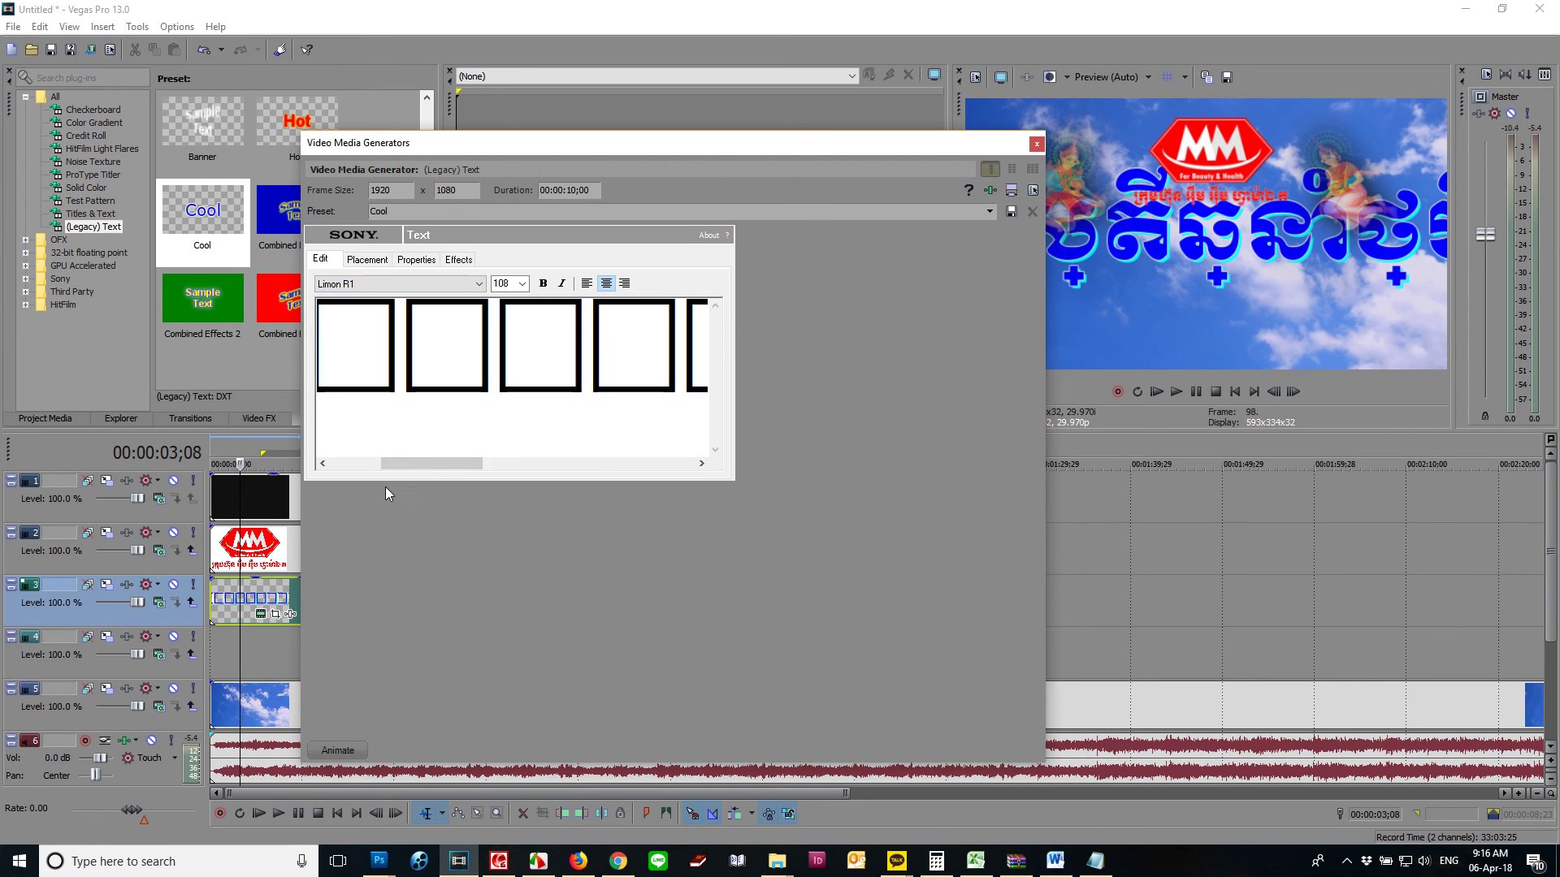
Step: Try pasting the Khmer line into the Limon R1 title, recopy the first line of TEXT.txt, and close the file
{"action": "right_click", "coordinate": [540, 390]}
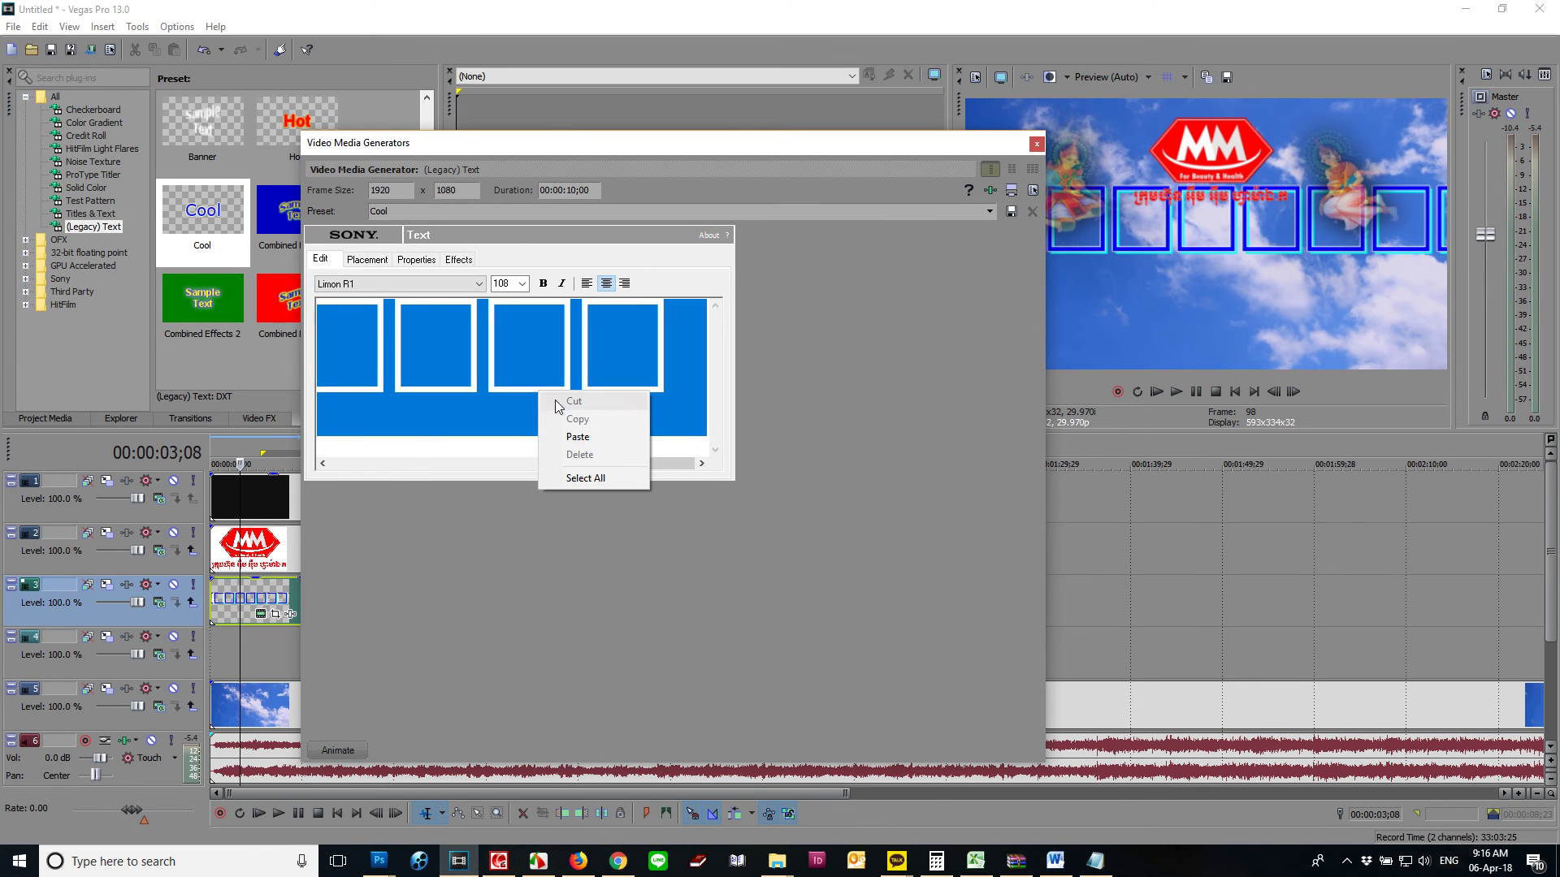
{"action": "left_click", "coordinate": [596, 433]}
{"action": "left_click", "coordinate": [1095, 861]}
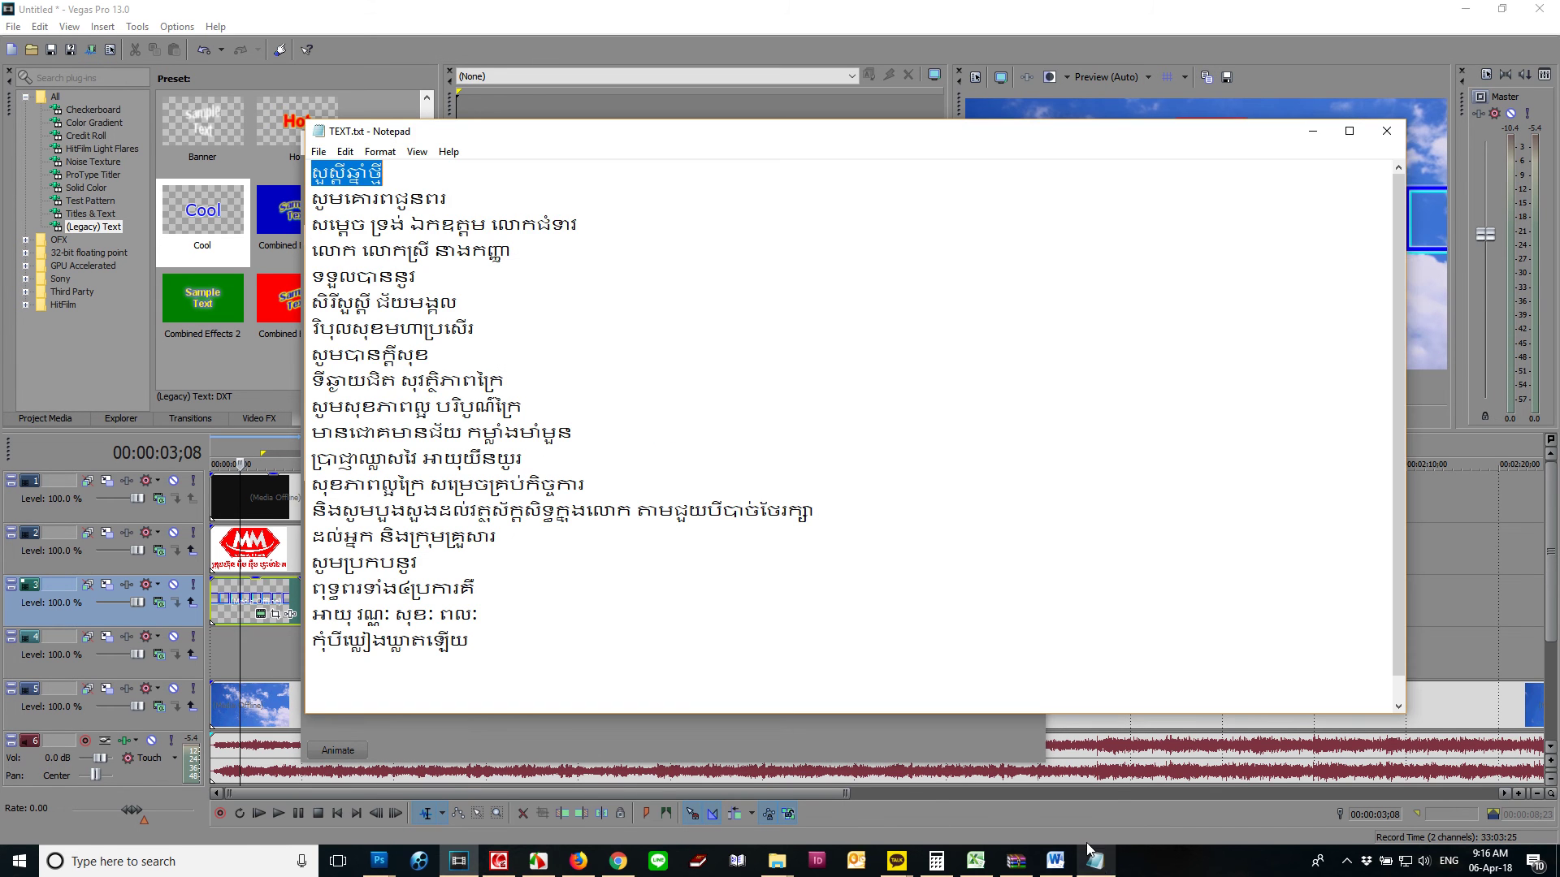
{"action": "right_click", "coordinate": [357, 175]}
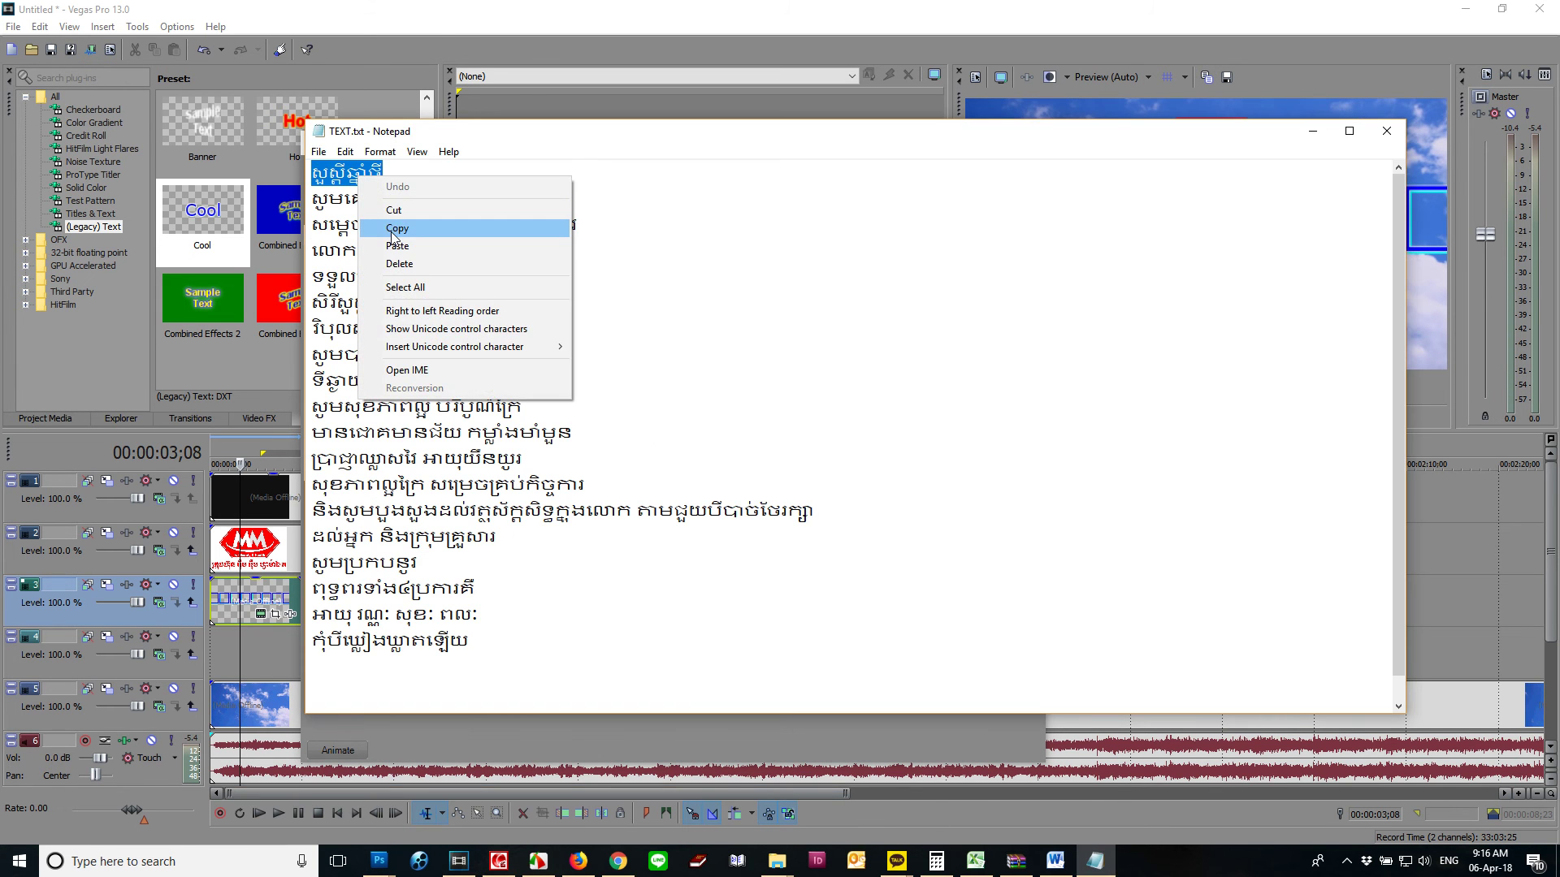
{"action": "left_click", "coordinate": [382, 237]}
{"action": "left_click", "coordinate": [1386, 132]}
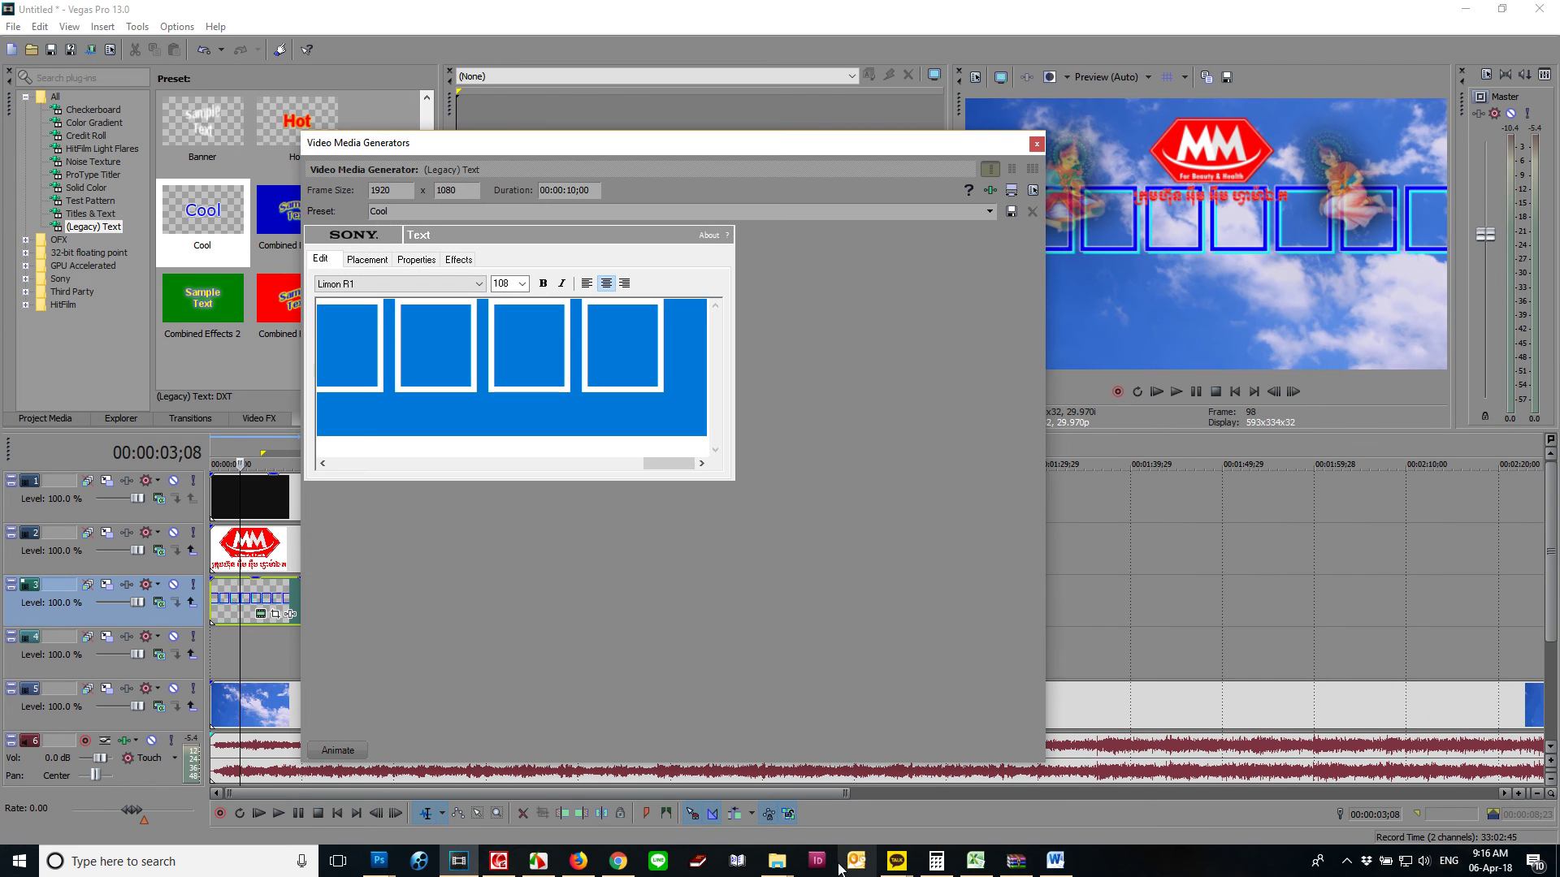
Step: Open converted-TEXT.txt from the VIDEO folder and copy its first line, "sYsþIqñaMfµI"
{"action": "mouse_move", "coordinate": [777, 861]}
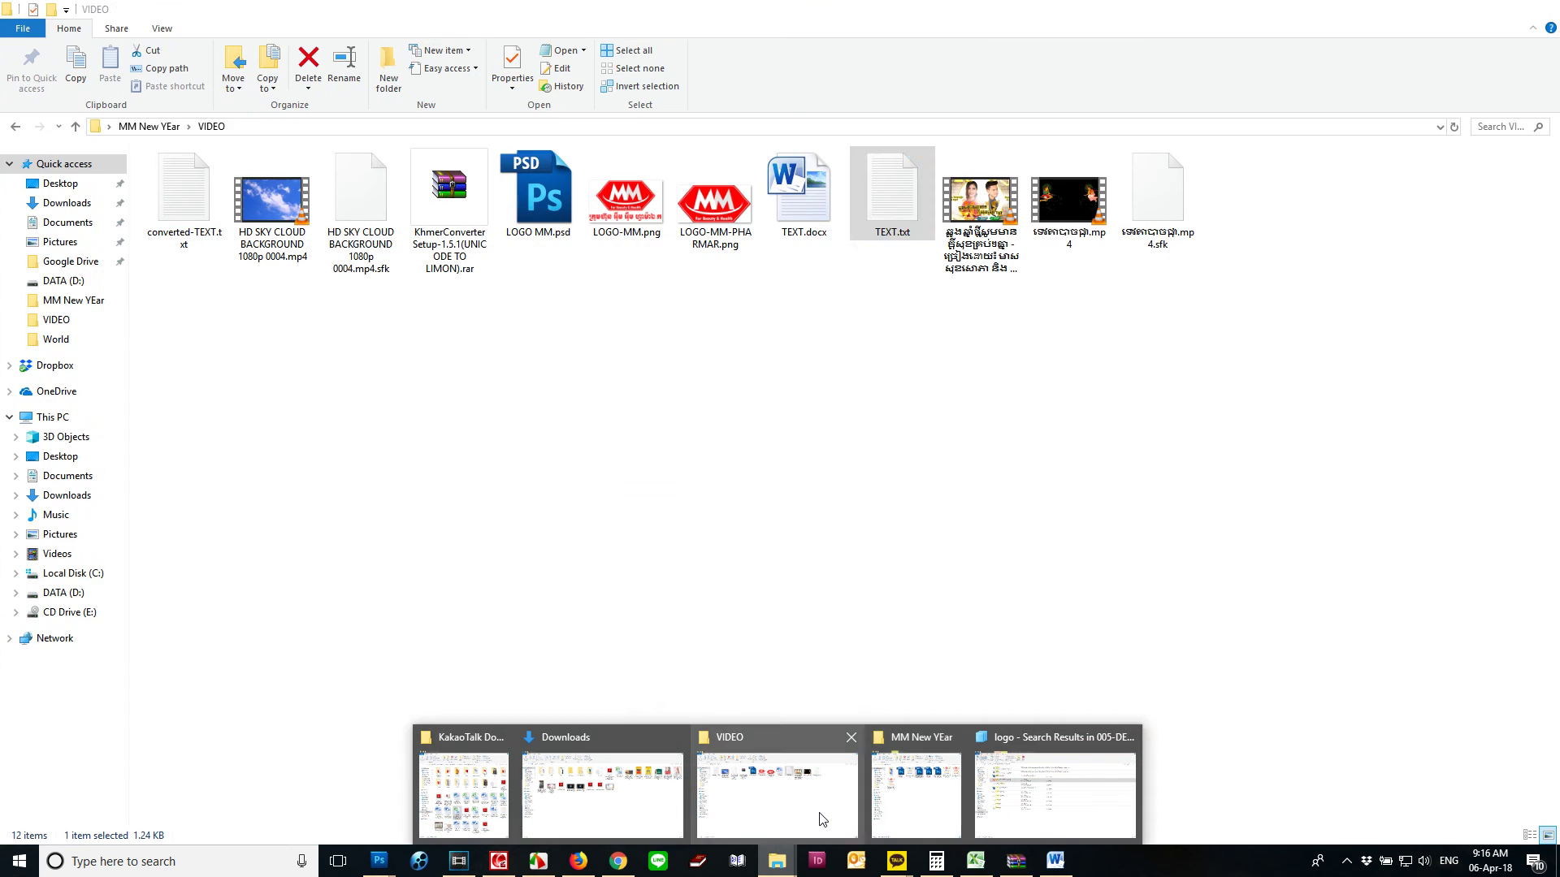
{"action": "left_click", "coordinate": [821, 819]}
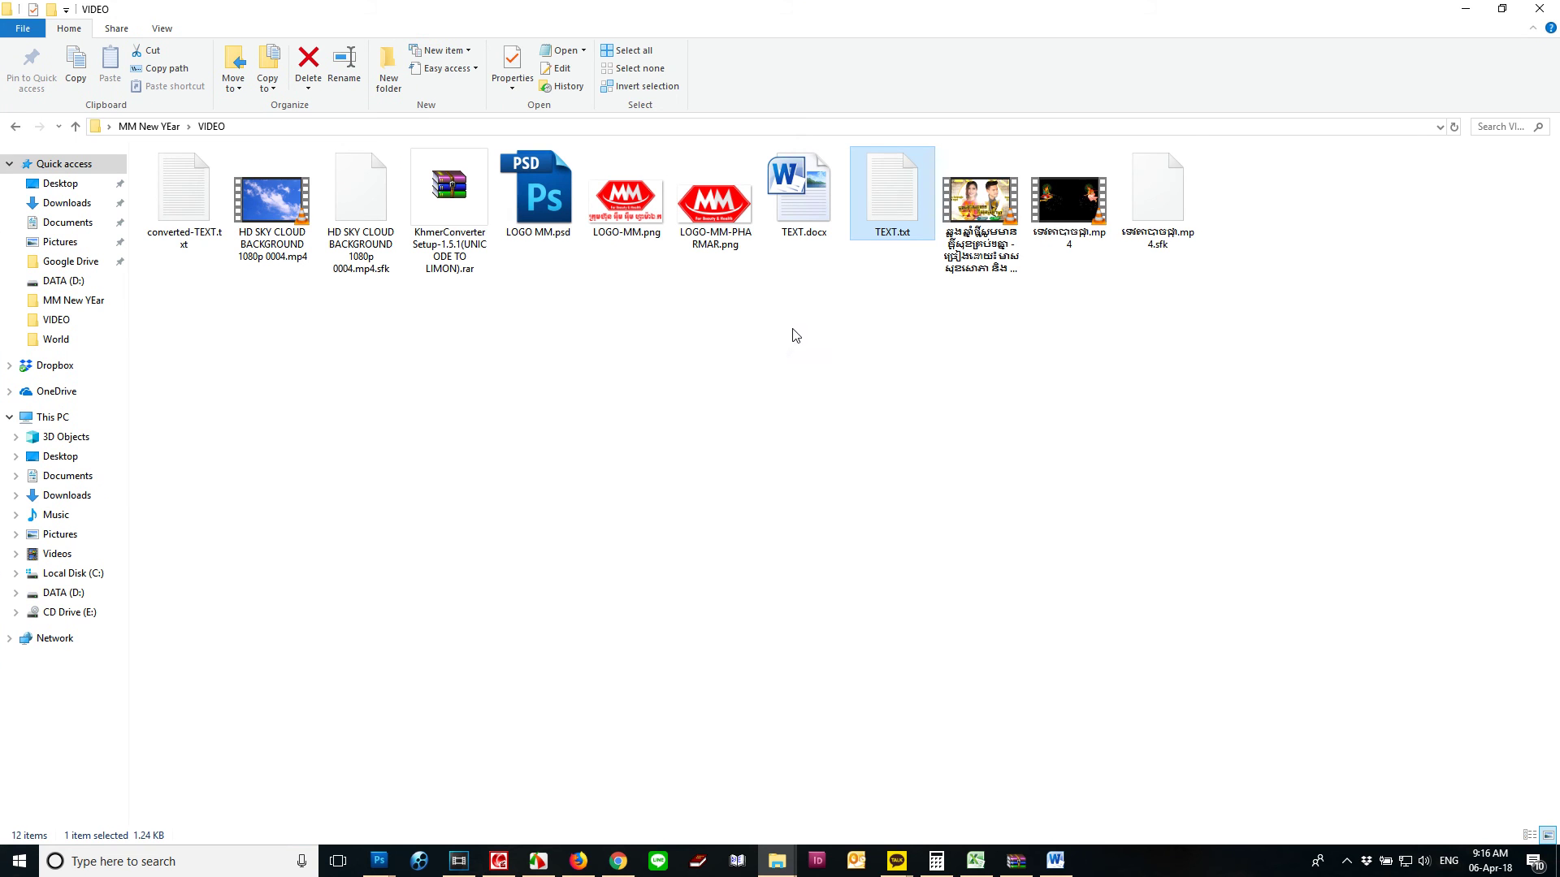
{"action": "double_click", "coordinate": [202, 211]}
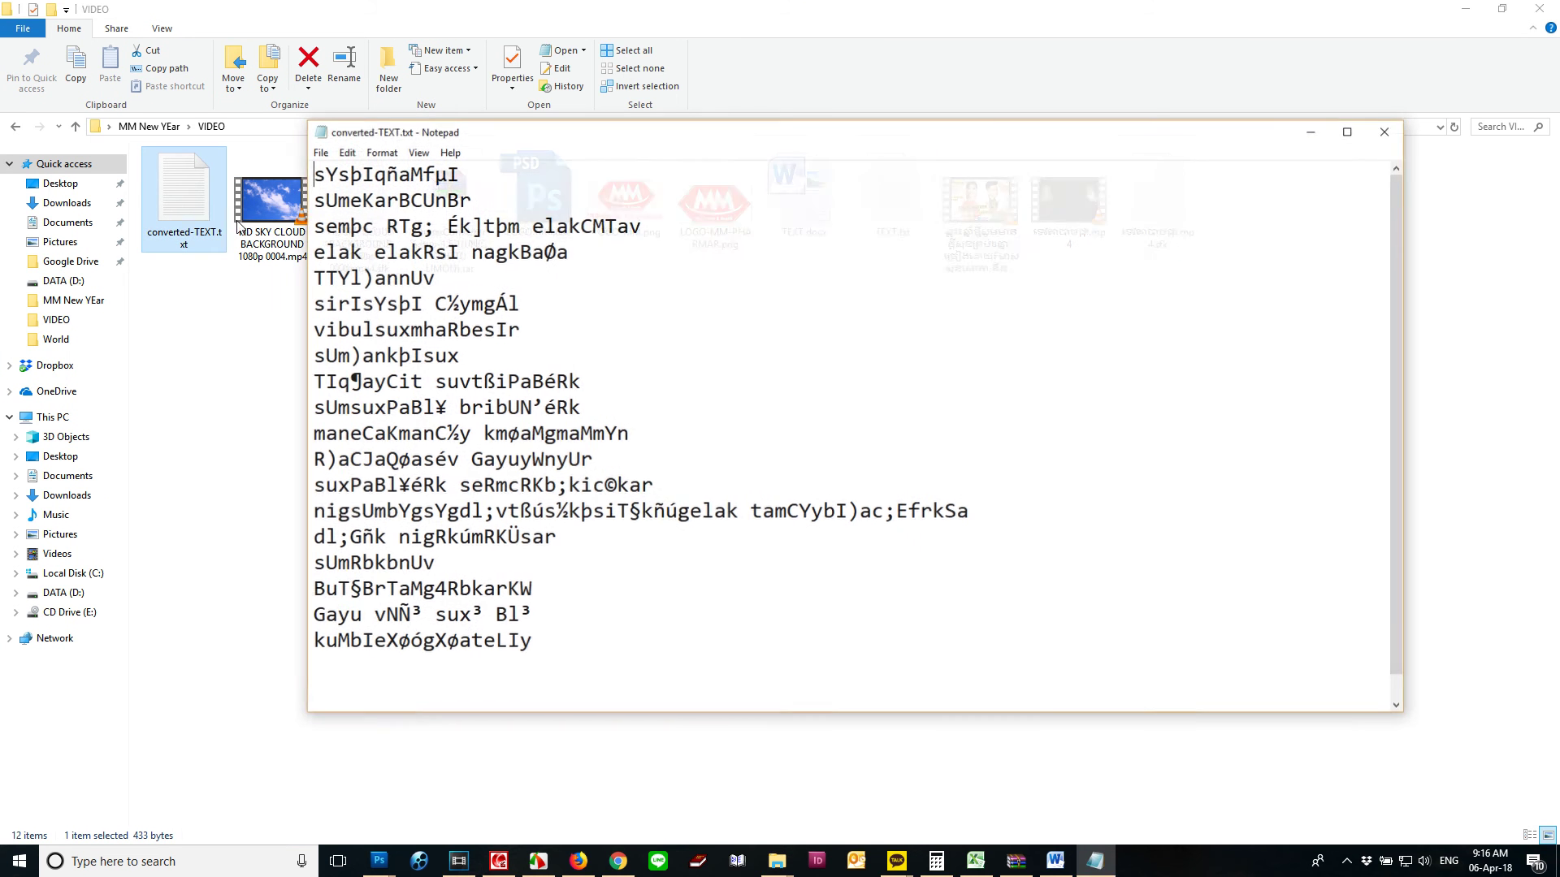
{"action": "left_click_drag", "start_coordinate": [481, 174], "coordinate": [313, 174]}
{"action": "right_click", "coordinate": [363, 174]}
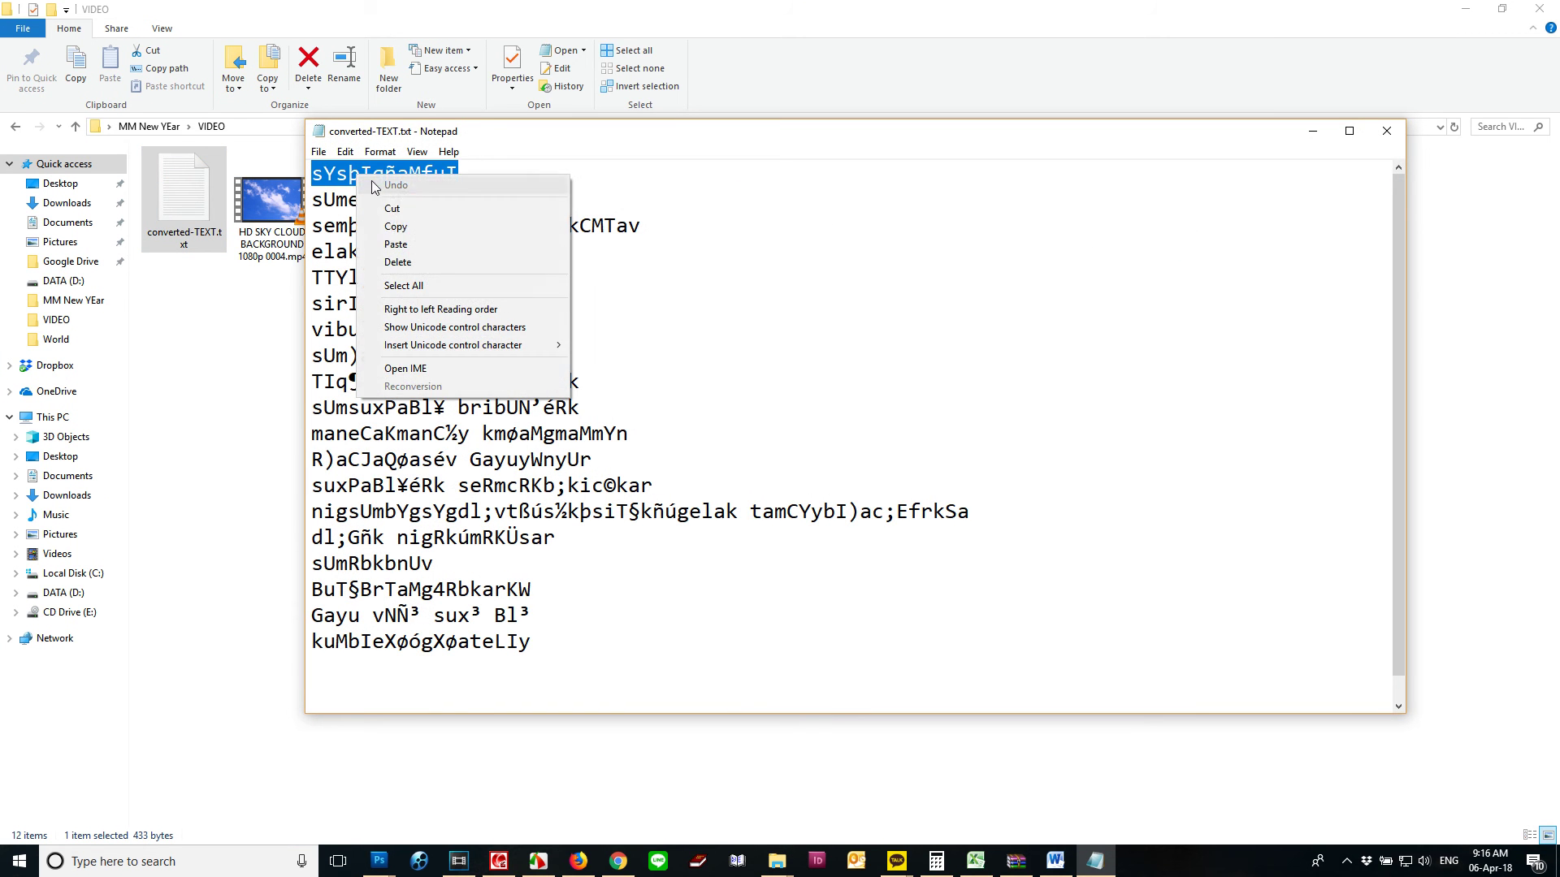
{"action": "left_click", "coordinate": [395, 226]}
Step: Switch back to Vegas Pro and paste the converted line at the end of the title text
{"action": "left_click", "coordinate": [459, 862]}
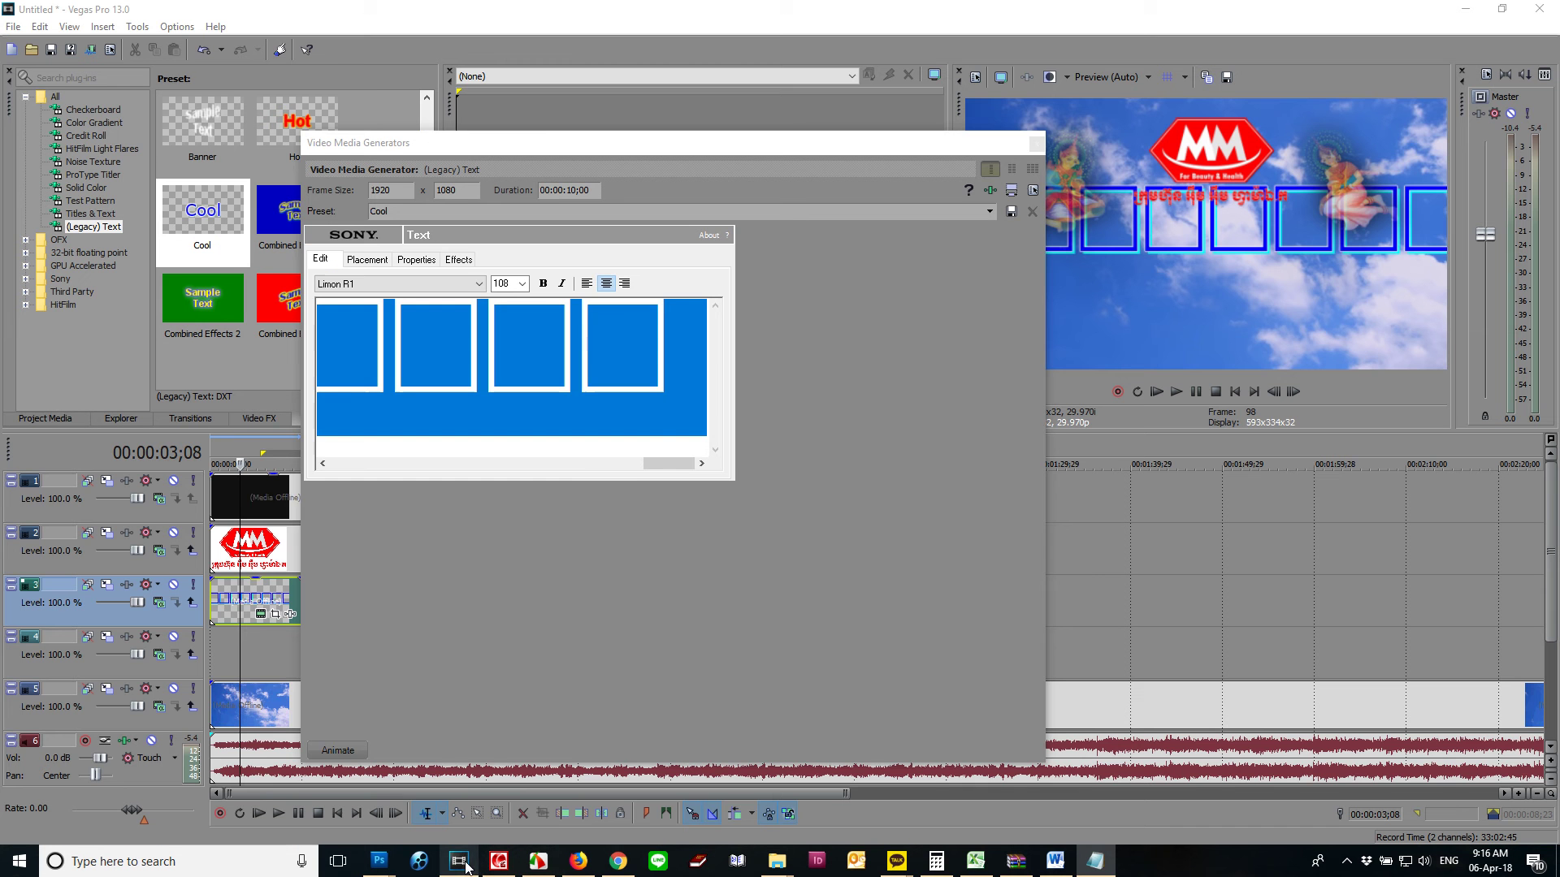
{"action": "right_click", "coordinate": [560, 296]}
{"action": "left_click", "coordinate": [606, 355]}
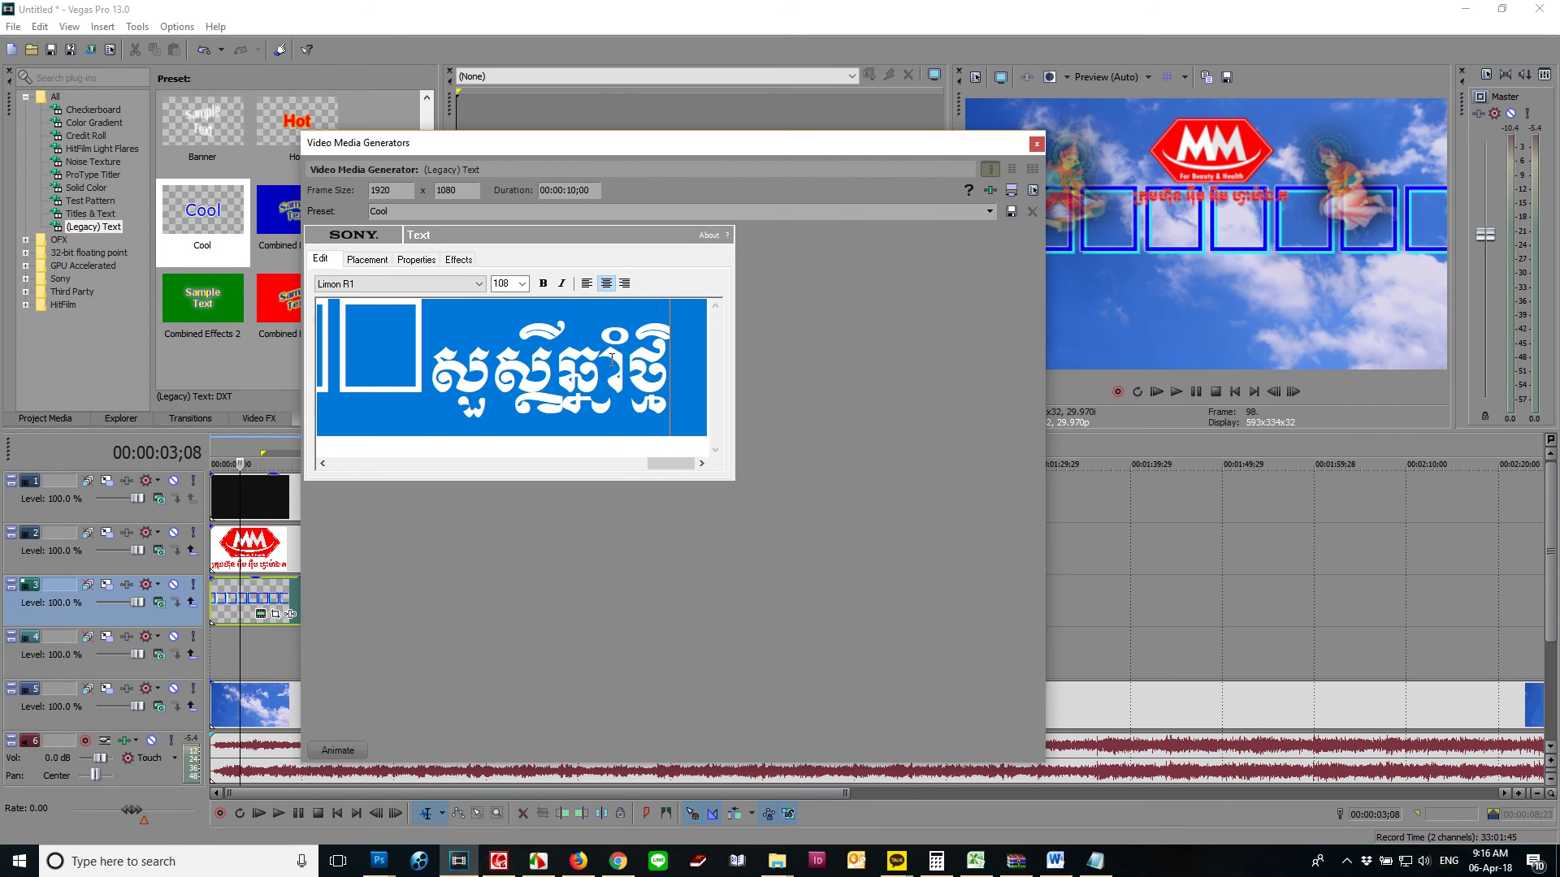
Step: Delete the box characters in front of the pasted Khmer greeting and set the font size to 60
{"action": "left_click", "coordinate": [472, 380]}
{"action": "left_click", "coordinate": [433, 374]}
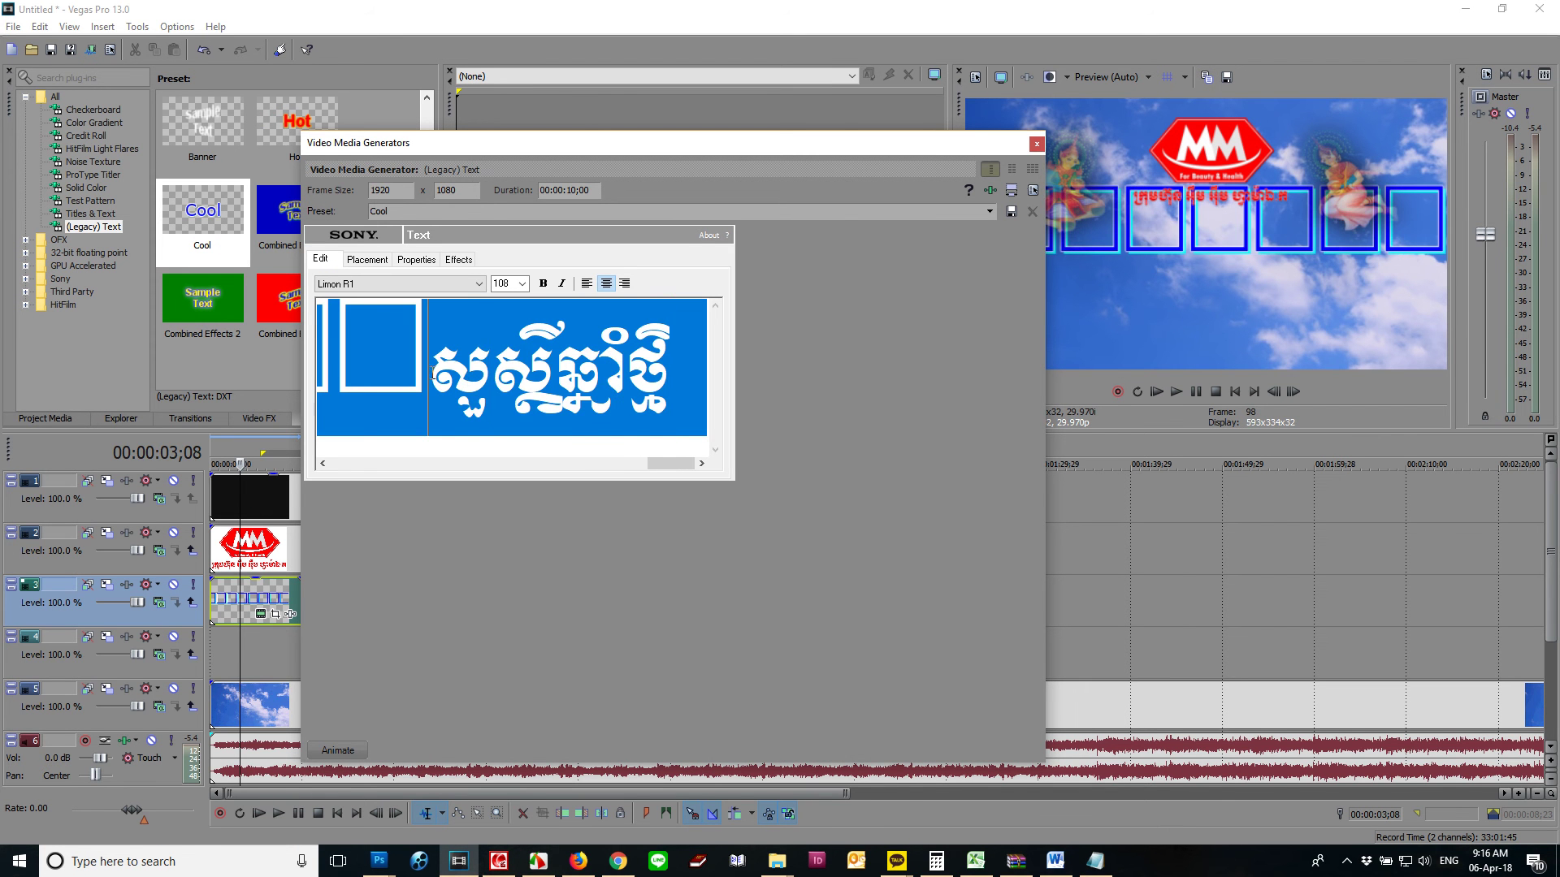
{"action": "left_click", "coordinate": [458, 329]}
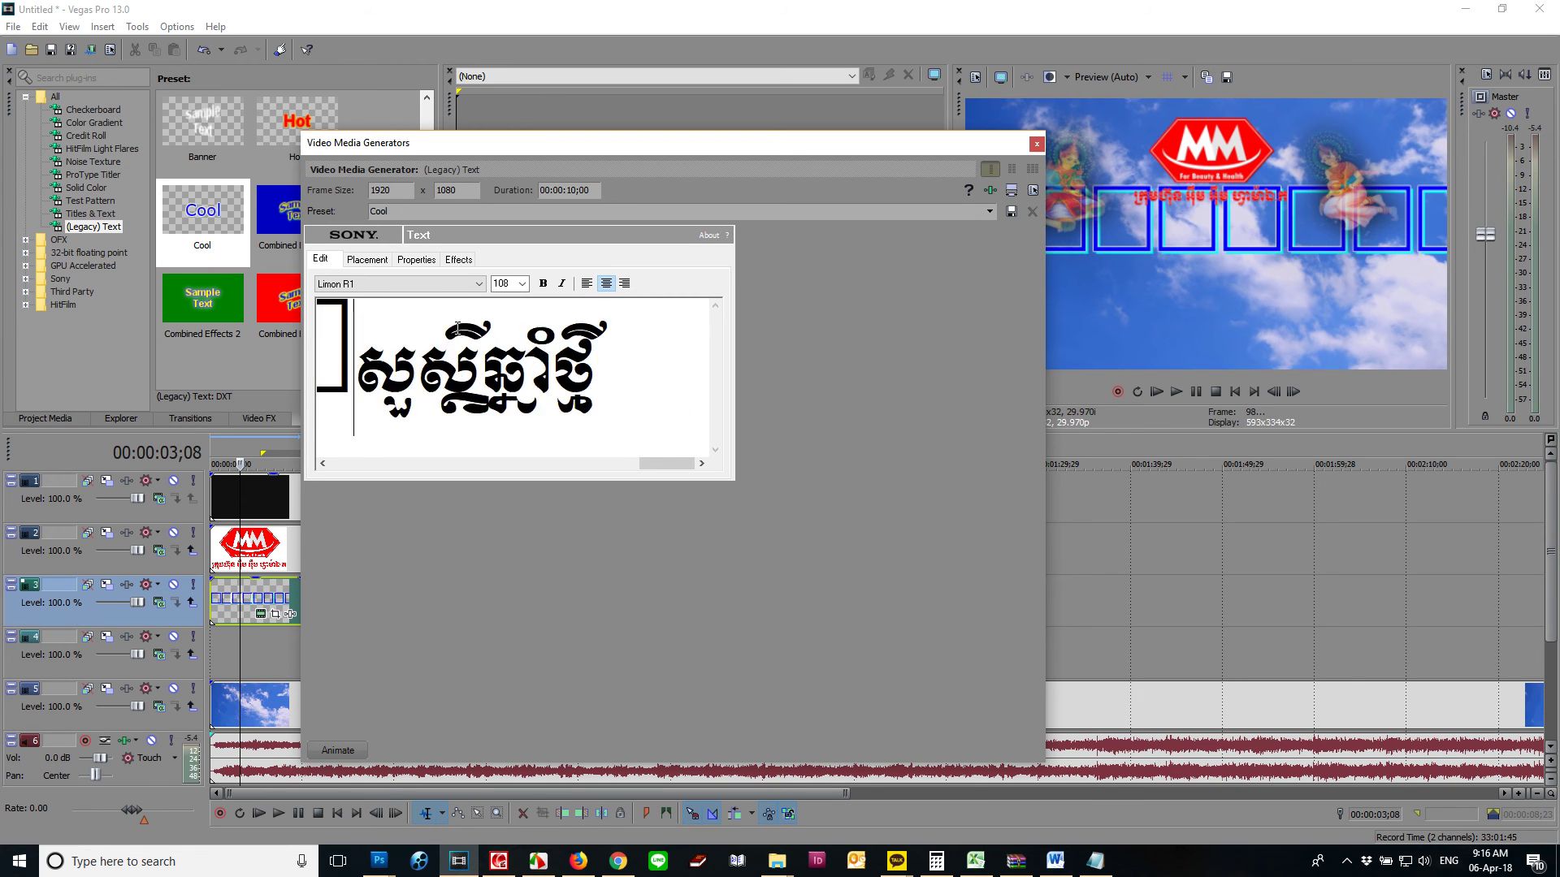
{"action": "key", "text": "BackSpace"}
{"action": "key", "text": "BackSpace"}
{"action": "key", "text": "BackSpace"}
{"action": "key", "text": "BackSpace"}
{"action": "key", "text": "BackSpace"}
{"action": "key", "text": "BackSpace"}
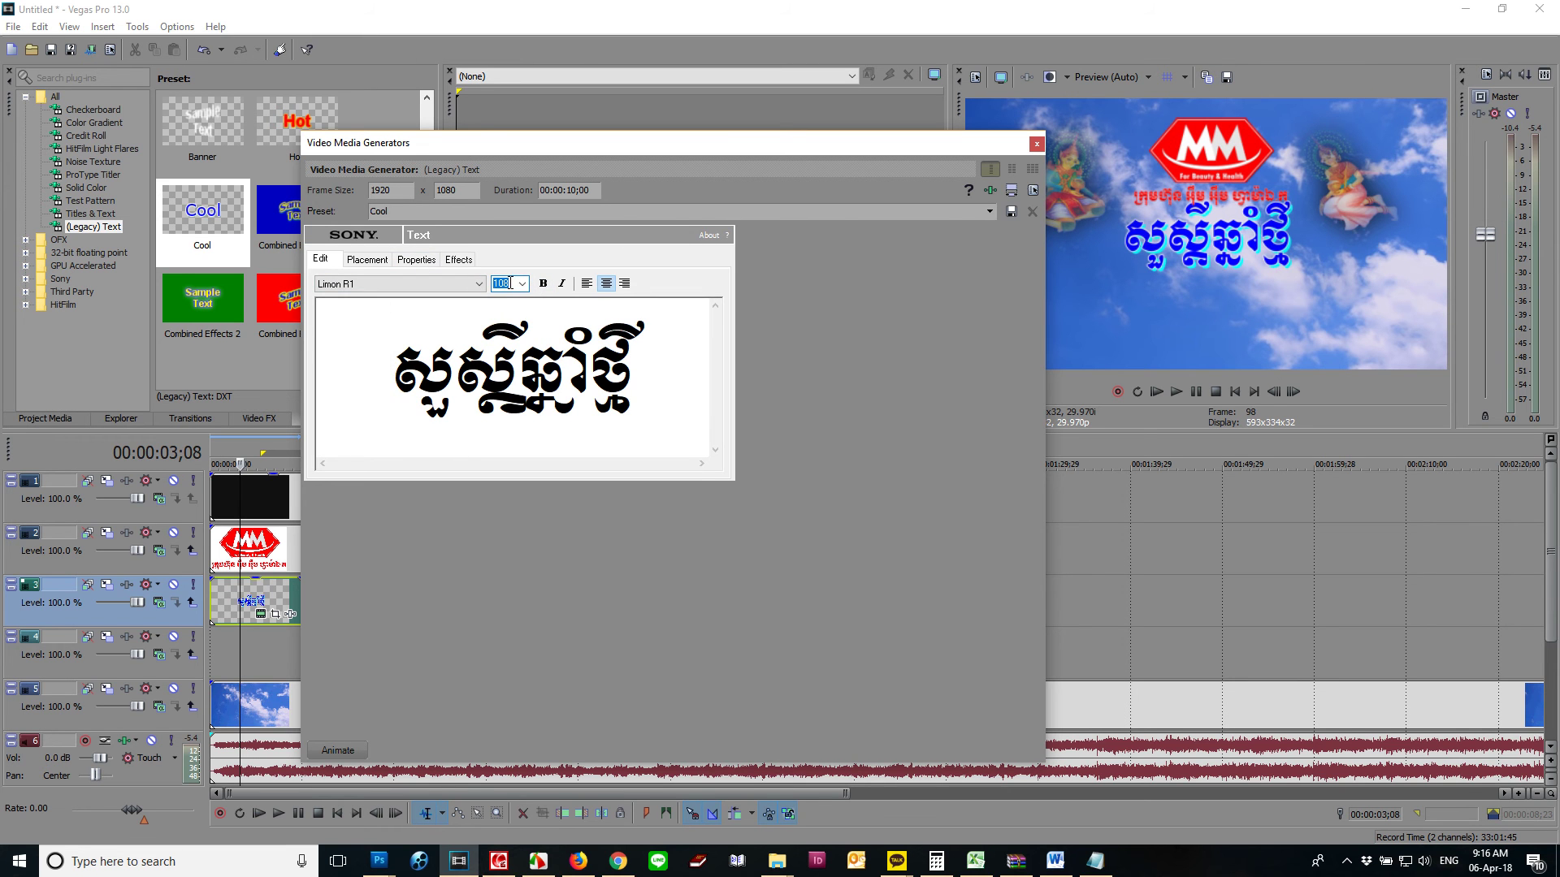
{"action": "scroll", "coordinate": [510, 283], "scroll_direction": "down", "scroll_amount": 4}
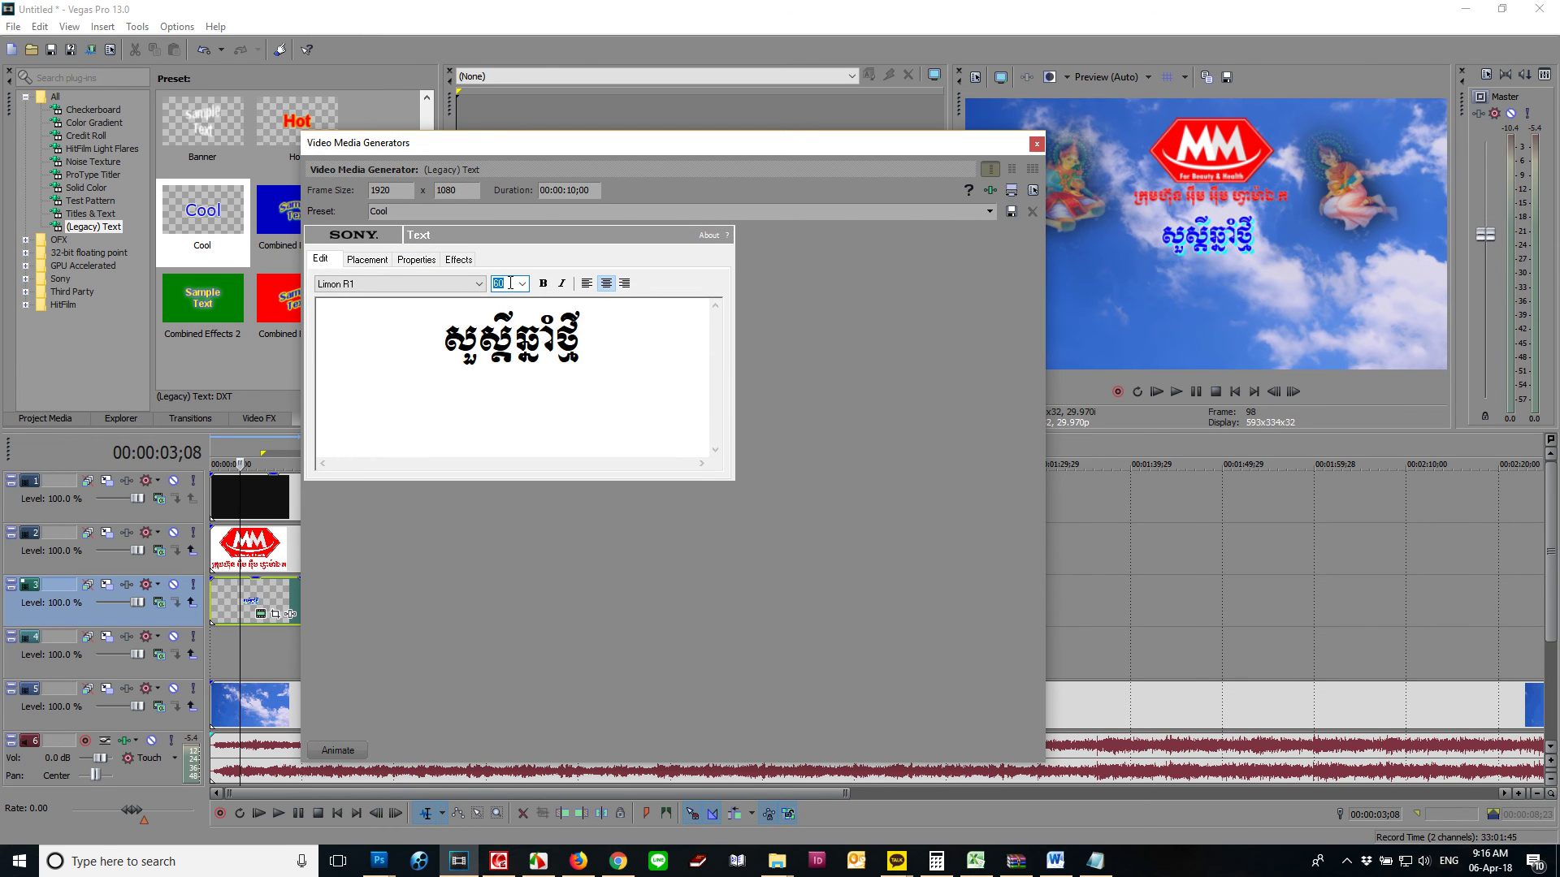
Step: Turn off the title's shadow, set its outline feather to 0.209 and width to 0.181, and close the generator settings
{"action": "left_click", "coordinate": [424, 261]}
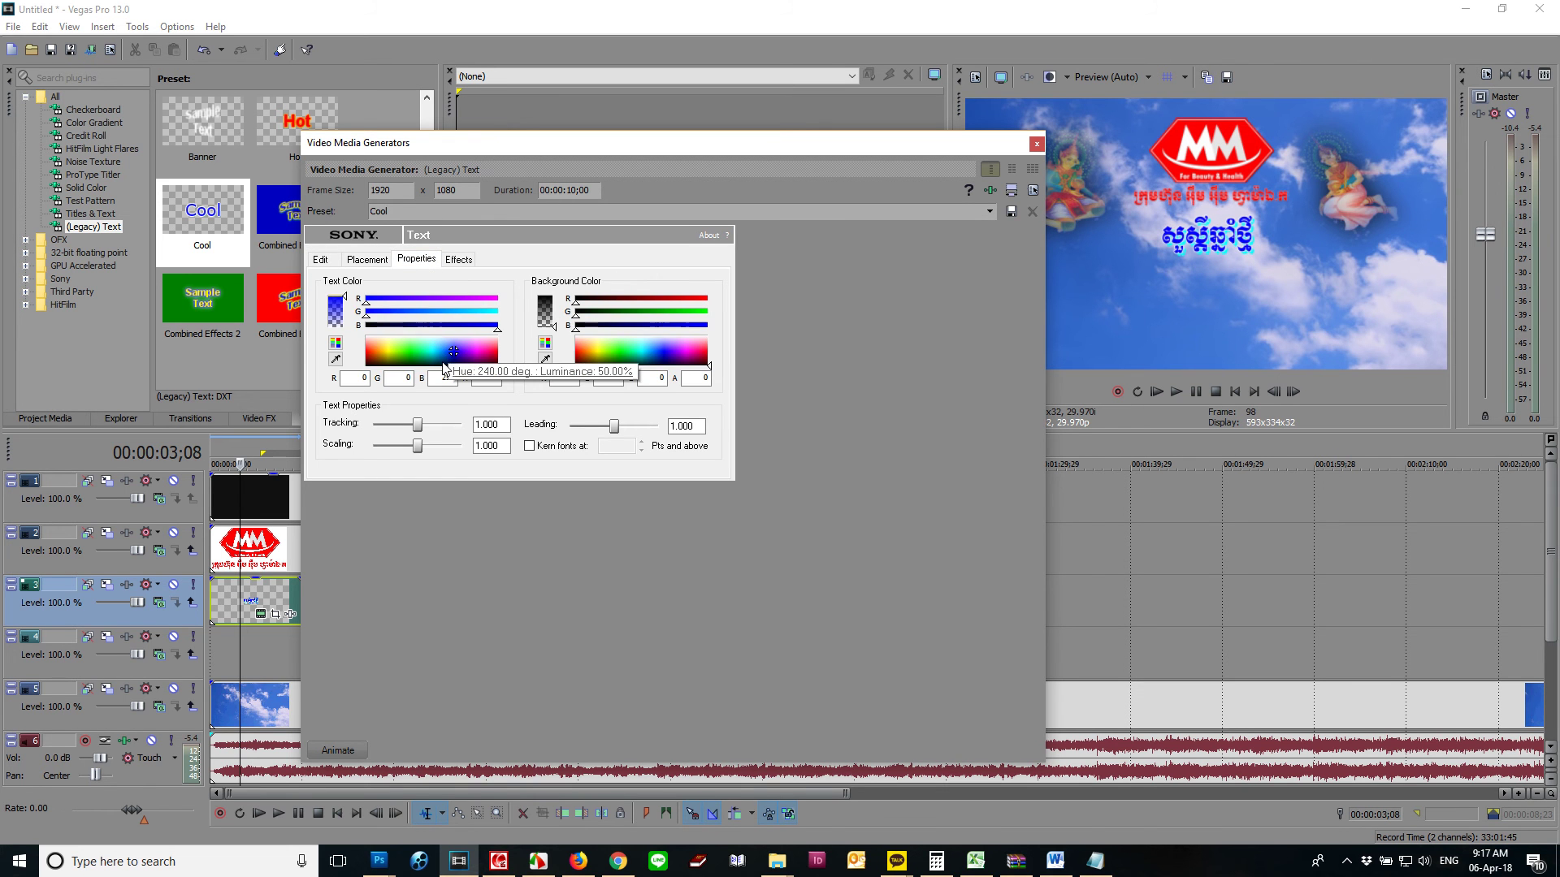
{"action": "left_click", "coordinate": [459, 261]}
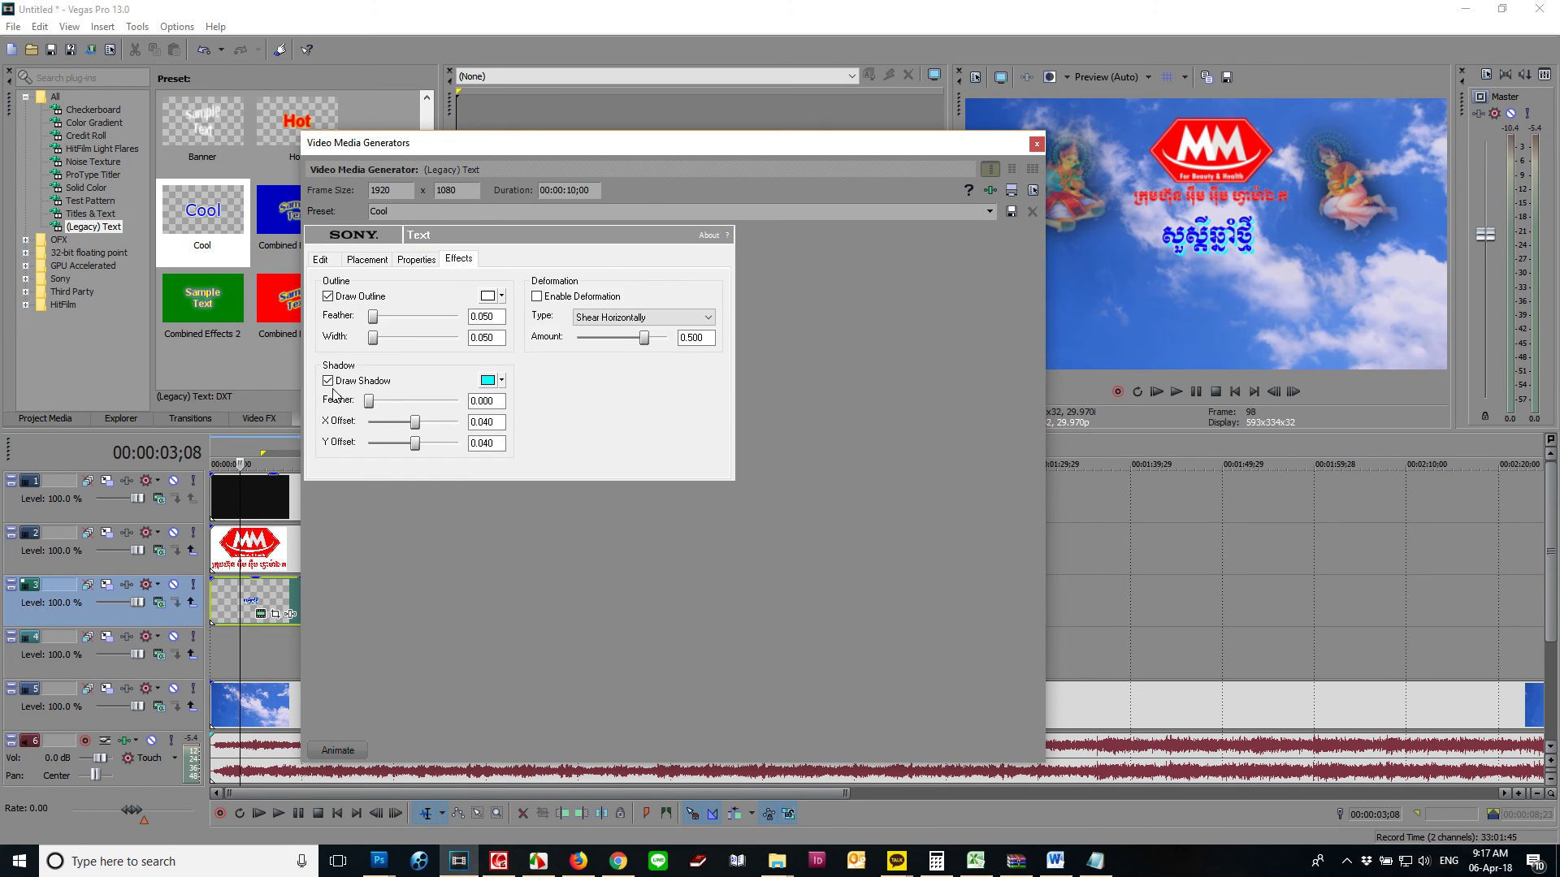
{"action": "left_click", "coordinate": [358, 297]}
{"action": "left_click_drag", "start_coordinate": [385, 345], "coordinate": [390, 346]}
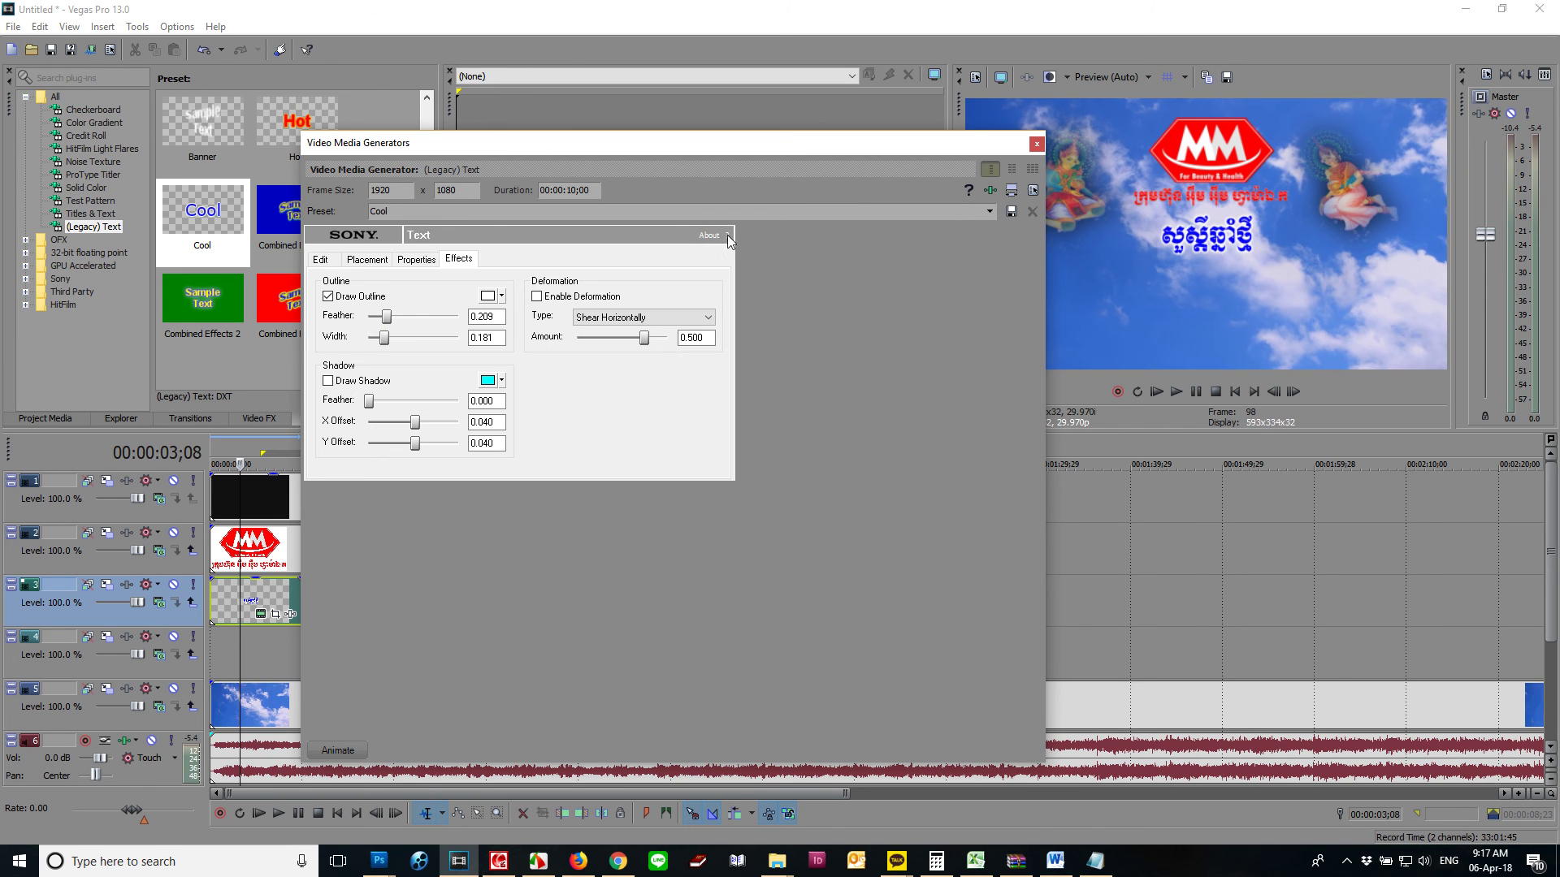
{"action": "left_click", "coordinate": [1040, 145]}
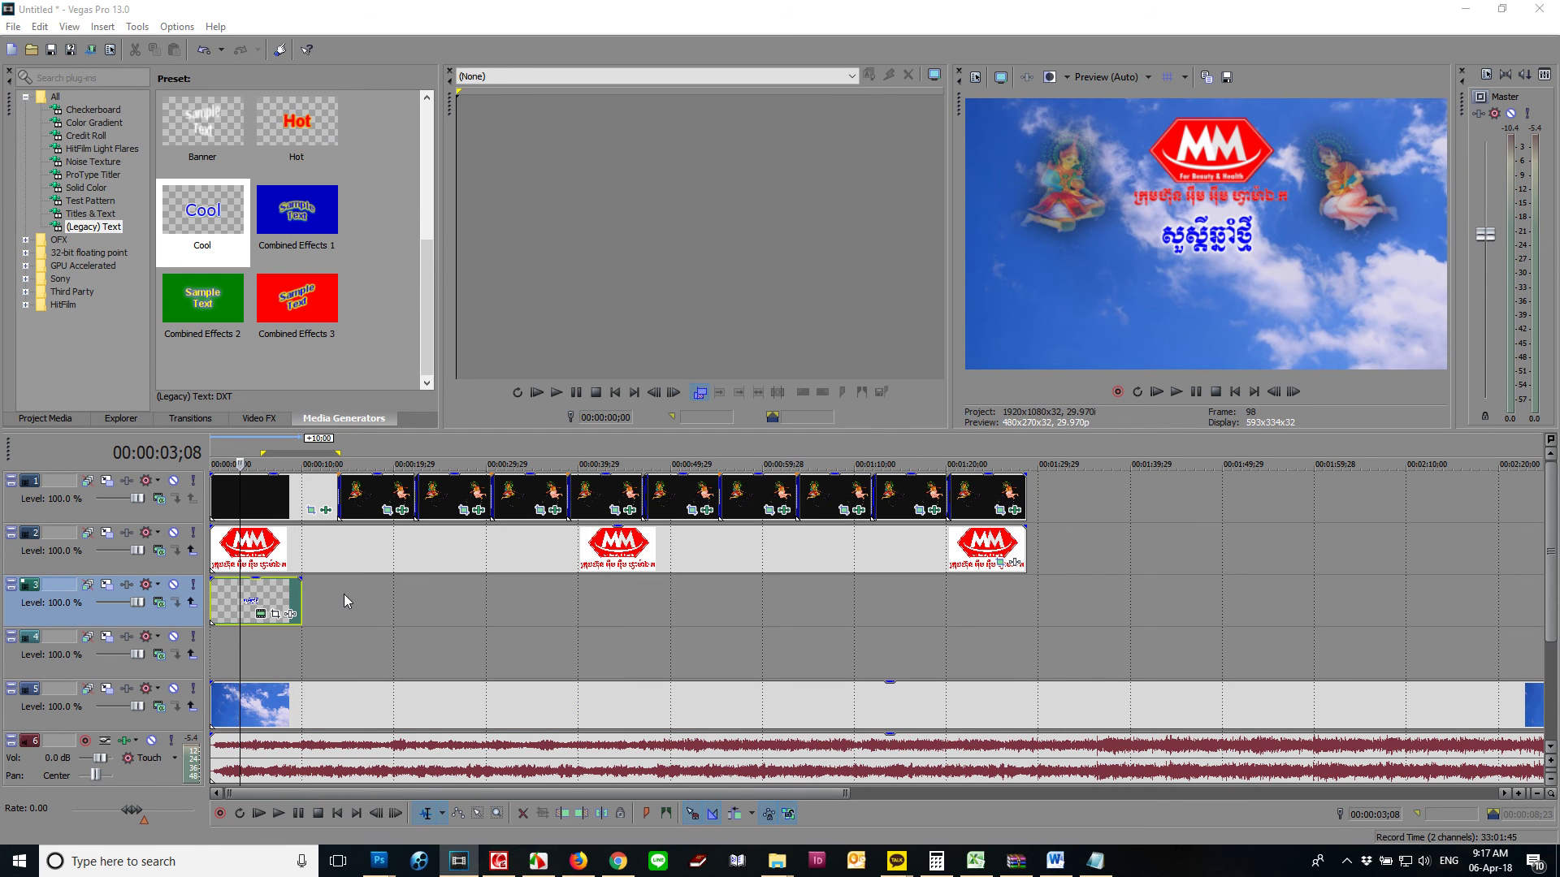
Step: Play back the timeline from the start to check the Khmer title
{"action": "left_click", "coordinate": [230, 649]}
{"action": "key", "text": "space"}
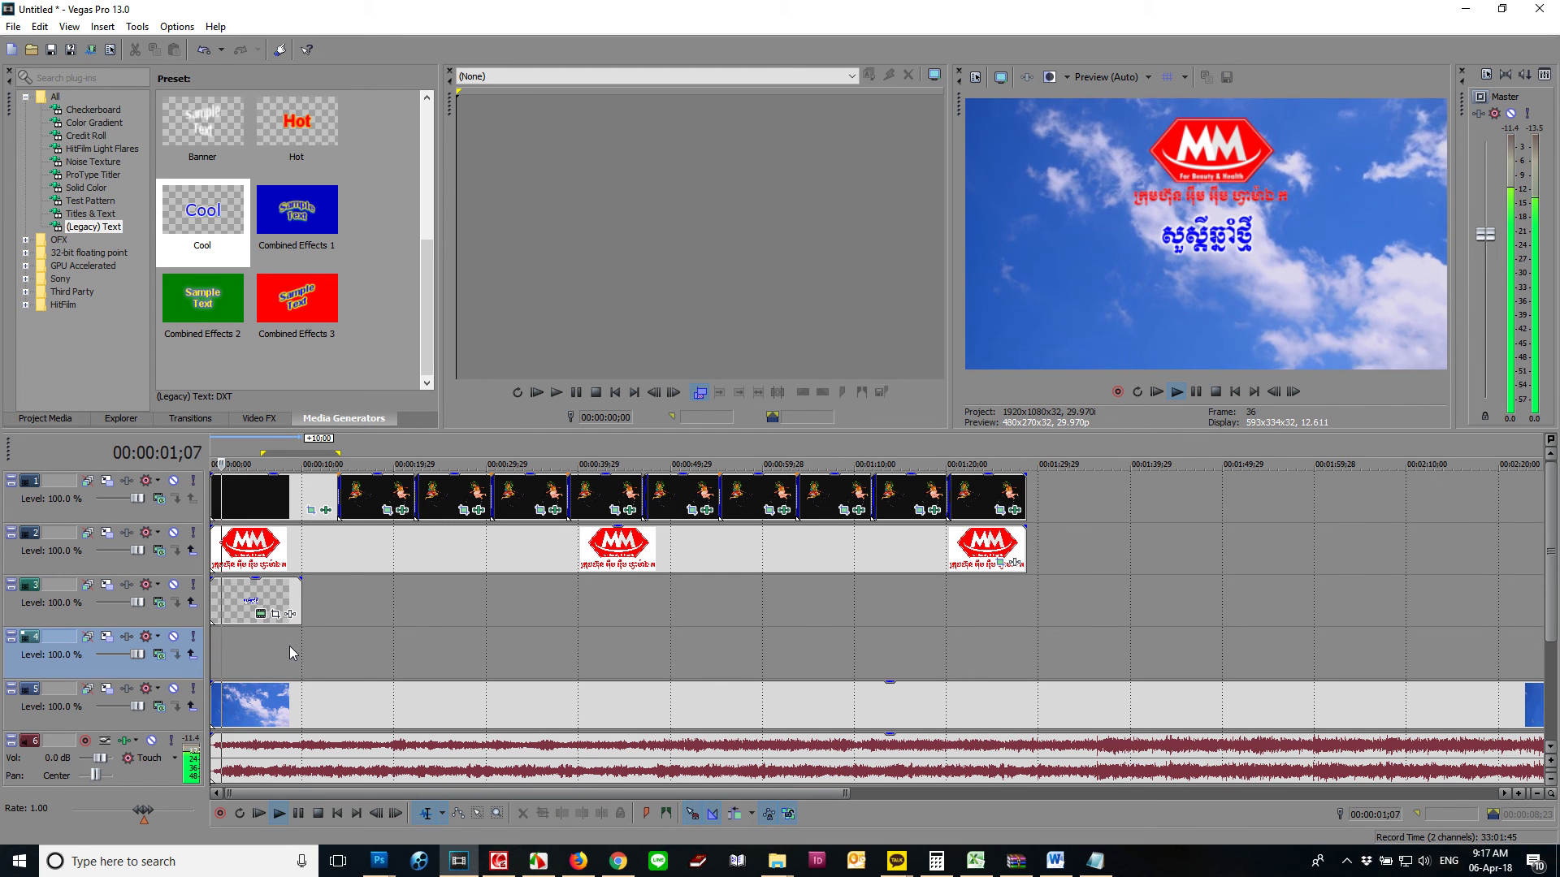
{"action": "key", "text": "space"}
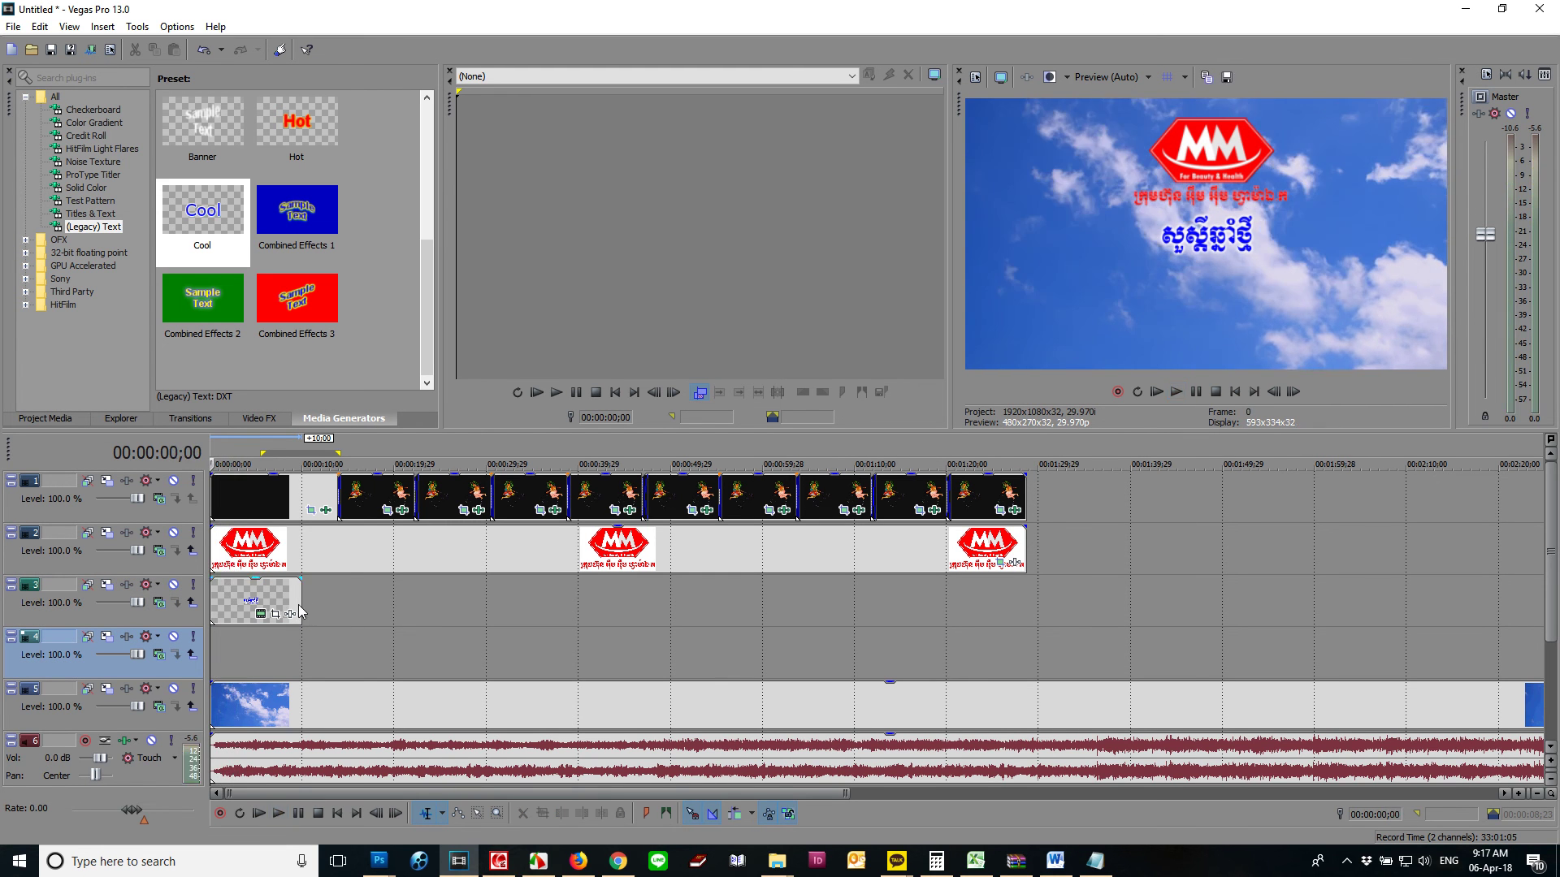
Step: Extend the title event on track 3 to the end of the logo event on track 2 and play back the middle section
{"action": "left_click_drag", "start_coordinate": [300, 601], "coordinate": [1026, 602]}
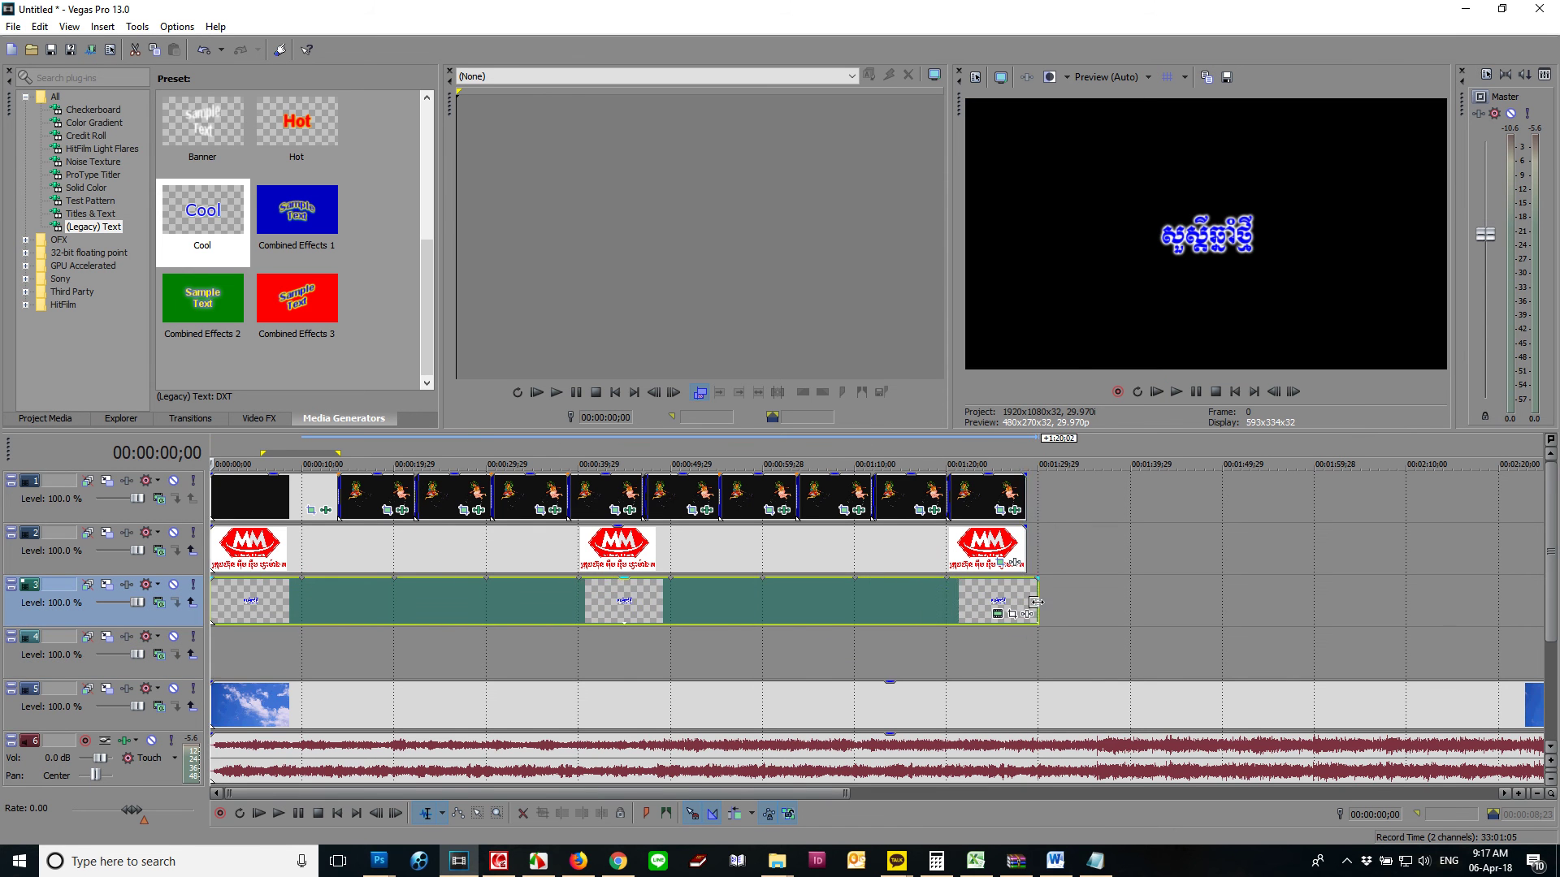
{"action": "left_click", "coordinate": [544, 633]}
{"action": "key", "text": "space"}
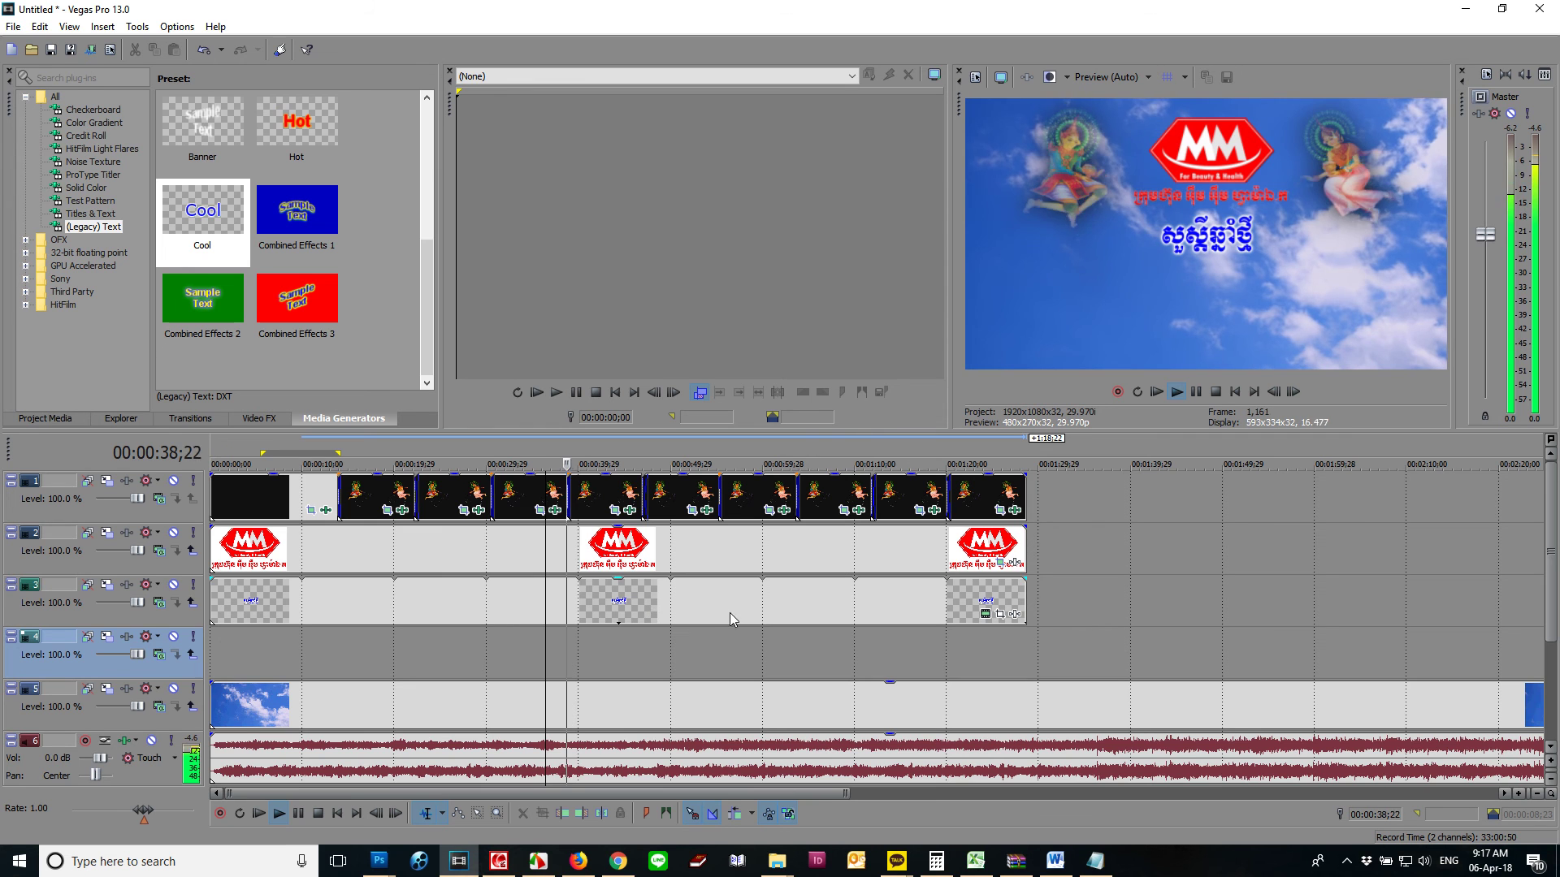
{"action": "key", "text": "space"}
Step: Open the title's generator settings on track 3, enable animation, and keyframe its text colour to green (27, 255, 74) at 00:00:00;26
{"action": "left_click", "coordinate": [404, 608]}
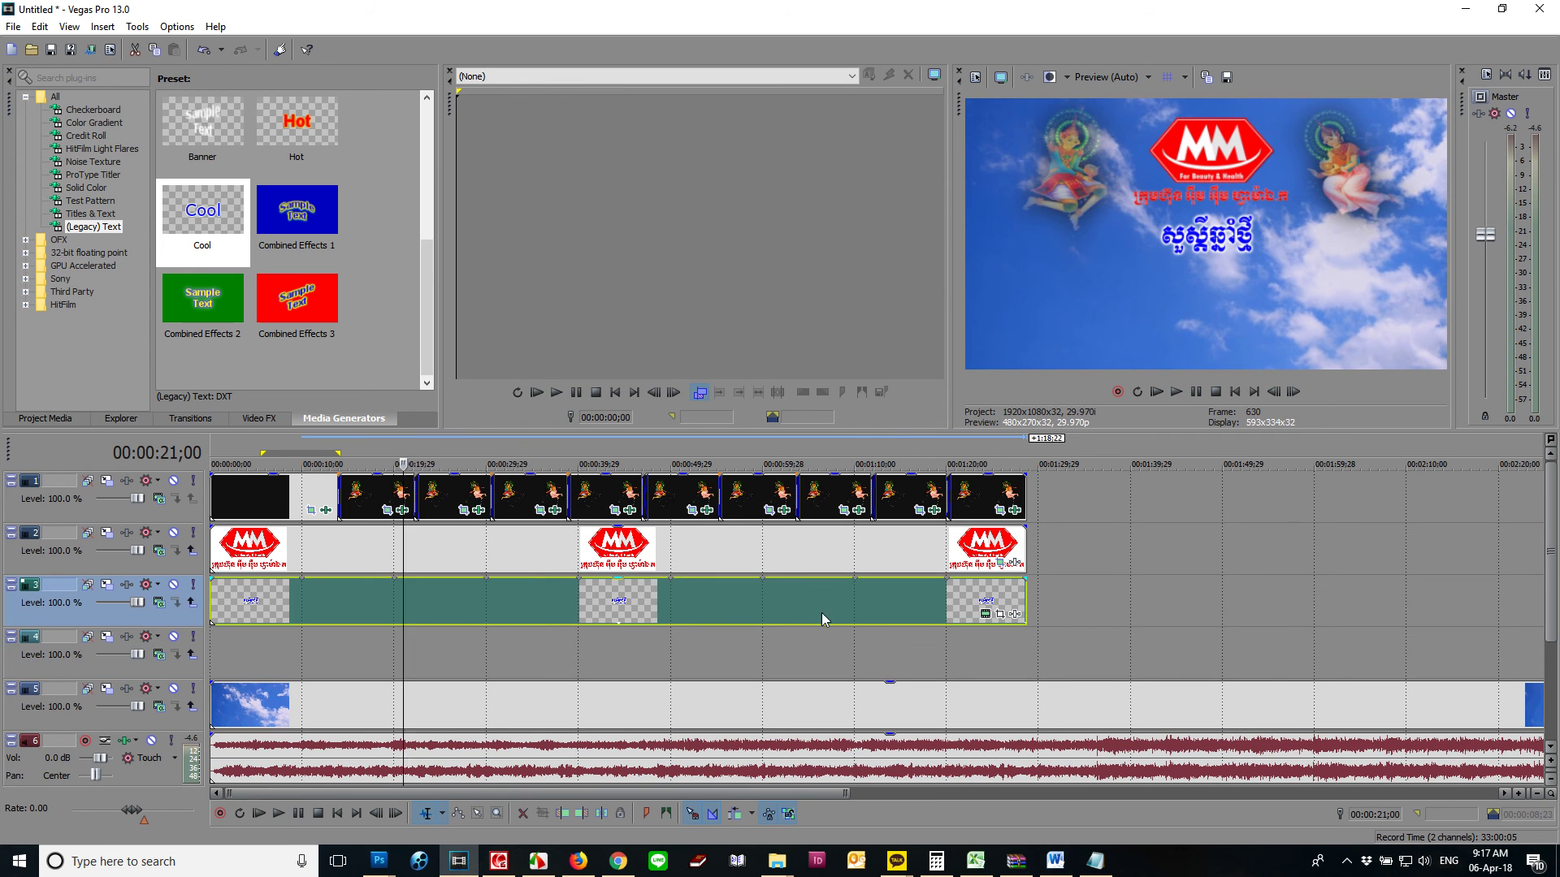
{"action": "left_click", "coordinate": [985, 615]}
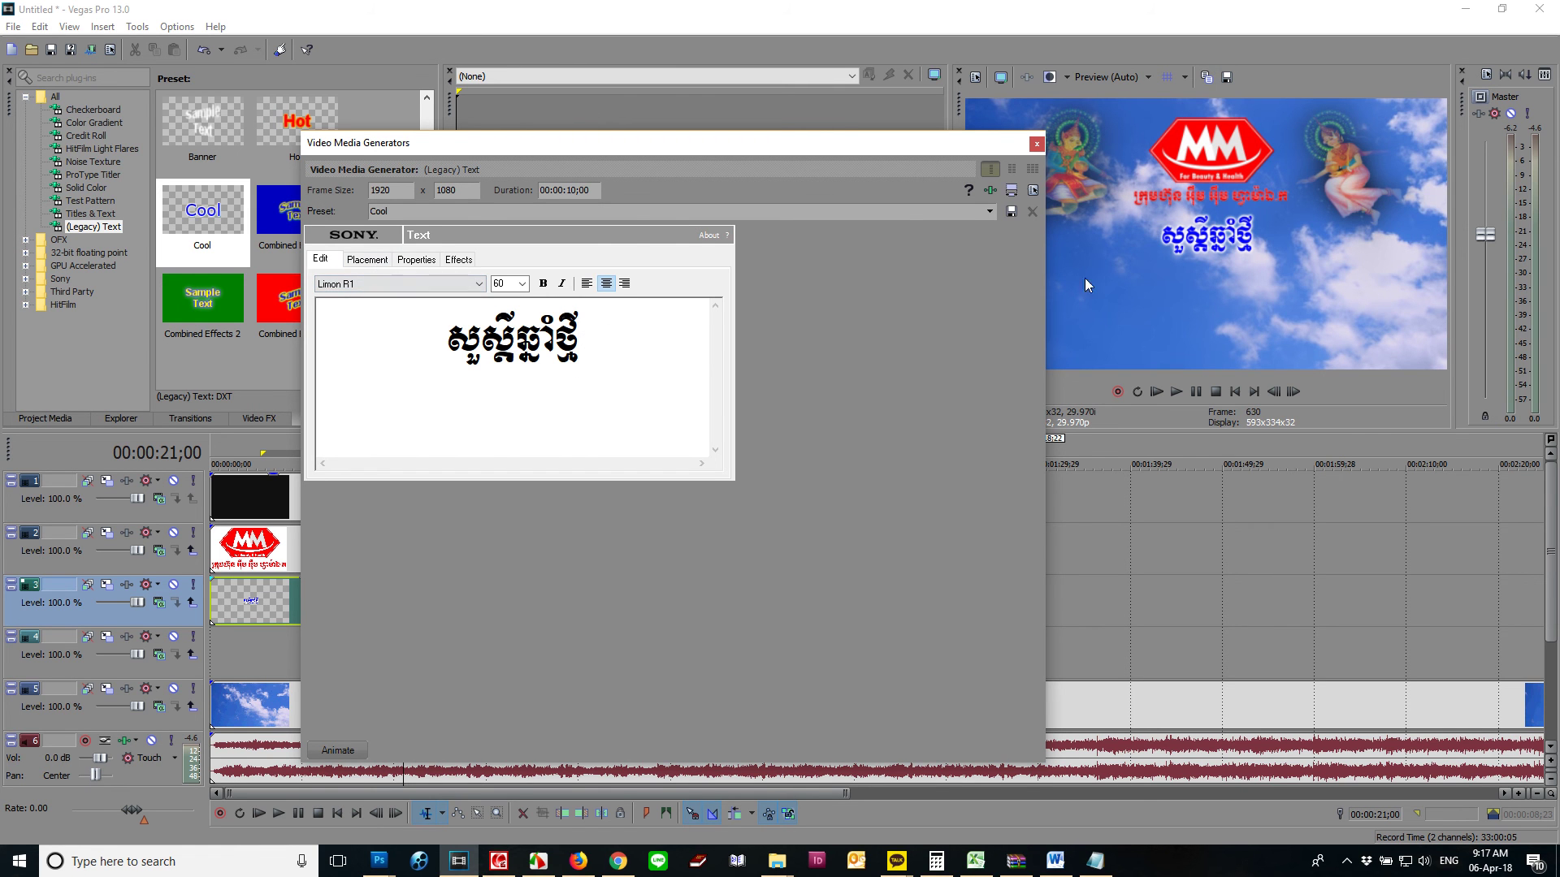
{"action": "left_click", "coordinate": [369, 259]}
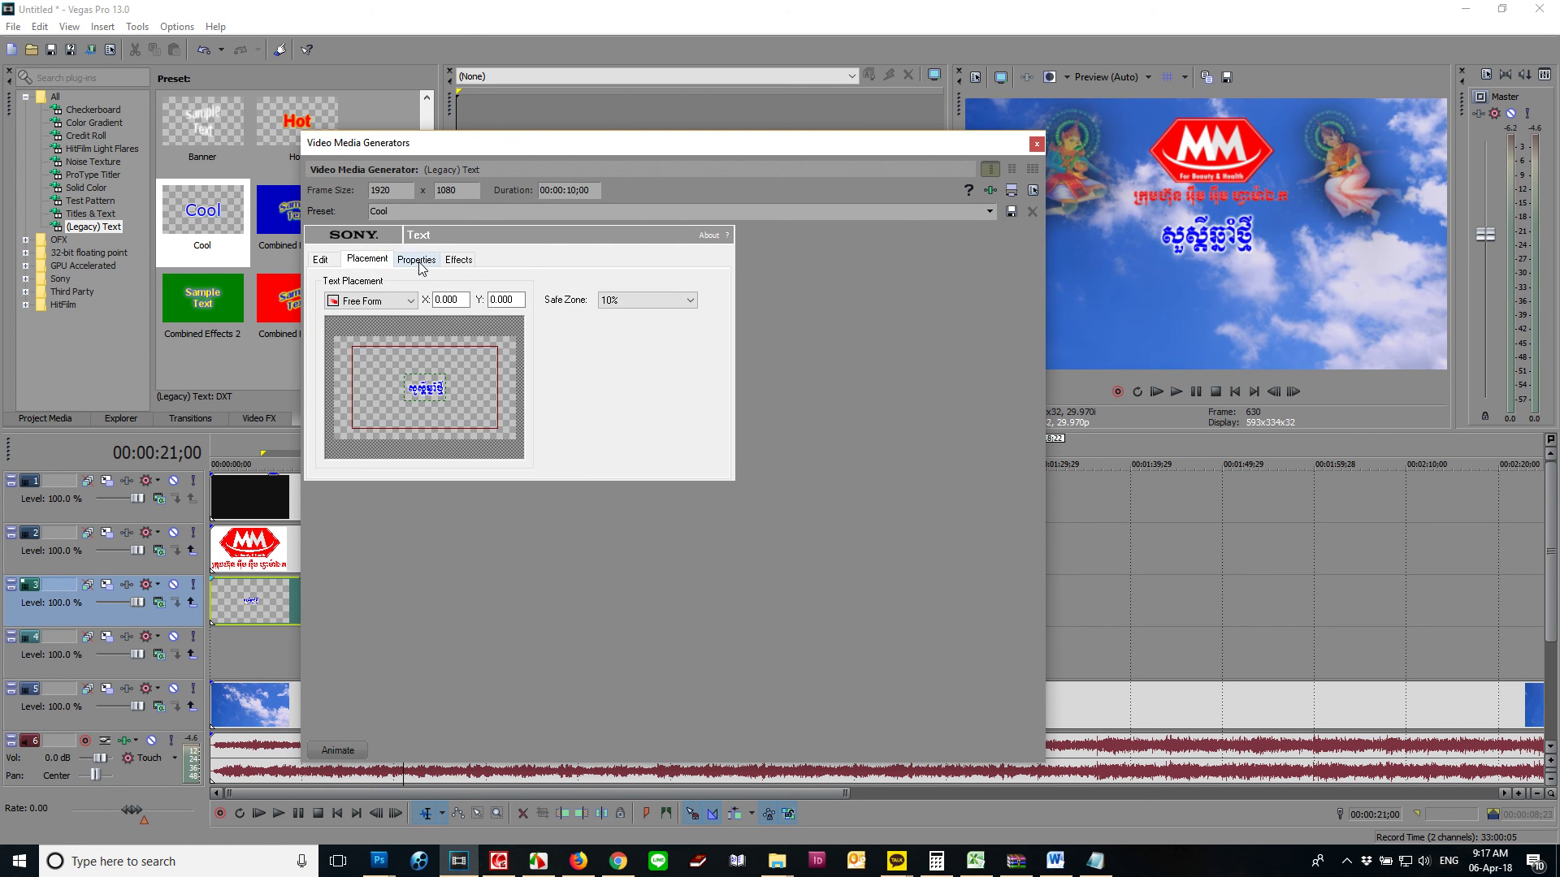
{"action": "left_click", "coordinate": [417, 259]}
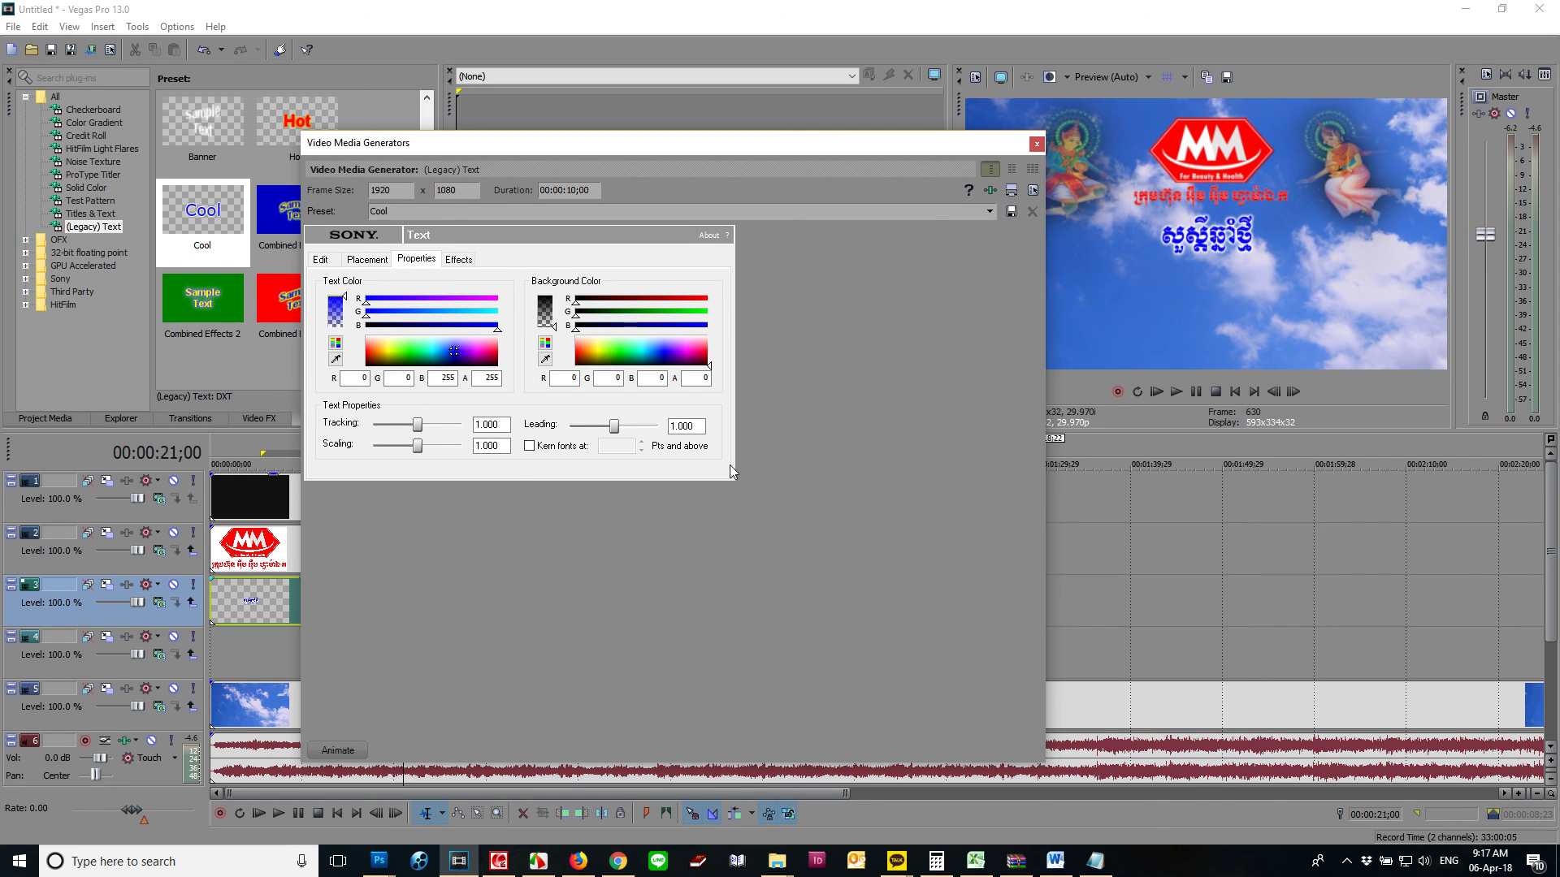
{"action": "left_click", "coordinate": [457, 260]}
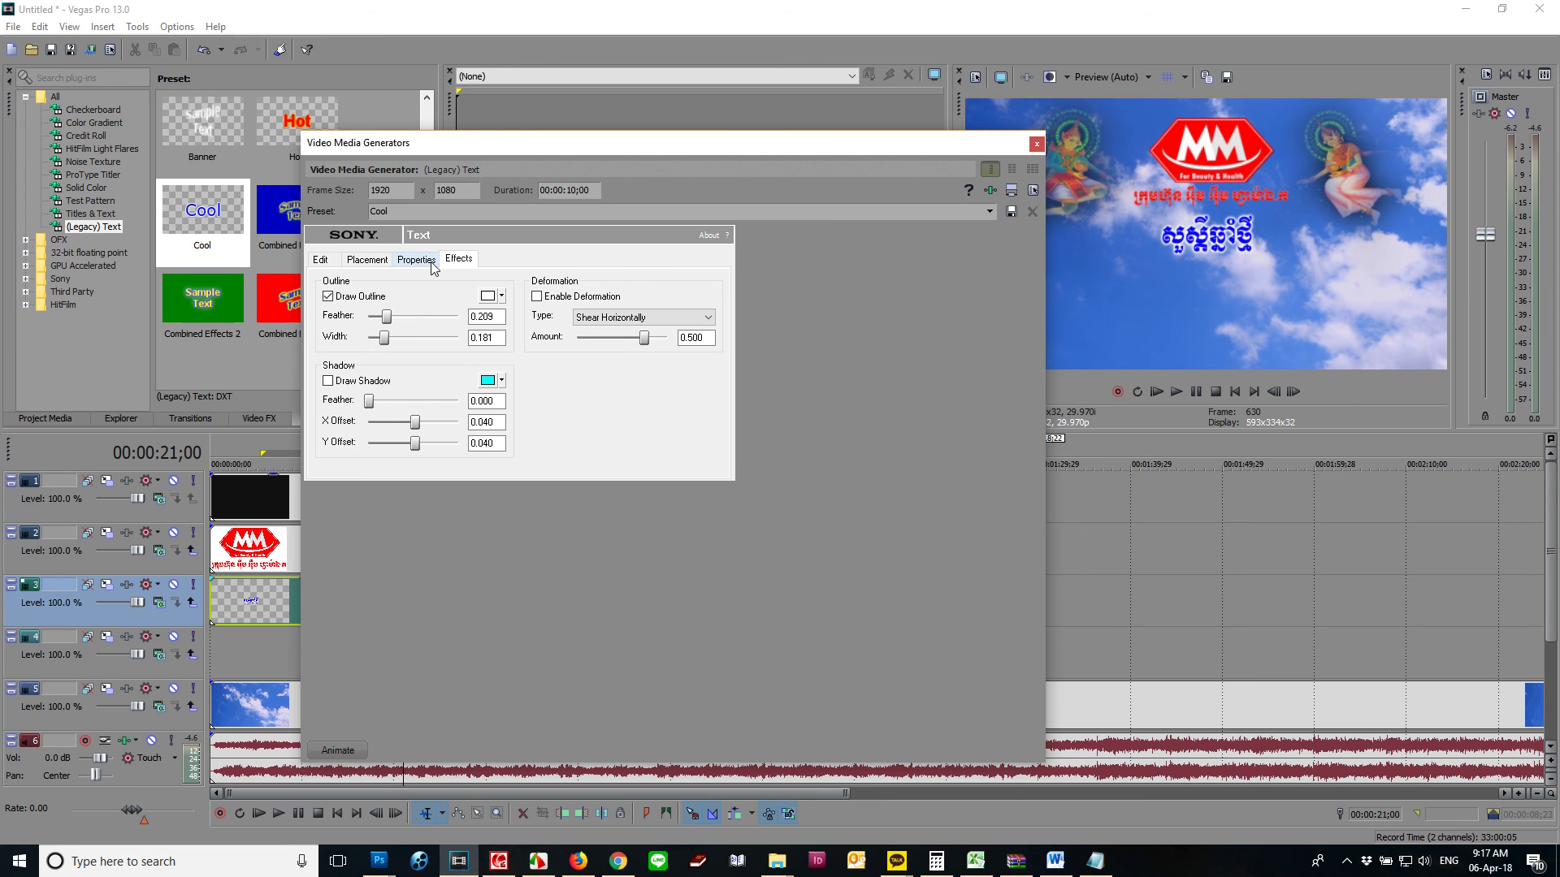
{"action": "left_click", "coordinate": [340, 752]}
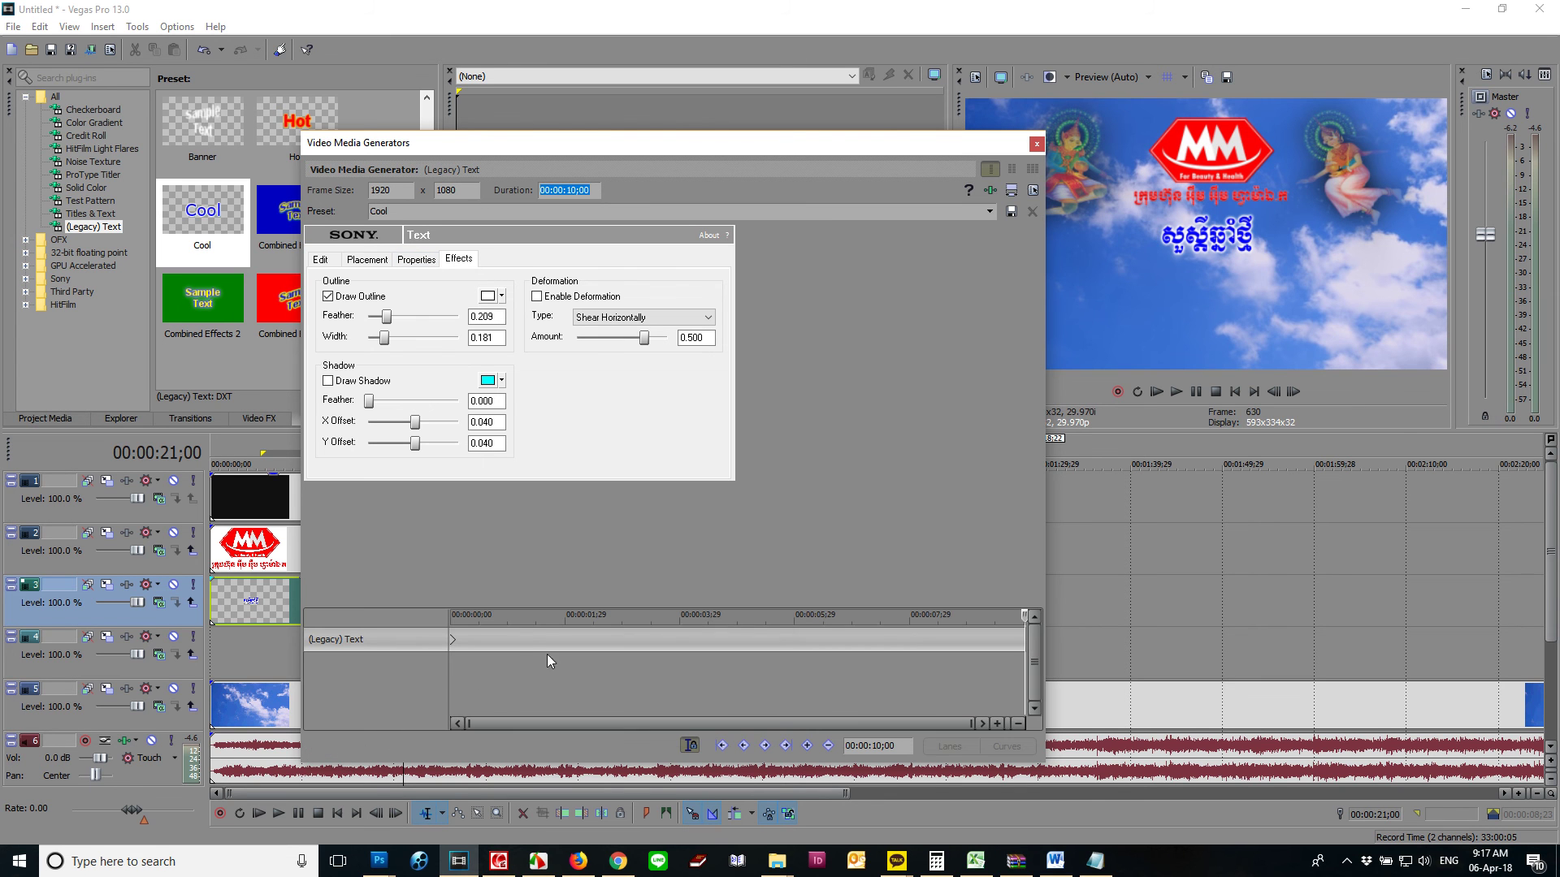
{"action": "left_click", "coordinate": [502, 640]}
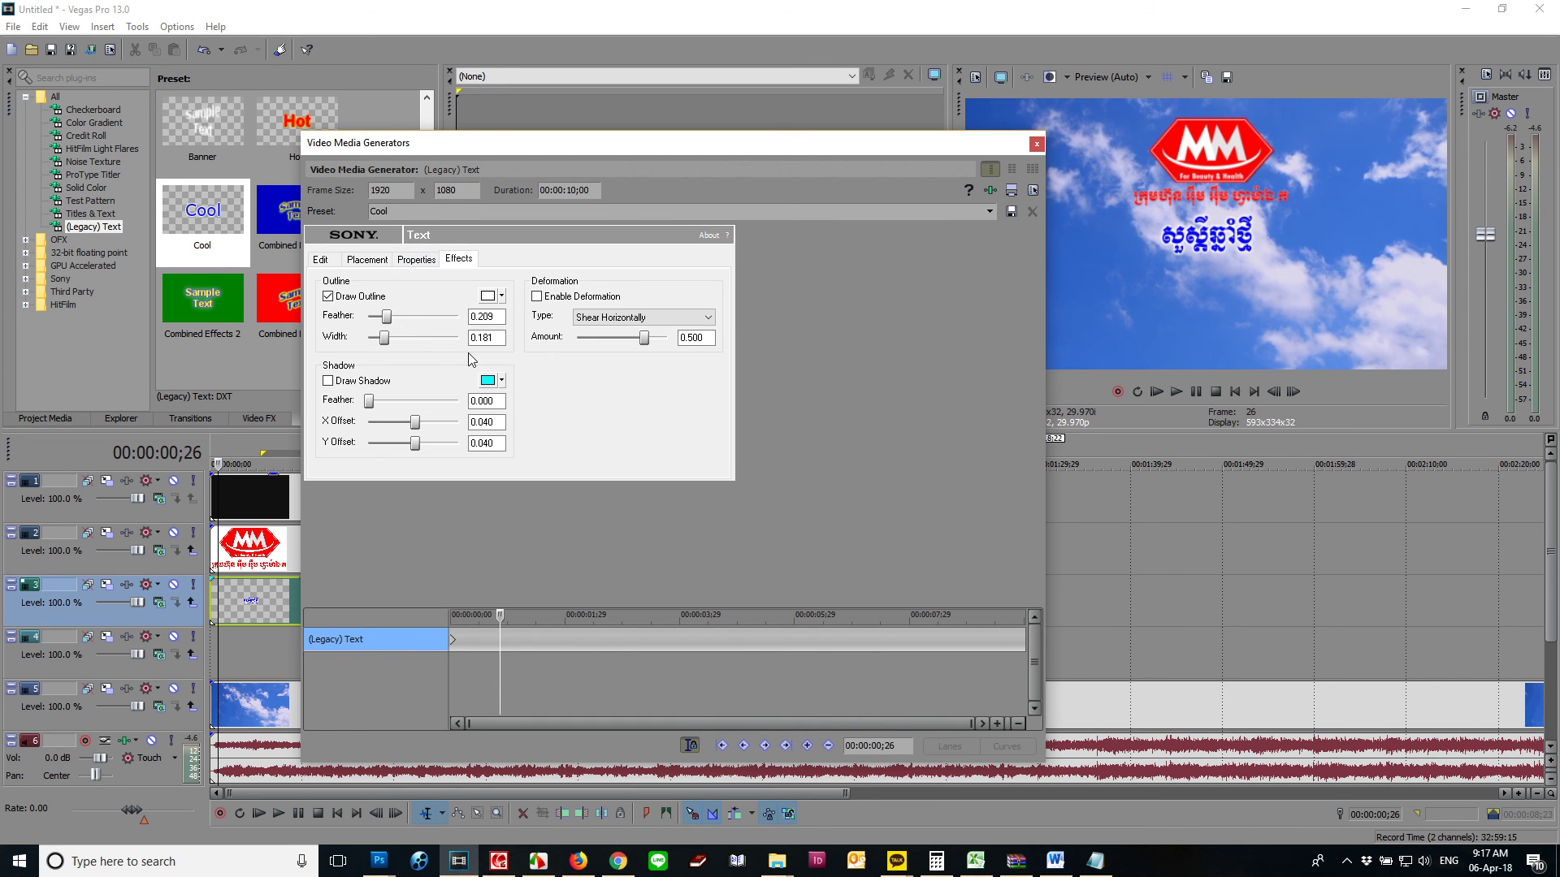
{"action": "left_click", "coordinate": [416, 260]}
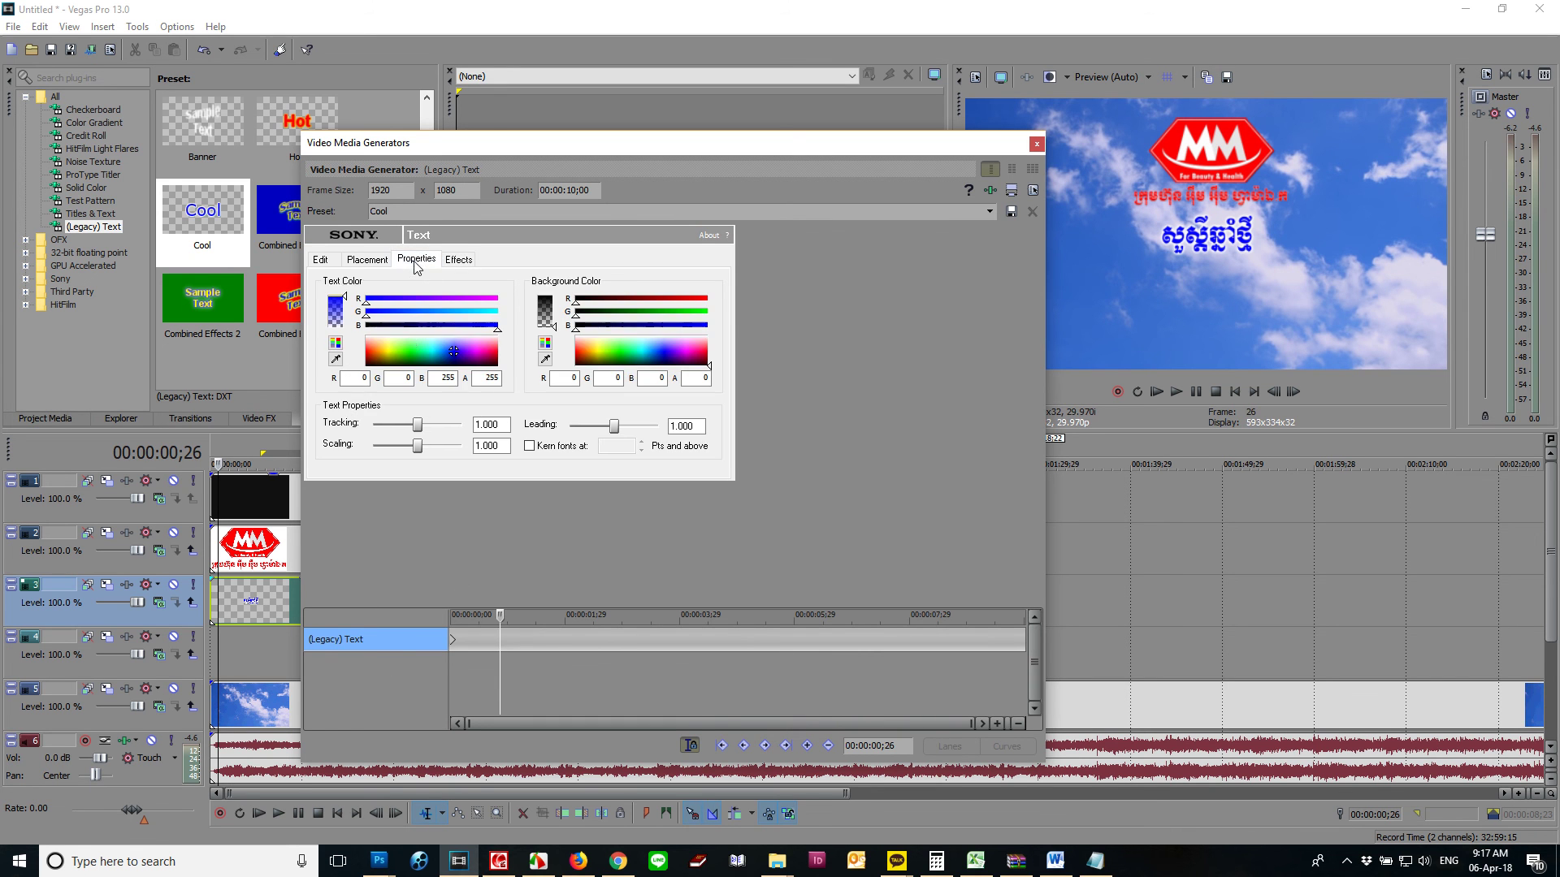
{"action": "left_click", "coordinate": [415, 350]}
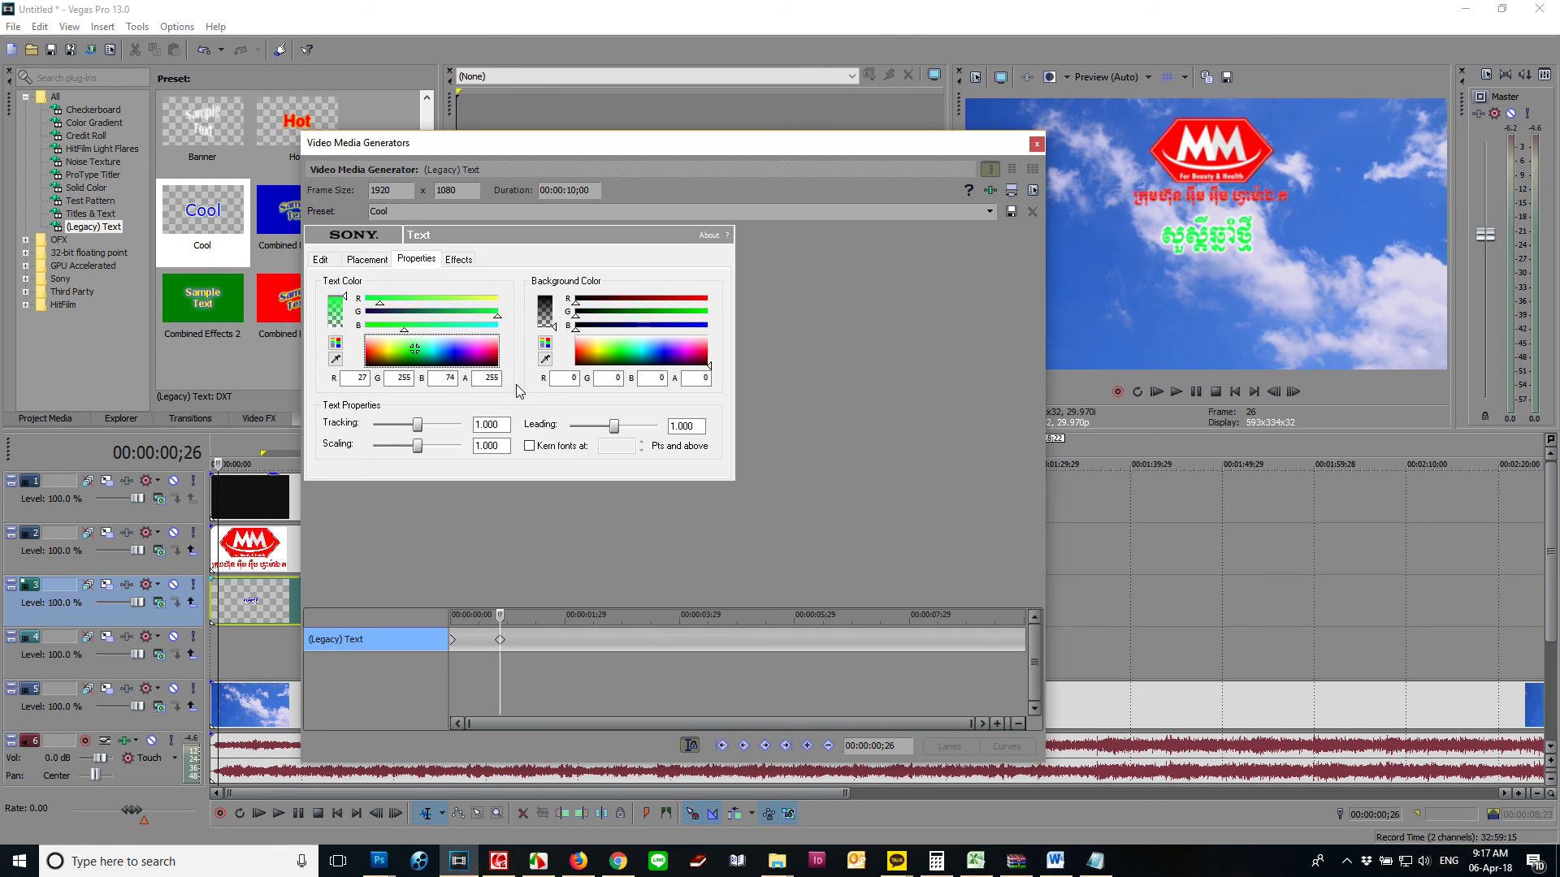
Step: Add text colour keyframes of magenta at about 2 seconds, green at about 4 seconds, and dark red (134, 0, 30) at 00:00:06;15
{"action": "left_click", "coordinate": [567, 641]}
{"action": "left_click", "coordinate": [476, 348]}
{"action": "left_click", "coordinate": [686, 642]}
{"action": "left_click", "coordinate": [400, 357]}
{"action": "left_click", "coordinate": [823, 640]}
{"action": "left_click", "coordinate": [494, 359]}
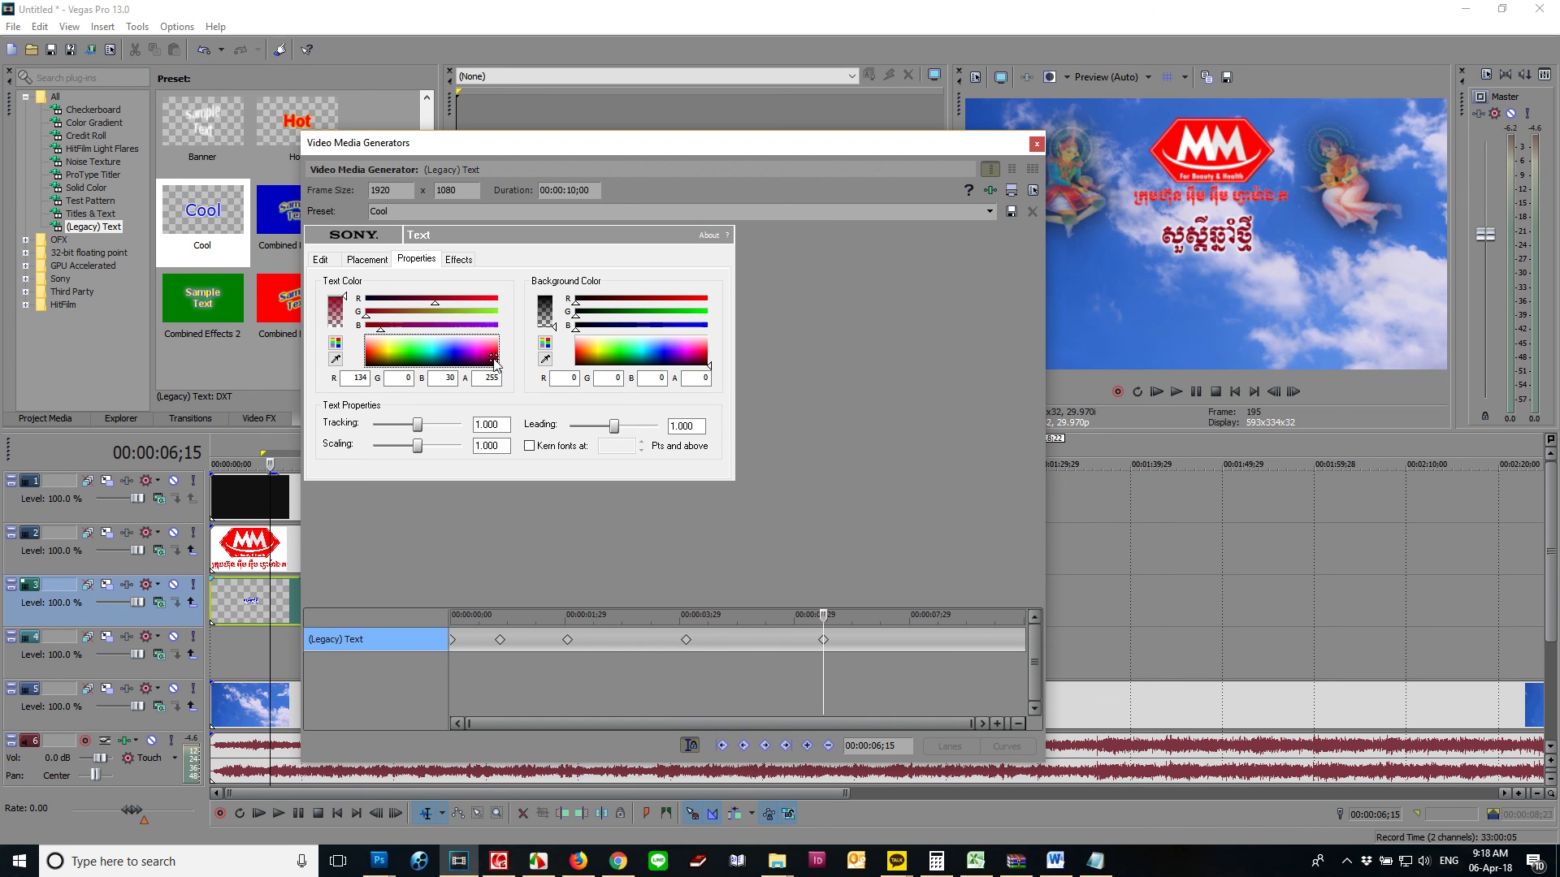
Step: Keyframe the text colour orange (255, 76, 13) at 00:00:08;13 and magenta (242, 0, 178) at 00:00:09;19, keeping the background fully transparent
{"action": "left_click", "coordinate": [936, 642]}
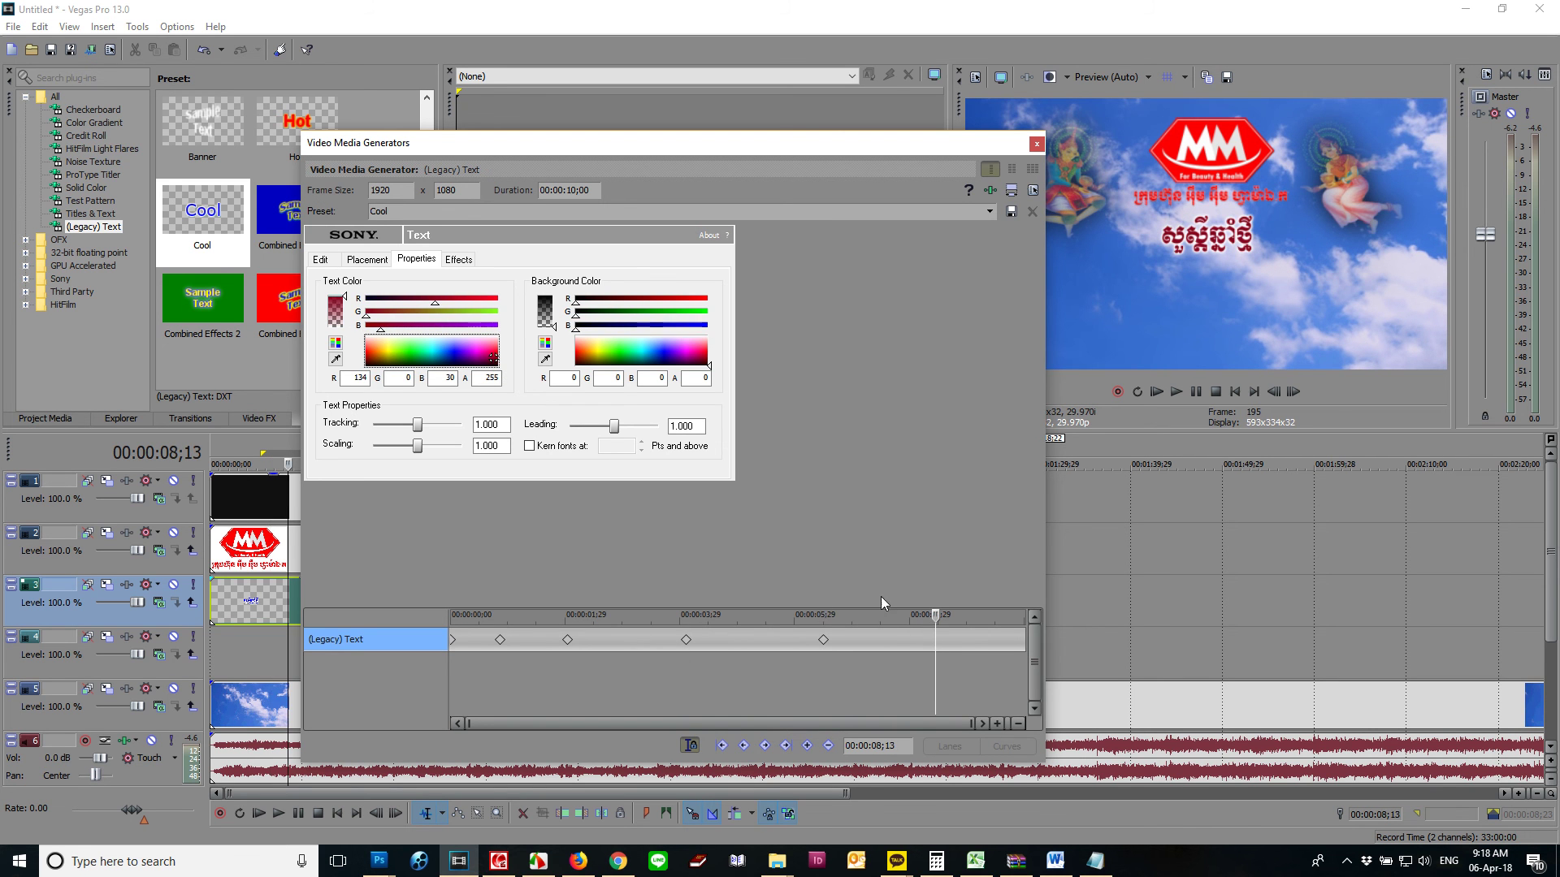
{"action": "left_click", "coordinate": [372, 350]}
{"action": "left_click", "coordinate": [1006, 638]}
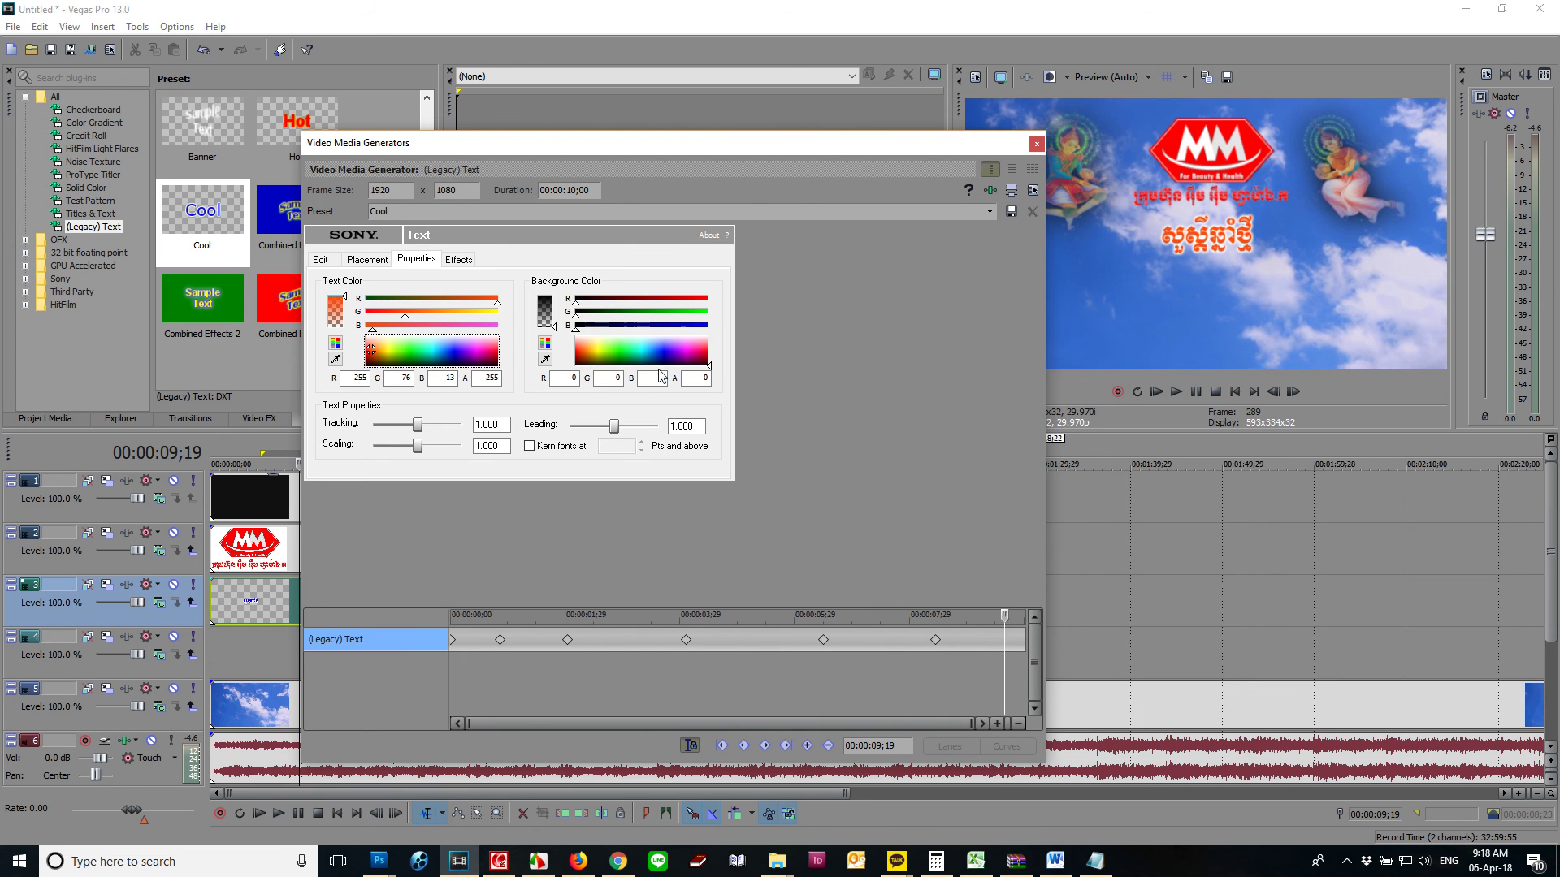
{"action": "left_click", "coordinate": [632, 355]}
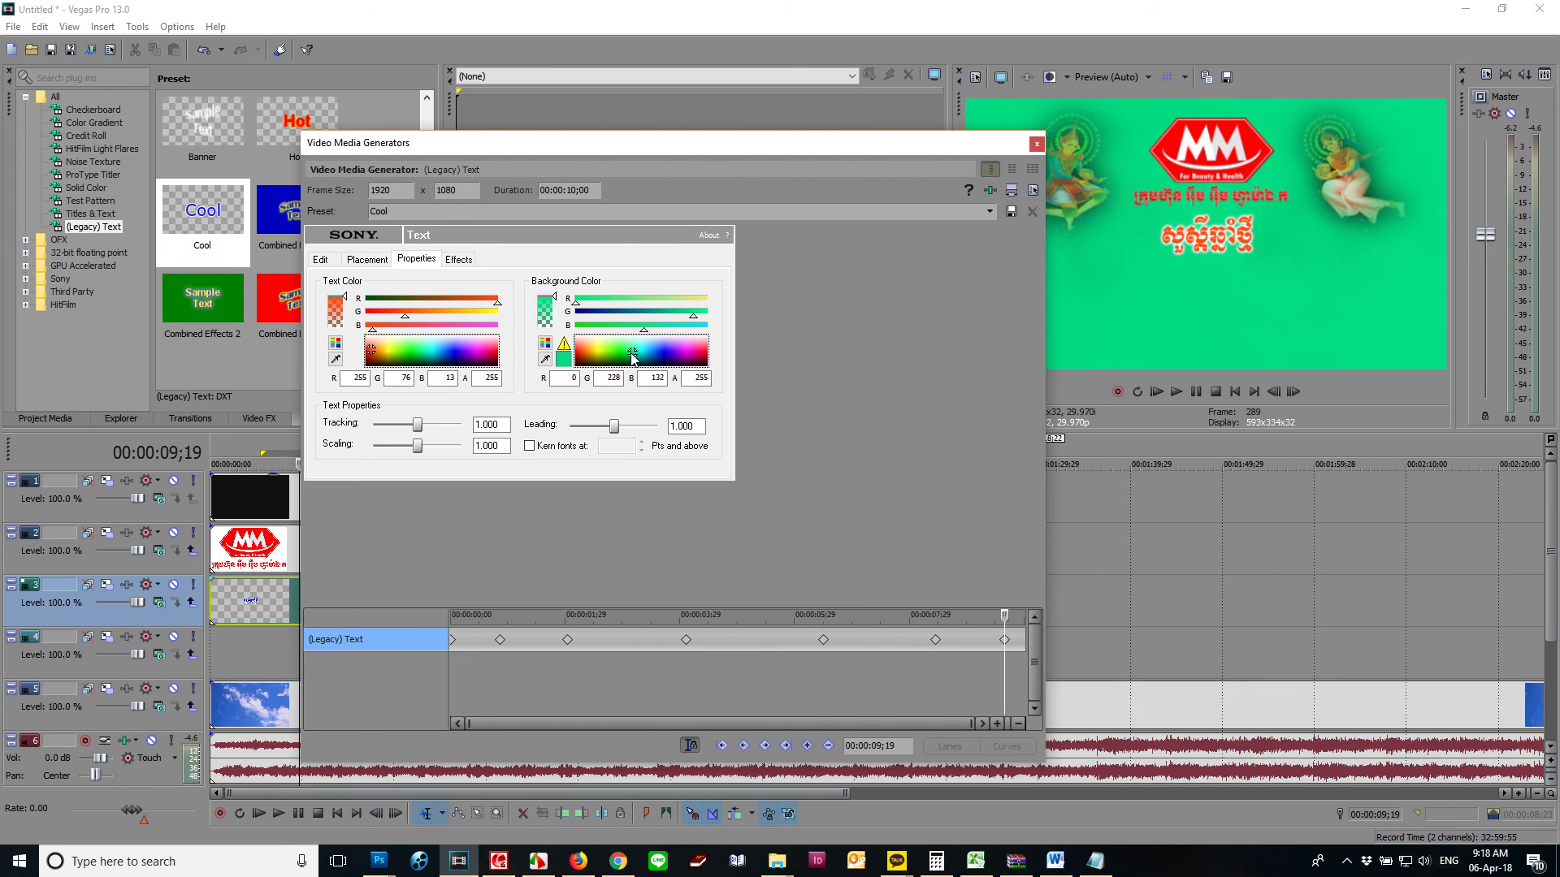
{"action": "left_click", "coordinate": [542, 325]}
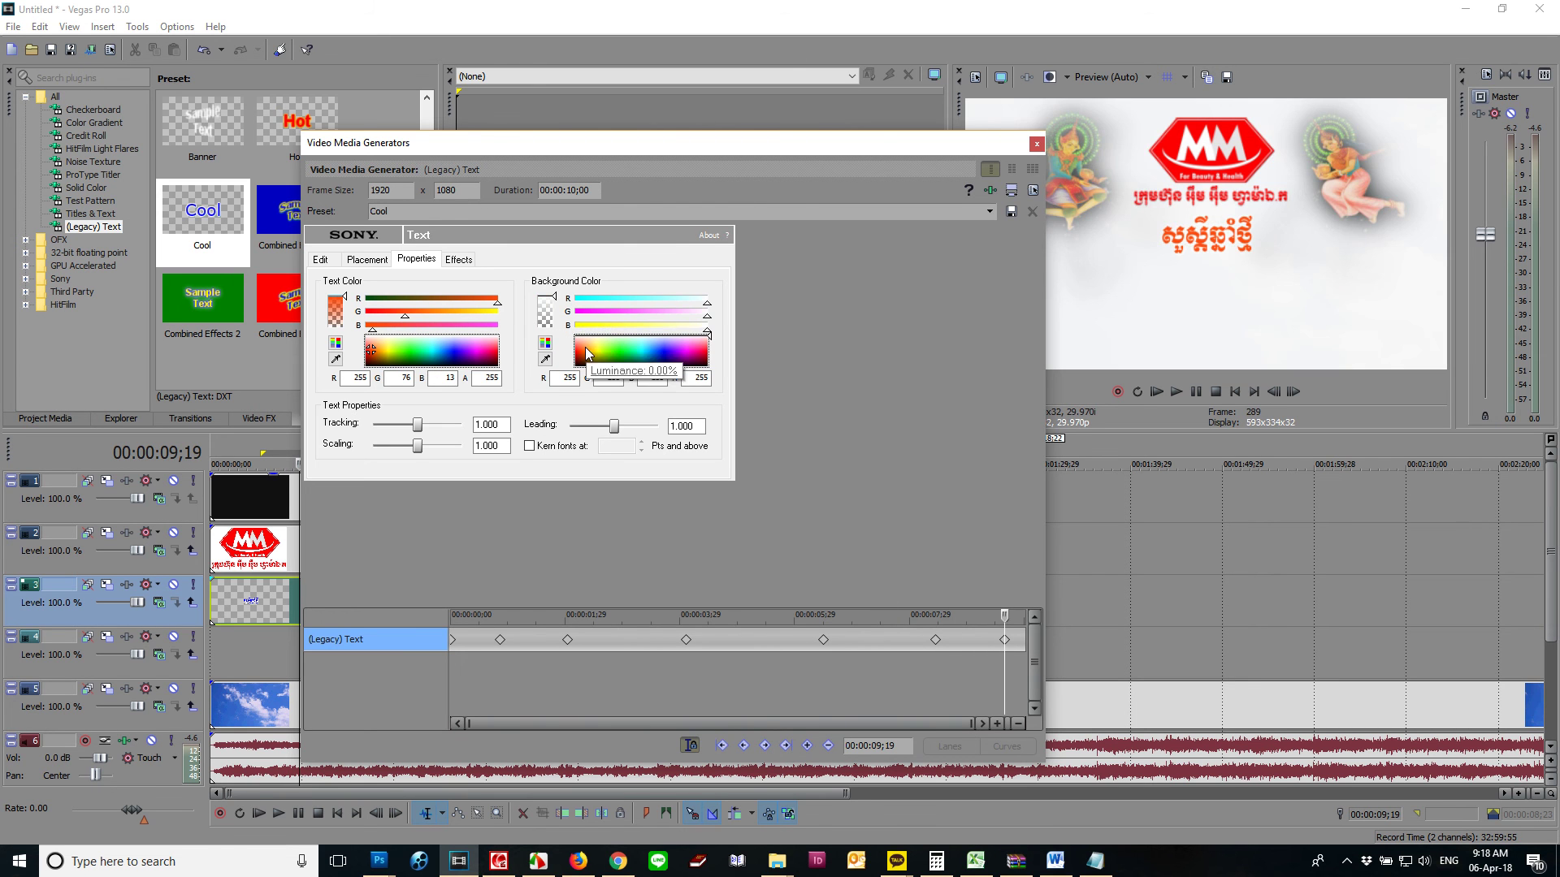
{"action": "left_click_drag", "start_coordinate": [552, 296], "coordinate": [552, 327]}
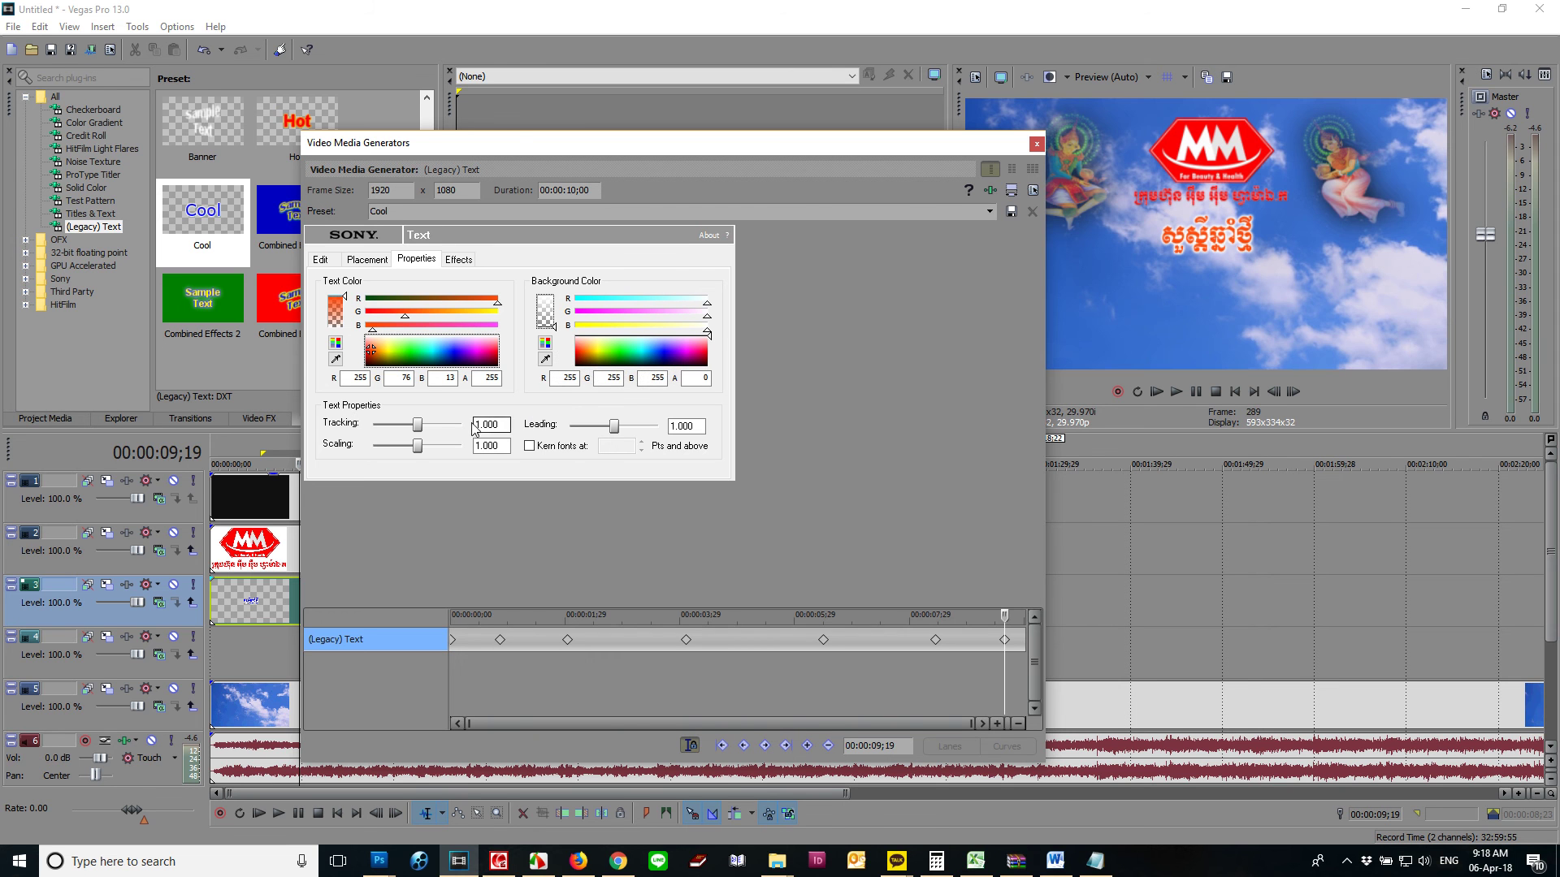
{"action": "left_click", "coordinate": [482, 351]}
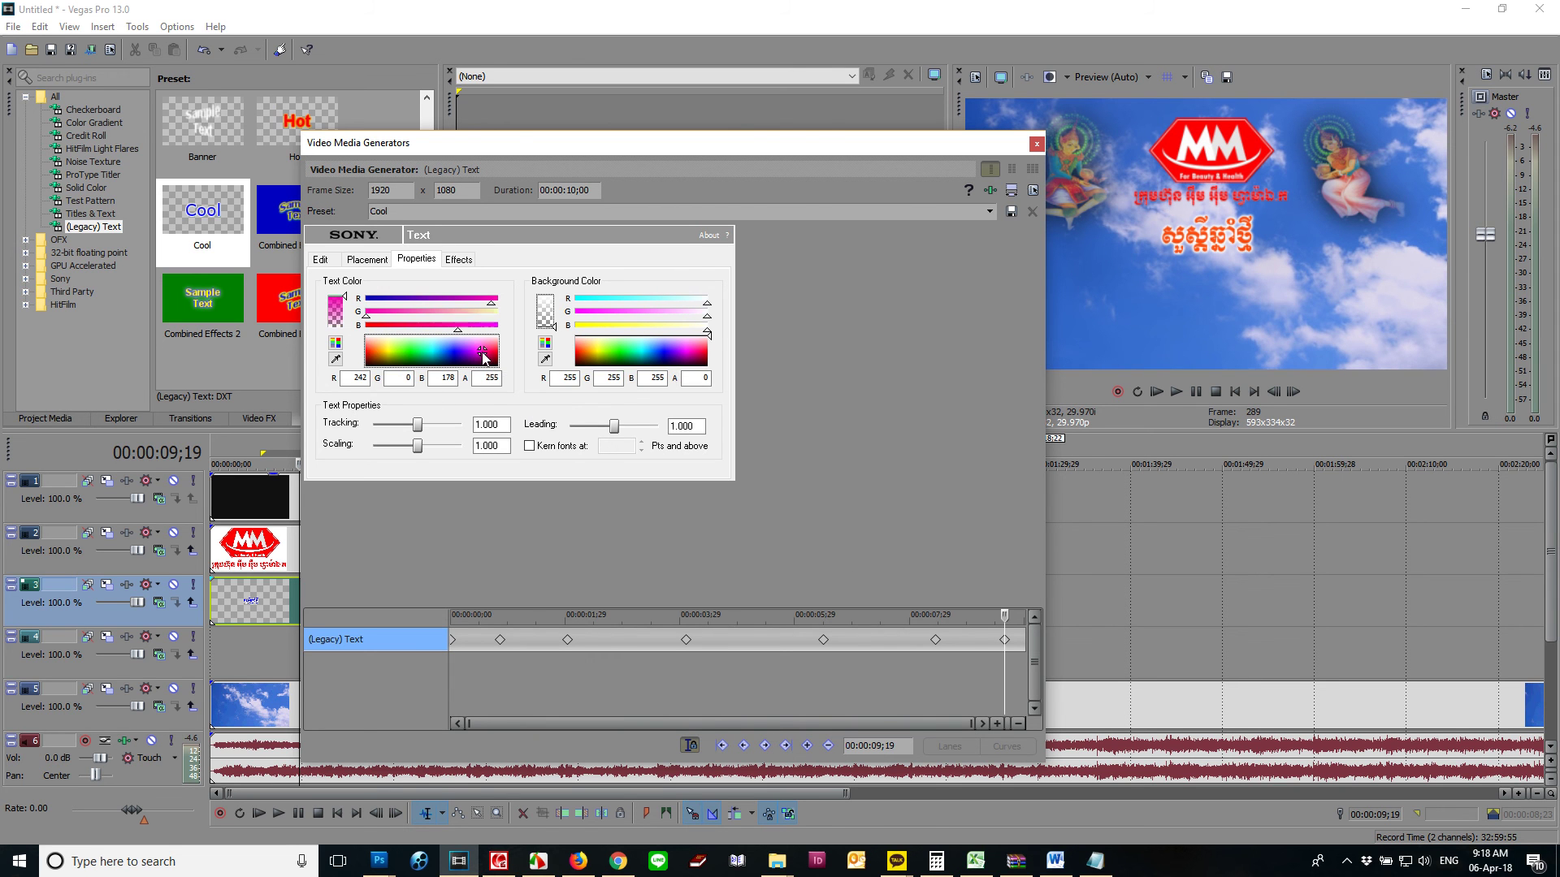
Step: Add text colour keyframes of green (0, 215, 76) at 00:00:02;29, blue (0, 5, 188) at 00:00:05;09 and red (255, 0, 22) at 00:00:07;11, then close the settings
{"action": "left_click", "coordinate": [603, 657]}
{"action": "left_click", "coordinate": [622, 636]}
{"action": "left_click", "coordinate": [420, 360]}
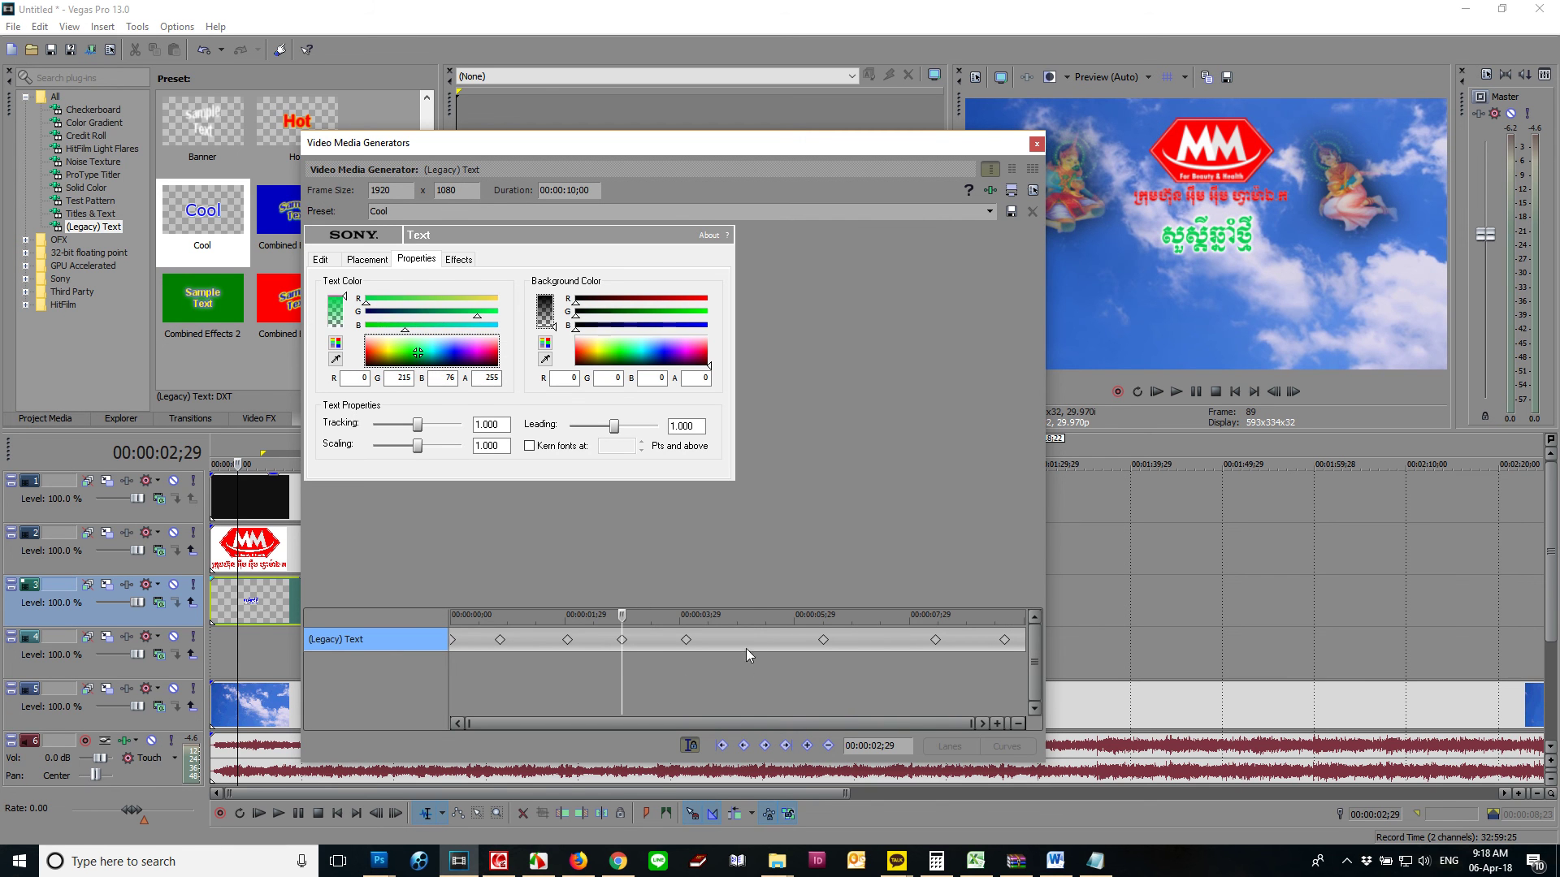
{"action": "left_click", "coordinate": [755, 652]}
{"action": "left_click", "coordinate": [453, 357]}
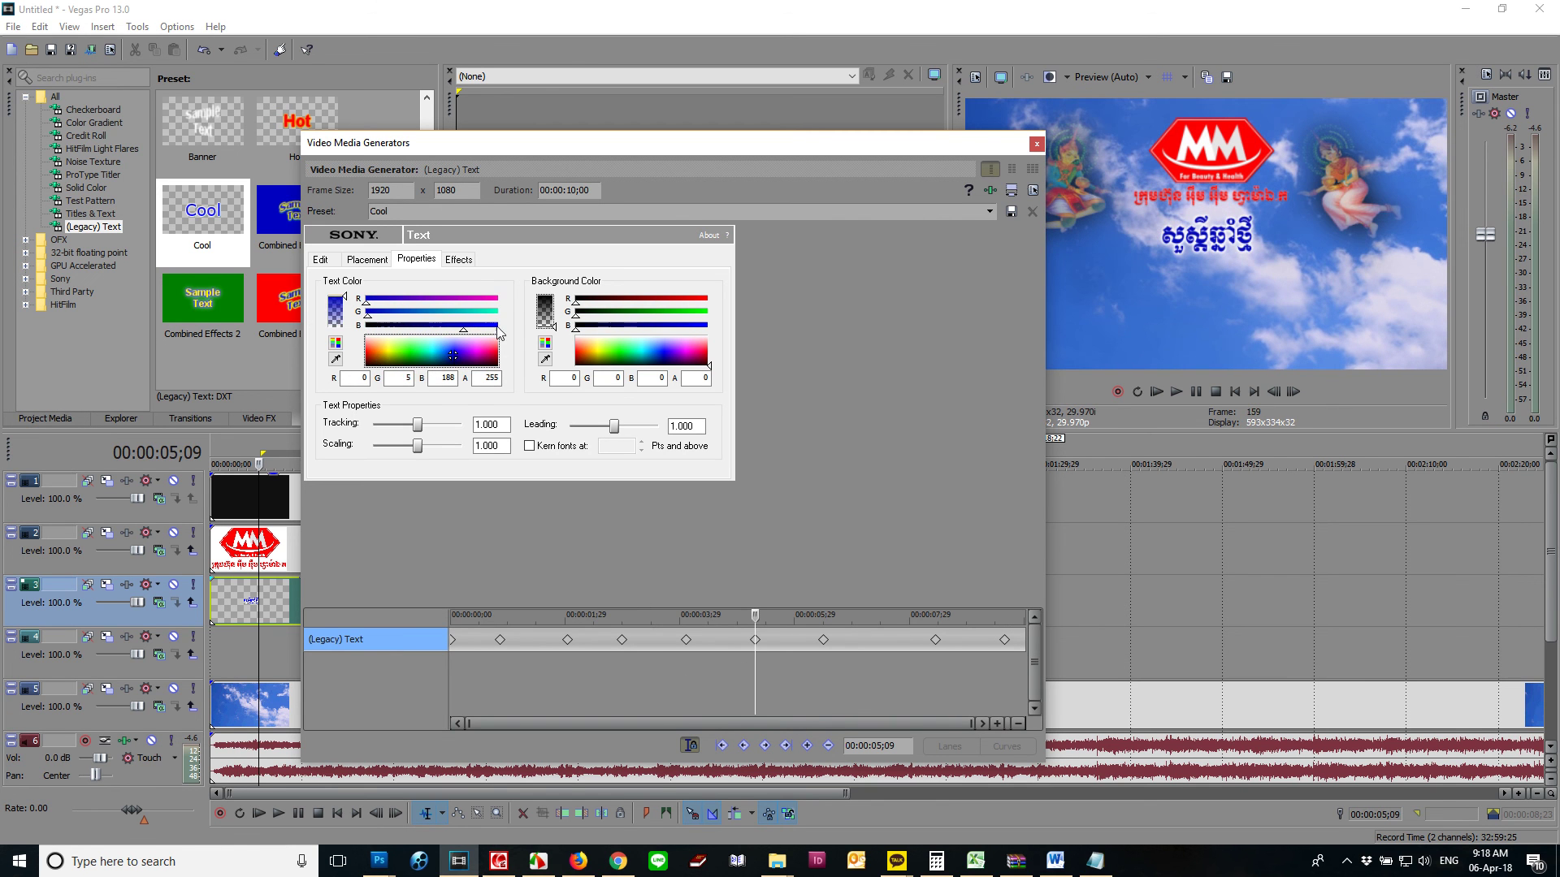
{"action": "left_click", "coordinate": [875, 655]}
{"action": "left_click", "coordinate": [372, 351]}
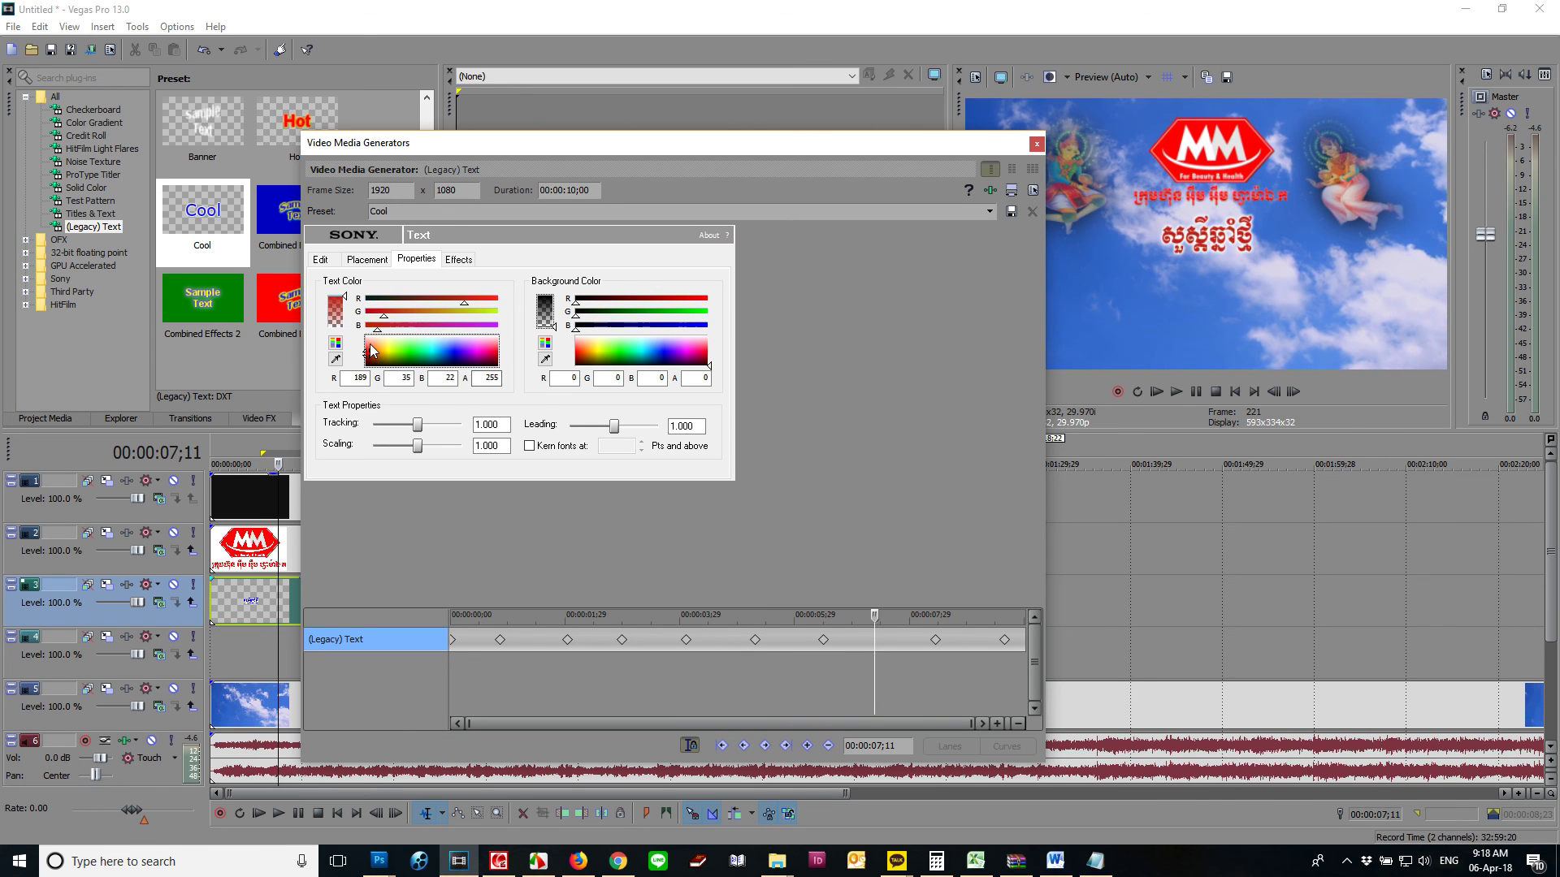
{"action": "left_click_drag", "start_coordinate": [474, 299], "coordinate": [499, 299]}
{"action": "left_click_drag", "start_coordinate": [383, 312], "coordinate": [362, 312]}
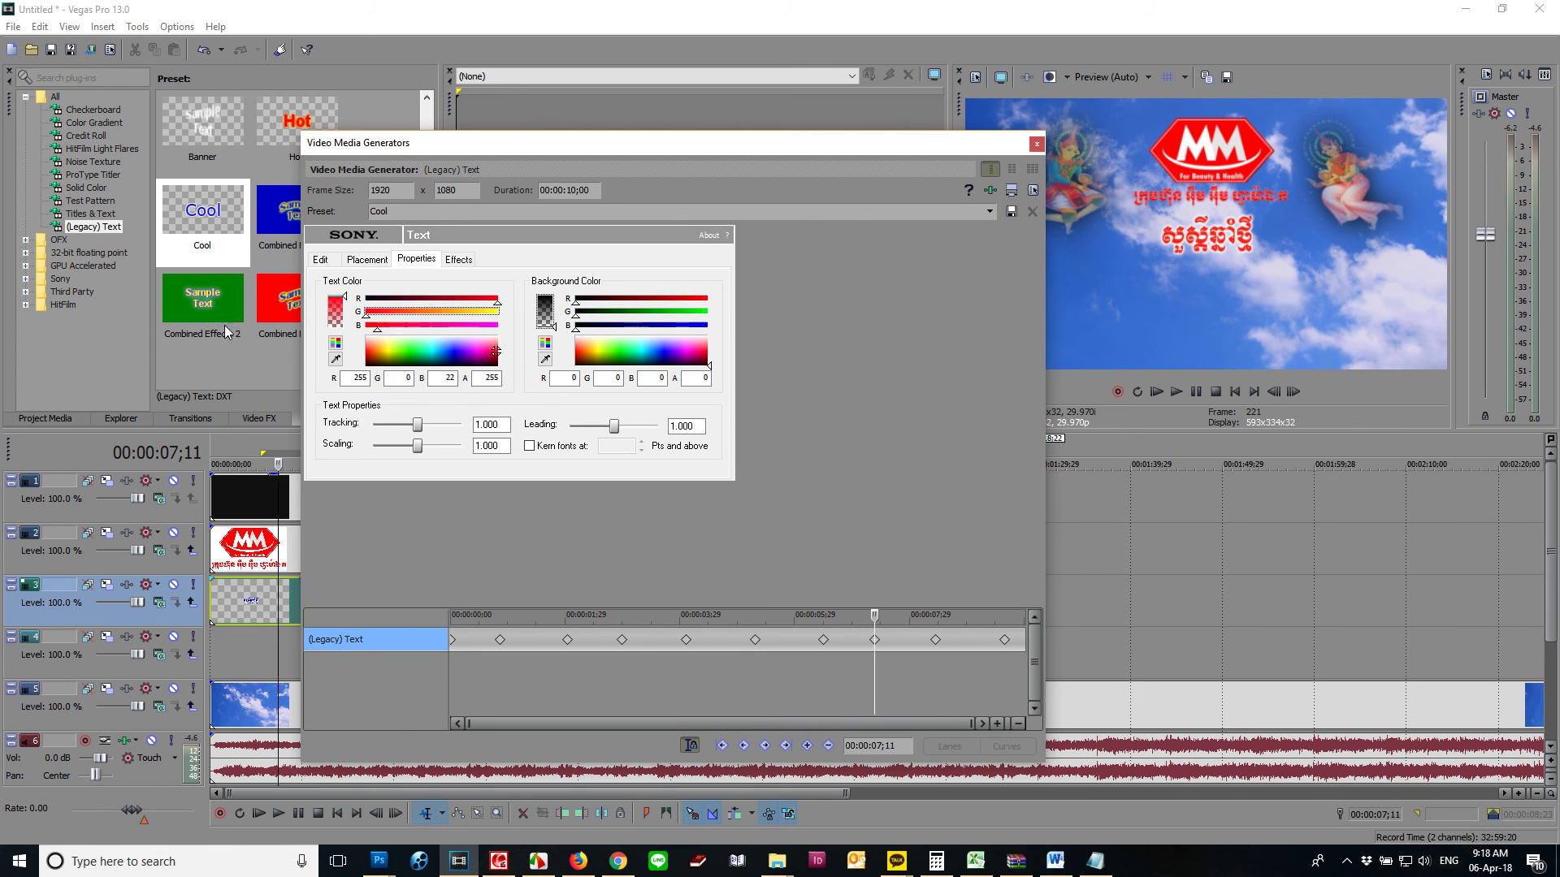
{"action": "left_click", "coordinate": [1035, 145]}
Step: Play back the timeline near the start and around 00:00:54;05 to check the title's colour animation
{"action": "left_click", "coordinate": [235, 622]}
{"action": "key", "text": "space"}
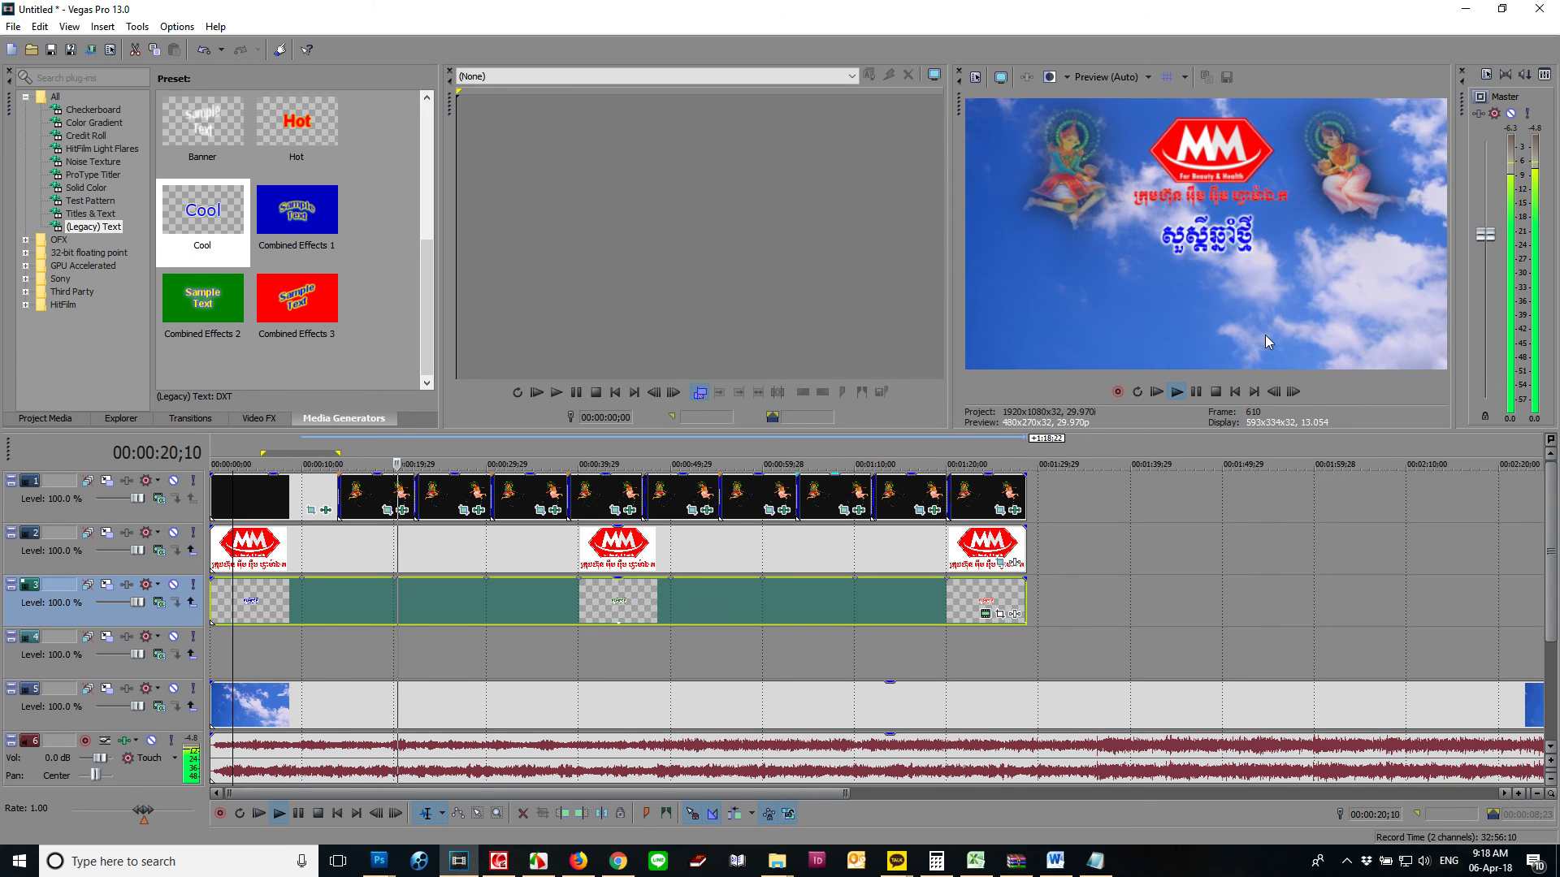
{"action": "left_click", "coordinate": [708, 636]}
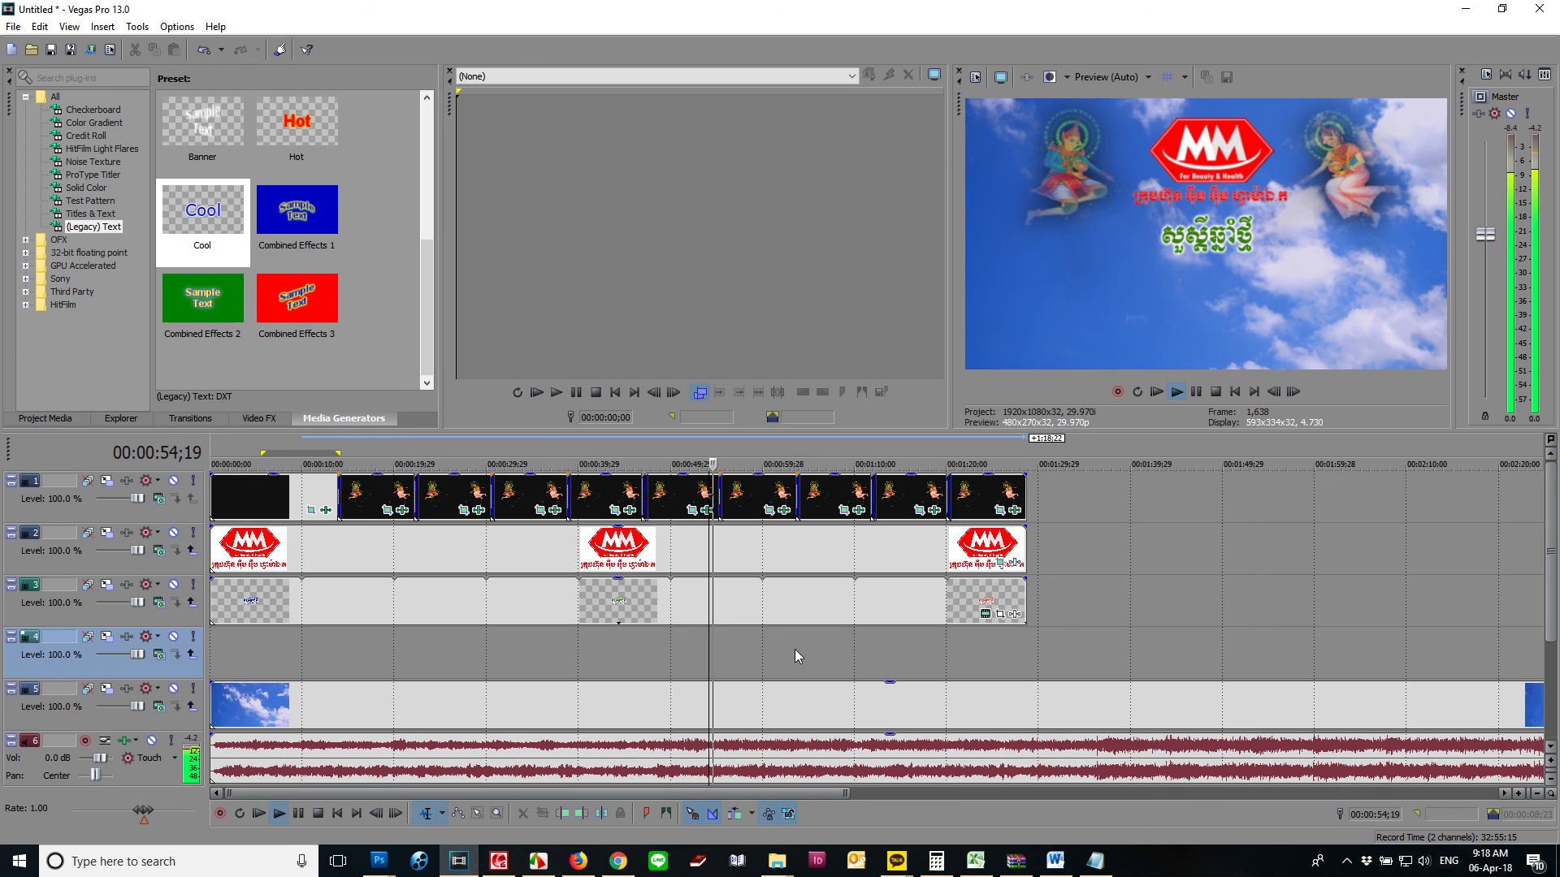
{"action": "key", "text": "space"}
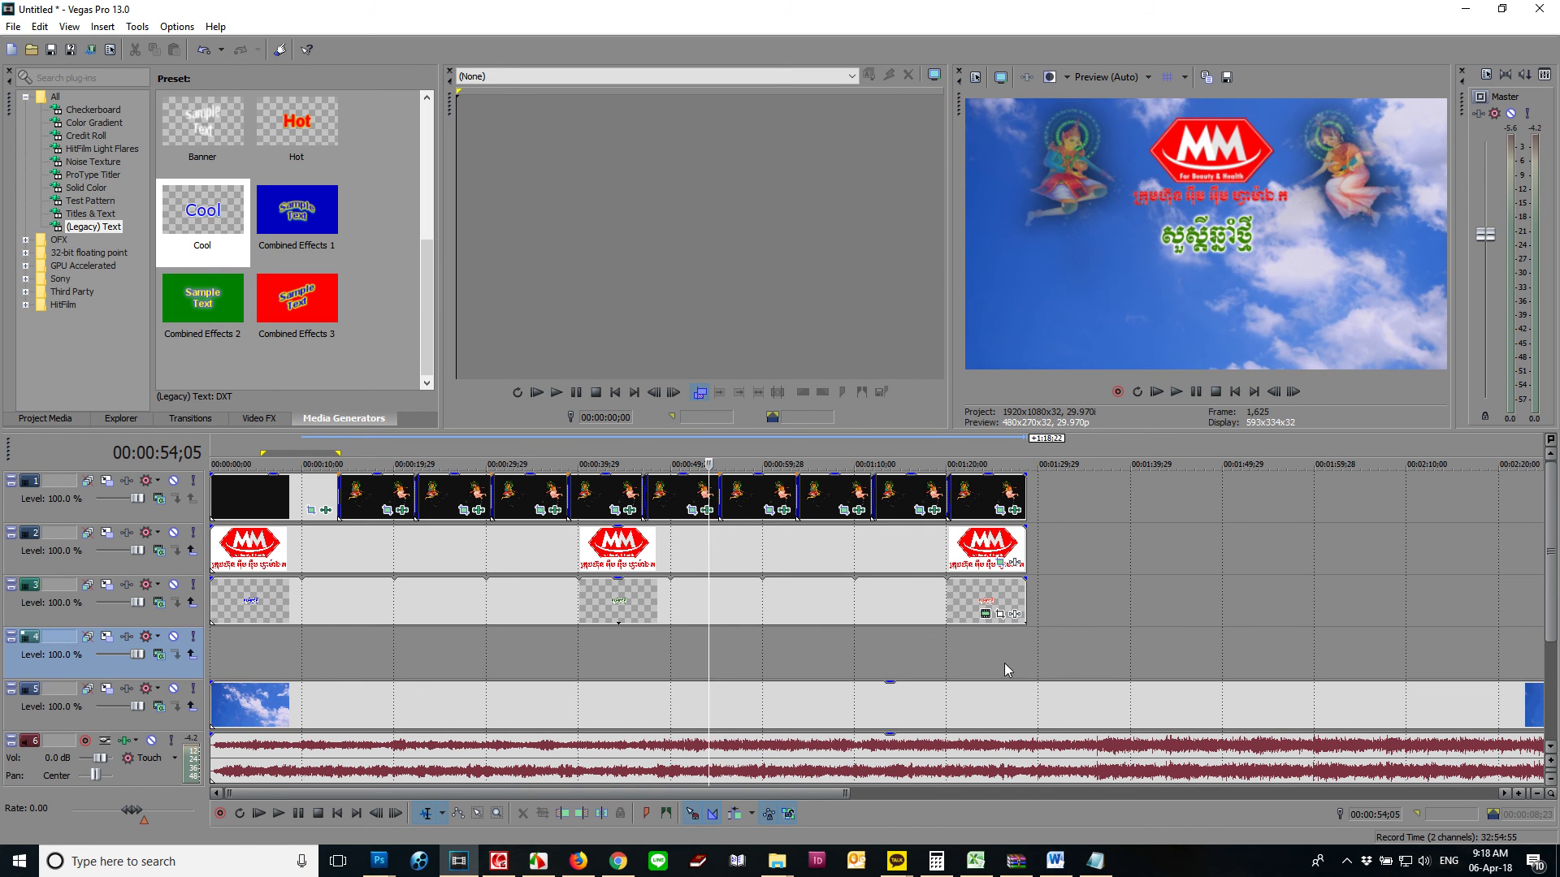
{"action": "left_click", "coordinate": [500, 860]}
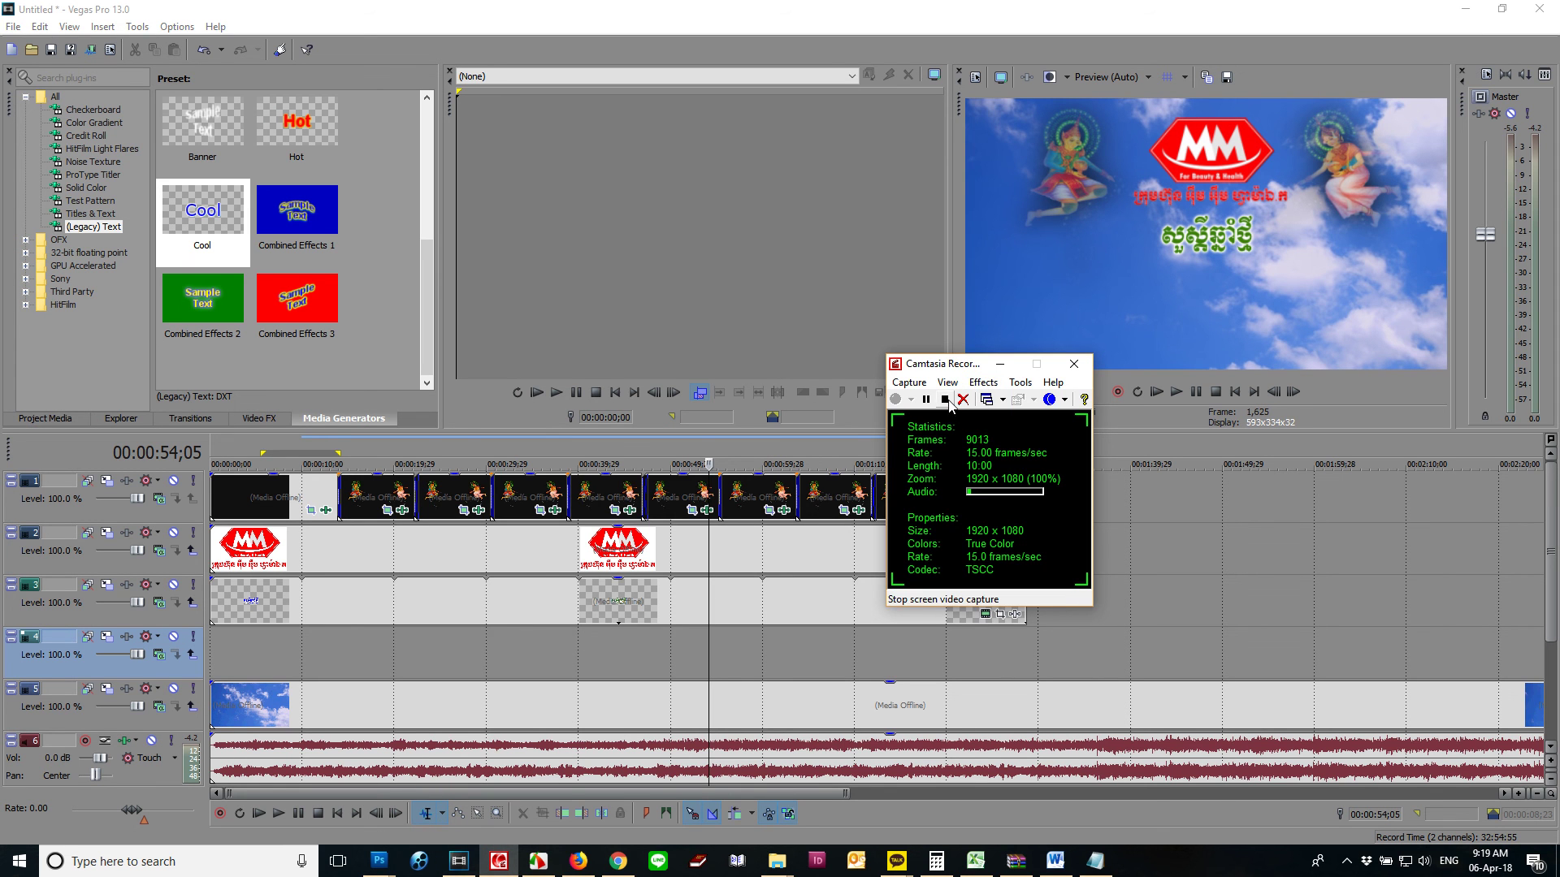